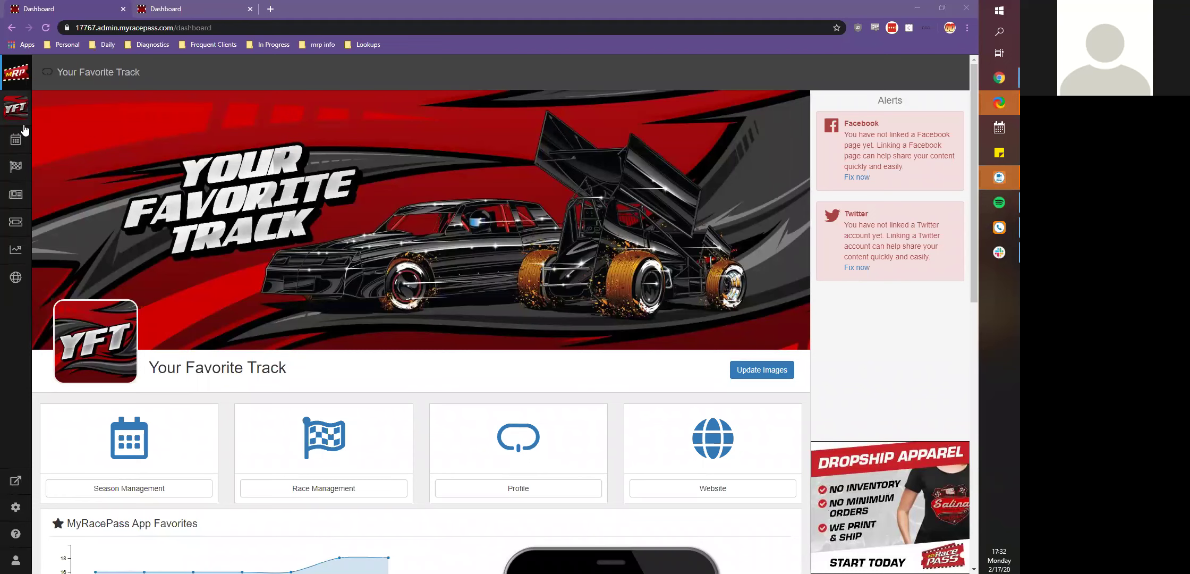
- Open Season Management for Your Favorite Track to see its 2020 upcoming and recent events
{"action": "scroll", "coordinate": [22, 139], "scroll_direction": "down", "scroll_amount": 1}
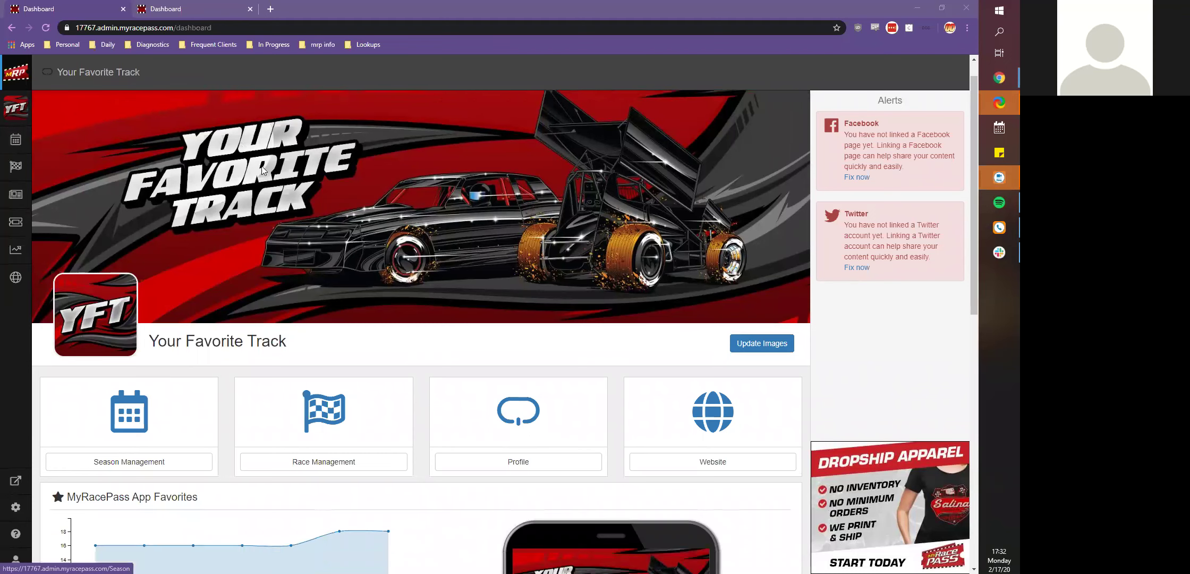
{"action": "scroll", "coordinate": [53, 133], "scroll_direction": "up", "scroll_amount": 1}
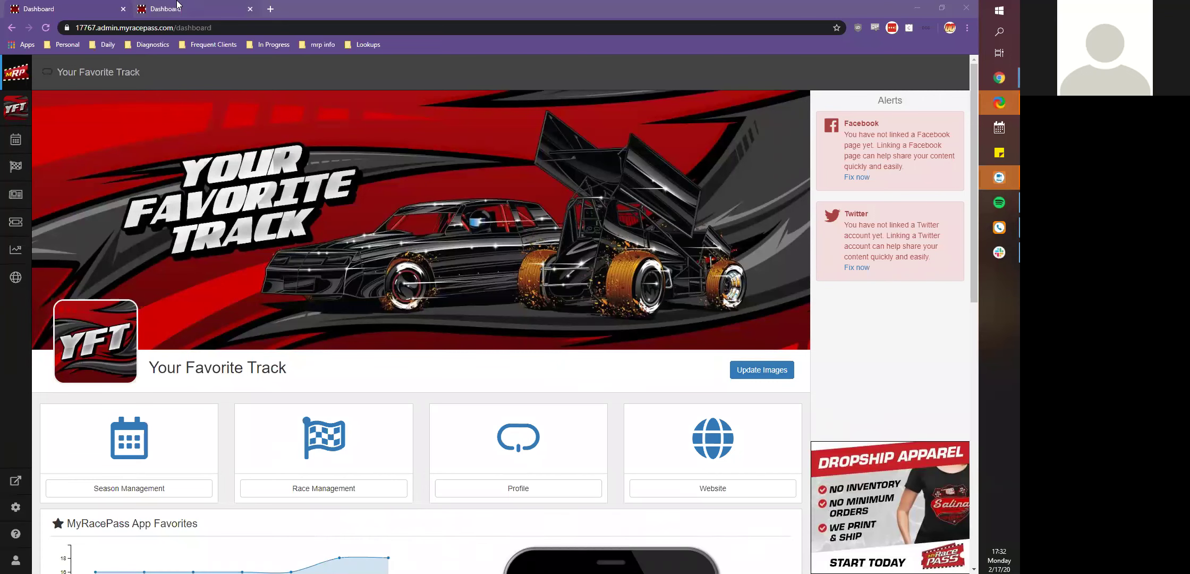
{"action": "scroll", "coordinate": [215, 255], "scroll_direction": "down", "scroll_amount": 3}
{"action": "scroll", "coordinate": [222, 205], "scroll_direction": "up", "scroll_amount": 4}
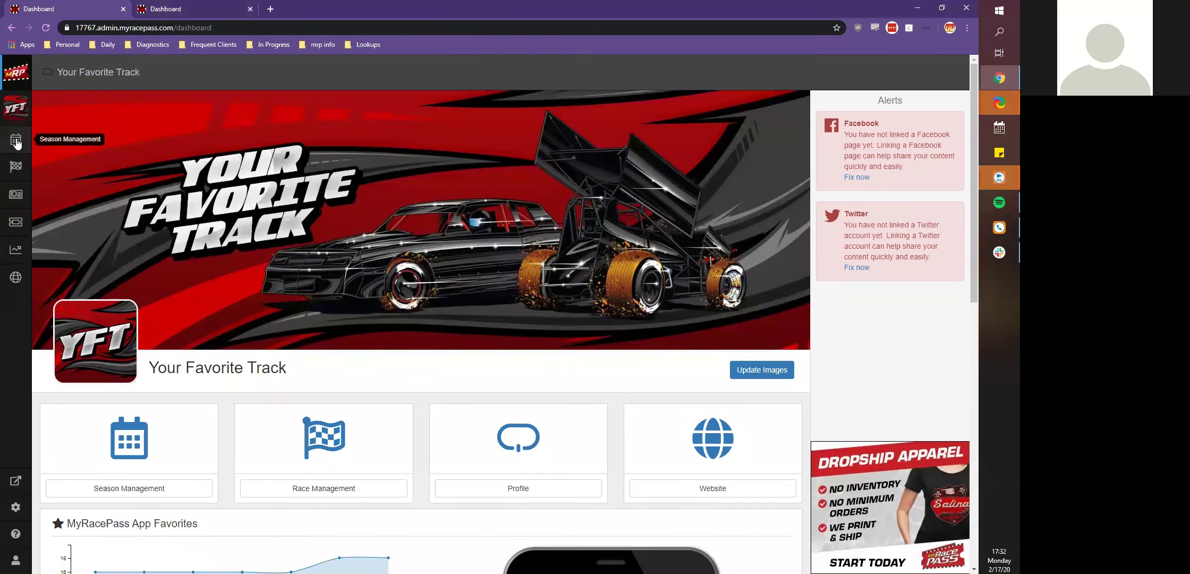
{"action": "left_click", "coordinate": [16, 142]}
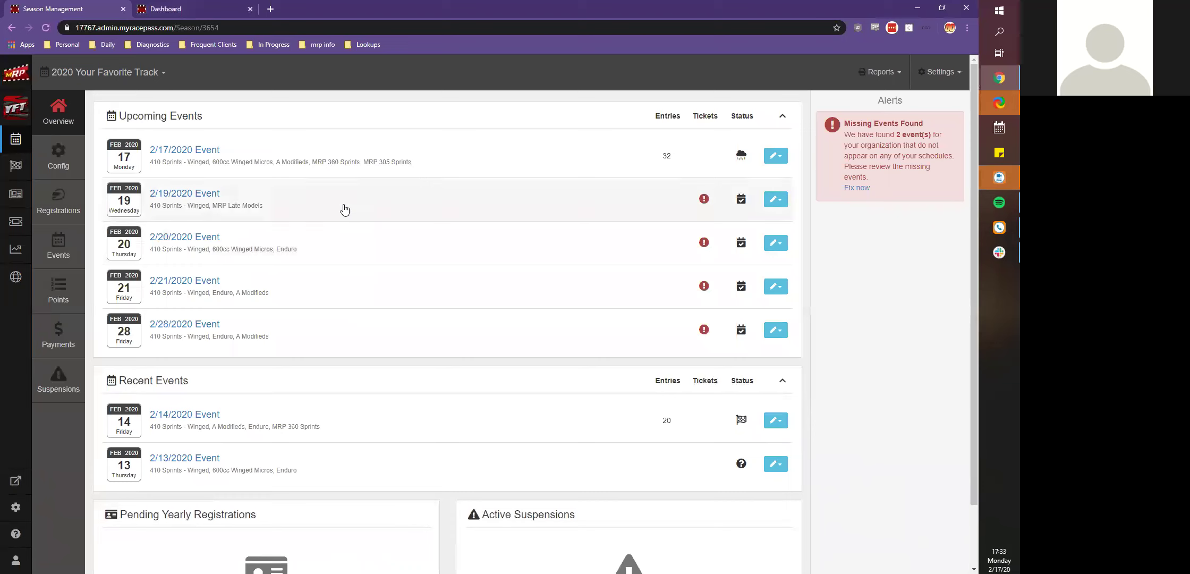
- Keep the 2020 season, review its Season Setup configuration, then switch to the Your Favorite Series tab
{"action": "left_click", "coordinate": [126, 79]}
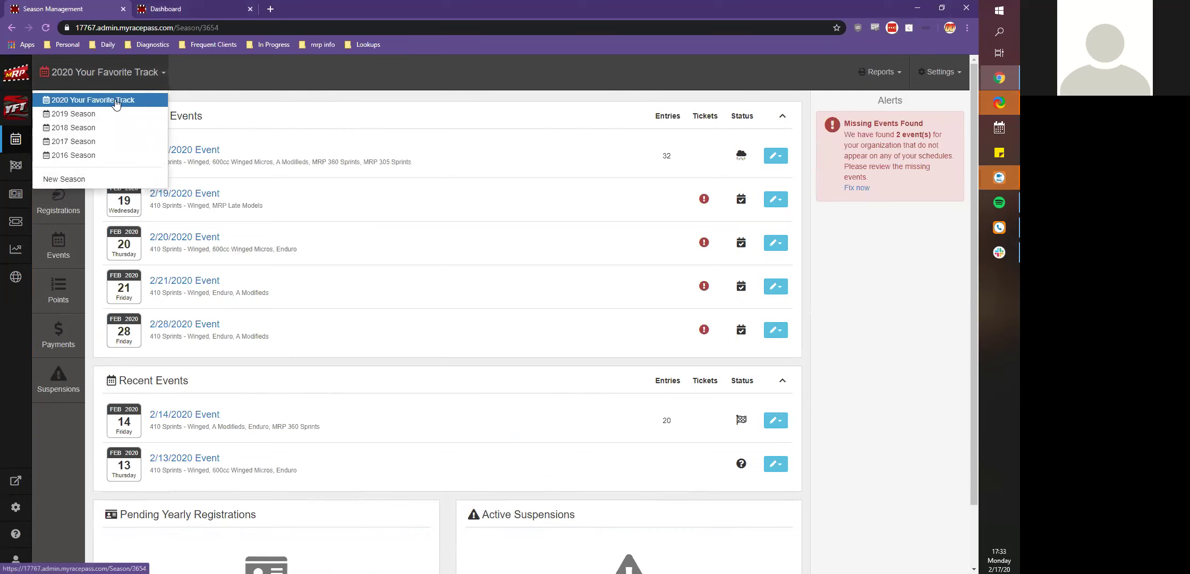
{"action": "left_click", "coordinate": [244, 85]}
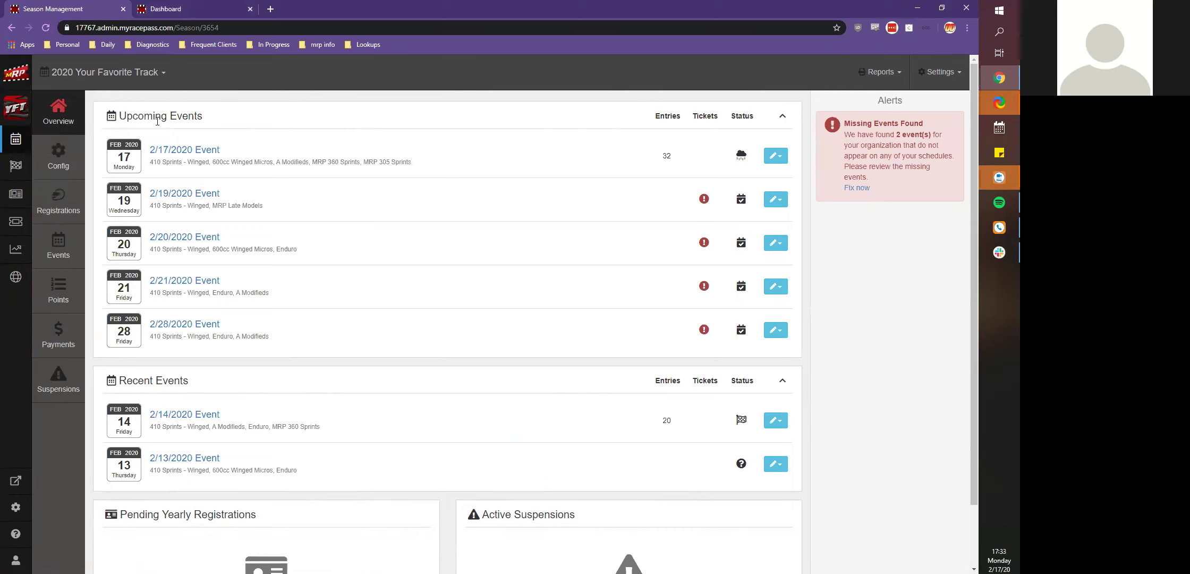
{"action": "left_click", "coordinate": [55, 156]}
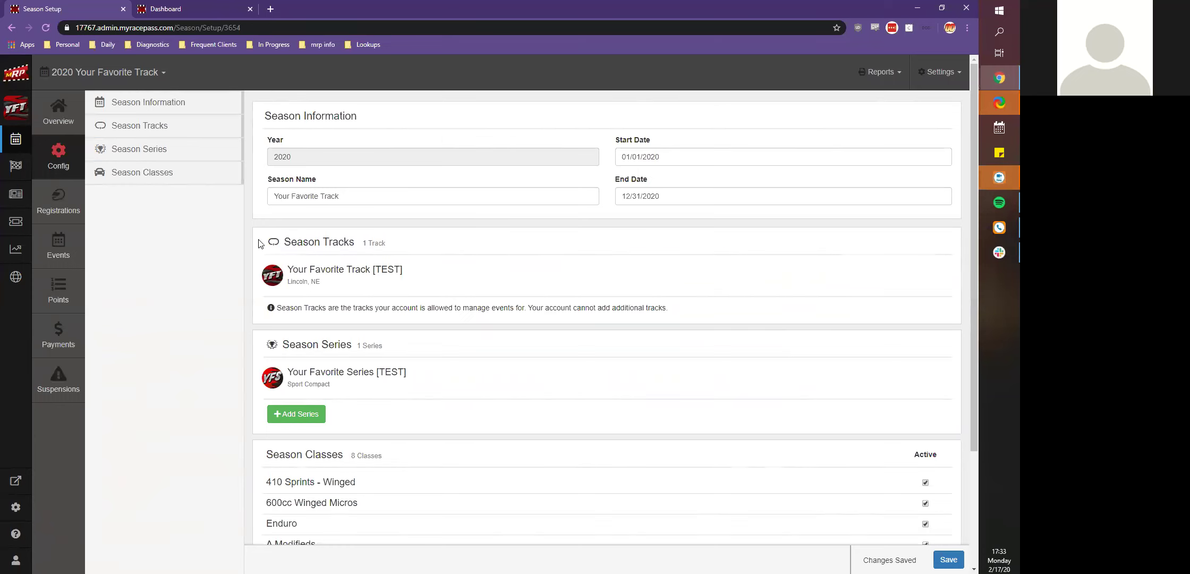
{"action": "scroll", "coordinate": [281, 234], "scroll_direction": "down", "scroll_amount": 2}
{"action": "scroll", "coordinate": [292, 251], "scroll_direction": "up", "scroll_amount": 2}
{"action": "scroll", "coordinate": [595, 117], "scroll_direction": "down", "scroll_amount": 4}
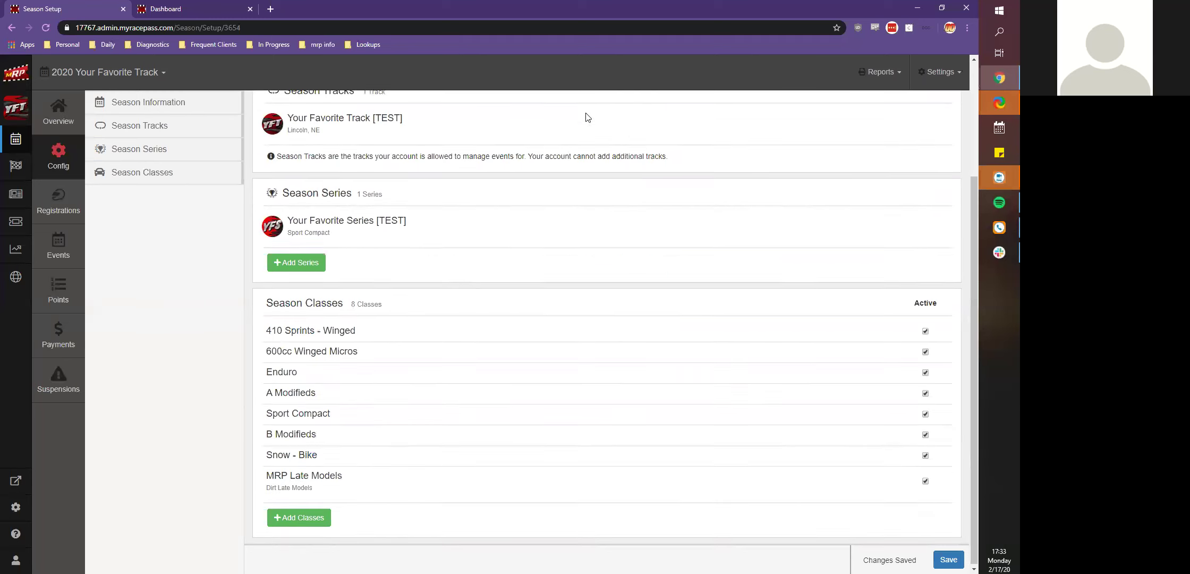
{"action": "scroll", "coordinate": [318, 335], "scroll_direction": "up", "scroll_amount": 1}
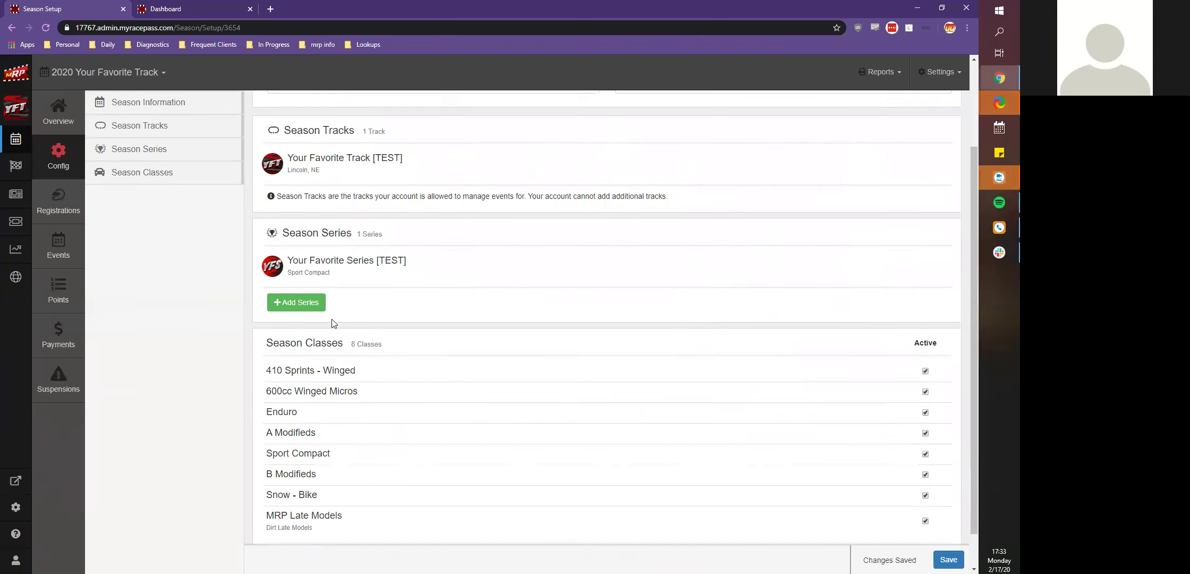
{"action": "scroll", "coordinate": [297, 297], "scroll_direction": "down", "scroll_amount": 1}
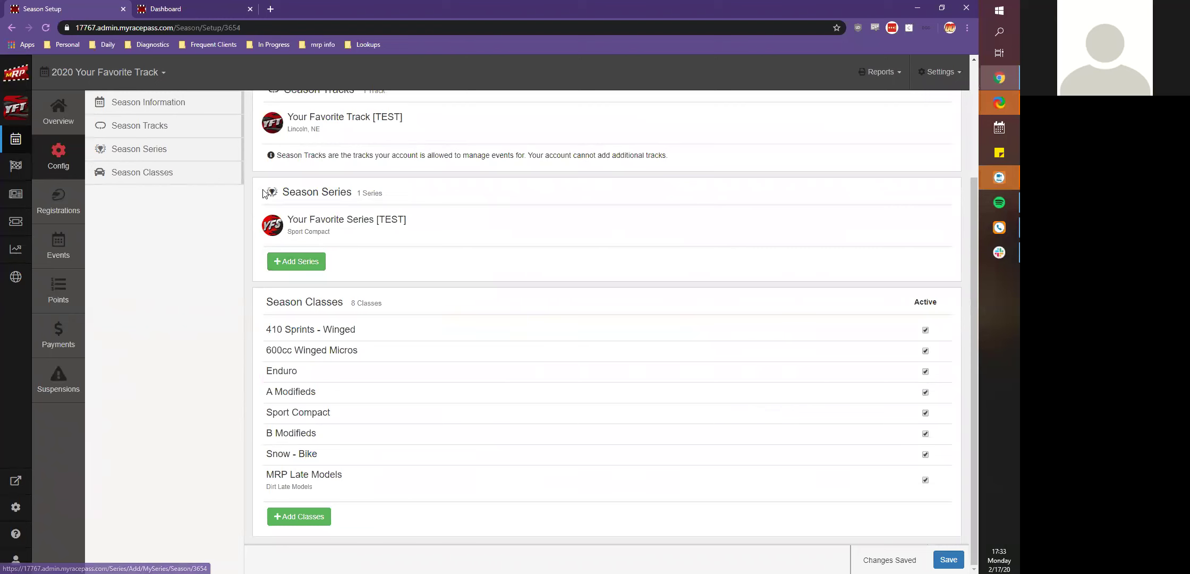
{"action": "left_click", "coordinate": [159, 8]}
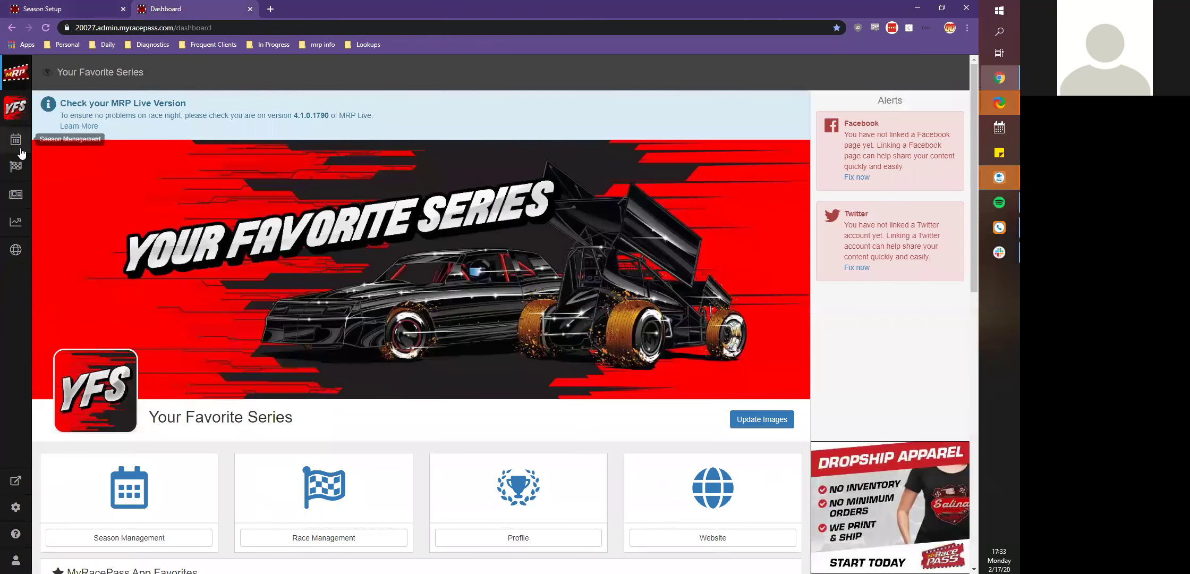
- Open Your Favorite Series' 2020 Season Setup and review its three tracks, series and Sport Compact class
{"action": "left_click", "coordinate": [64, 139]}
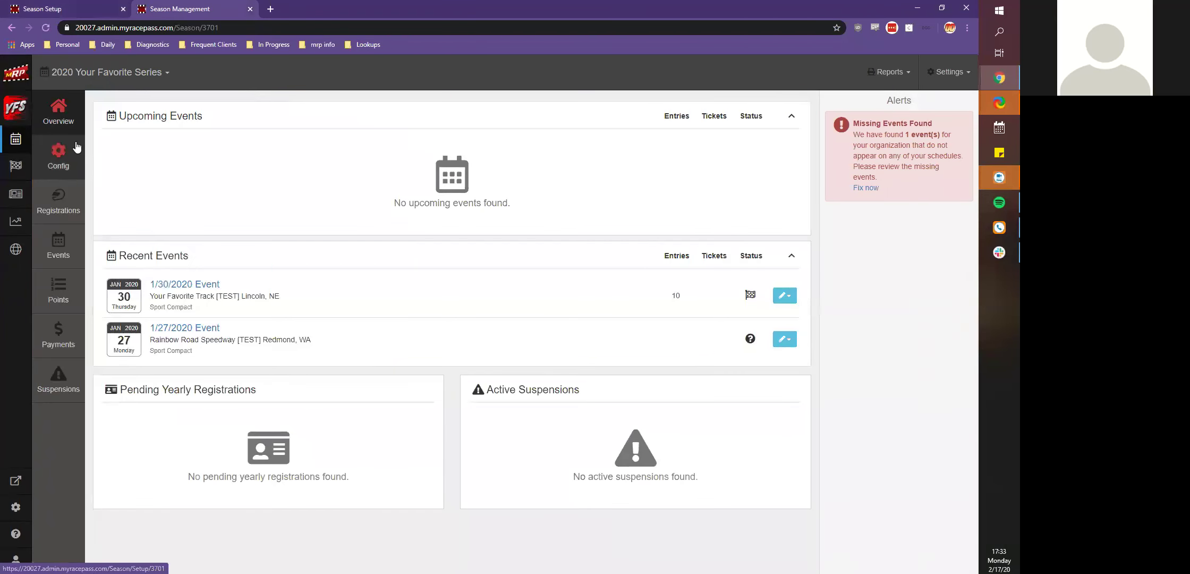
{"action": "left_click", "coordinate": [60, 168]}
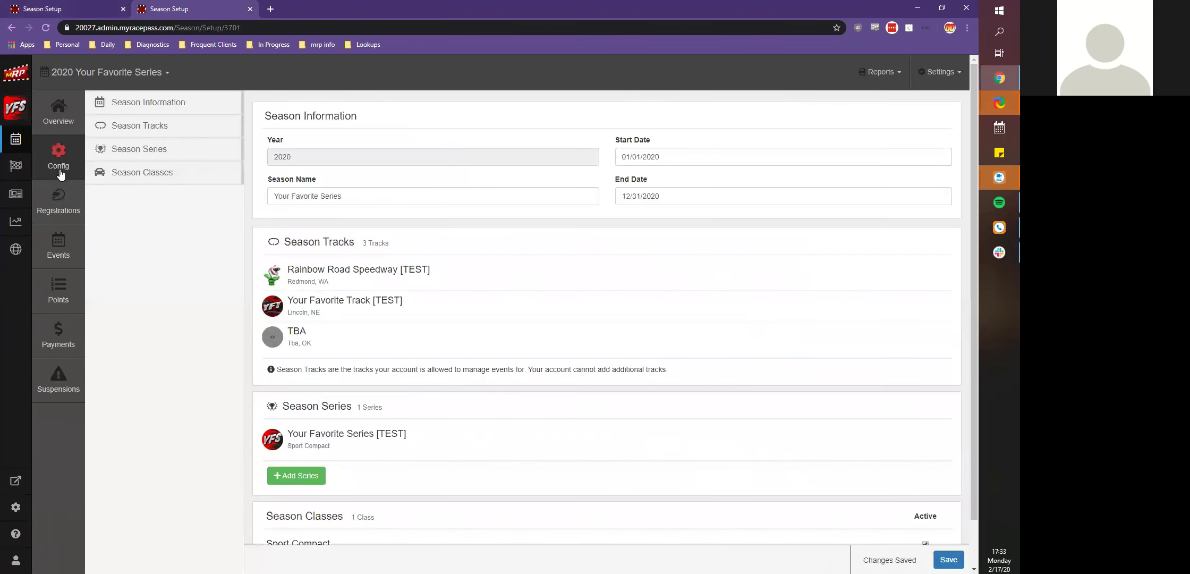
{"action": "scroll", "coordinate": [180, 227], "scroll_direction": "down", "scroll_amount": 1}
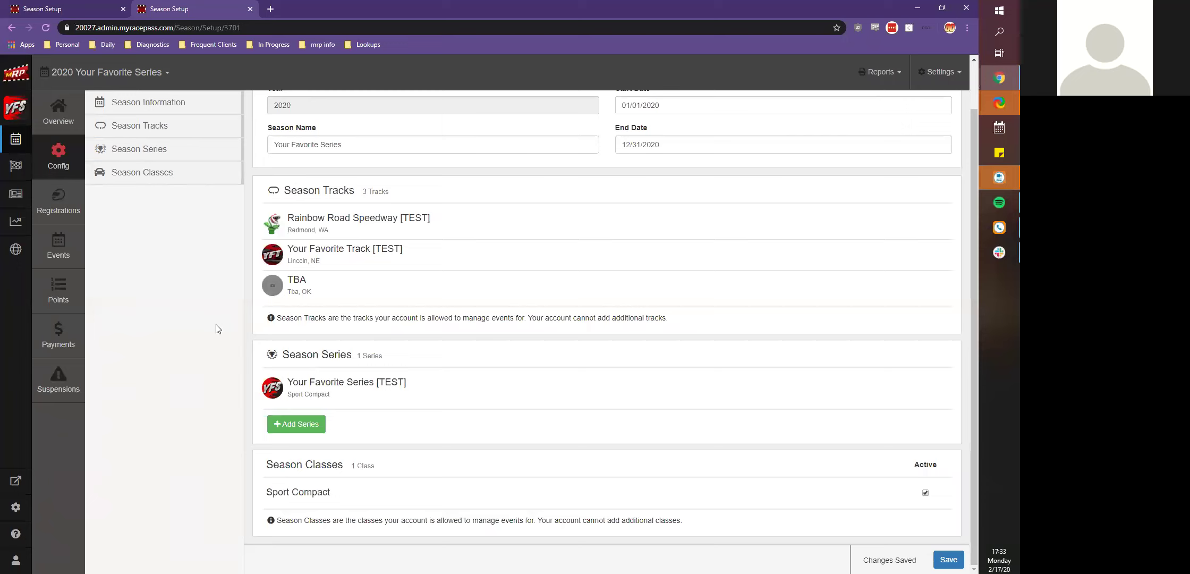
{"action": "scroll", "coordinate": [374, 354], "scroll_direction": "up", "scroll_amount": 1}
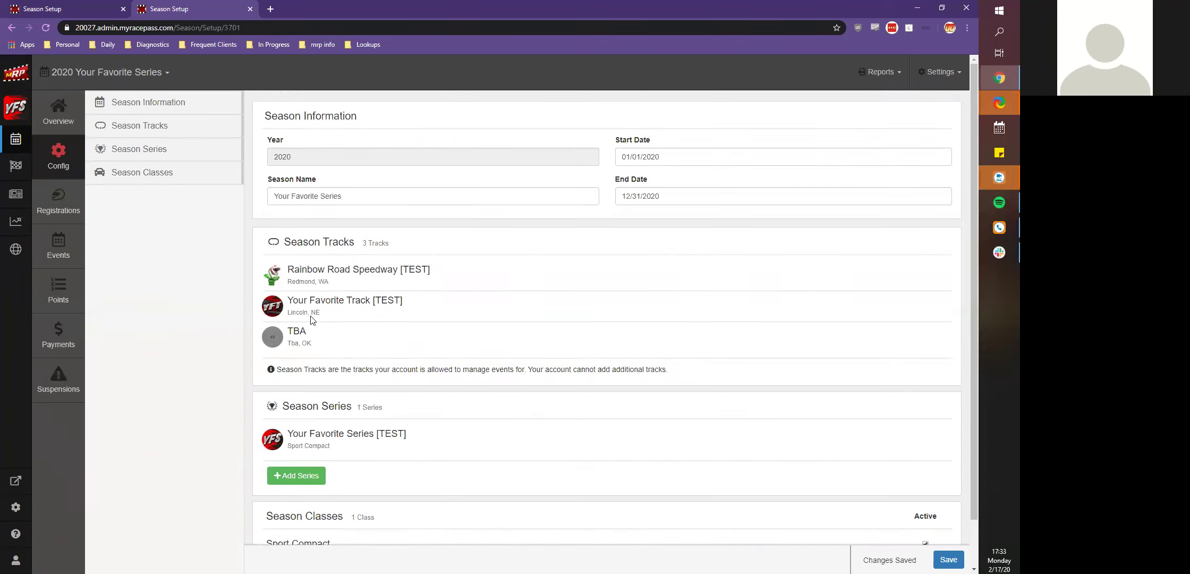
{"action": "scroll", "coordinate": [287, 350], "scroll_direction": "down", "scroll_amount": 1}
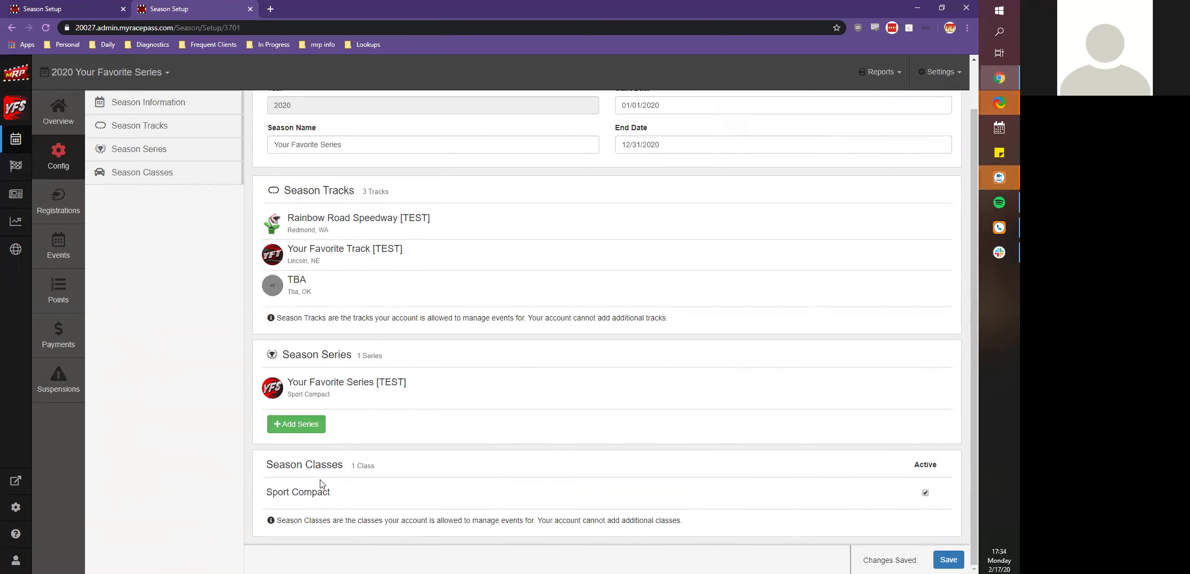
{"action": "scroll", "coordinate": [321, 484], "scroll_direction": "up", "scroll_amount": 1}
{"action": "scroll", "coordinate": [284, 447], "scroll_direction": "down", "scroll_amount": 1}
- Return to Your Favorite Track's Season Setup and open the All Series search under Add Series
{"action": "left_click", "coordinate": [92, 46]}
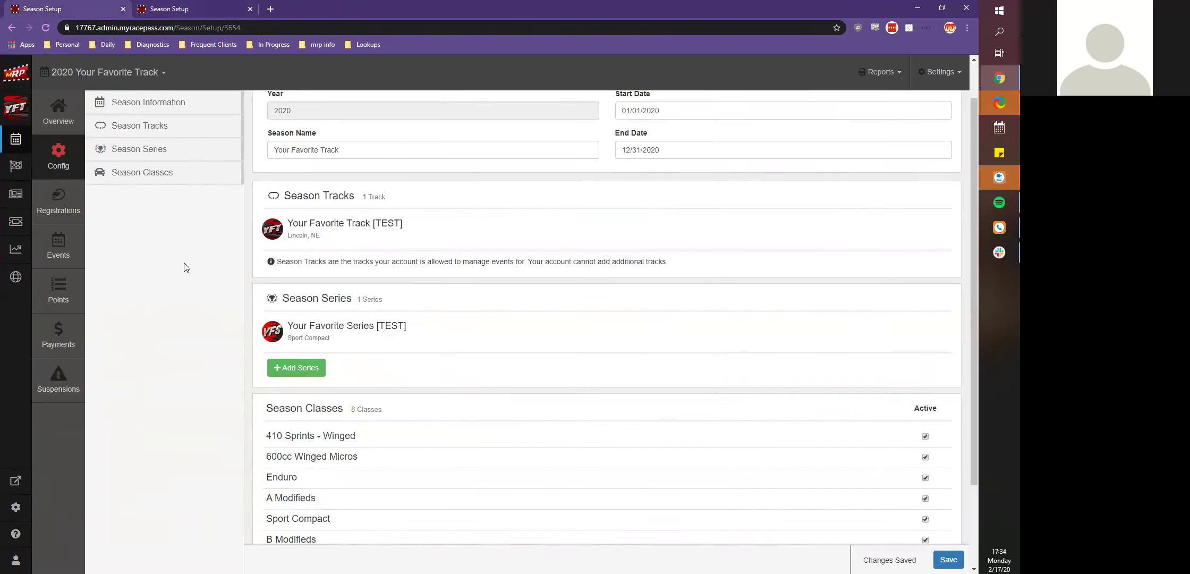
{"action": "scroll", "coordinate": [316, 264], "scroll_direction": "down", "scroll_amount": 2}
{"action": "scroll", "coordinate": [378, 321], "scroll_direction": "up", "scroll_amount": 2}
{"action": "scroll", "coordinate": [378, 321], "scroll_direction": "down", "scroll_amount": 2}
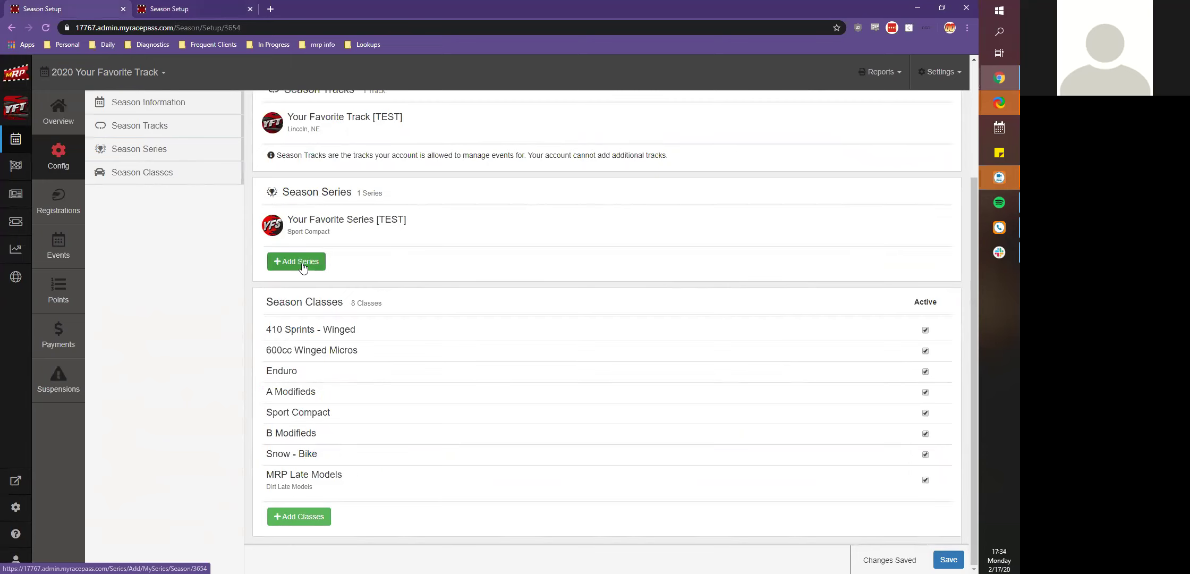
{"action": "left_click", "coordinate": [294, 265]}
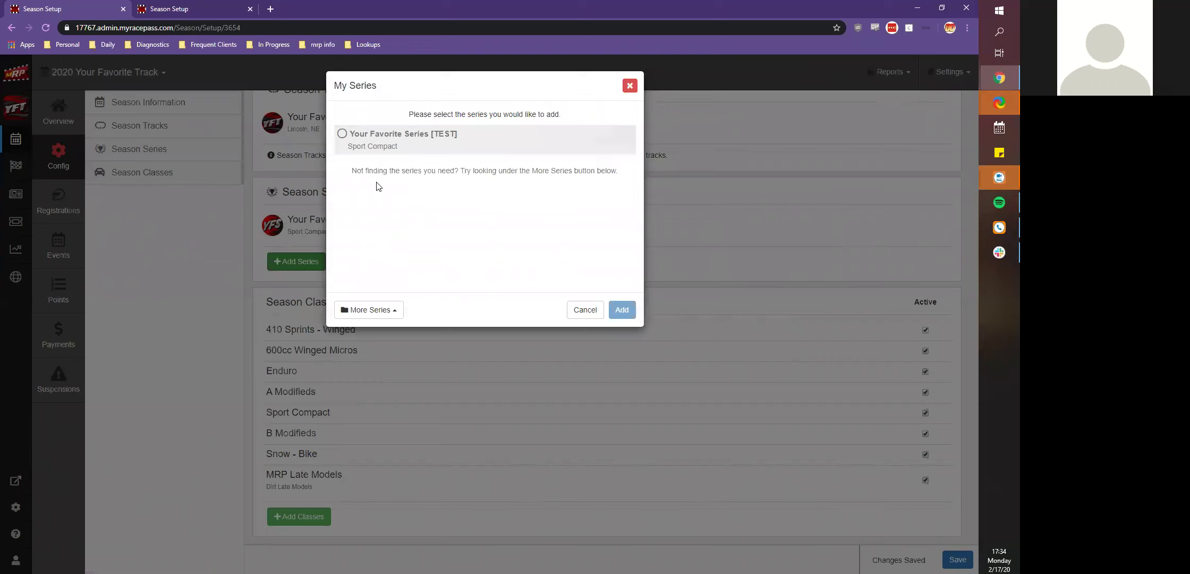
{"action": "left_click", "coordinate": [373, 310]}
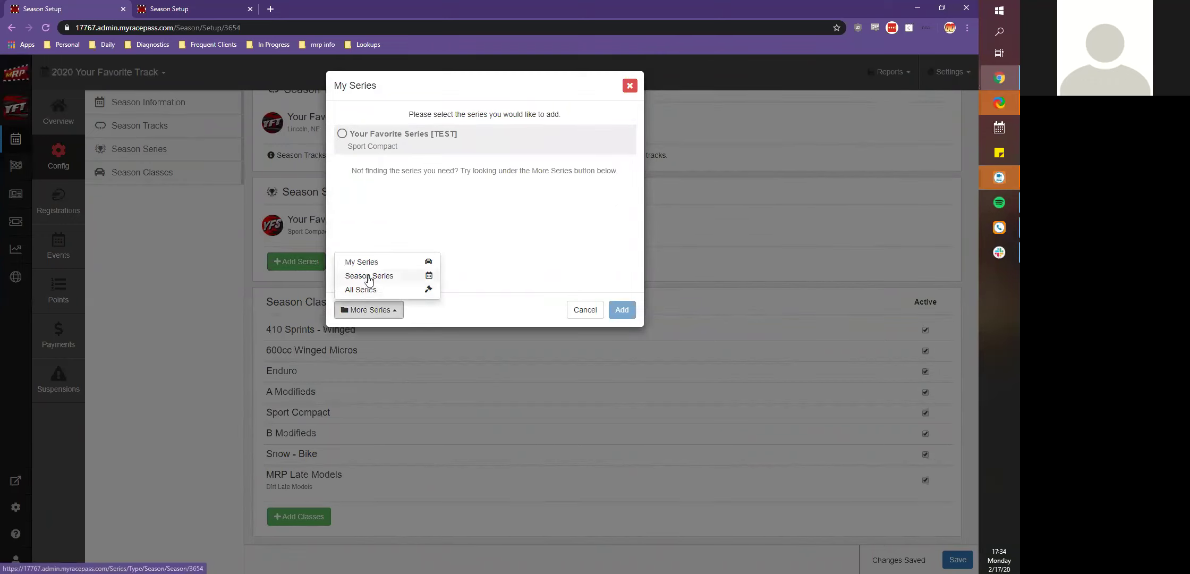
{"action": "left_click", "coordinate": [372, 290]}
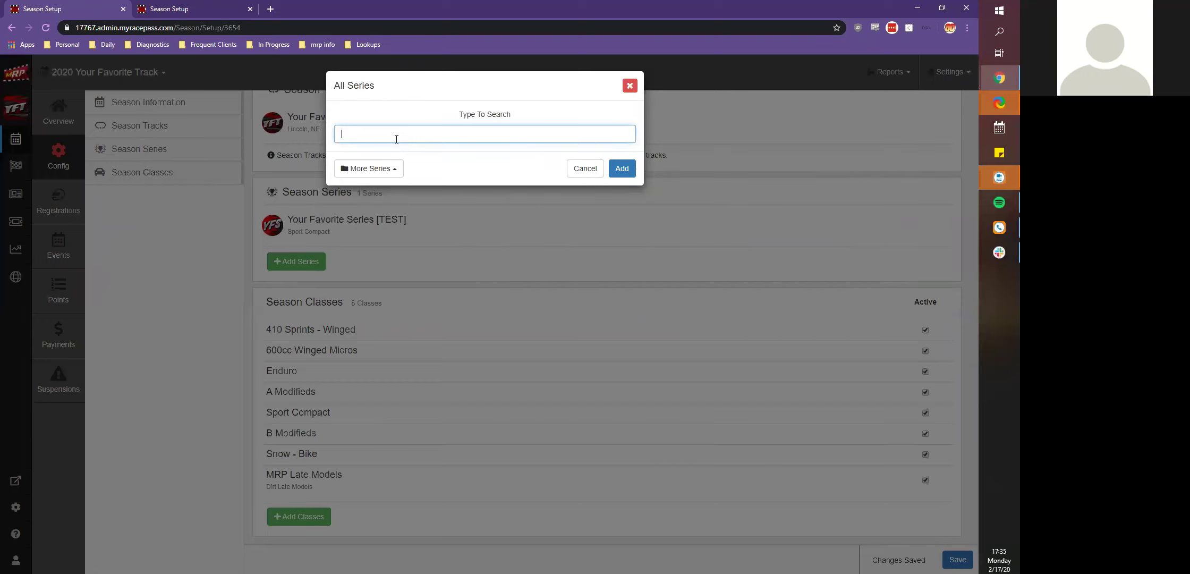
- Search all series for 'World W', then close the search without adding any series
{"action": "type", "text": "World W"}
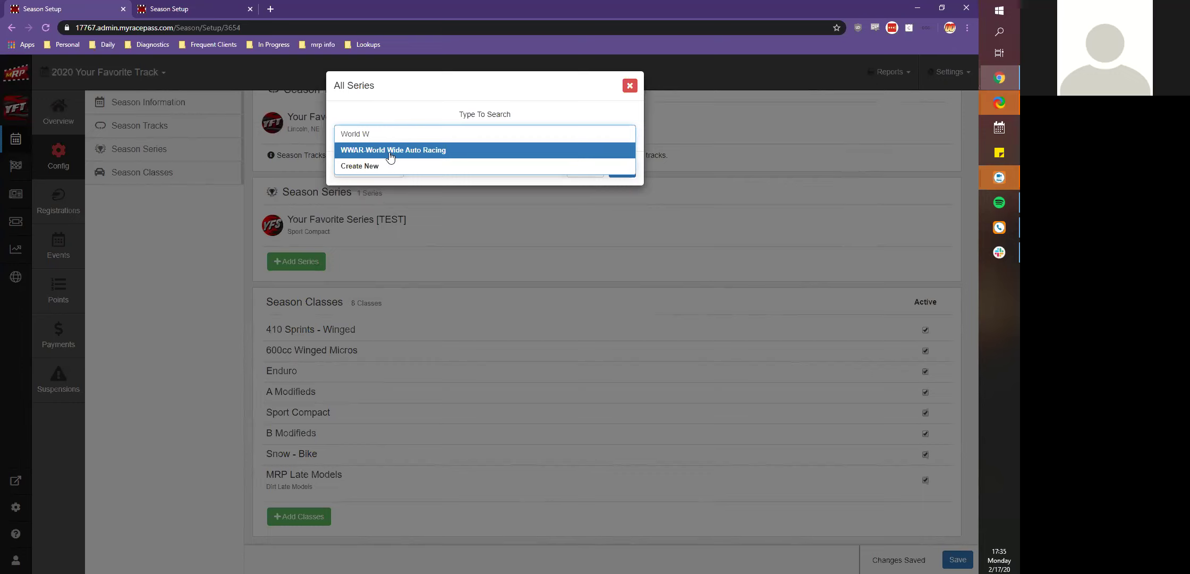
{"action": "left_click", "coordinate": [628, 88]}
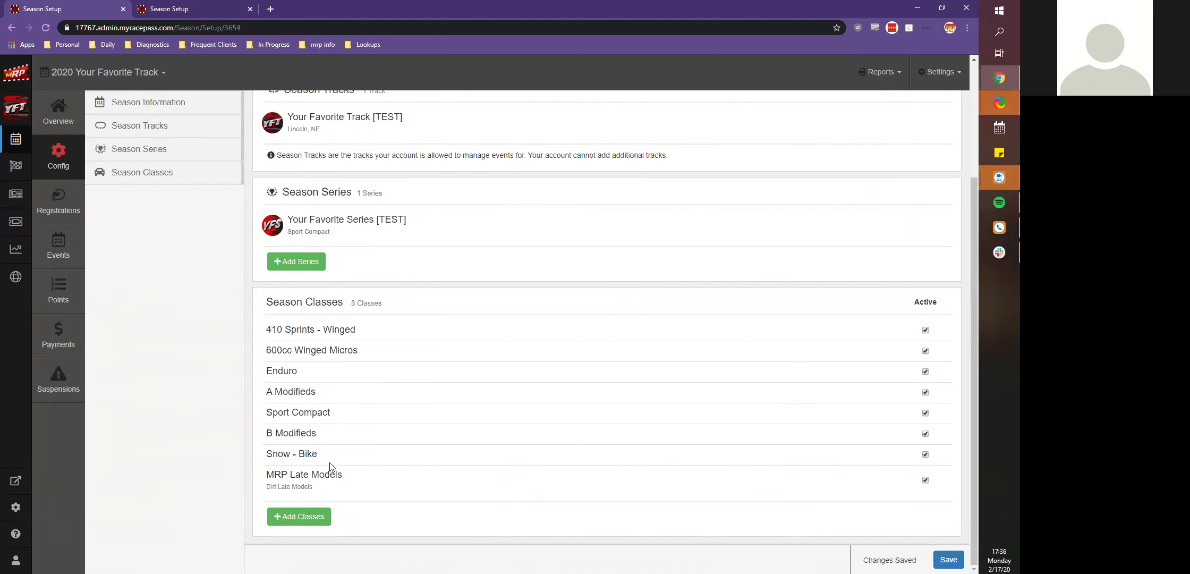
- In Add Classes, check MRP 305 Sprints and MRP 360 Sprints, then expand More Classes
{"action": "left_click", "coordinate": [306, 525]}
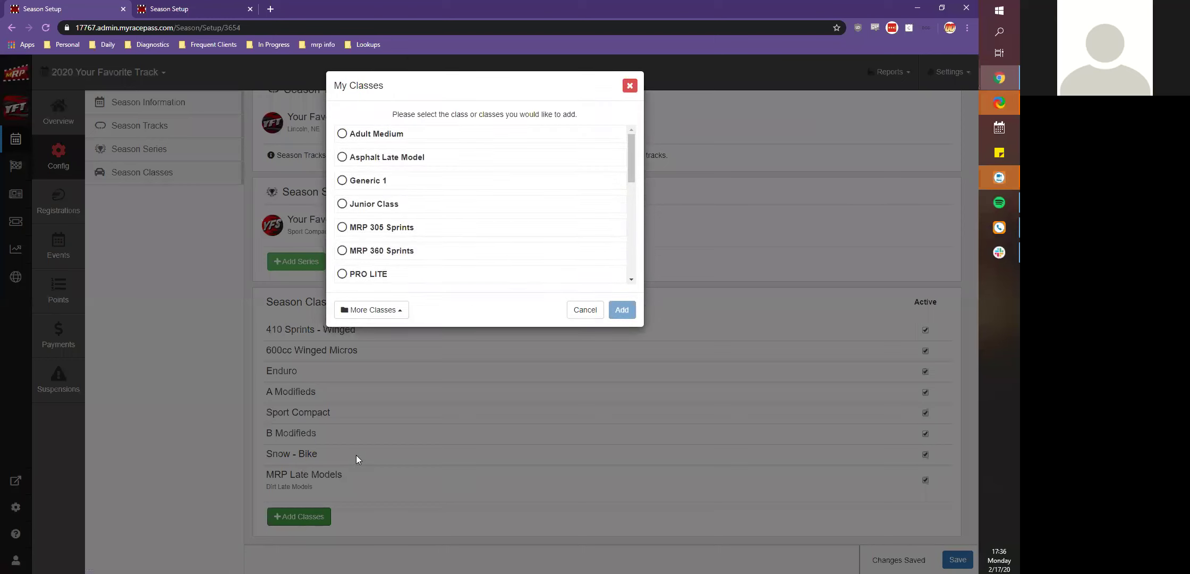
{"action": "scroll", "coordinate": [371, 166], "scroll_direction": "down", "scroll_amount": 2}
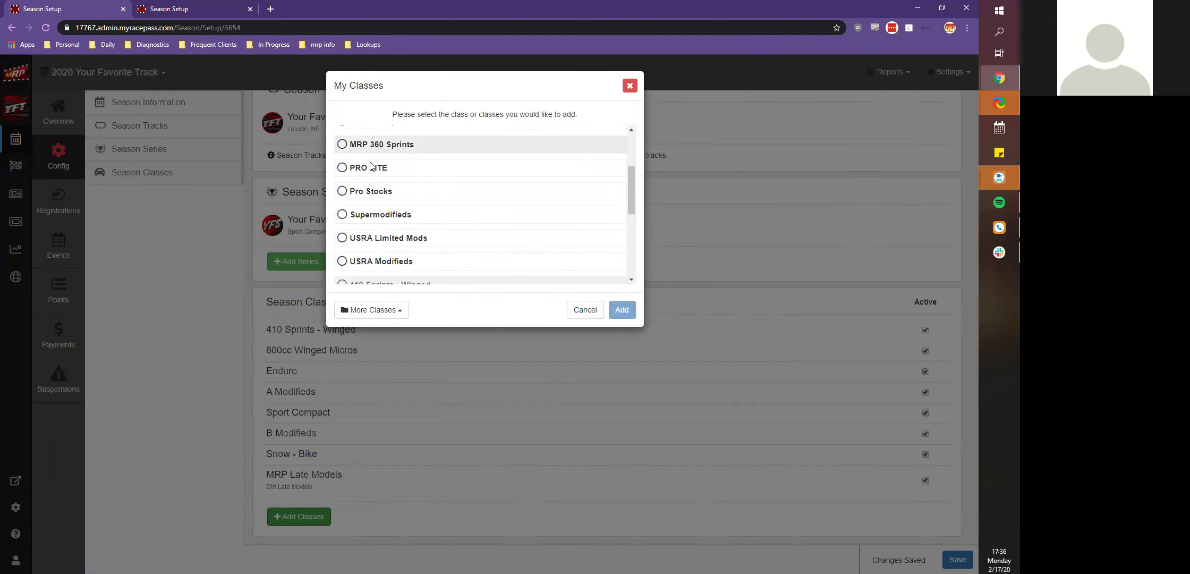
{"action": "scroll", "coordinate": [467, 207], "scroll_direction": "down", "scroll_amount": 2}
{"action": "scroll", "coordinate": [366, 228], "scroll_direction": "up", "scroll_amount": 4}
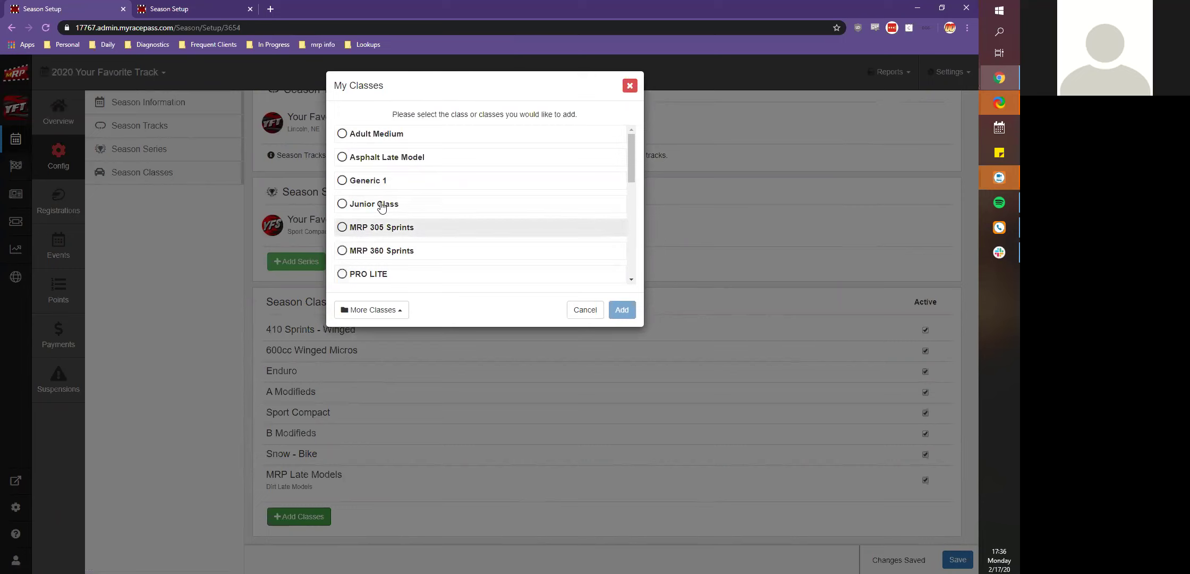
{"action": "left_click", "coordinate": [382, 226]}
{"action": "left_click", "coordinate": [381, 250]}
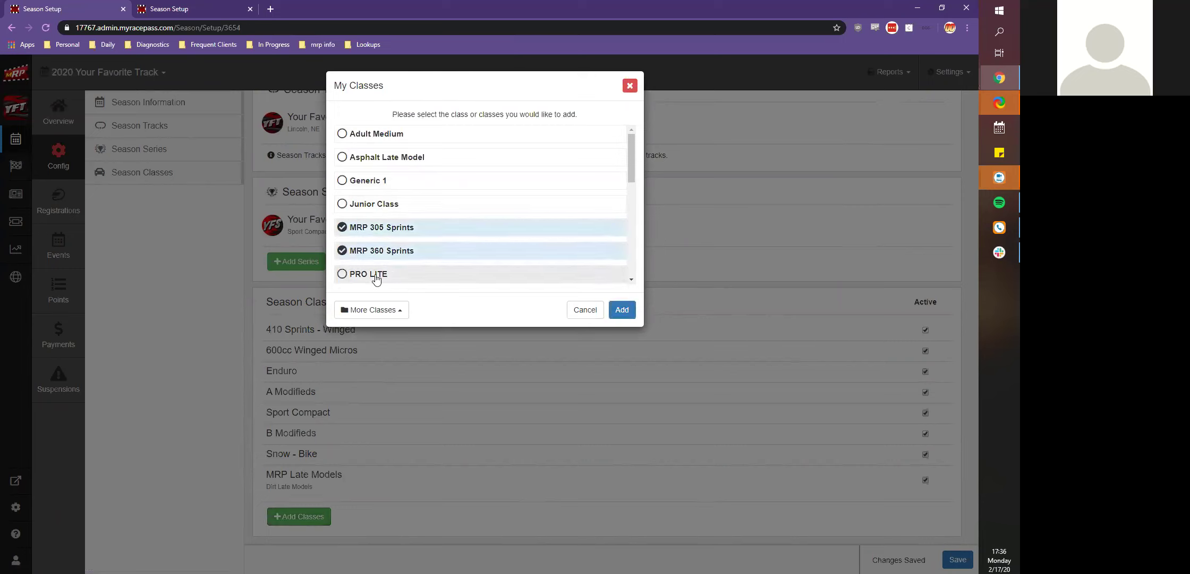
{"action": "left_click", "coordinate": [374, 315]}
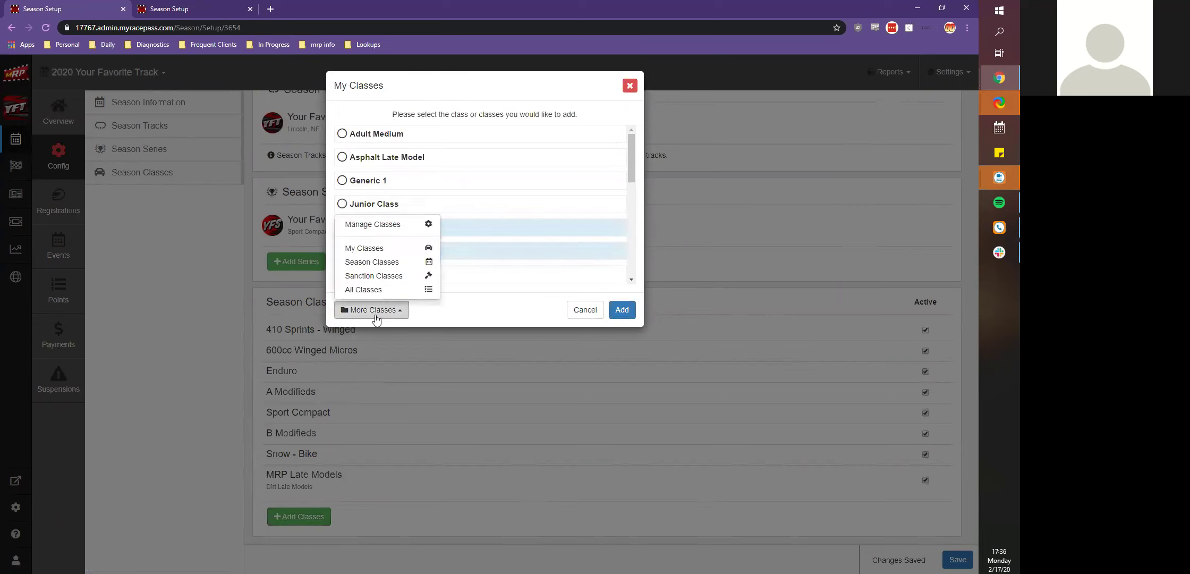
- From WISSOTA sanction classes, add WISSOTA Midwest Mods, bringing the 2020 season to 9 classes
{"action": "left_click", "coordinate": [375, 277]}
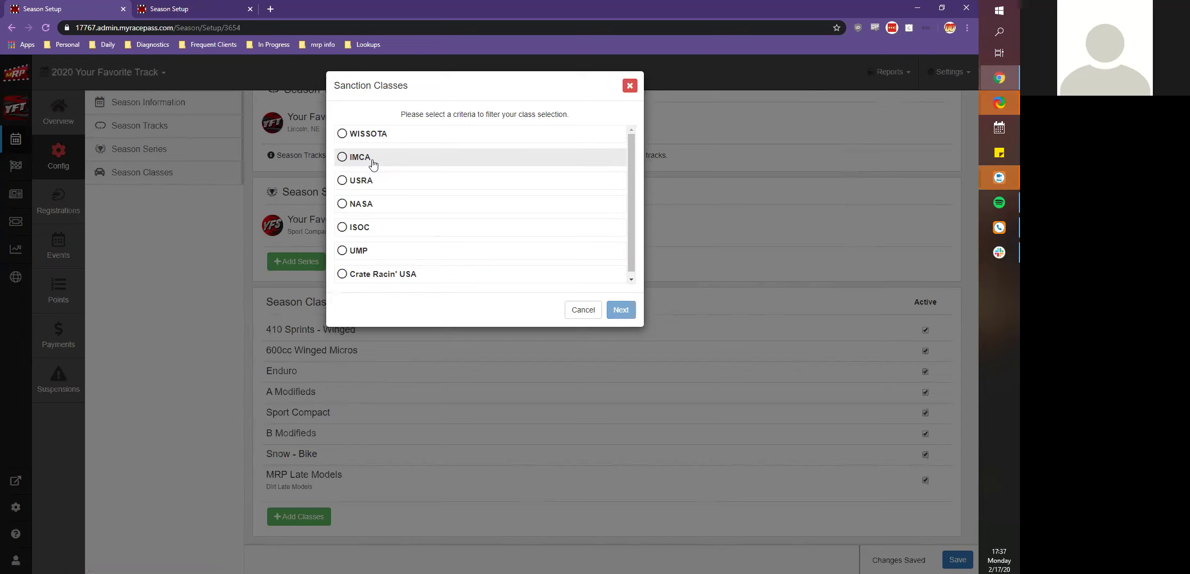
{"action": "left_click", "coordinate": [354, 134]}
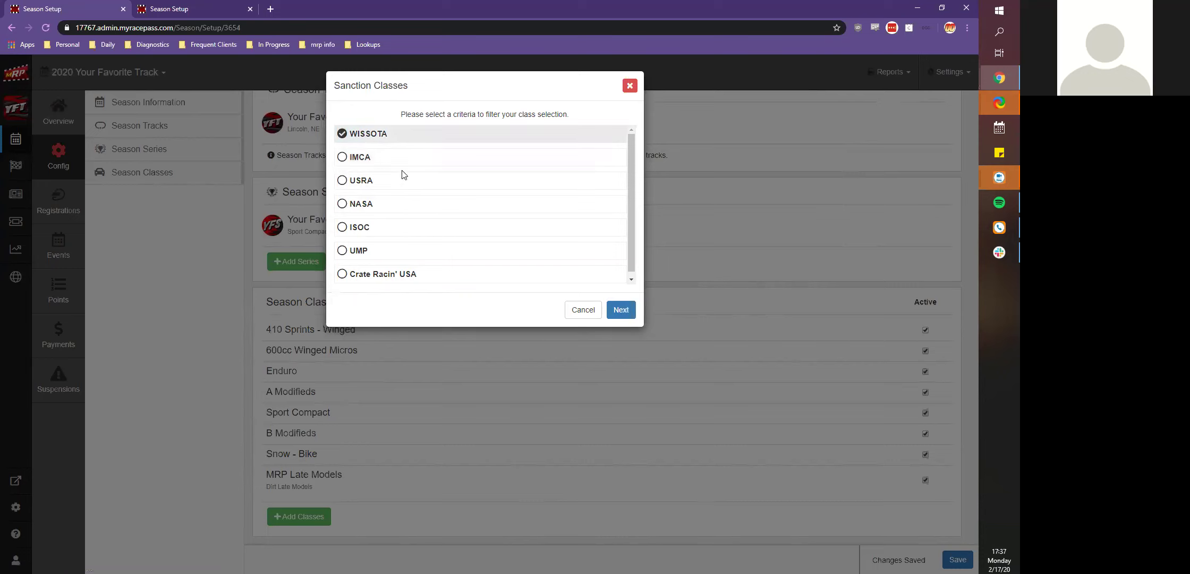
{"action": "left_click", "coordinate": [621, 310]}
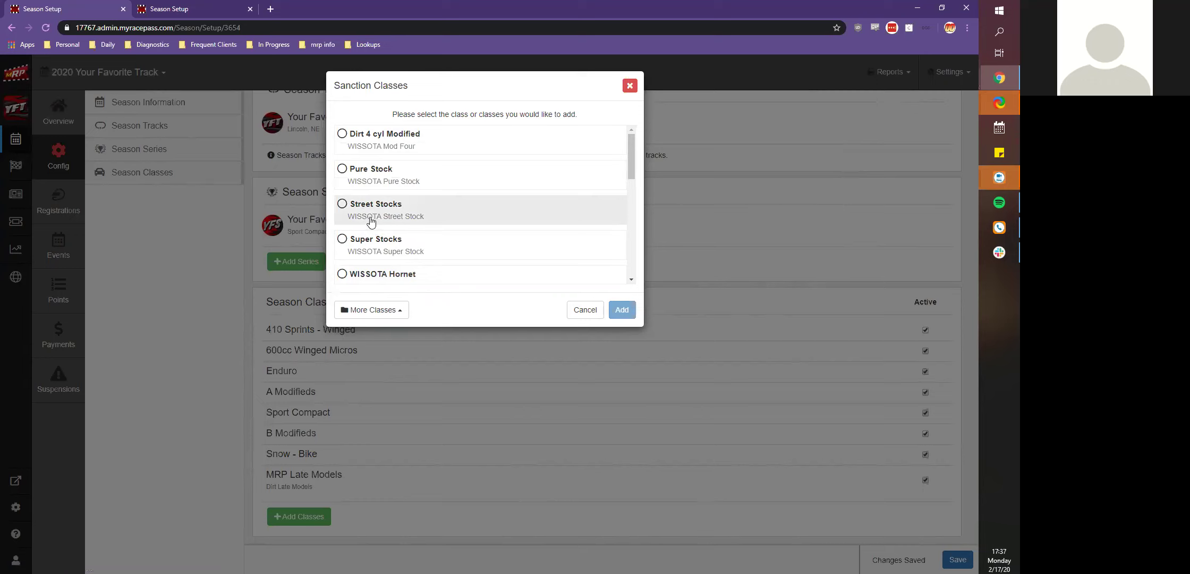
{"action": "scroll", "coordinate": [371, 220], "scroll_direction": "down", "scroll_amount": 3}
{"action": "scroll", "coordinate": [371, 213], "scroll_direction": "up", "scroll_amount": 2}
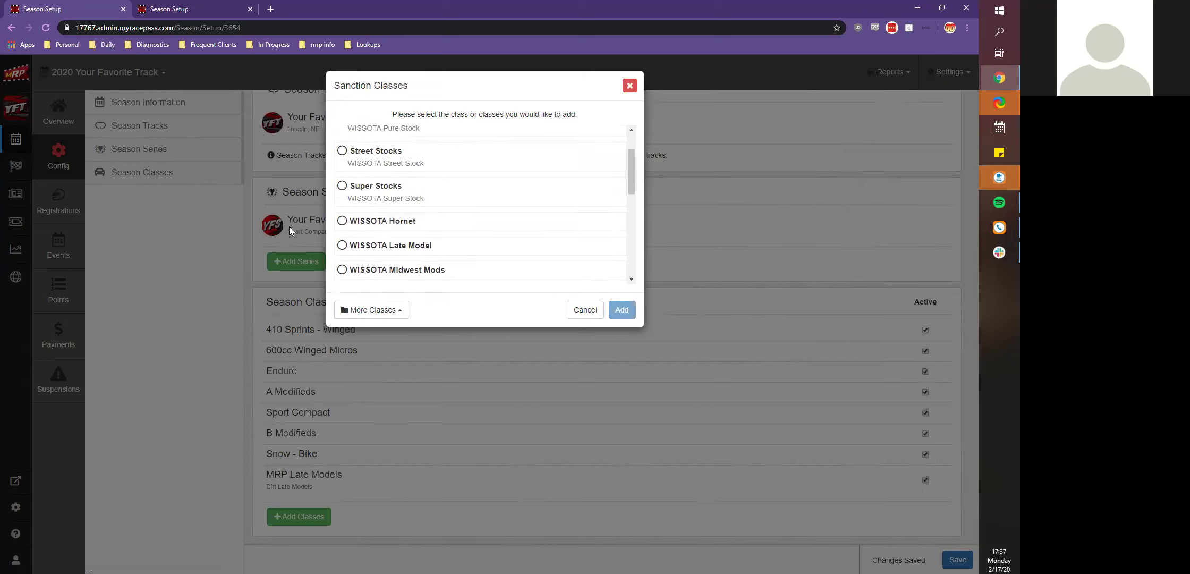
{"action": "scroll", "coordinate": [377, 212], "scroll_direction": "down", "scroll_amount": 2}
{"action": "scroll", "coordinate": [387, 196], "scroll_direction": "up", "scroll_amount": 1}
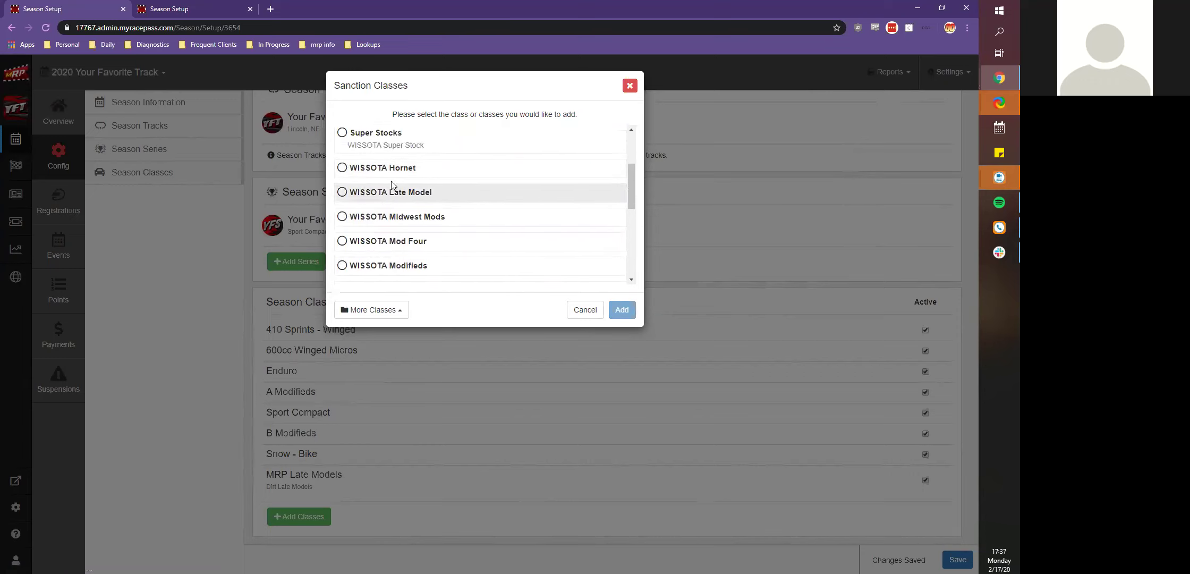
{"action": "scroll", "coordinate": [391, 212], "scroll_direction": "down", "scroll_amount": 2}
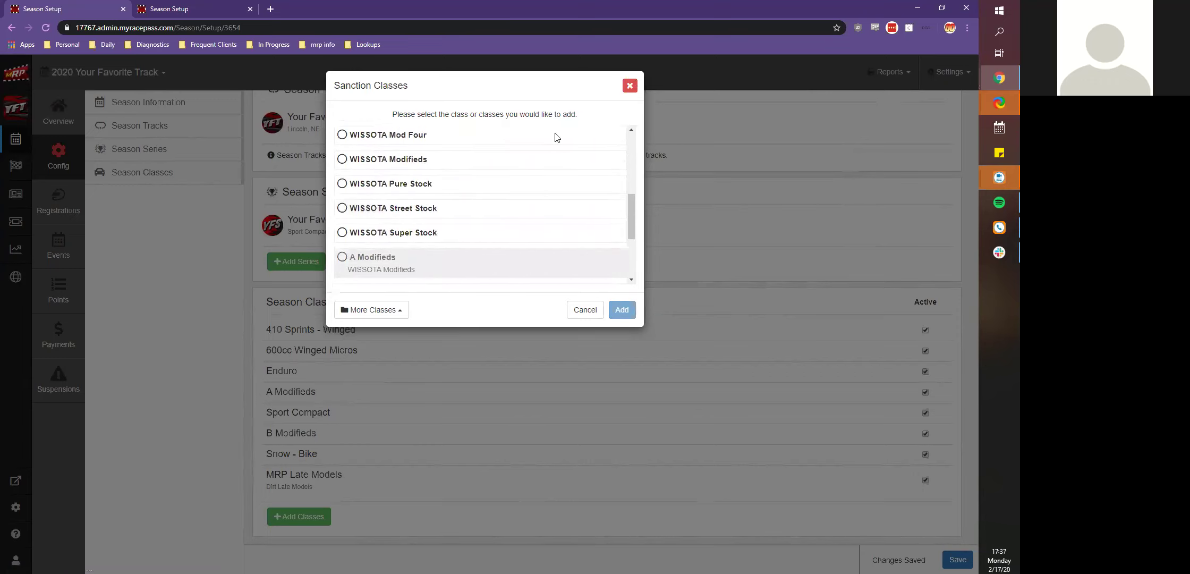
{"action": "scroll", "coordinate": [556, 138], "scroll_direction": "up", "scroll_amount": 1}
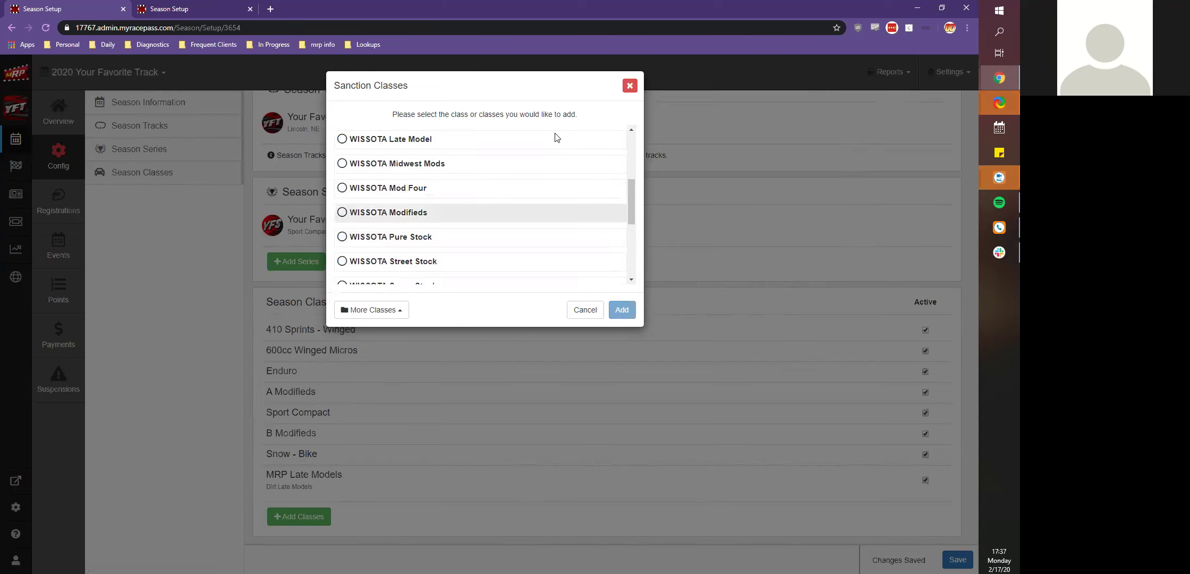
{"action": "left_click", "coordinate": [342, 163]}
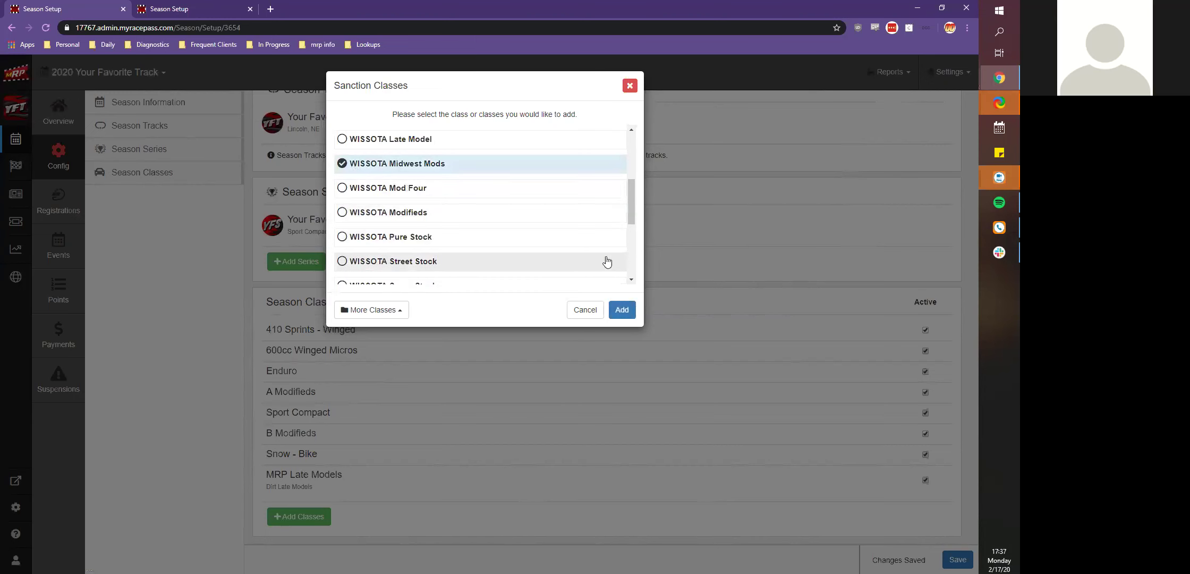
{"action": "left_click", "coordinate": [617, 311]}
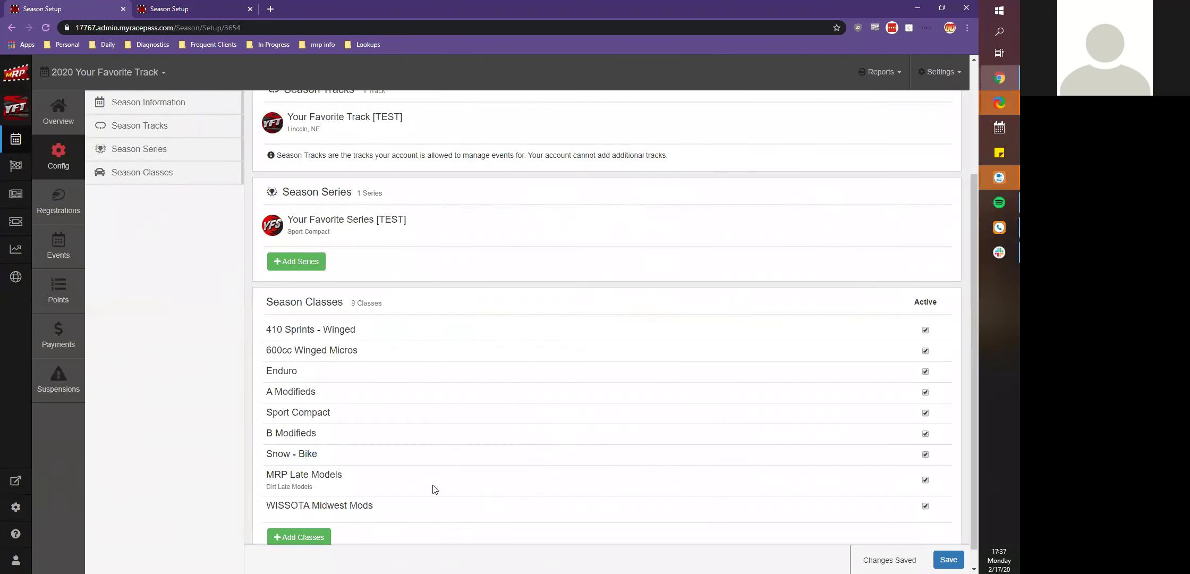
{"action": "scroll", "coordinate": [435, 491], "scroll_direction": "down", "scroll_amount": 1}
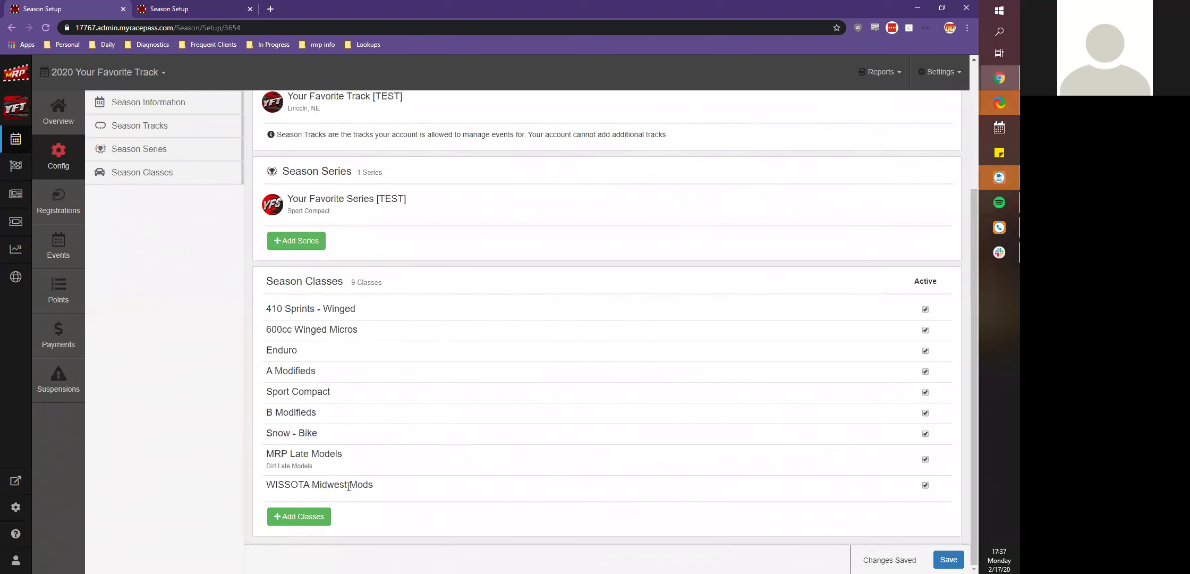
{"action": "left_click", "coordinate": [289, 521]}
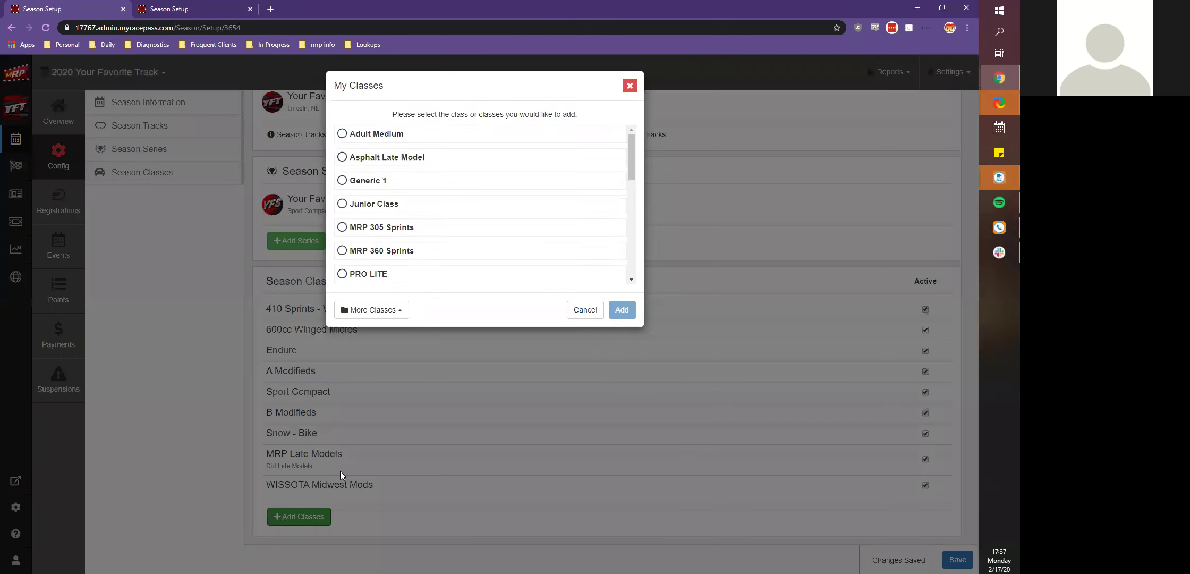
{"action": "left_click", "coordinate": [374, 312]}
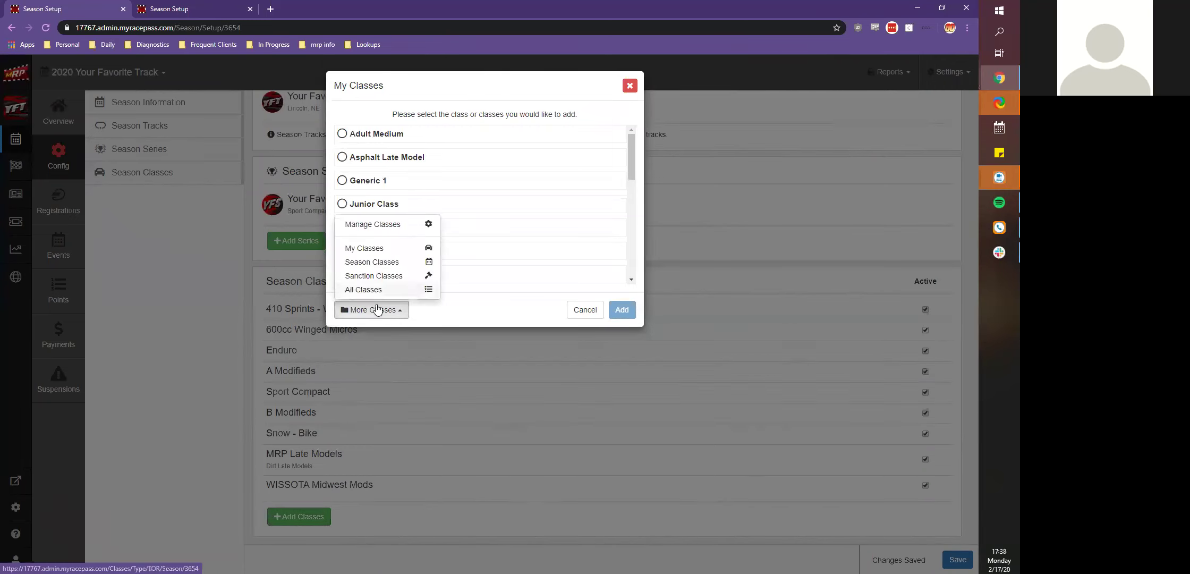
{"action": "left_click", "coordinate": [395, 290]}
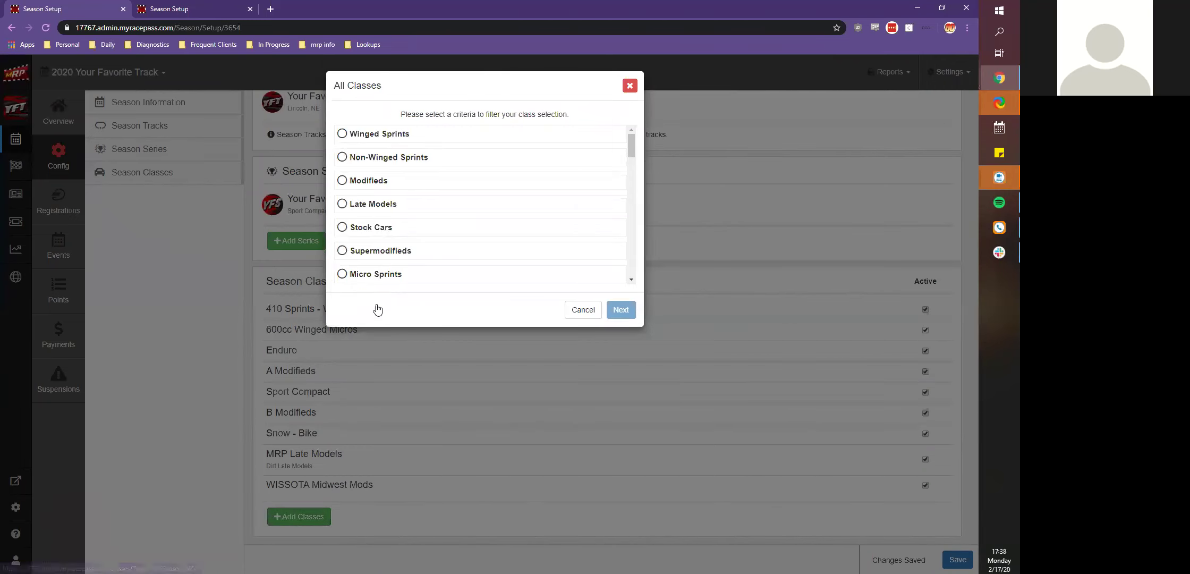
{"action": "left_click", "coordinate": [628, 87]}
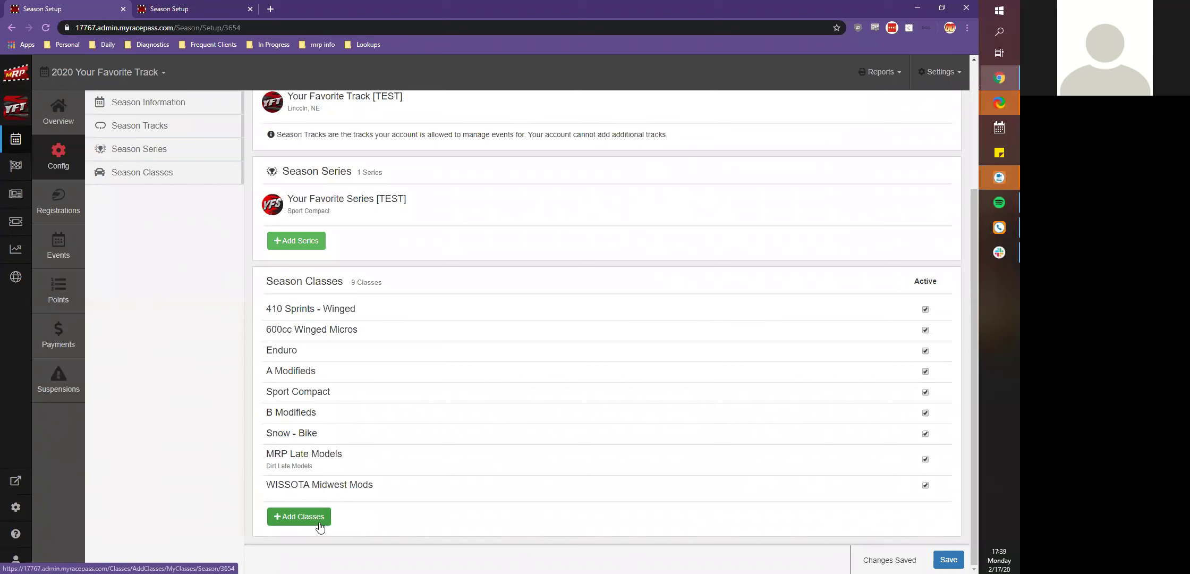
{"action": "left_click", "coordinate": [303, 518]}
{"action": "left_click", "coordinate": [359, 312]}
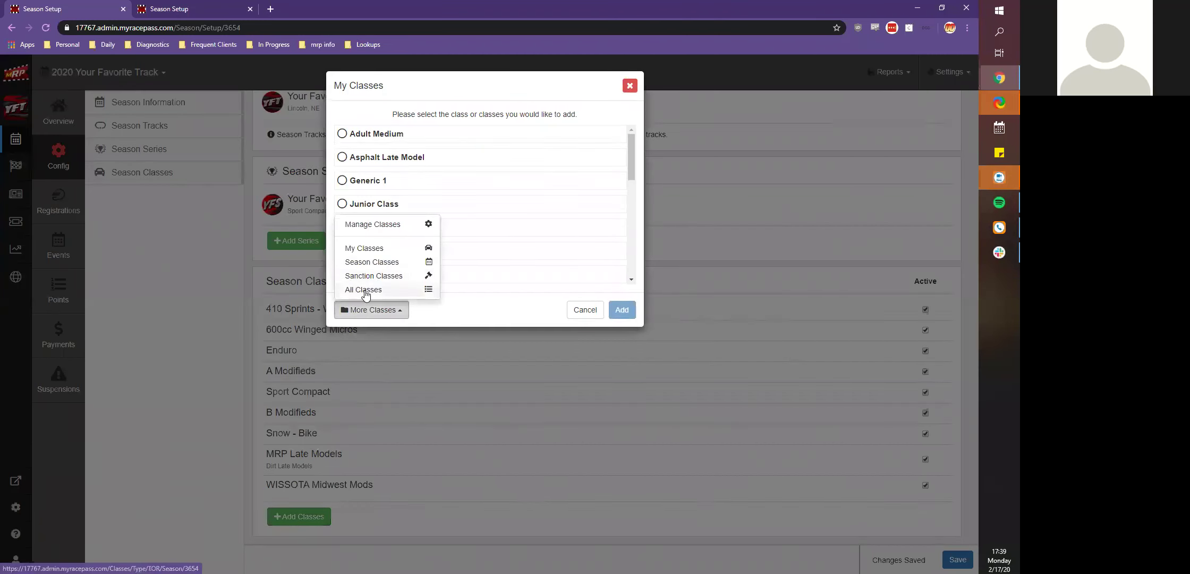
{"action": "left_click", "coordinate": [363, 289]}
{"action": "scroll", "coordinate": [375, 316], "scroll_direction": "down", "scroll_amount": 3}
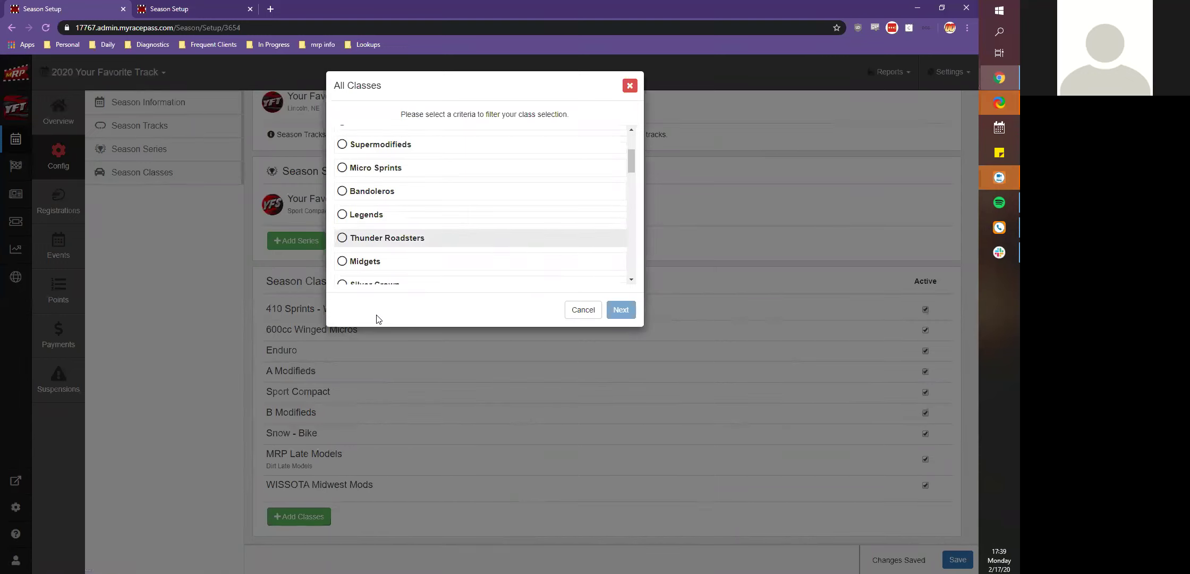
{"action": "scroll", "coordinate": [350, 260], "scroll_direction": "down", "scroll_amount": 3}
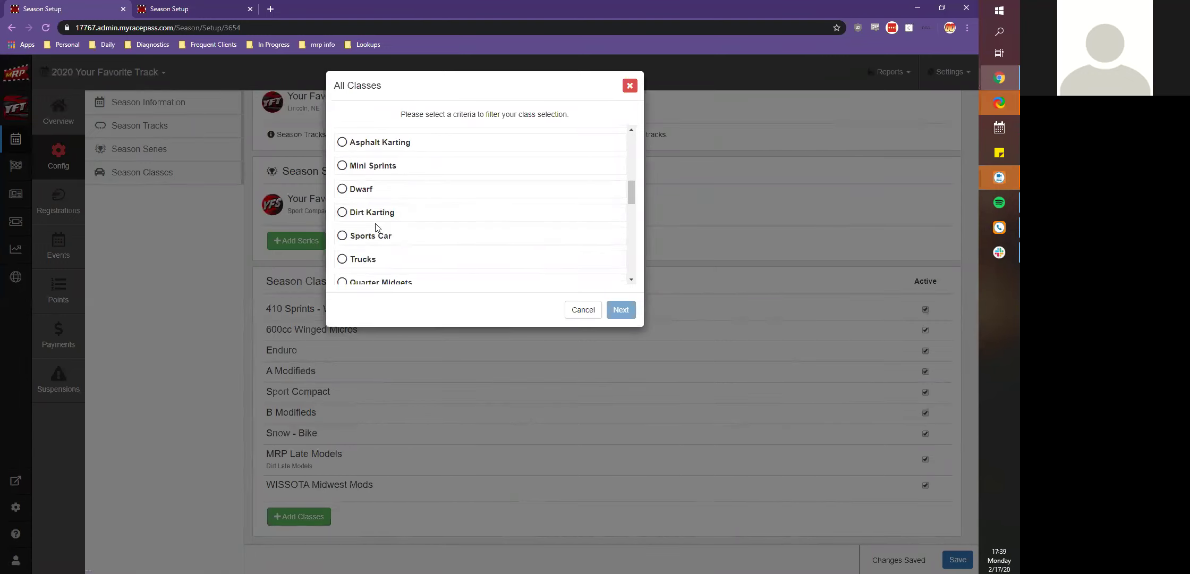
{"action": "left_click", "coordinate": [364, 259]}
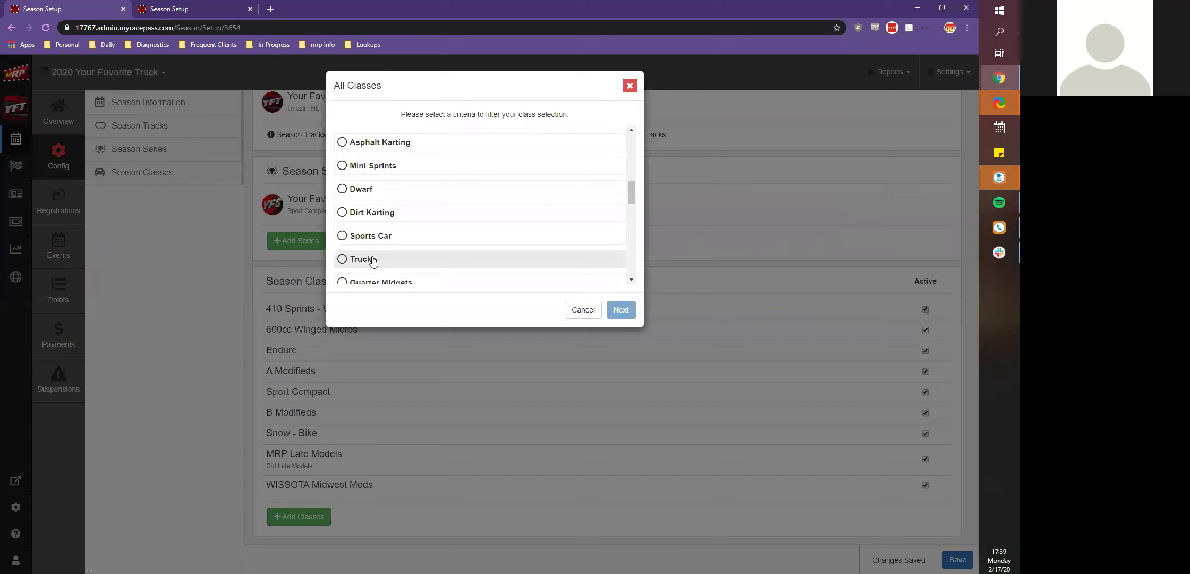
{"action": "left_click", "coordinate": [620, 311]}
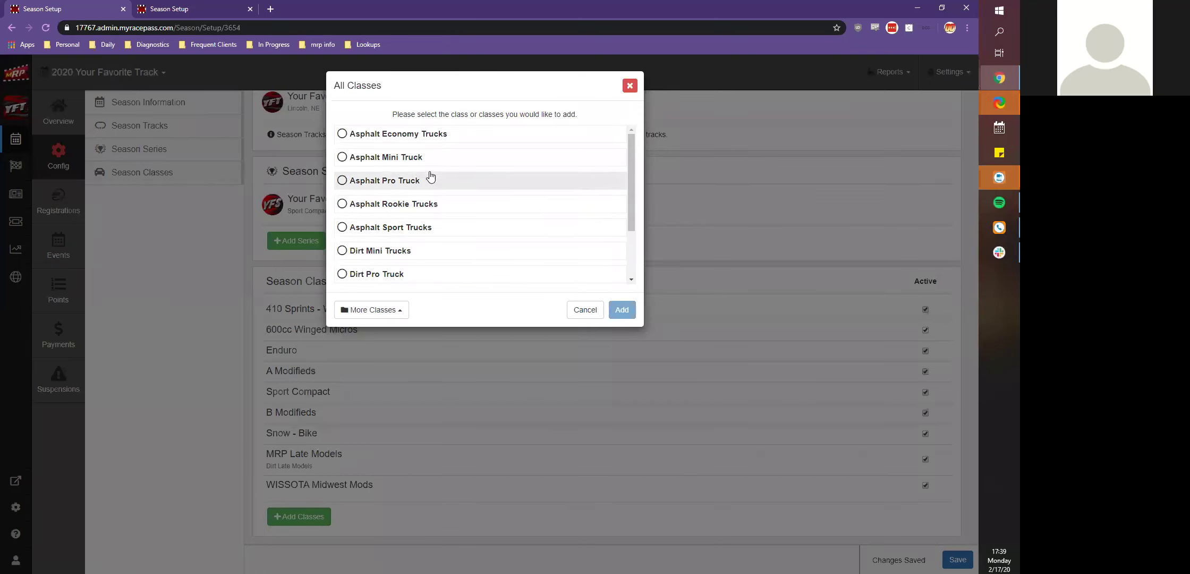
{"action": "scroll", "coordinate": [404, 202], "scroll_direction": "down", "scroll_amount": 2}
{"action": "scroll", "coordinate": [380, 233], "scroll_direction": "up", "scroll_amount": 2}
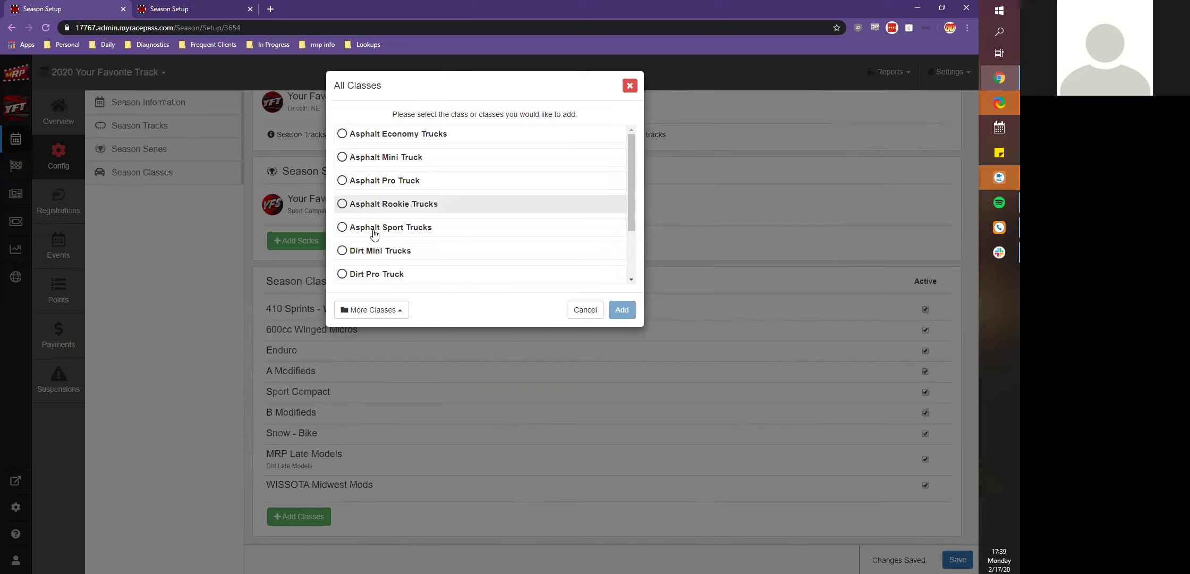
{"action": "left_click", "coordinate": [629, 86]}
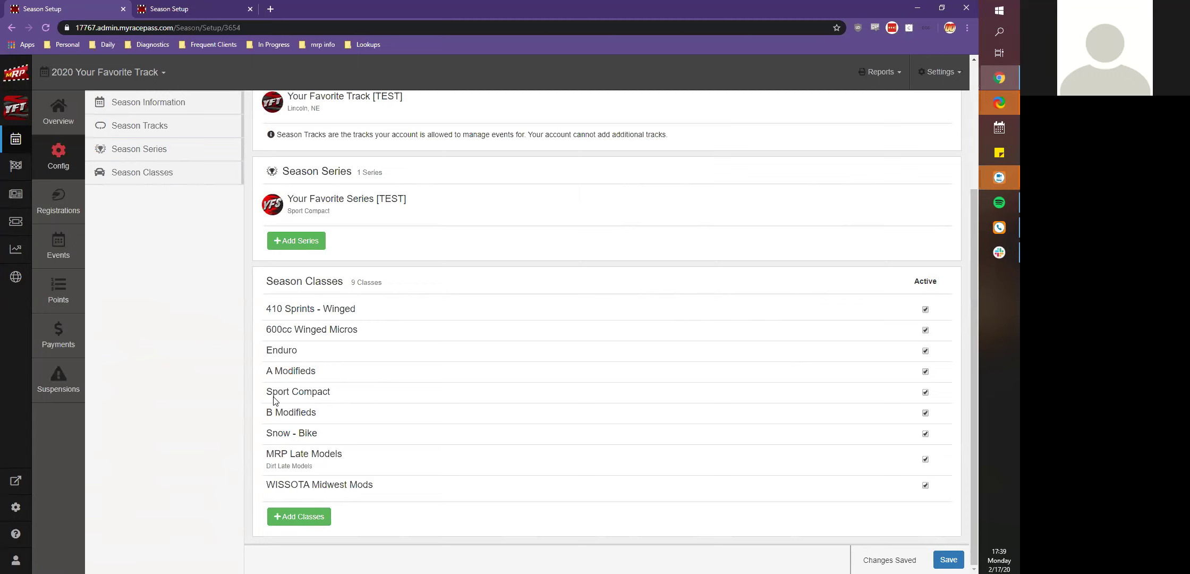
- In Manage Classes, clear the 'Pro Stocks' name override on Super Stocks and save the classes
{"action": "left_click", "coordinate": [940, 72]}
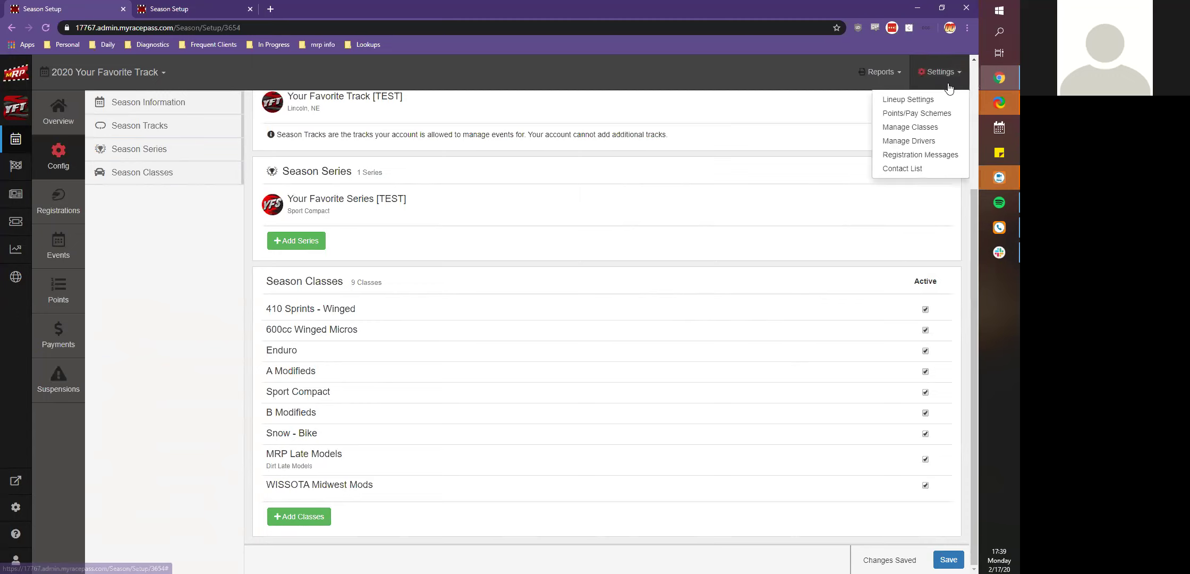
{"action": "left_click", "coordinate": [899, 128]}
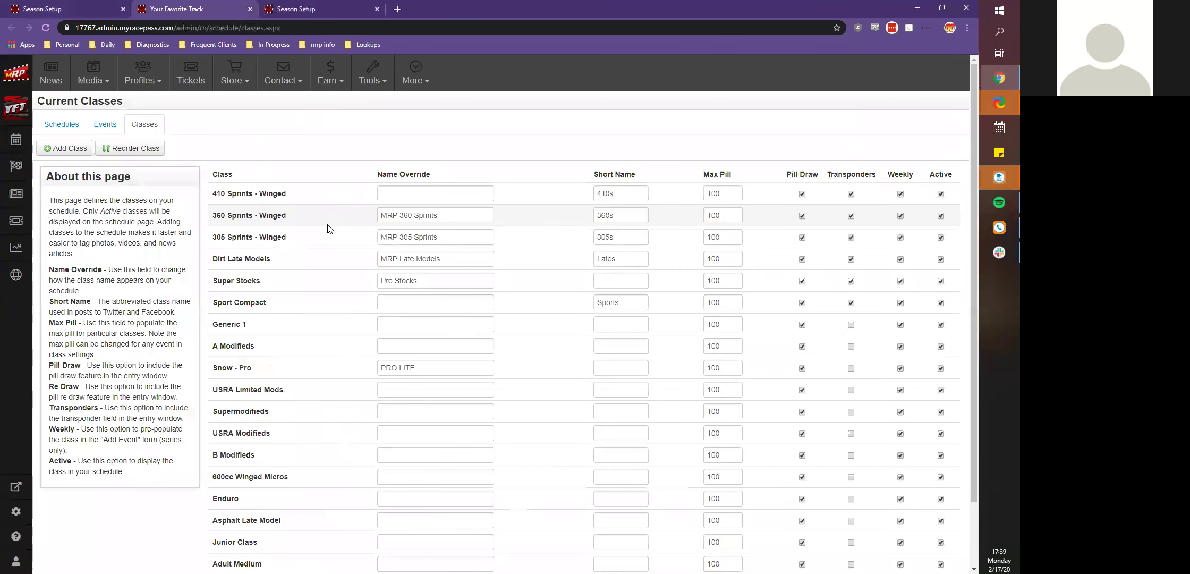
{"action": "scroll", "coordinate": [340, 250], "scroll_direction": "down", "scroll_amount": 1}
{"action": "scroll", "coordinate": [357, 260], "scroll_direction": "up", "scroll_amount": 1}
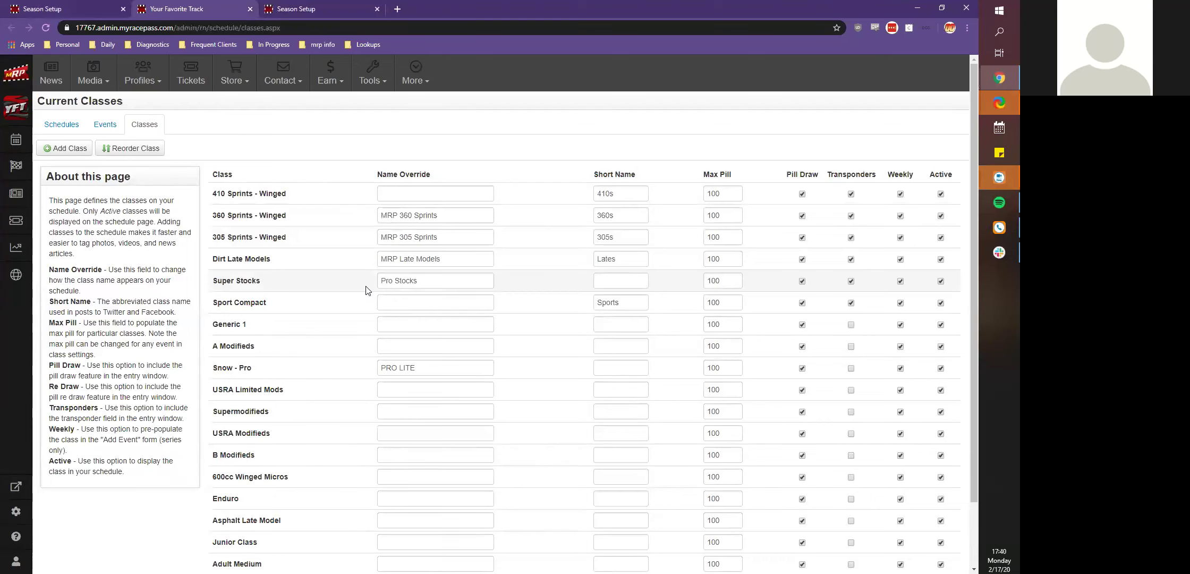
{"action": "triple_click", "coordinate": [383, 286]}
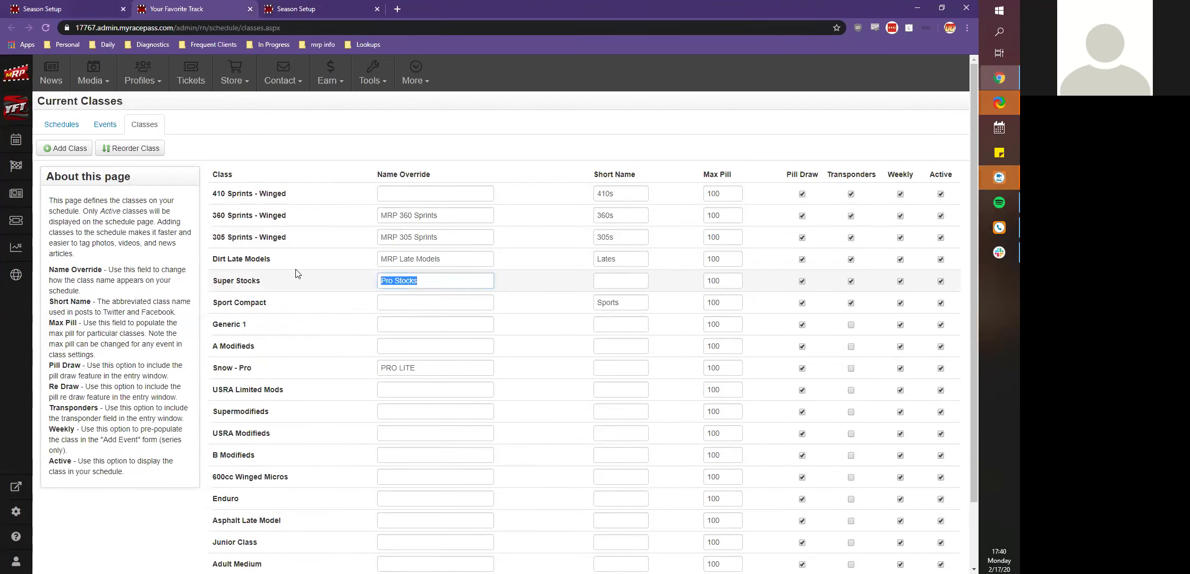
{"action": "key", "text": "BackSpace"}
{"action": "scroll", "coordinate": [305, 279], "scroll_direction": "down", "scroll_amount": 1}
{"action": "scroll", "coordinate": [305, 279], "scroll_direction": "down", "scroll_amount": 2}
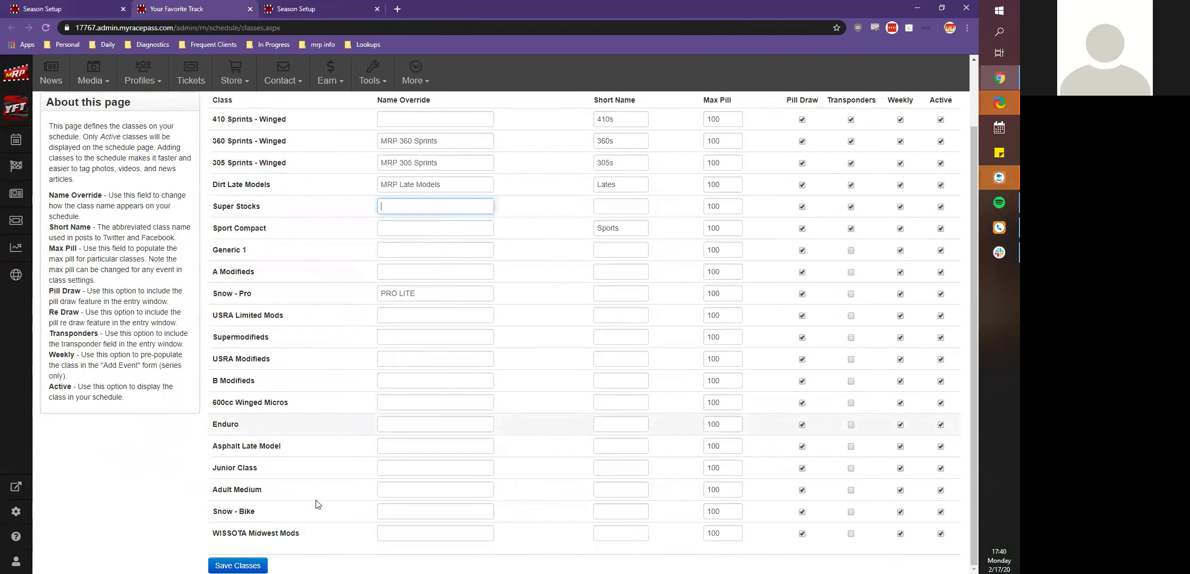
{"action": "left_click", "coordinate": [237, 564]}
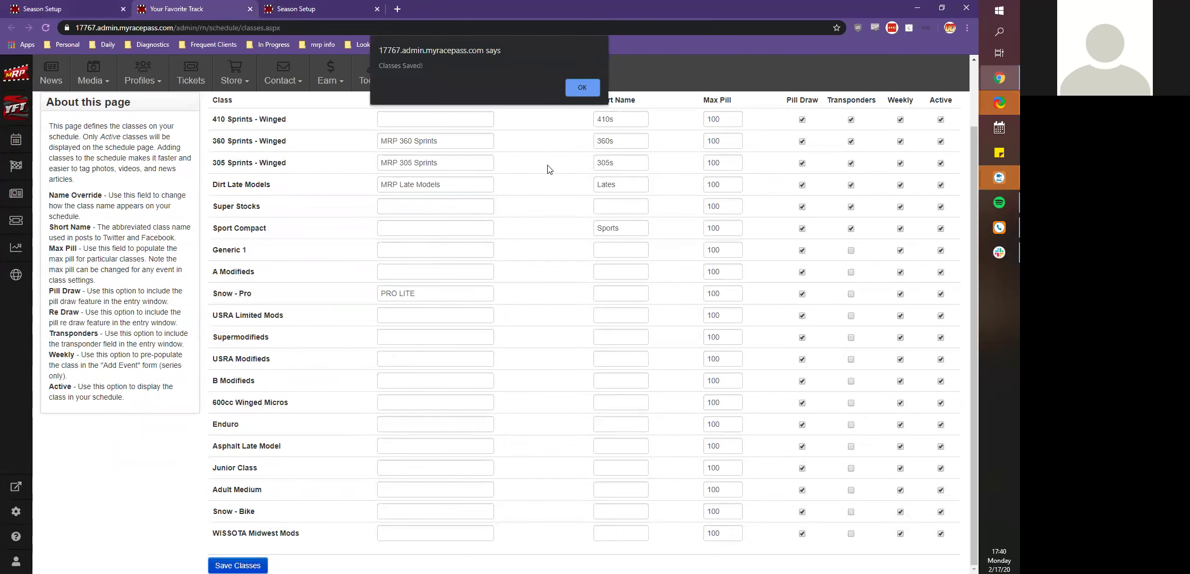
{"action": "left_click", "coordinate": [581, 87]}
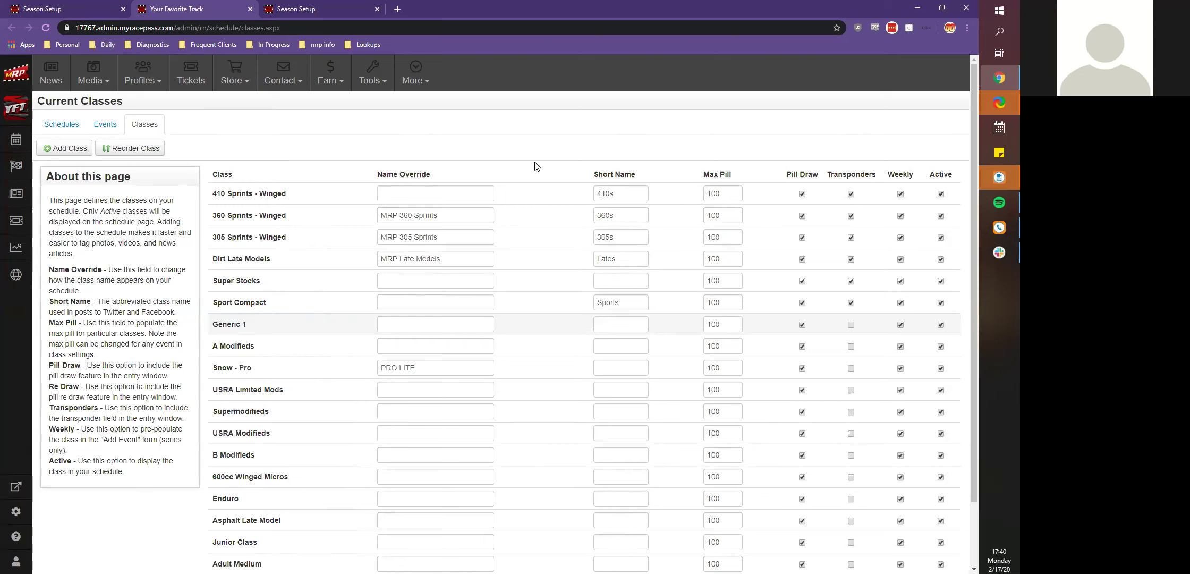
{"action": "scroll", "coordinate": [533, 165], "scroll_direction": "down", "scroll_amount": 2}
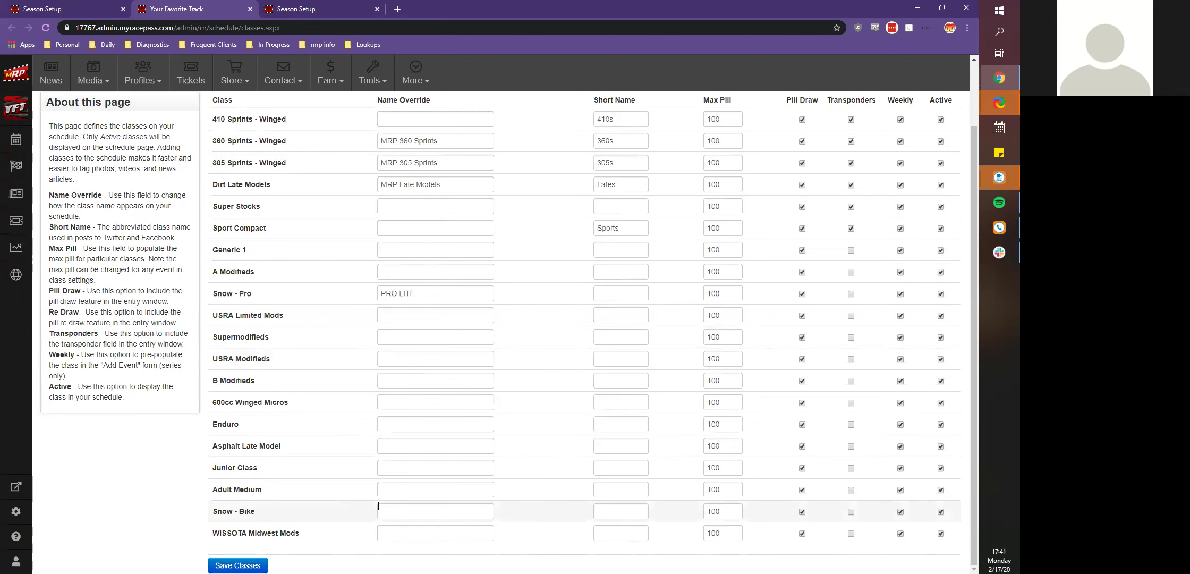
{"action": "scroll", "coordinate": [365, 417], "scroll_direction": "up", "scroll_amount": 3}
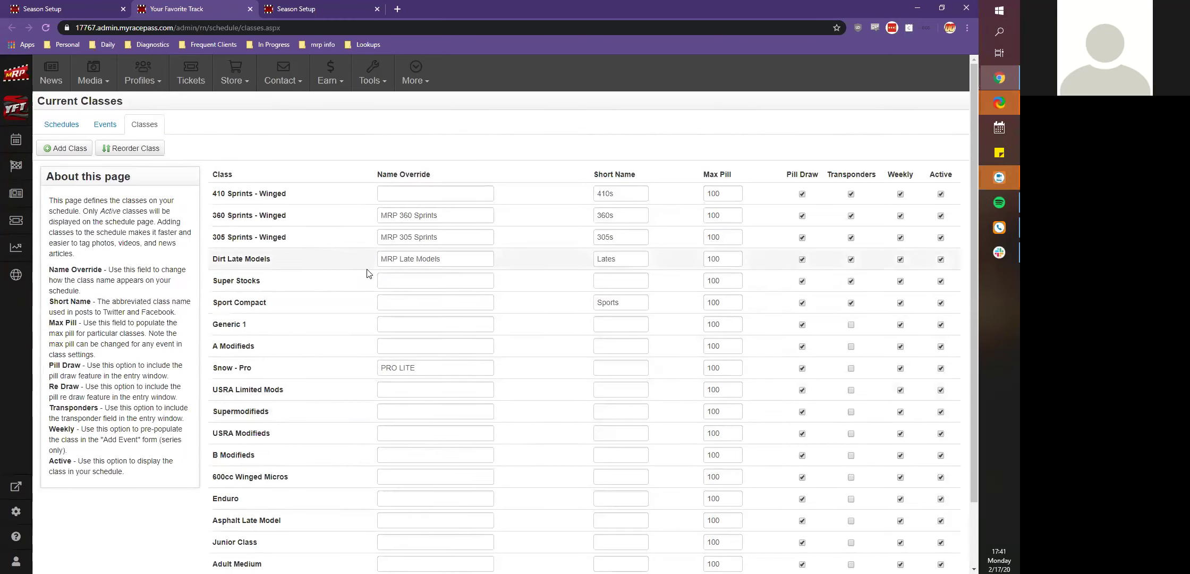
{"action": "scroll", "coordinate": [366, 273], "scroll_direction": "down", "scroll_amount": 1}
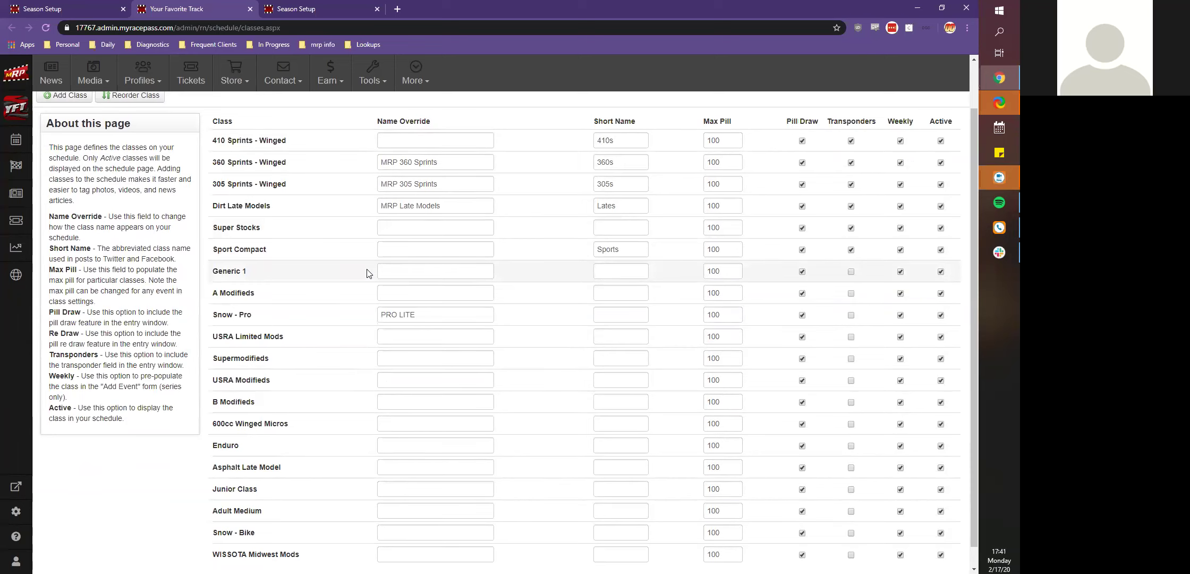
{"action": "scroll", "coordinate": [366, 274], "scroll_direction": "down", "scroll_amount": 1}
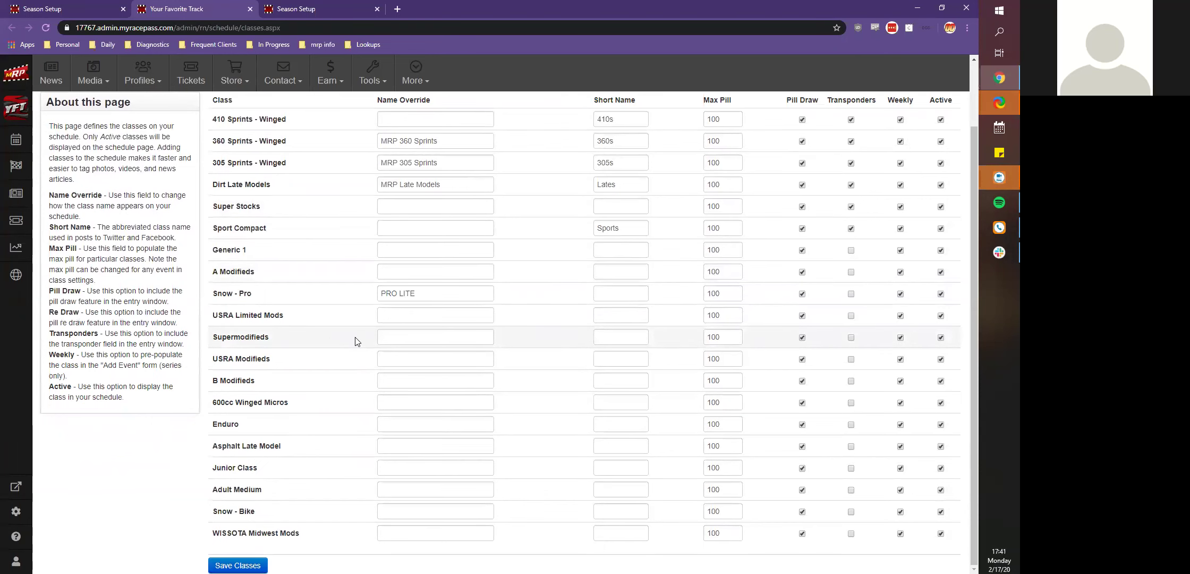
{"action": "scroll", "coordinate": [356, 341], "scroll_direction": "up", "scroll_amount": 2}
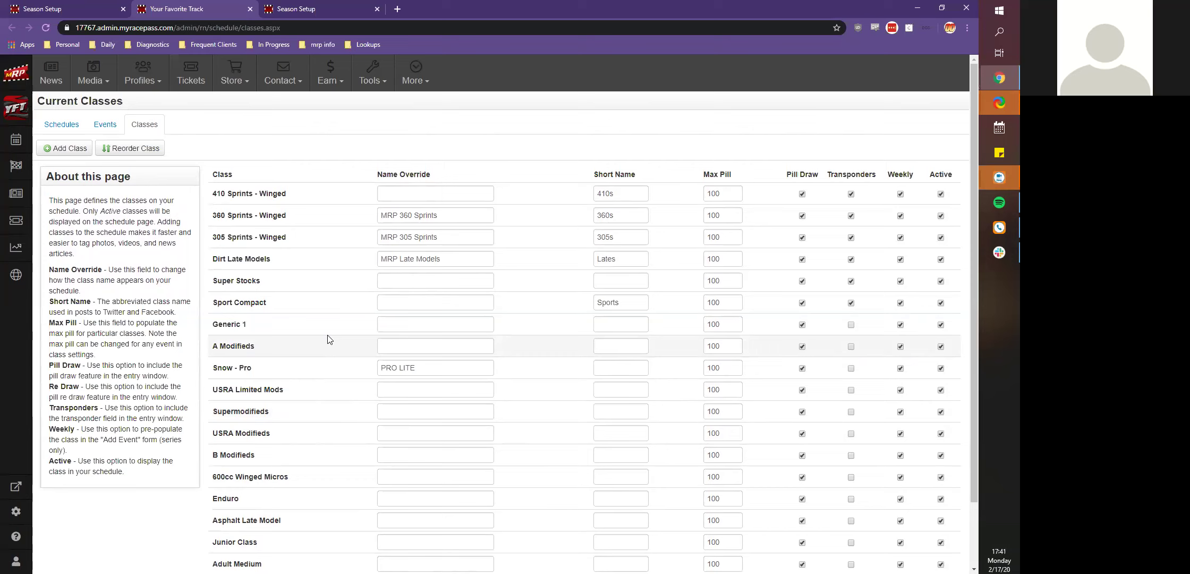
{"action": "left_click", "coordinate": [28, 146]}
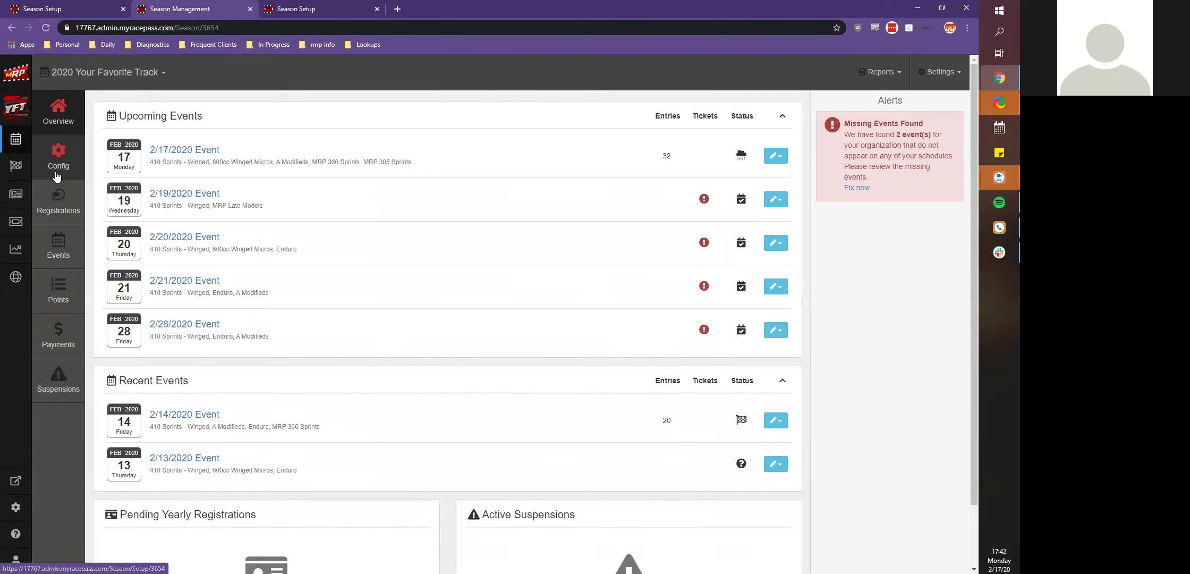
{"action": "left_click", "coordinate": [48, 256]}
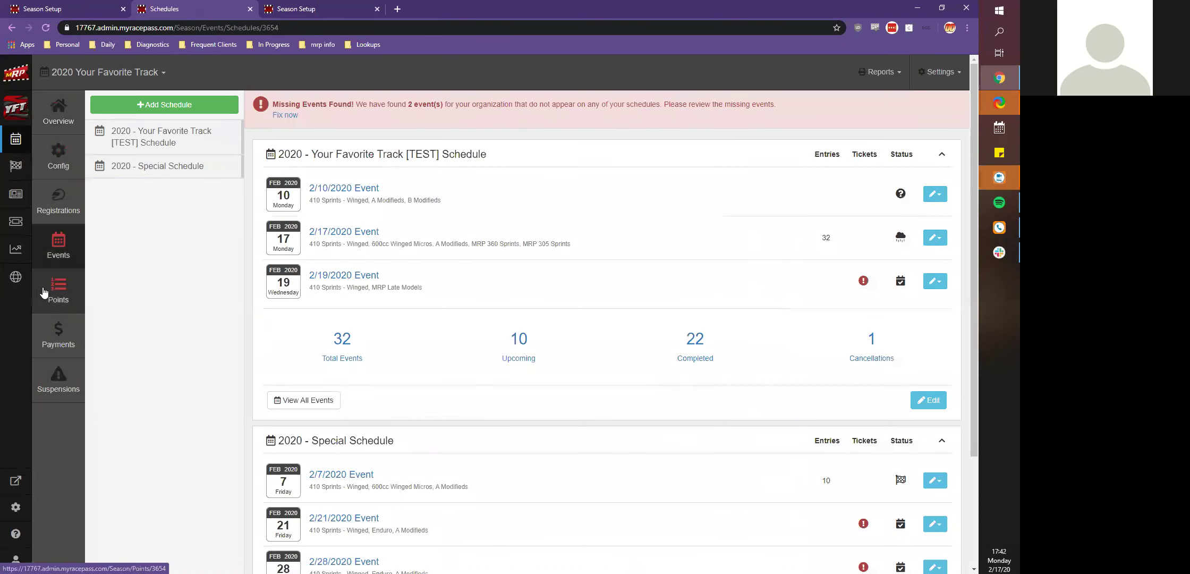
{"action": "scroll", "coordinate": [237, 256], "scroll_direction": "down", "scroll_amount": 3}
{"action": "scroll", "coordinate": [237, 257], "scroll_direction": "up", "scroll_amount": 3}
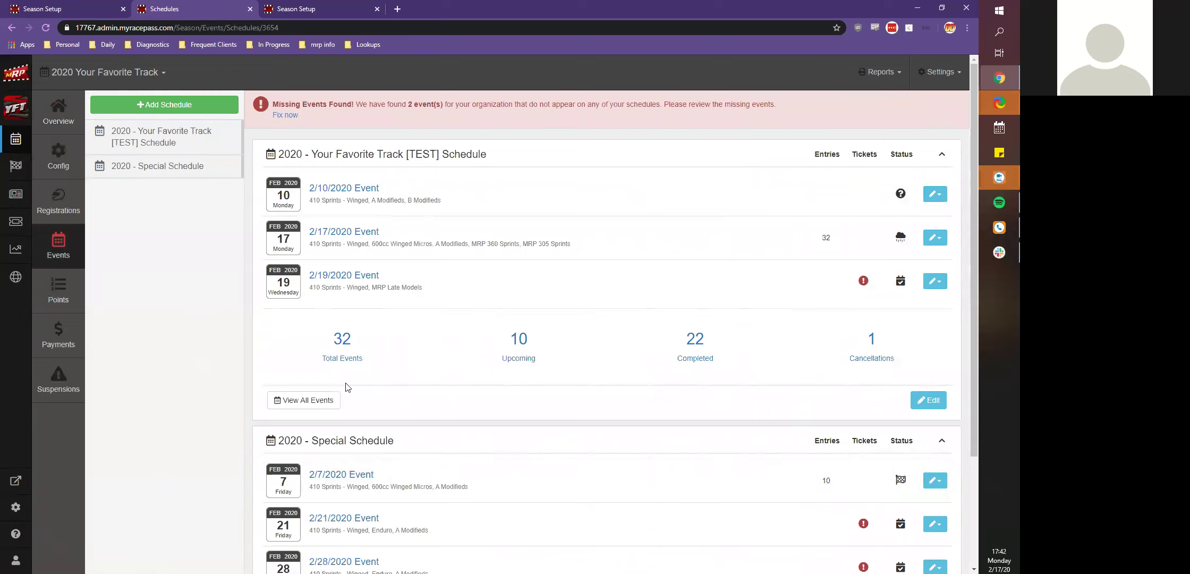
{"action": "scroll", "coordinate": [229, 346], "scroll_direction": "down", "scroll_amount": 2}
{"action": "scroll", "coordinate": [217, 356], "scroll_direction": "up", "scroll_amount": 1}
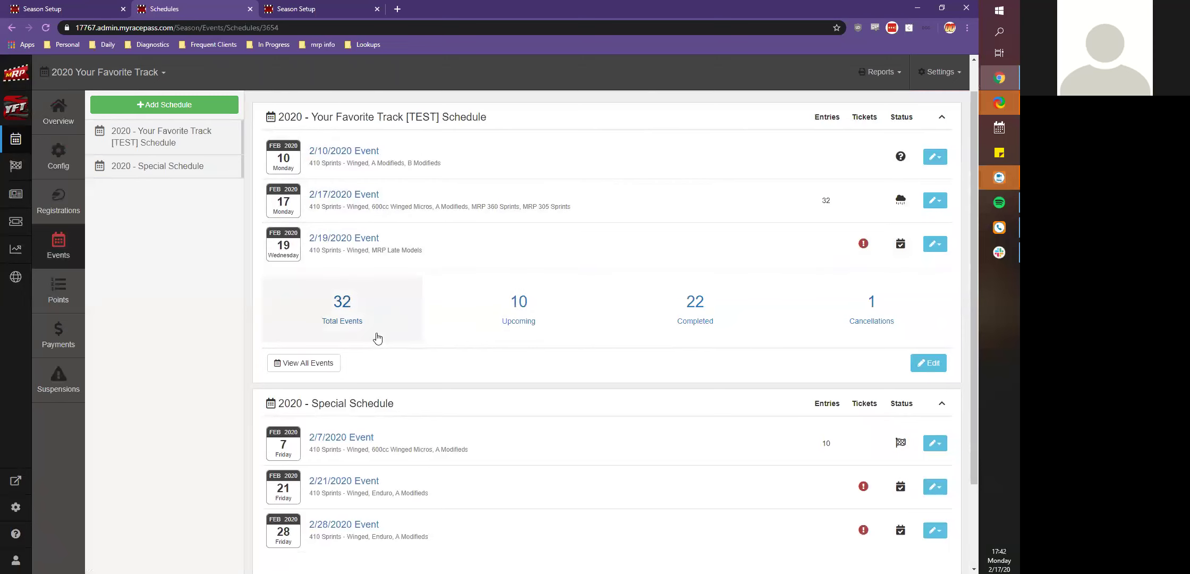
{"action": "scroll", "coordinate": [377, 338], "scroll_direction": "down", "scroll_amount": 2}
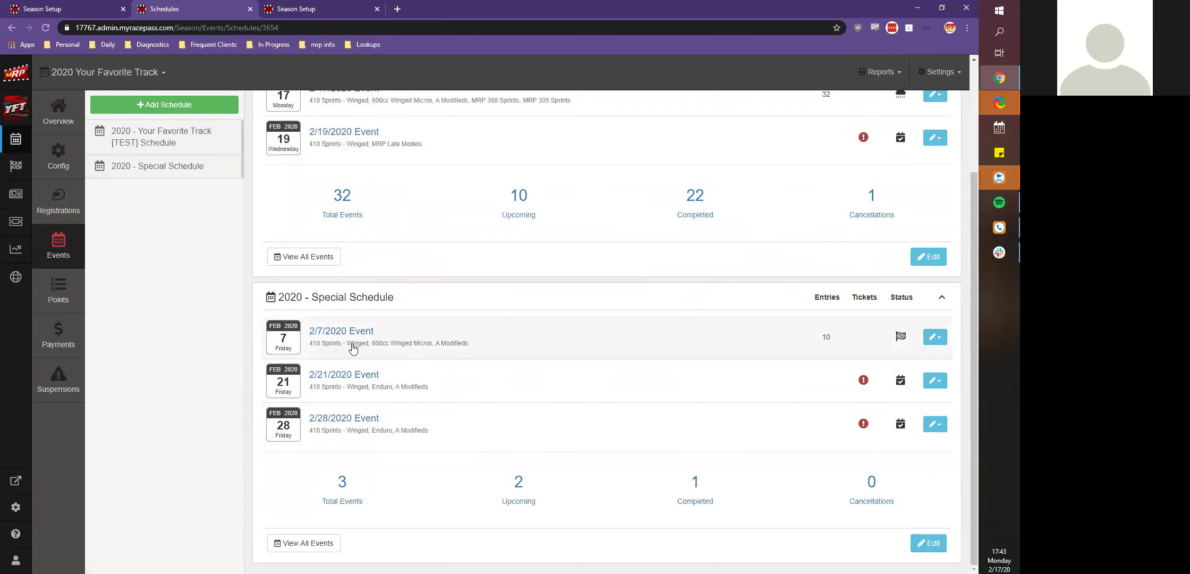
{"action": "scroll", "coordinate": [232, 353], "scroll_direction": "up", "scroll_amount": 3}
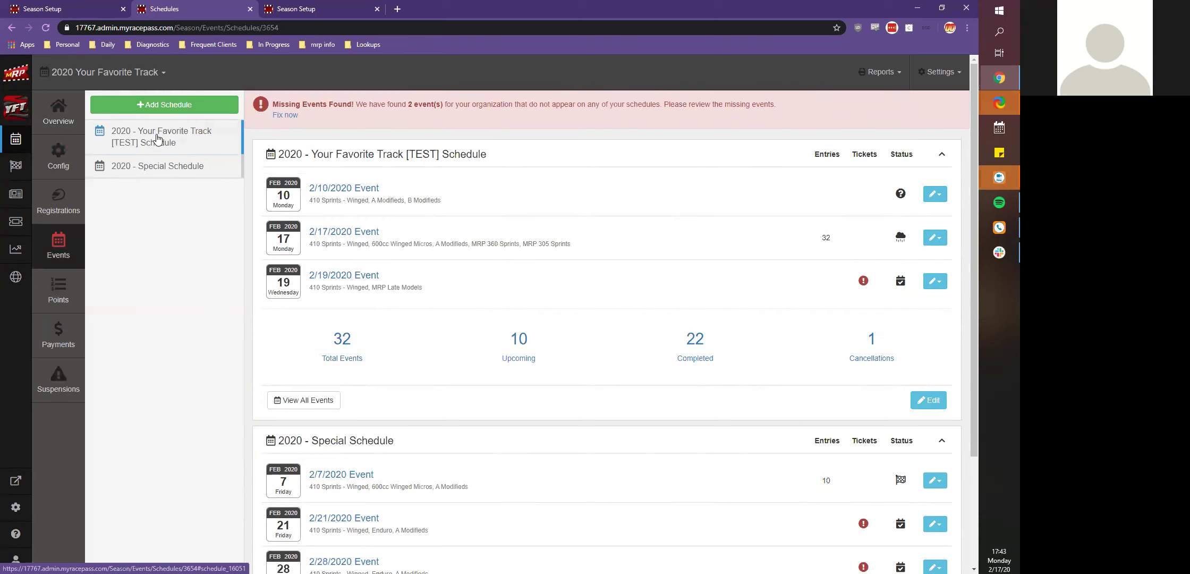
{"action": "scroll", "coordinate": [563, 351], "scroll_direction": "down", "scroll_amount": 3}
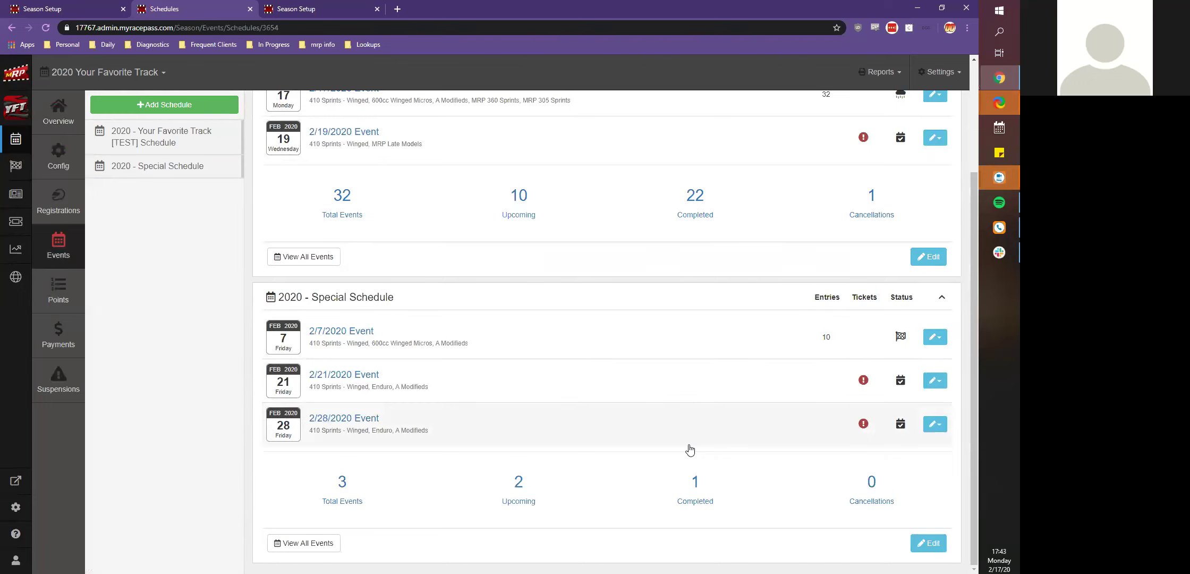
{"action": "scroll", "coordinate": [581, 380], "scroll_direction": "up", "scroll_amount": 3}
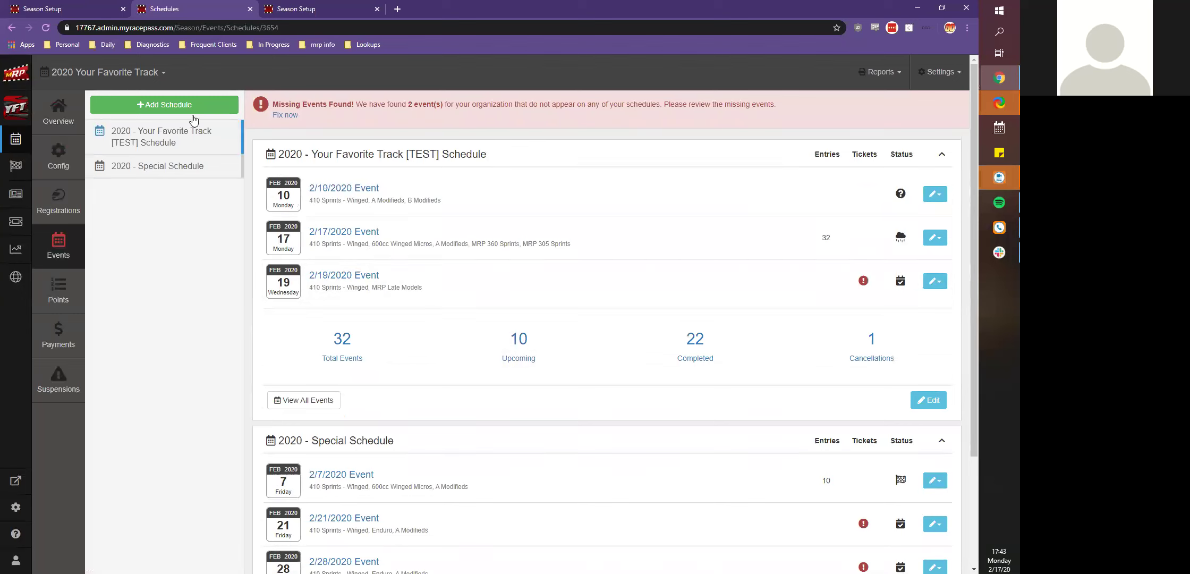
- Cancel a new schedule, check the TEST schedule's info page, then list all its events through April
{"action": "left_click", "coordinate": [166, 106]}
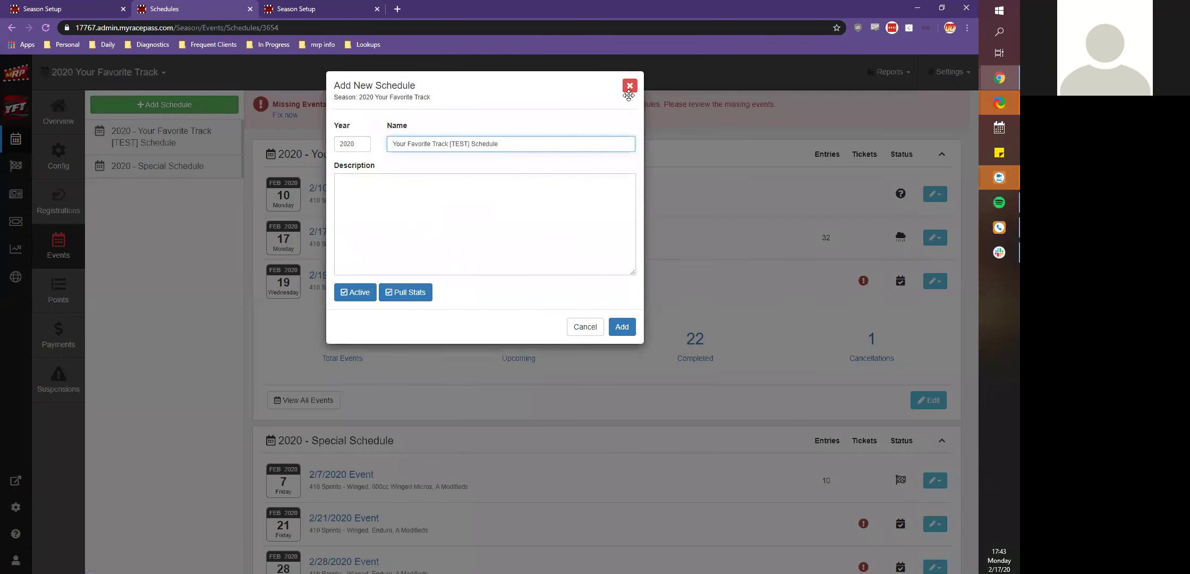
{"action": "left_click", "coordinate": [630, 86]}
{"action": "left_click", "coordinate": [929, 400]}
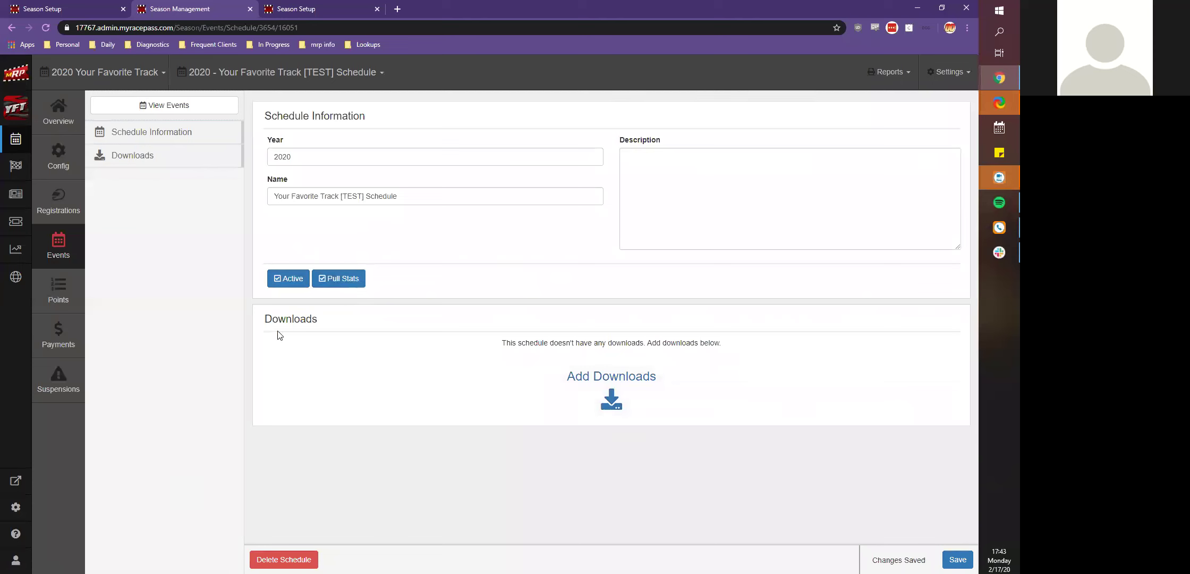
{"action": "left_click", "coordinate": [12, 27]}
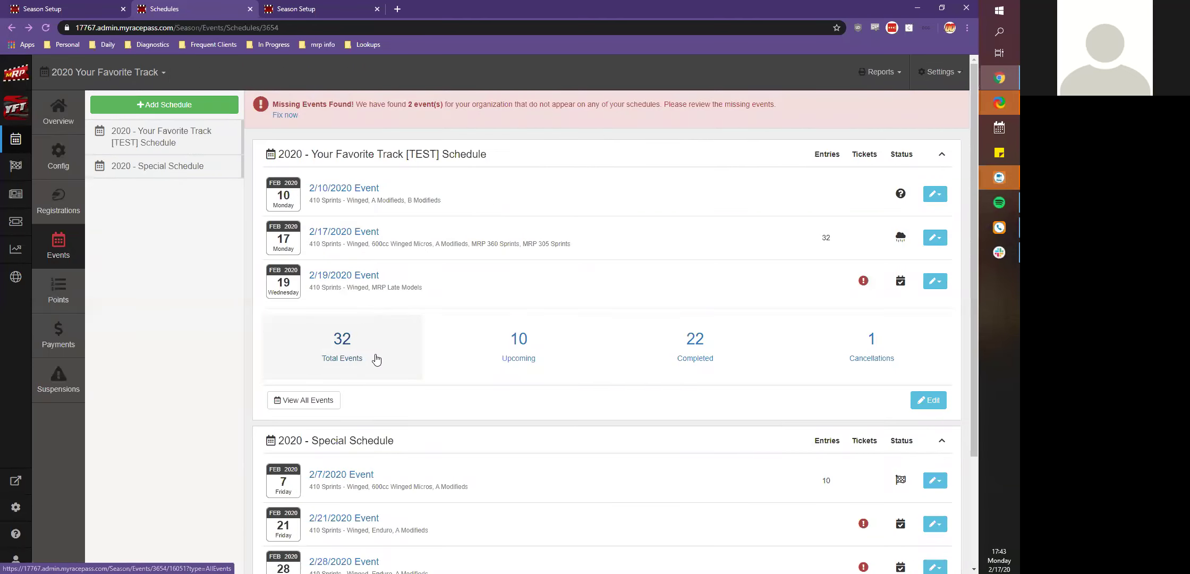
{"action": "left_click", "coordinate": [370, 376]}
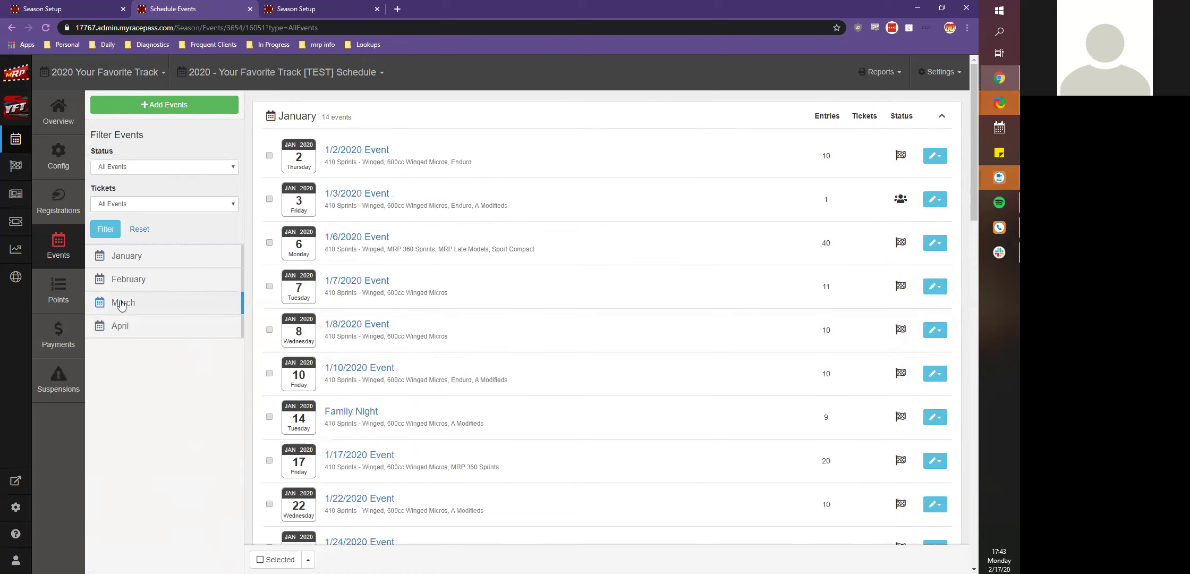
{"action": "scroll", "coordinate": [414, 115], "scroll_direction": "down", "scroll_amount": 1}
{"action": "scroll", "coordinate": [414, 114], "scroll_direction": "up", "scroll_amount": 1}
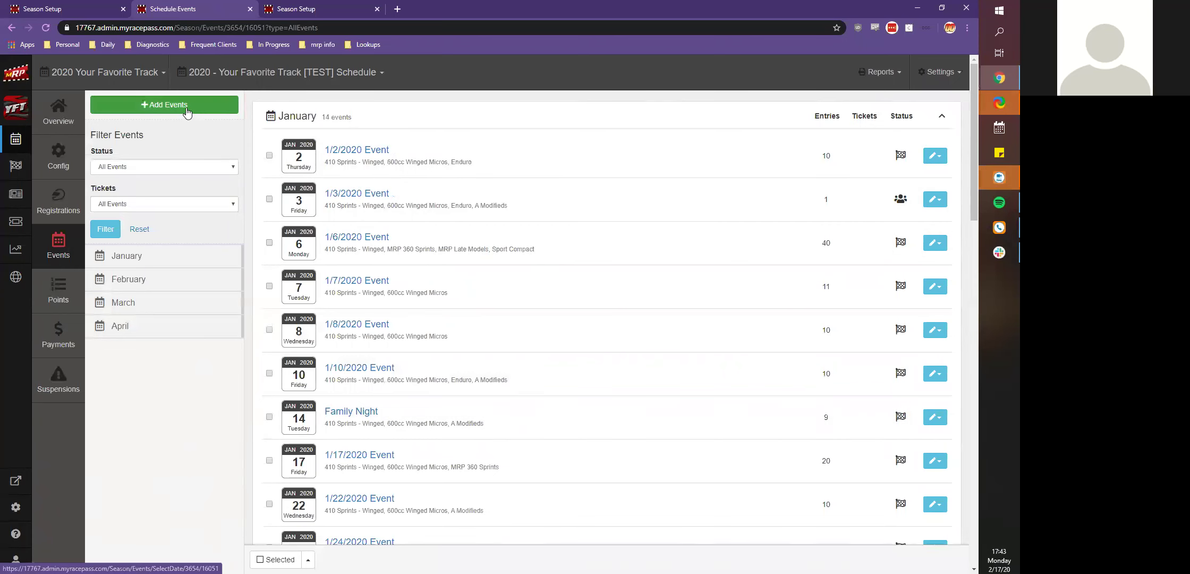
- Pick Feb 18, Mar 3, Mar 4, Mar 31 and Apr 1, 2020 as new event dates and continue
{"action": "left_click", "coordinate": [186, 107]}
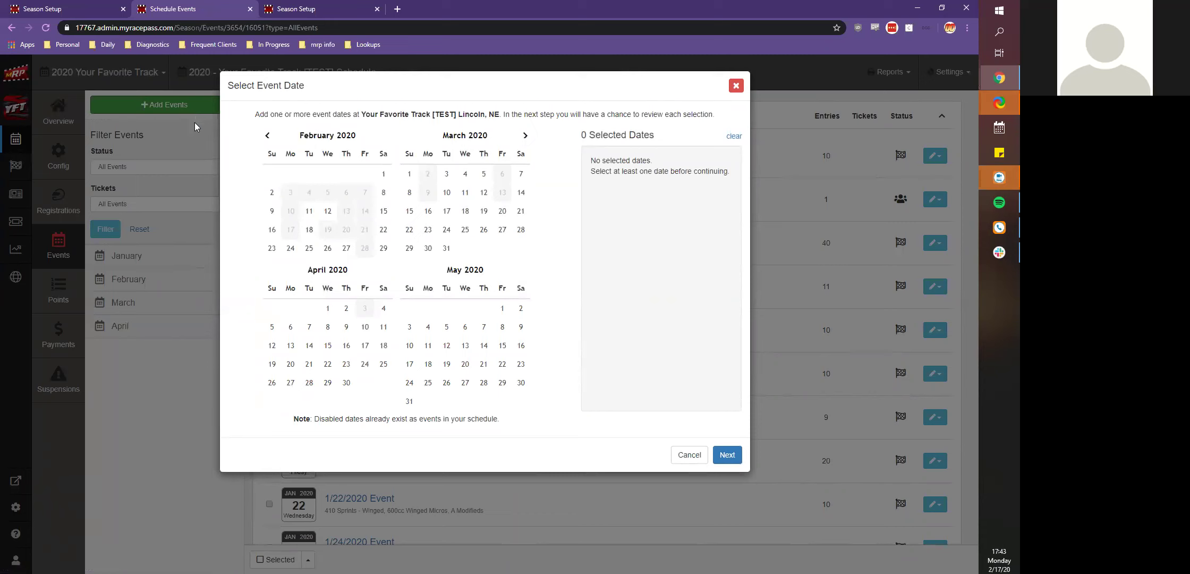
{"action": "left_click", "coordinate": [309, 231]}
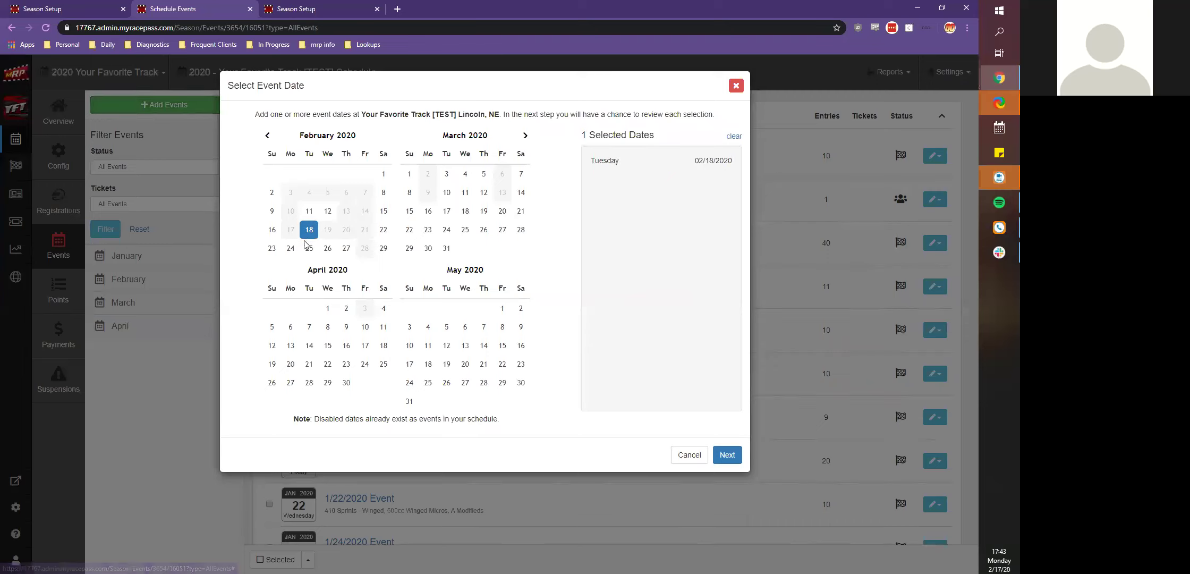
{"action": "left_click", "coordinate": [446, 180]}
{"action": "left_click", "coordinate": [466, 181]}
{"action": "left_click", "coordinate": [446, 248]}
{"action": "left_click", "coordinate": [328, 311]}
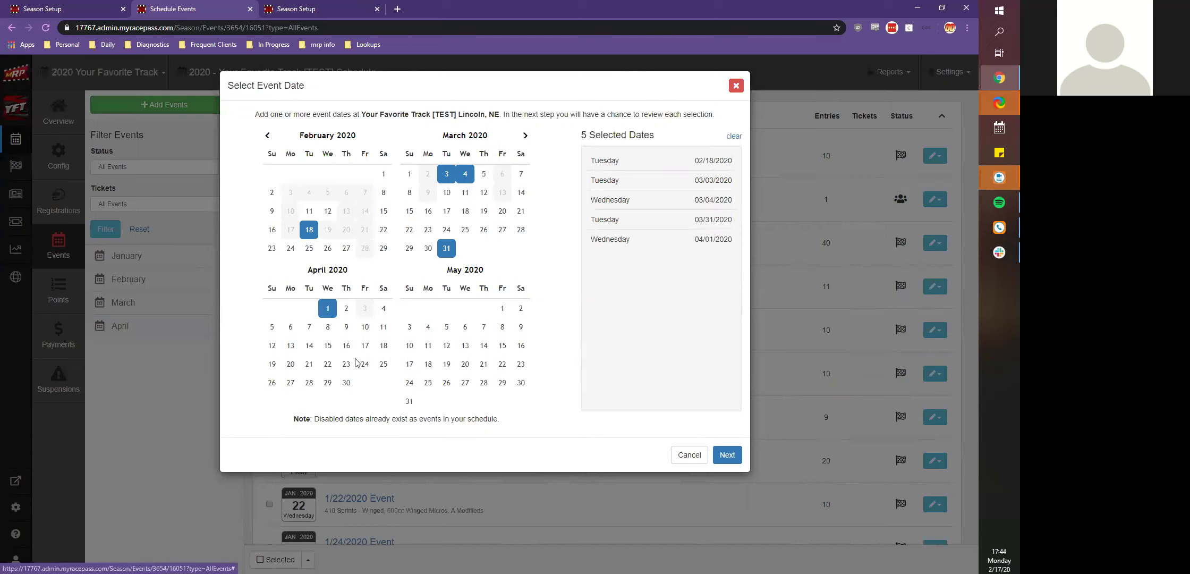
{"action": "left_click", "coordinate": [729, 454]}
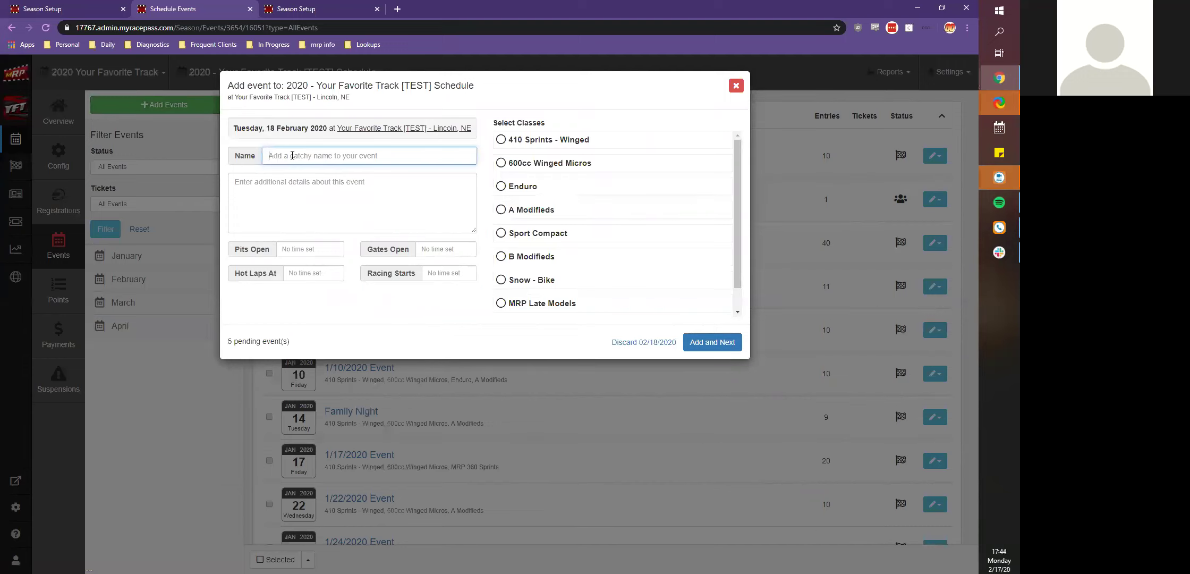
- Name the 2/18 event Bike Night, with pits open at 5:00 PM and gates at 6:00 PM
{"action": "type", "text": "Bike Night"}
{"action": "left_click", "coordinate": [304, 251]}
{"action": "left_click", "coordinate": [365, 343]}
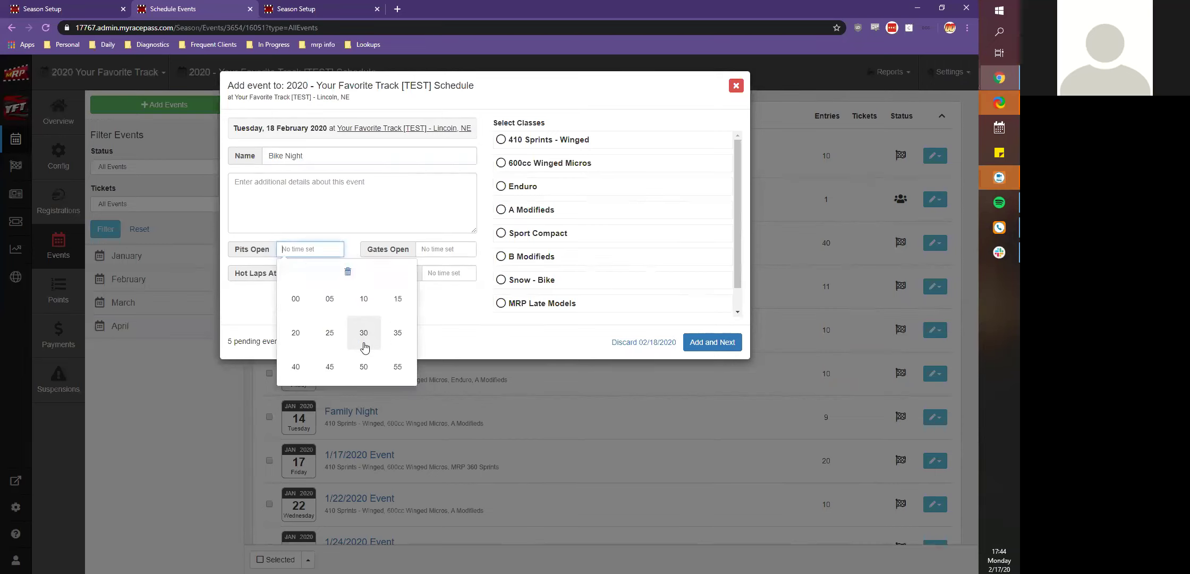
{"action": "left_click", "coordinate": [296, 298]}
{"action": "key", "text": "Tab"}
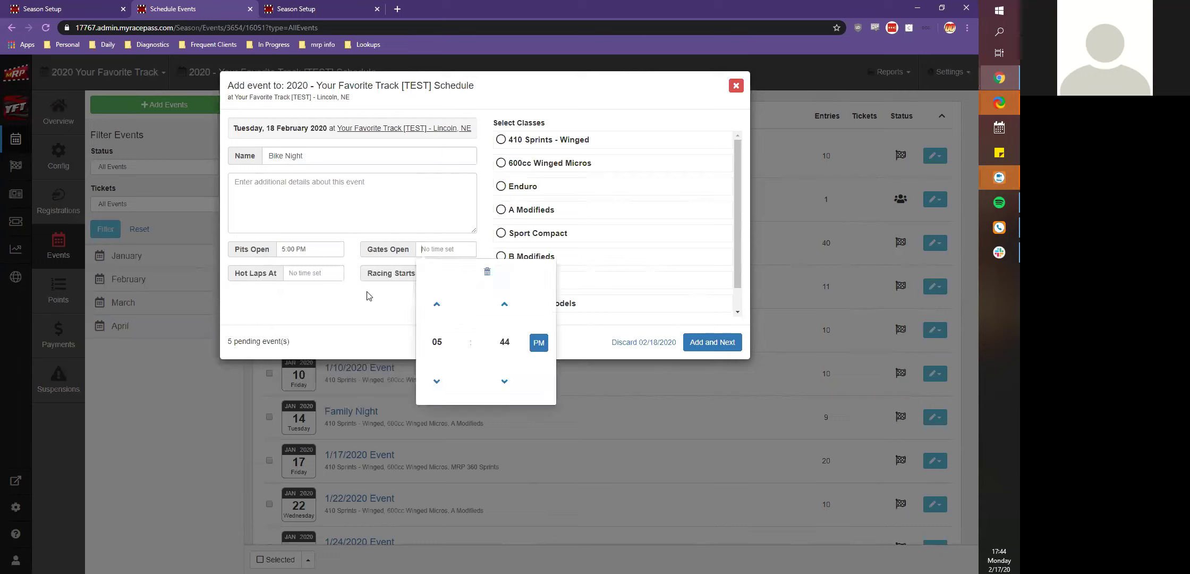
{"action": "type", "text": "6:45 PM"}
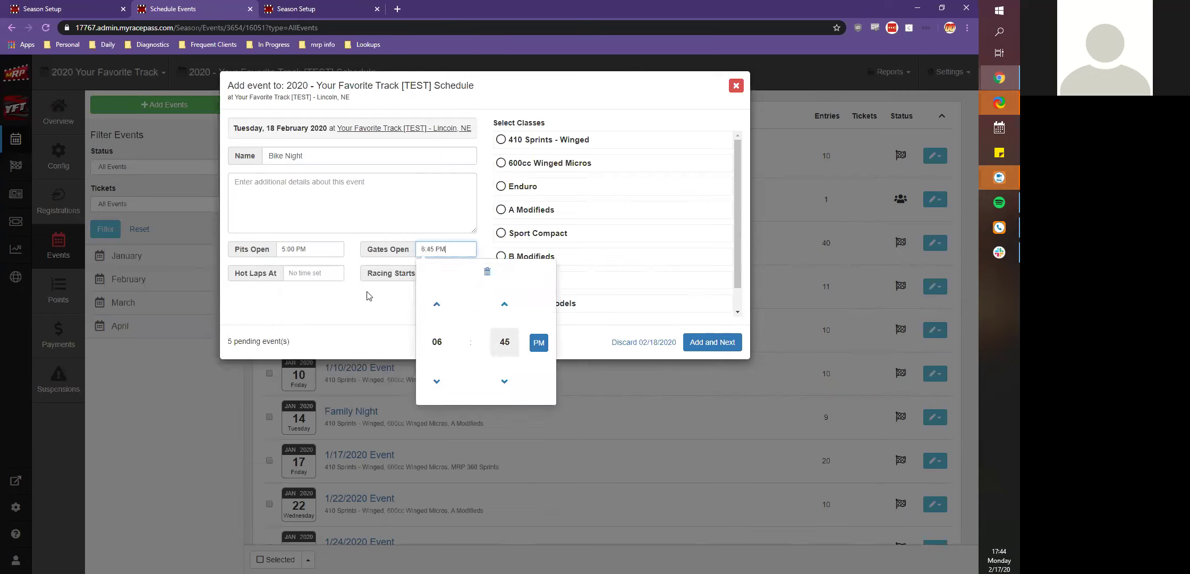
{"action": "left_click", "coordinate": [435, 299]}
- Set hot laps to 7:00 PM and racing start to 8:00 PM
{"action": "left_click", "coordinate": [298, 273]}
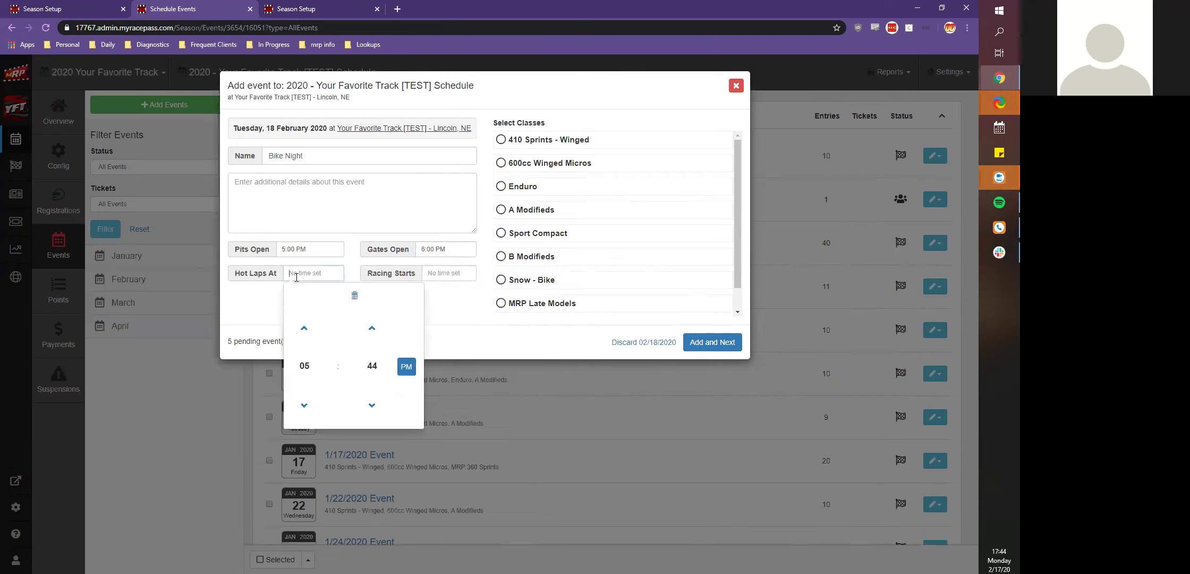
{"action": "left_click", "coordinate": [306, 361]}
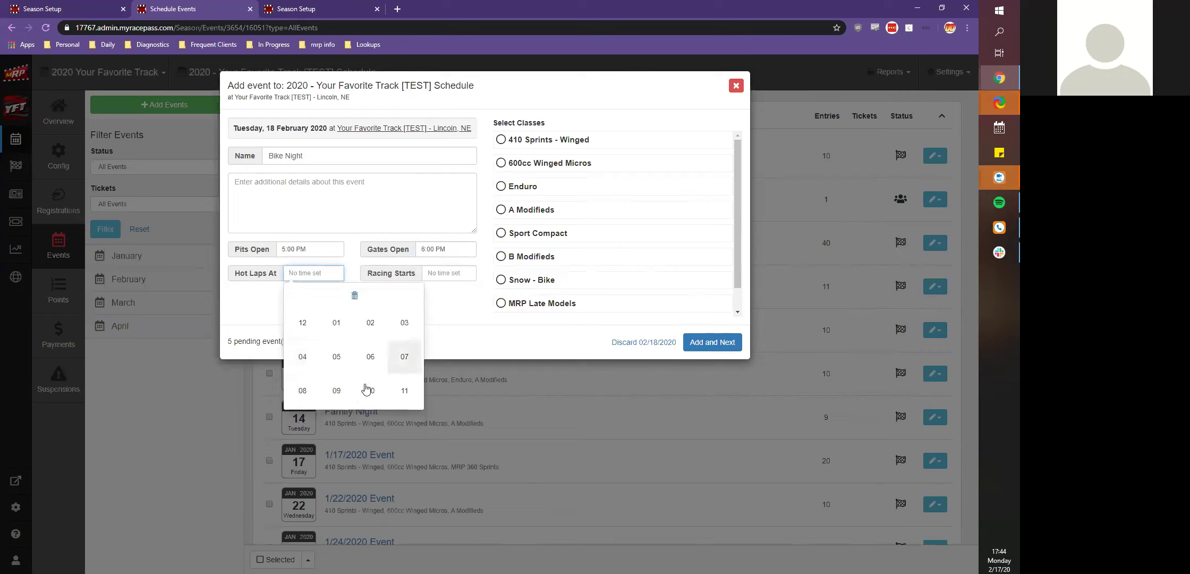
{"action": "left_click", "coordinate": [404, 357]}
{"action": "left_click", "coordinate": [372, 372]}
{"action": "left_click", "coordinate": [301, 331]}
{"action": "left_click", "coordinate": [246, 319]}
{"action": "left_click", "coordinate": [449, 273]}
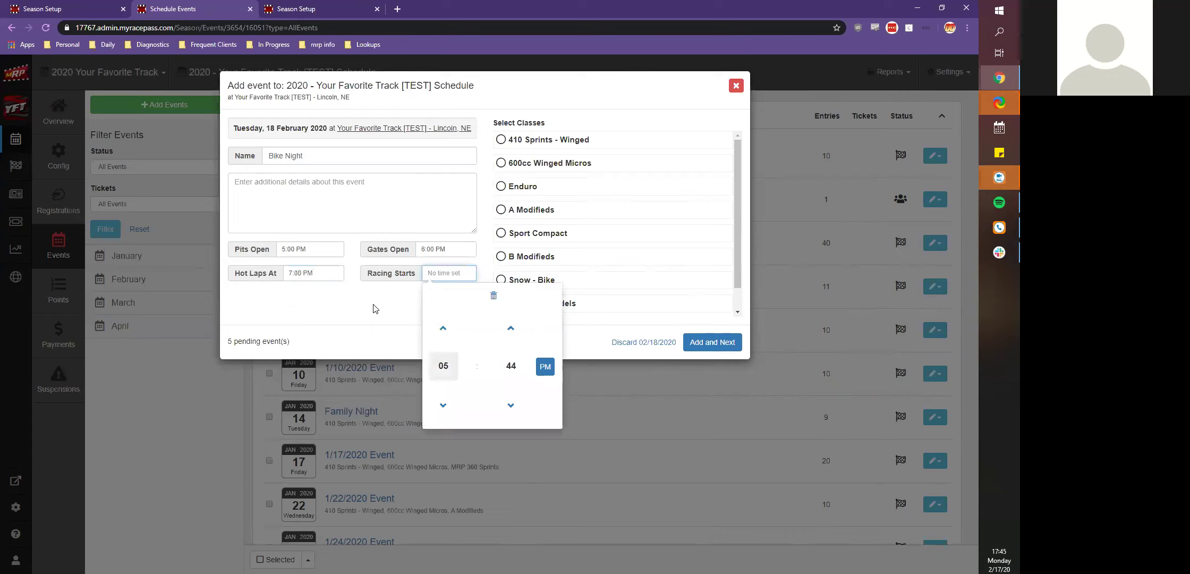
{"action": "left_click", "coordinate": [444, 374]}
{"action": "left_click", "coordinate": [441, 391]}
{"action": "left_click", "coordinate": [509, 366]}
{"action": "left_click", "coordinate": [441, 322]}
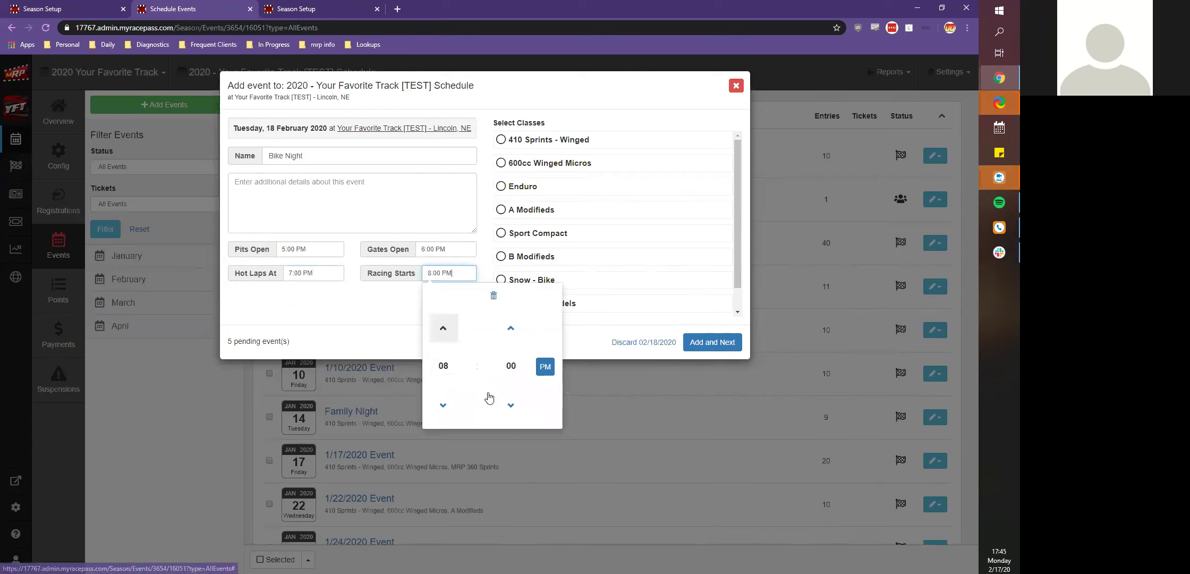
{"action": "left_click", "coordinate": [347, 316]}
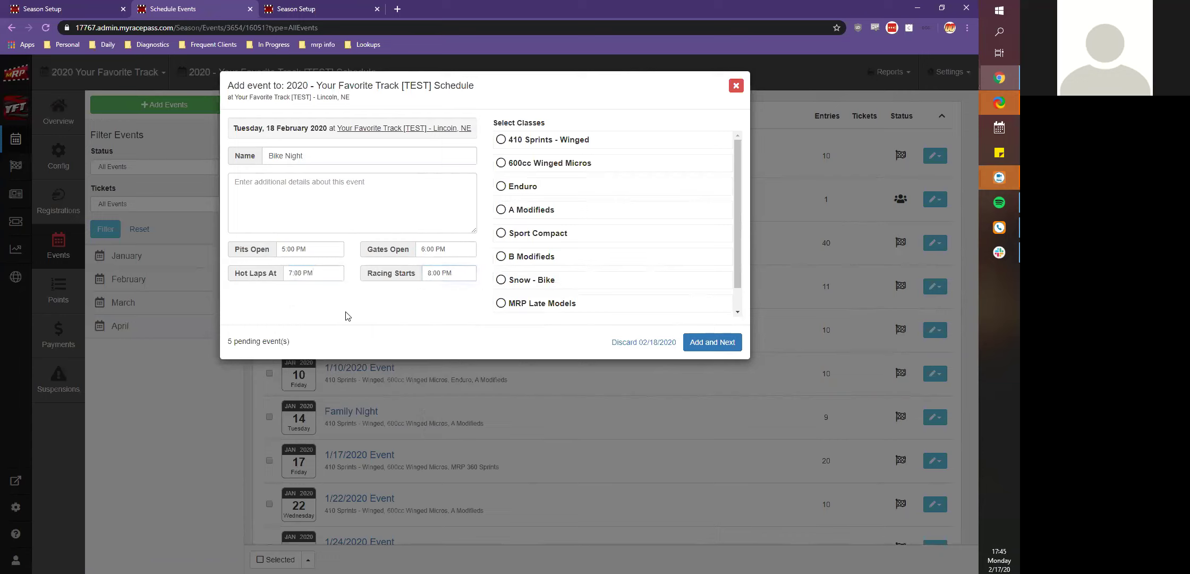
- Select the 410 Sprints - Winged and A Modifieds classes
{"action": "left_click", "coordinate": [514, 143]}
{"action": "left_click", "coordinate": [531, 210]}
{"action": "scroll", "coordinate": [542, 183], "scroll_direction": "down", "scroll_amount": 1}
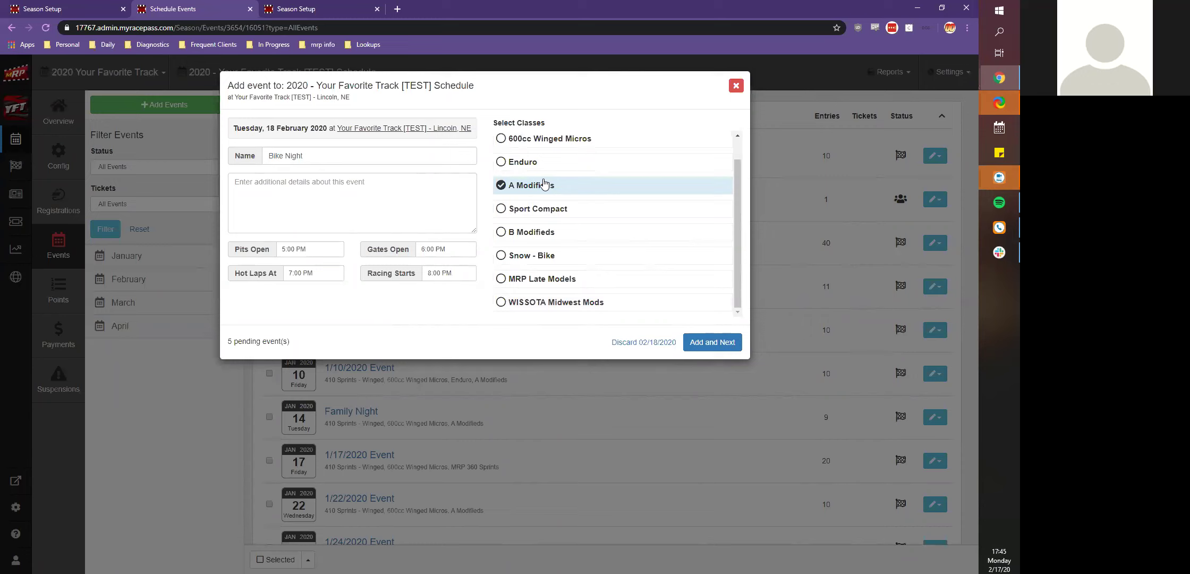
- Check B Modifieds and Sport Compact, and enter the description 'With Your Favorite Series'
{"action": "left_click", "coordinate": [531, 232]}
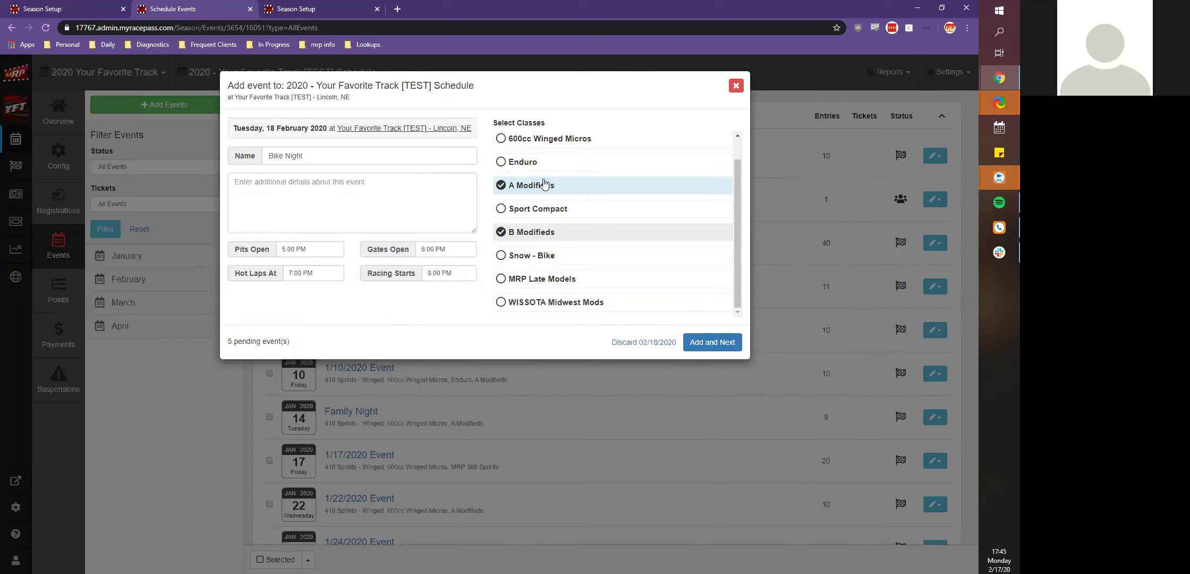
{"action": "scroll", "coordinate": [544, 183], "scroll_direction": "up", "scroll_amount": 1}
{"action": "scroll", "coordinate": [544, 184], "scroll_direction": "down", "scroll_amount": 1}
{"action": "scroll", "coordinate": [544, 184], "scroll_direction": "up", "scroll_amount": 1}
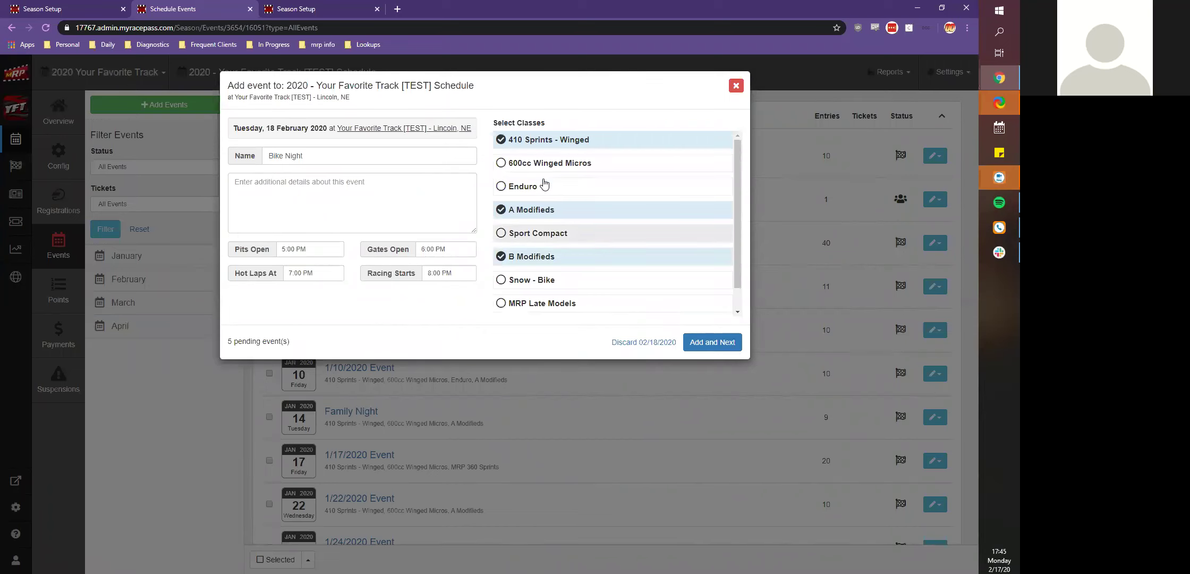
{"action": "scroll", "coordinate": [544, 184], "scroll_direction": "down", "scroll_amount": 1}
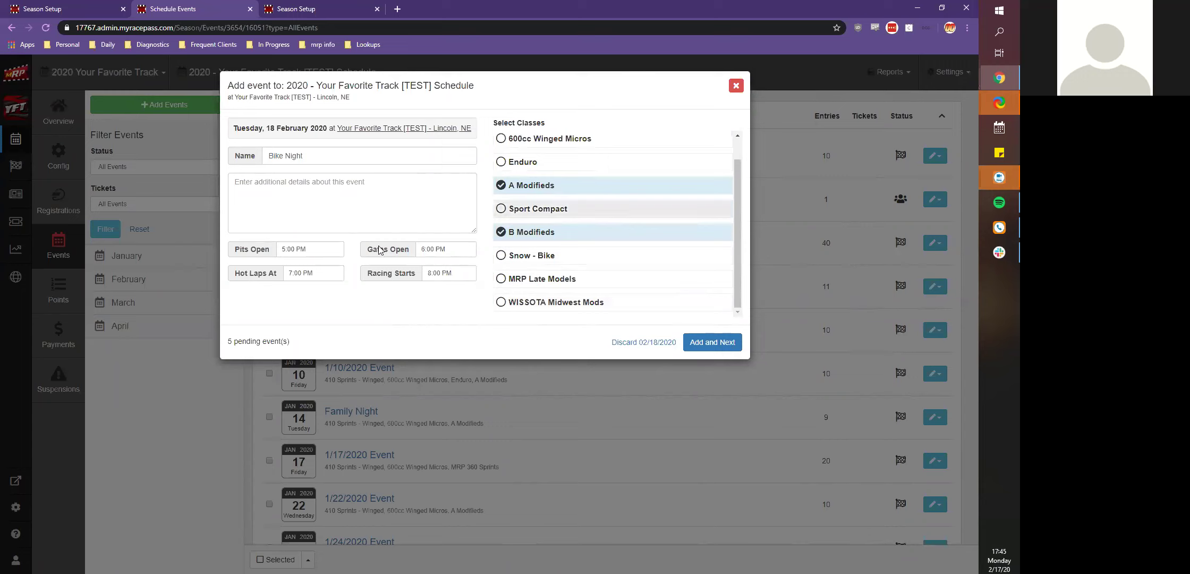
{"action": "scroll", "coordinate": [544, 208], "scroll_direction": "up", "scroll_amount": 1}
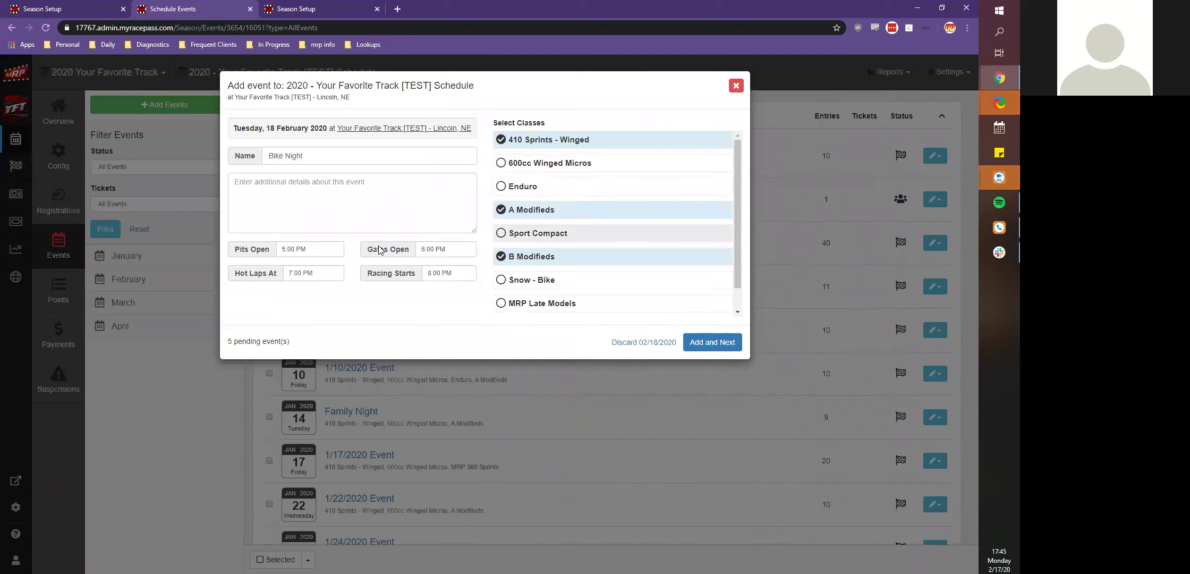
{"action": "left_click", "coordinate": [538, 233]}
{"action": "left_click", "coordinate": [351, 183]}
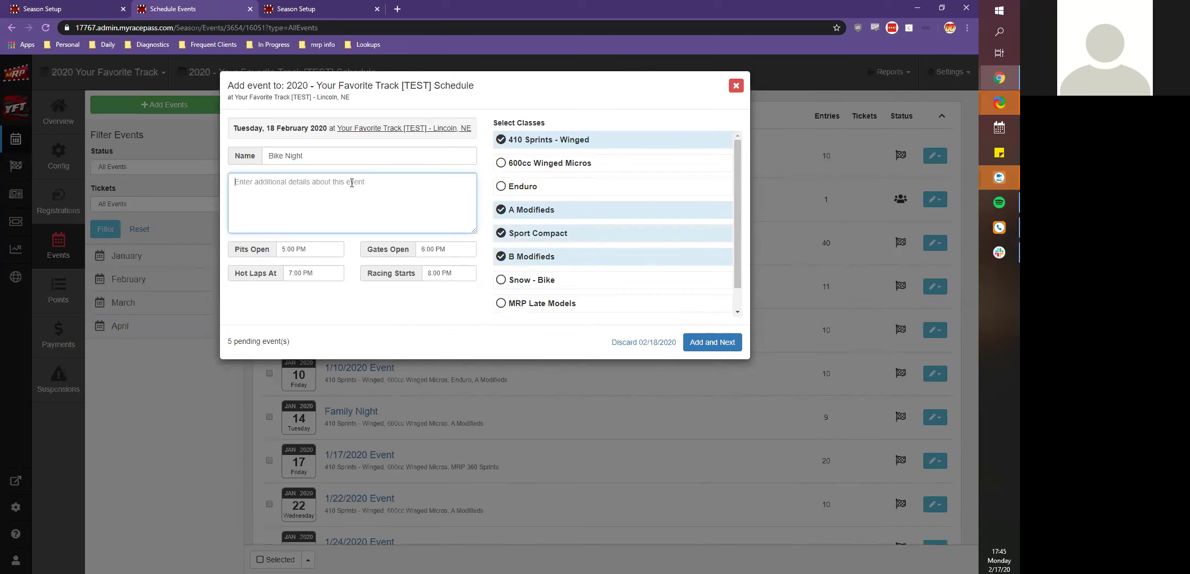
{"action": "type", "text": "With Your Favorite Series"}
- Save Bike Night, then save the March 3 event
{"action": "left_click", "coordinate": [711, 341]}
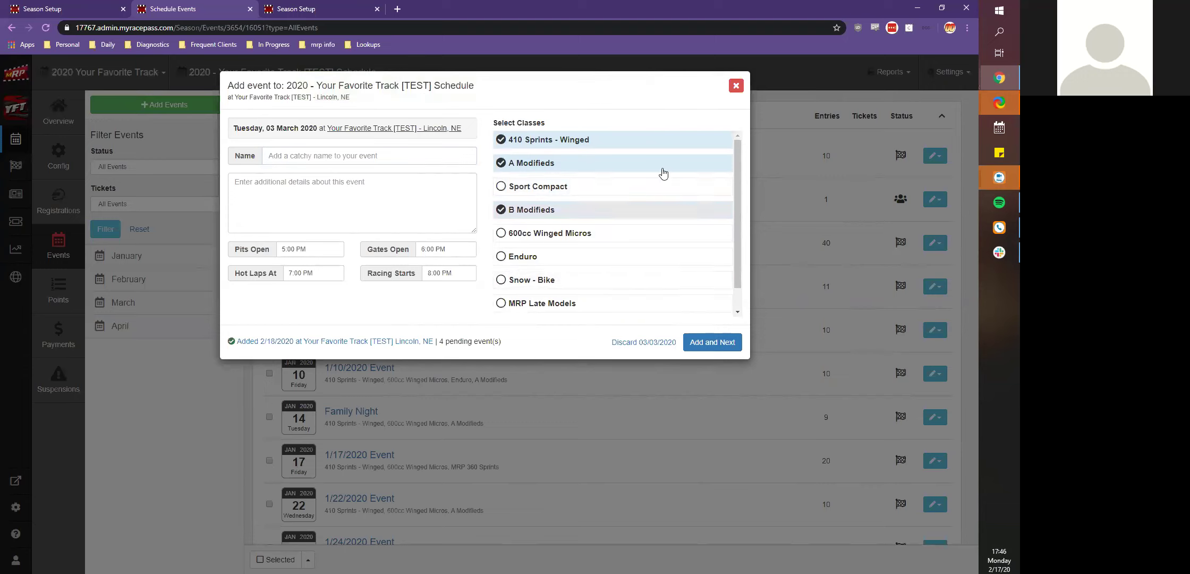
{"action": "scroll", "coordinate": [589, 162], "scroll_direction": "down", "scroll_amount": 1}
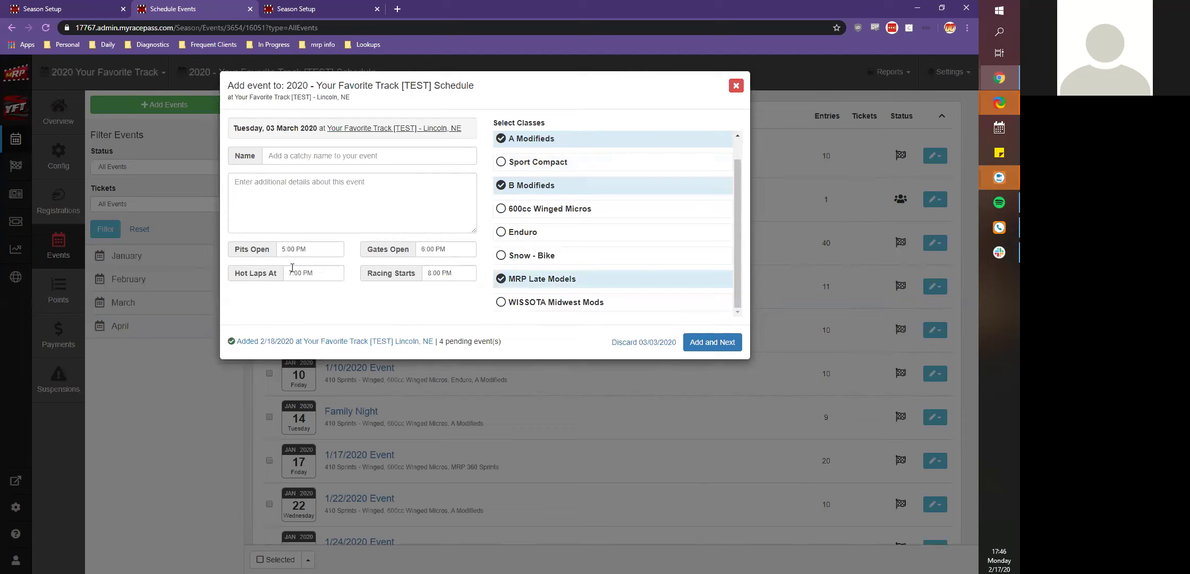
{"action": "scroll", "coordinate": [606, 268], "scroll_direction": "up", "scroll_amount": 1}
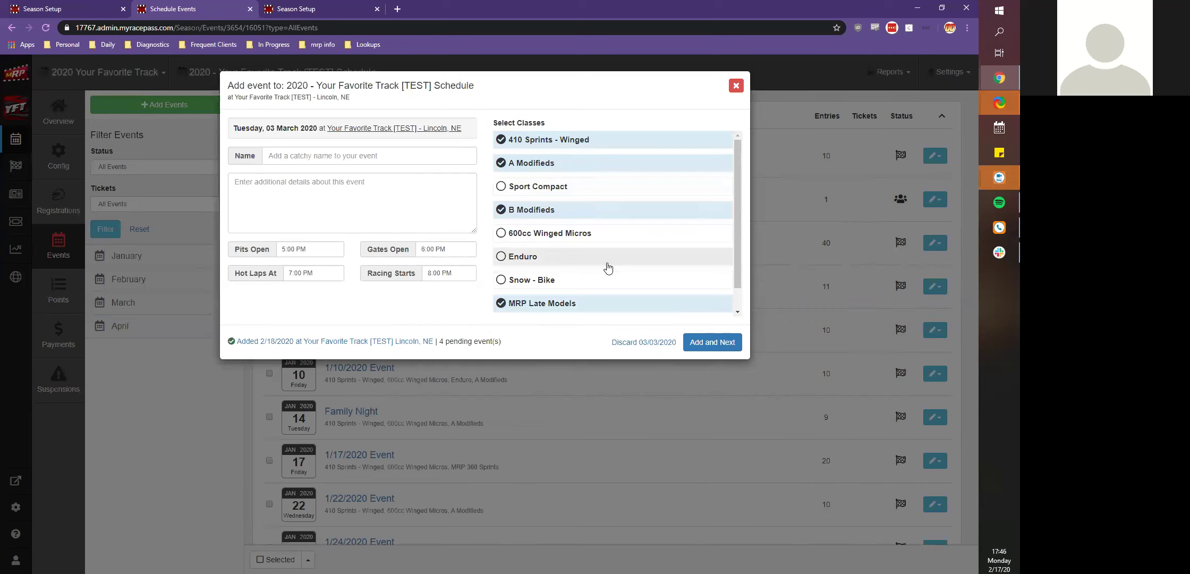
{"action": "left_click", "coordinate": [709, 342]}
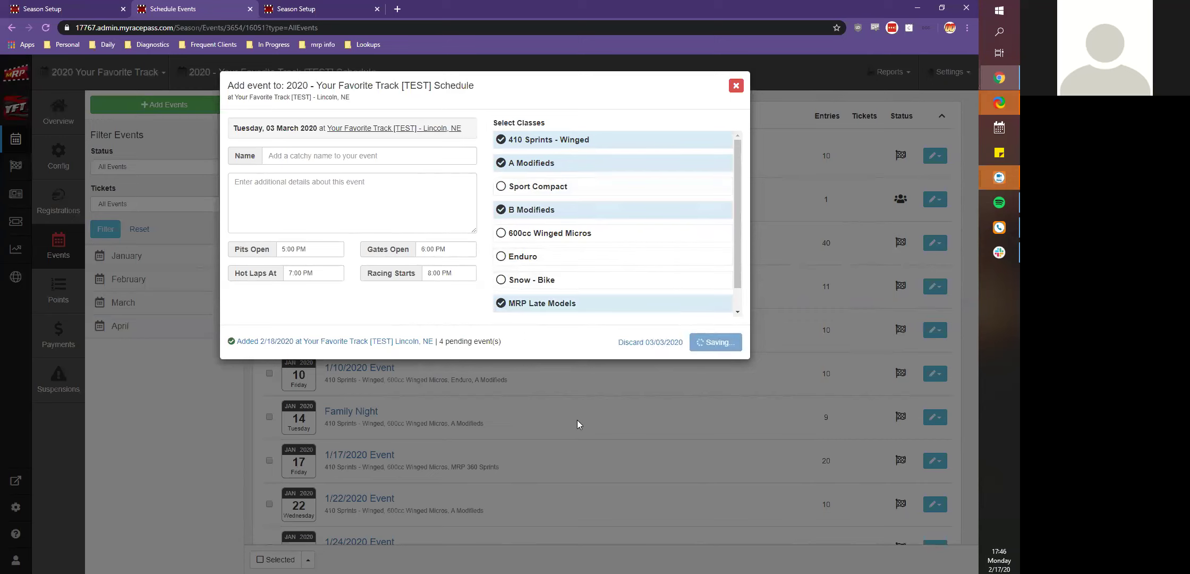
- Discard the pending 03/04/2020, 03/31/2020 and 04/01/2020 dates
{"action": "left_click", "coordinate": [630, 346]}
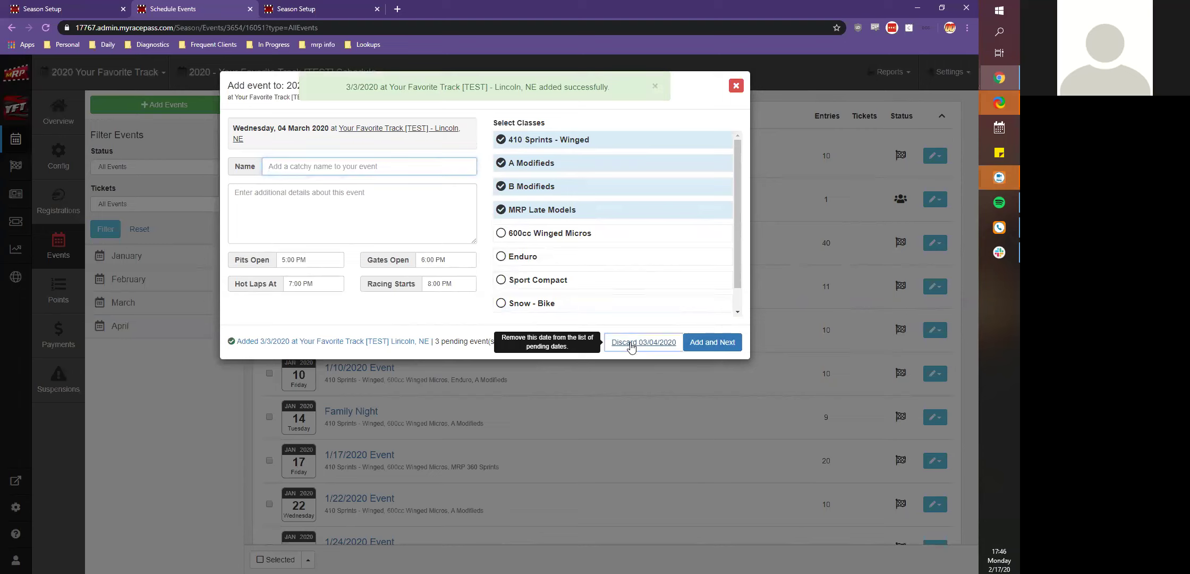
{"action": "left_click", "coordinate": [624, 348]}
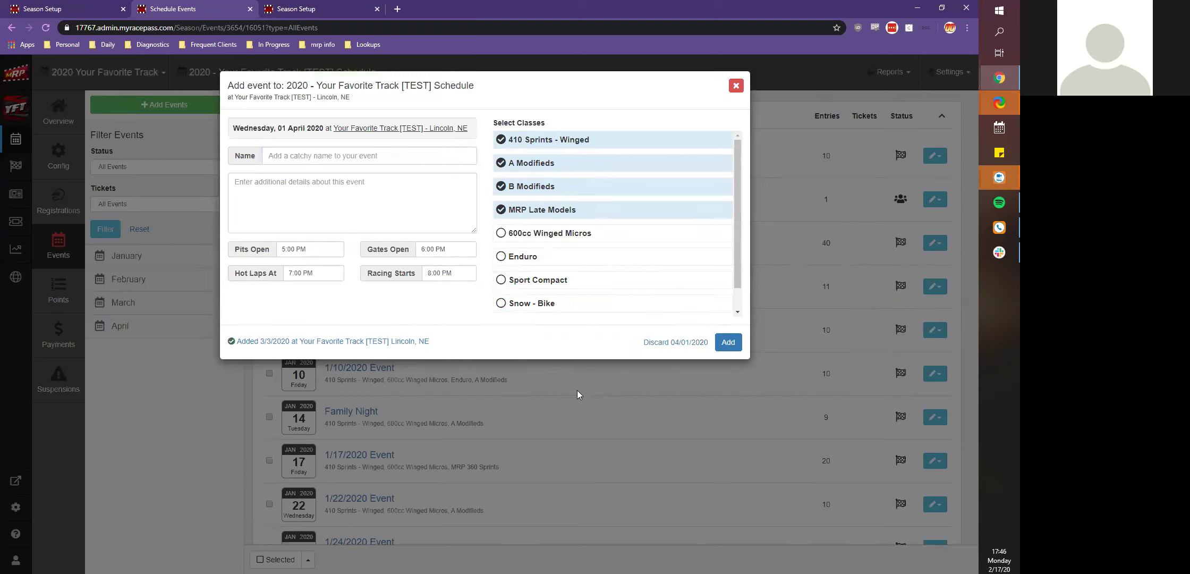
{"action": "left_click", "coordinate": [674, 342]}
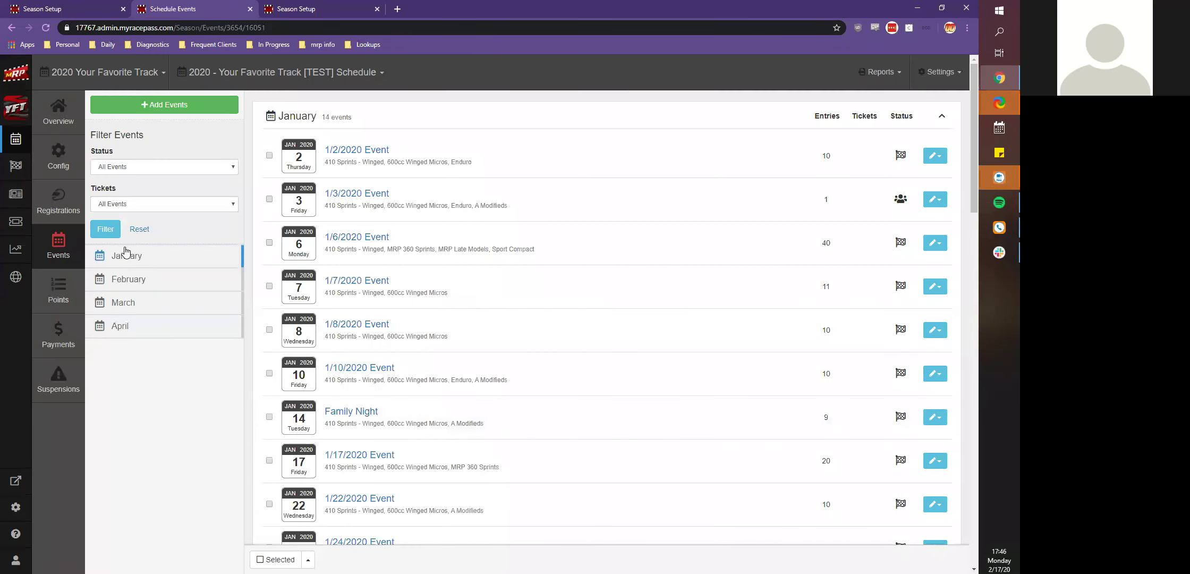
{"action": "left_click", "coordinate": [129, 273]}
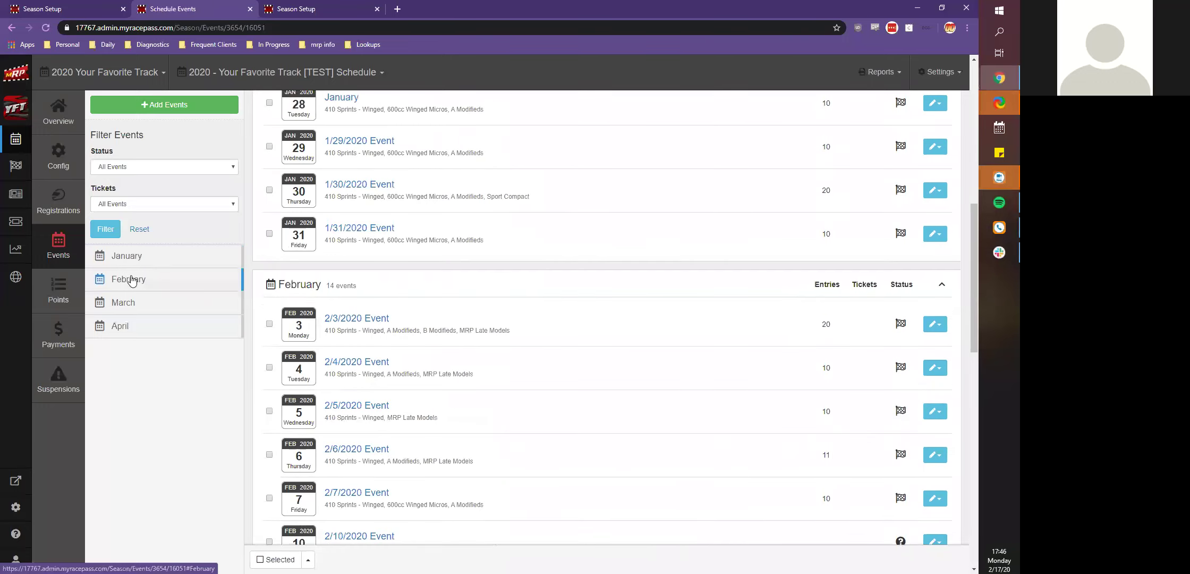
{"action": "scroll", "coordinate": [366, 326], "scroll_direction": "down", "scroll_amount": 2}
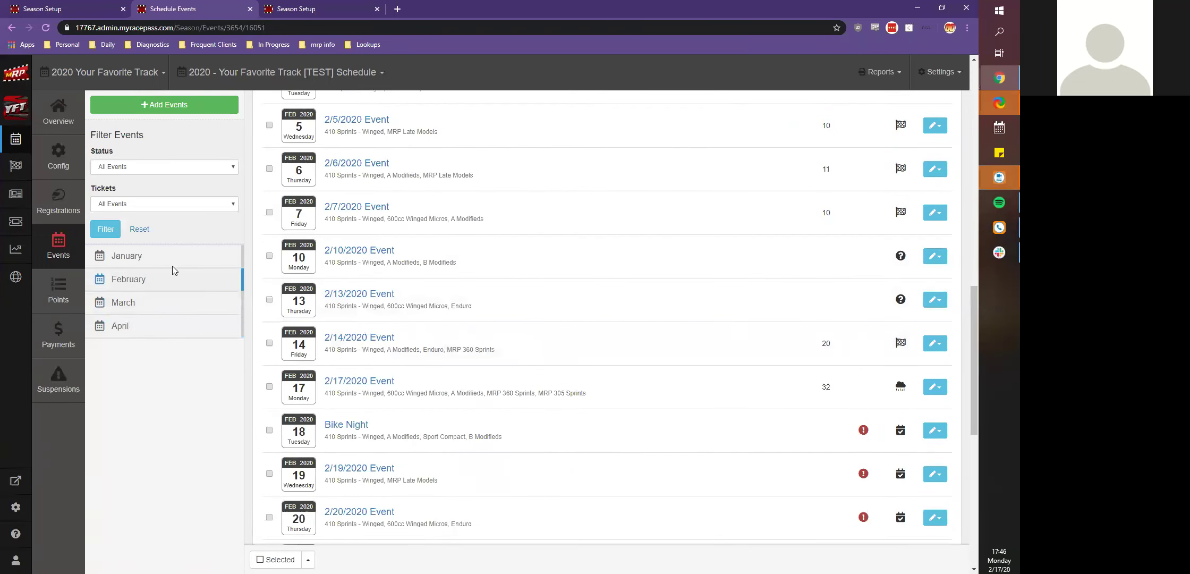
{"action": "scroll", "coordinate": [612, 280], "scroll_direction": "down", "scroll_amount": 2}
{"action": "scroll", "coordinate": [612, 280], "scroll_direction": "down", "scroll_amount": 2}
{"action": "scroll", "coordinate": [815, 417], "scroll_direction": "up", "scroll_amount": 8}
{"action": "scroll", "coordinate": [829, 409], "scroll_direction": "down", "scroll_amount": 4}
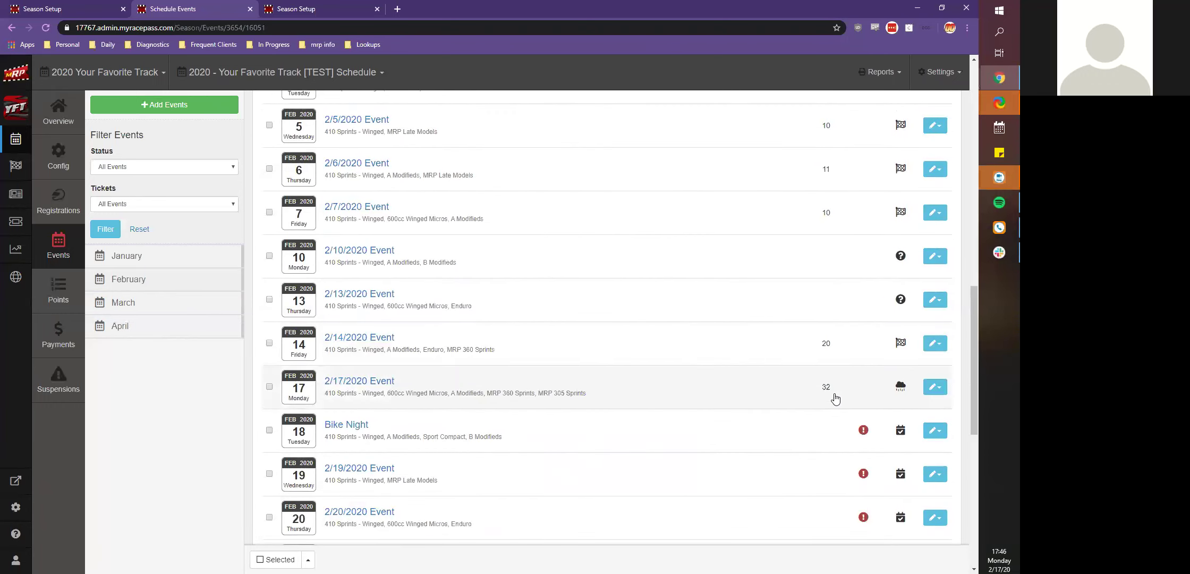
{"action": "mouse_move", "coordinate": [899, 260]}
{"action": "scroll", "coordinate": [897, 250], "scroll_direction": "up", "scroll_amount": 15}
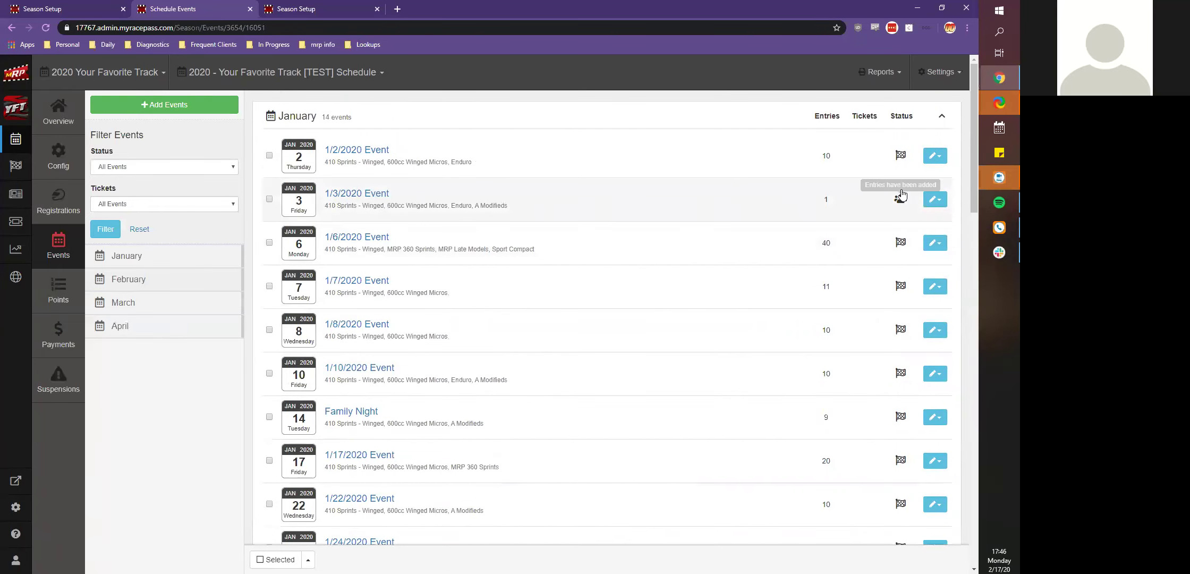
{"action": "scroll", "coordinate": [899, 192], "scroll_direction": "down", "scroll_amount": 1}
{"action": "mouse_move", "coordinate": [899, 192]}
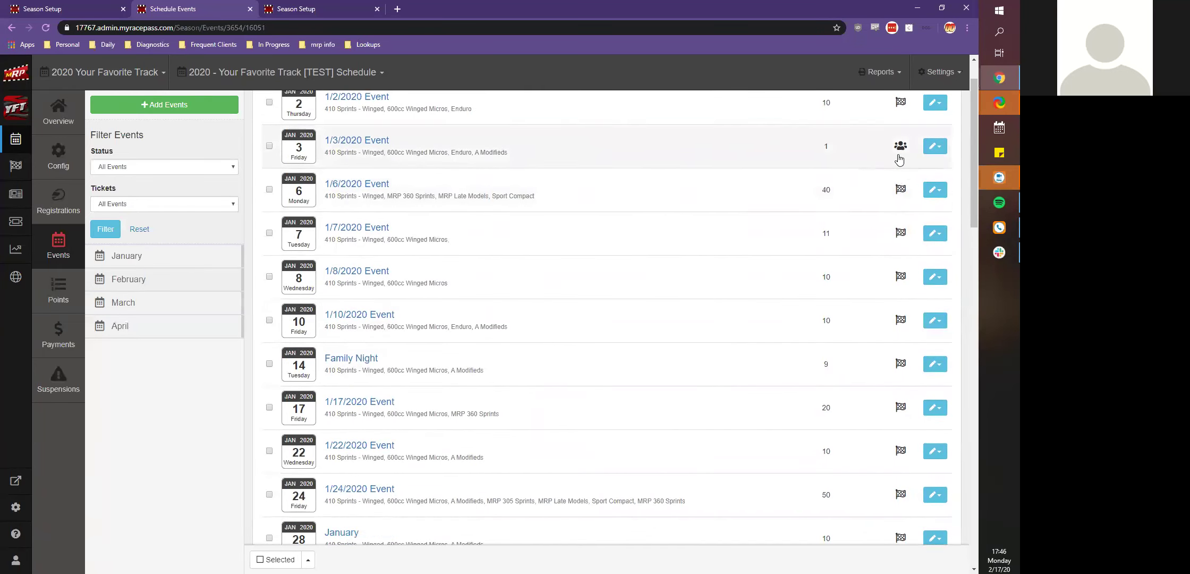
{"action": "scroll", "coordinate": [902, 160], "scroll_direction": "down", "scroll_amount": 2}
{"action": "scroll", "coordinate": [906, 186], "scroll_direction": "up", "scroll_amount": 3}
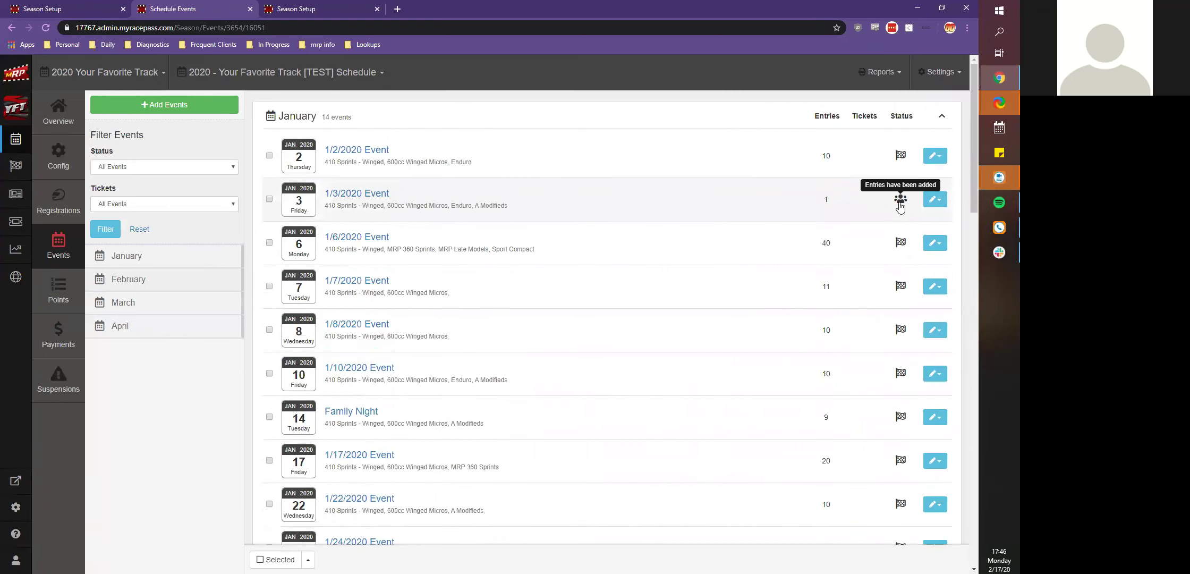
{"action": "scroll", "coordinate": [906, 202], "scroll_direction": "down", "scroll_amount": 10}
{"action": "scroll", "coordinate": [898, 210], "scroll_direction": "down", "scroll_amount": 4}
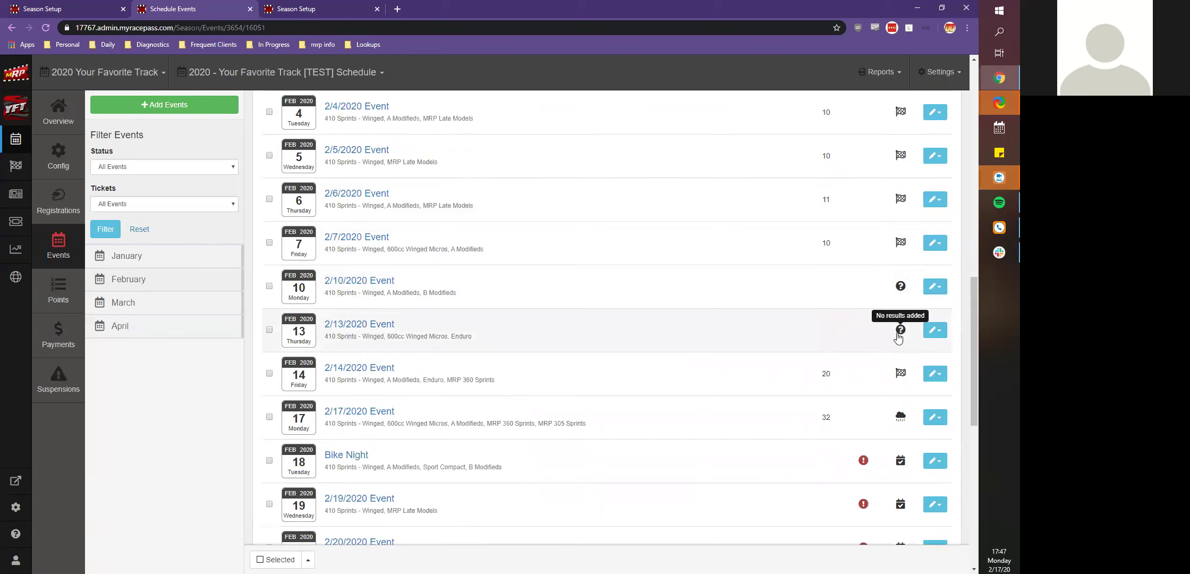
{"action": "scroll", "coordinate": [900, 415], "scroll_direction": "down", "scroll_amount": 2}
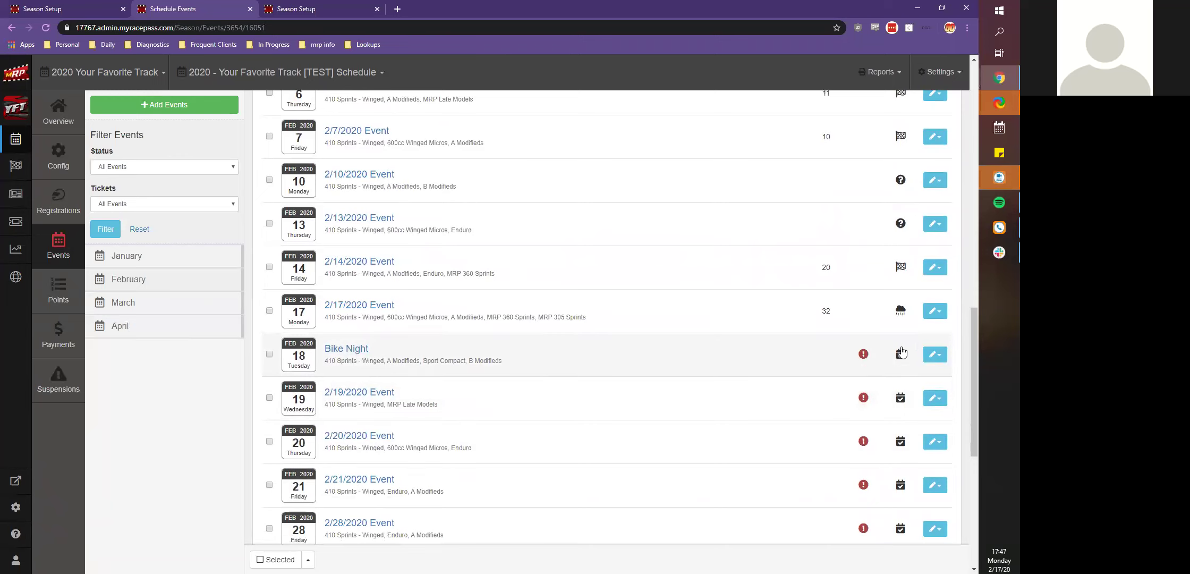
{"action": "scroll", "coordinate": [897, 355], "scroll_direction": "up", "scroll_amount": 2}
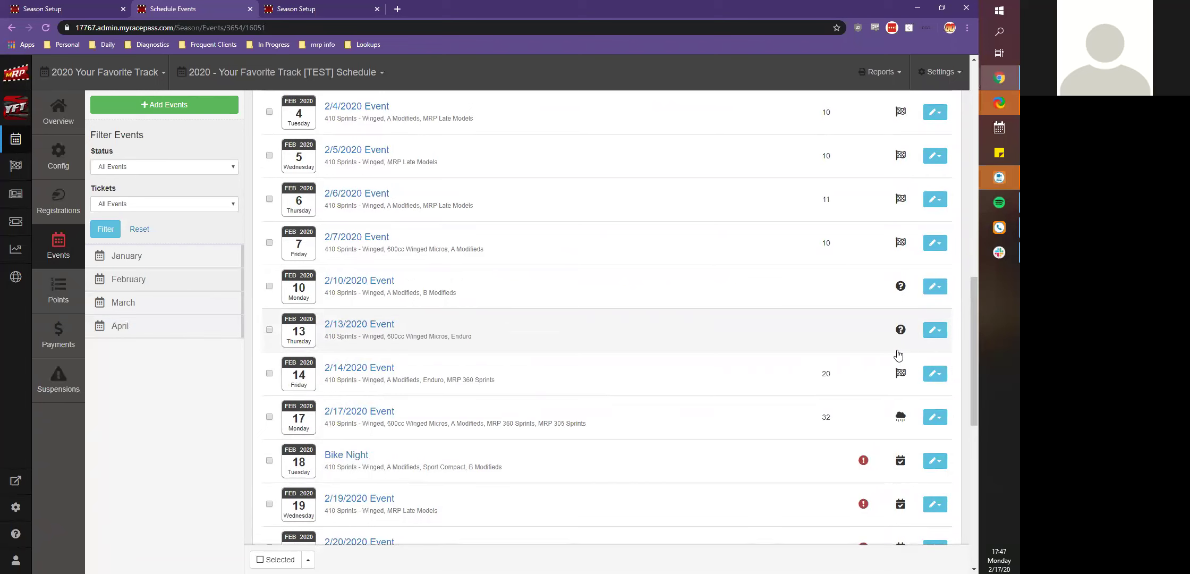
- Set the 2/10/2020 Event's status to Rain Out, acknowledged for all sites, and confirm
{"action": "left_click", "coordinate": [935, 289]}
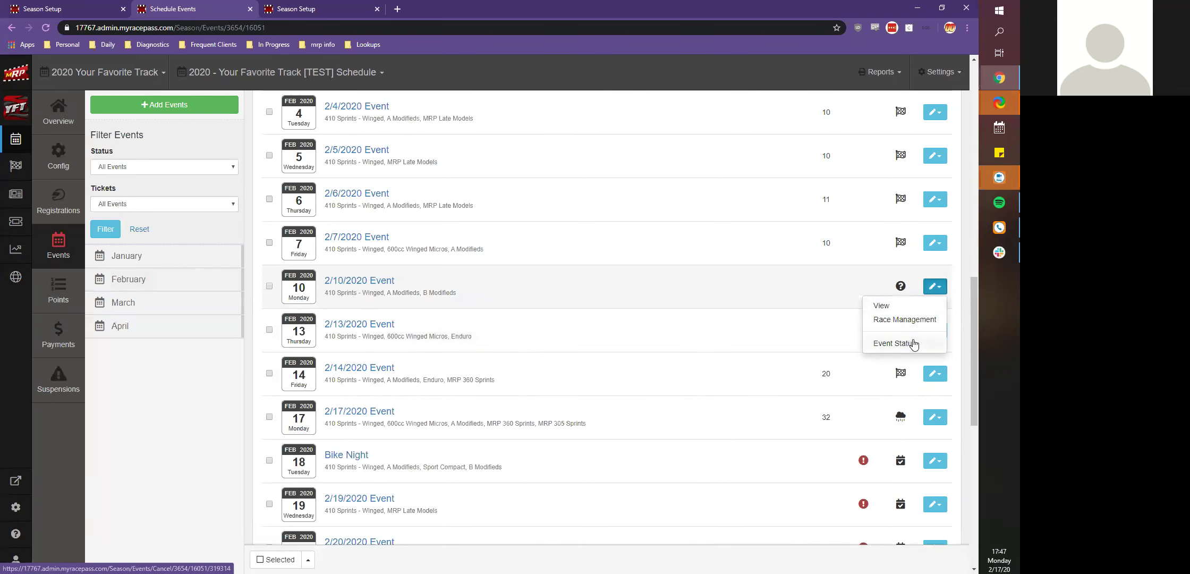
{"action": "left_click", "coordinate": [898, 343]}
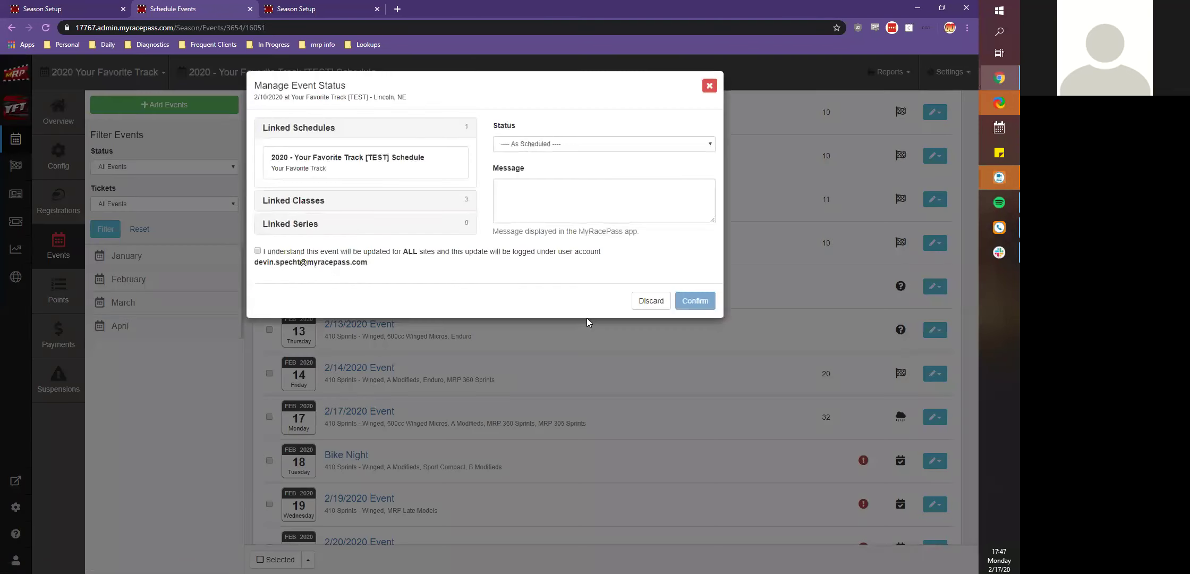
{"action": "left_click", "coordinate": [581, 145]}
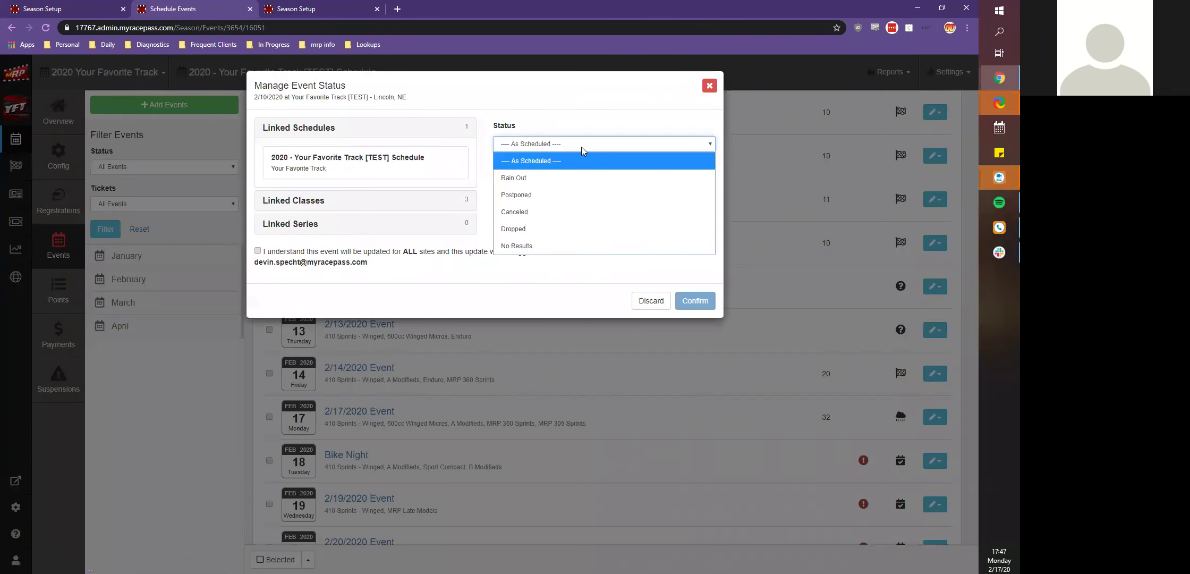
{"action": "left_click", "coordinate": [534, 179]}
{"action": "left_click", "coordinate": [535, 182]}
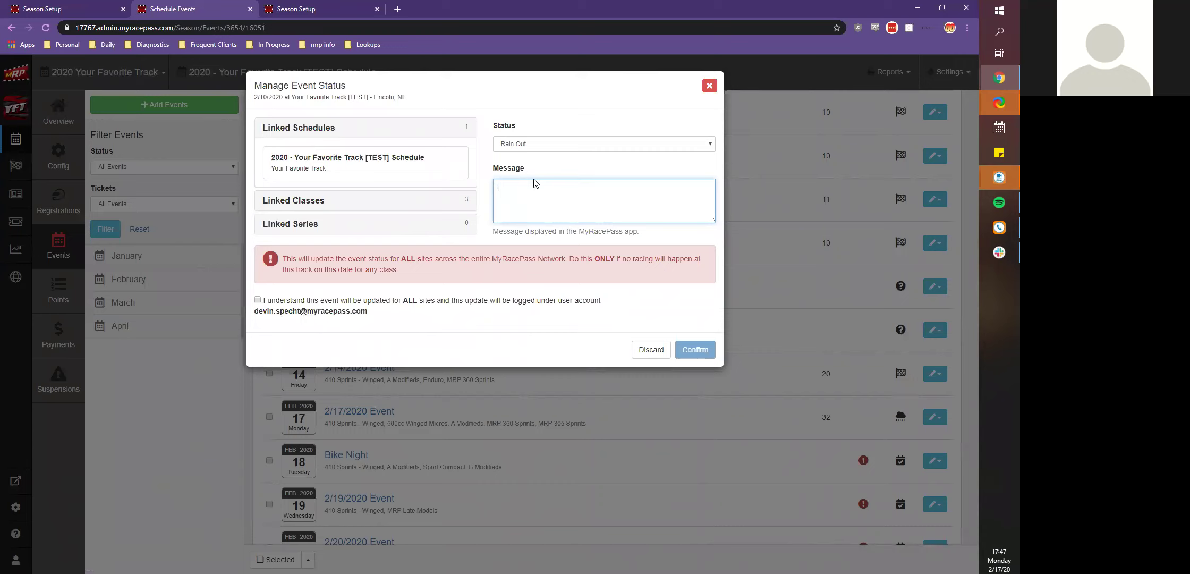
{"action": "left_click", "coordinate": [257, 299]}
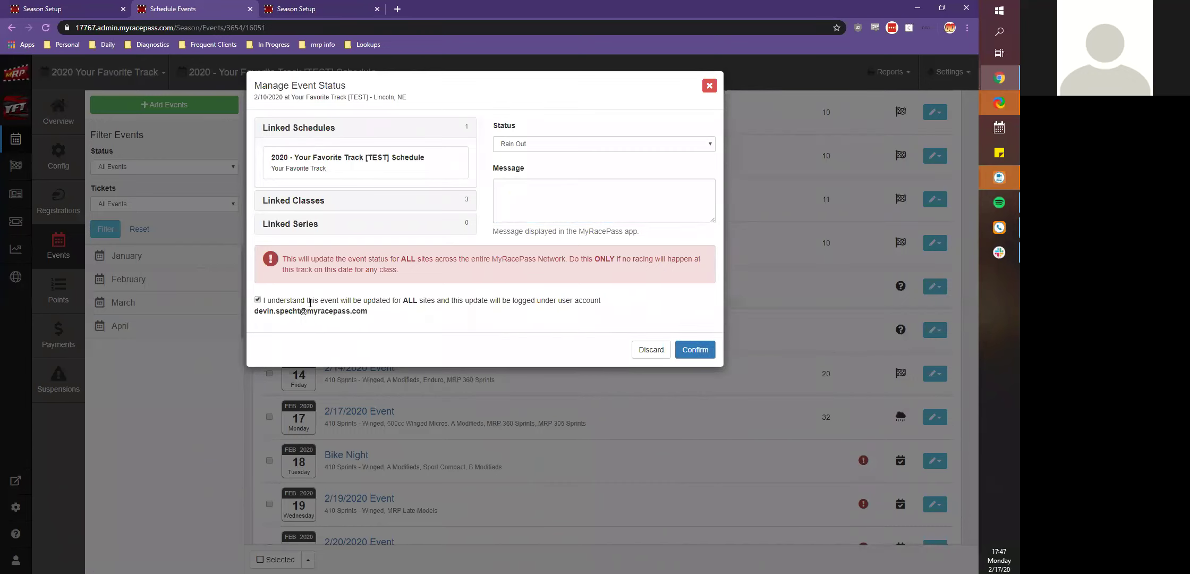
{"action": "left_click", "coordinate": [693, 350]}
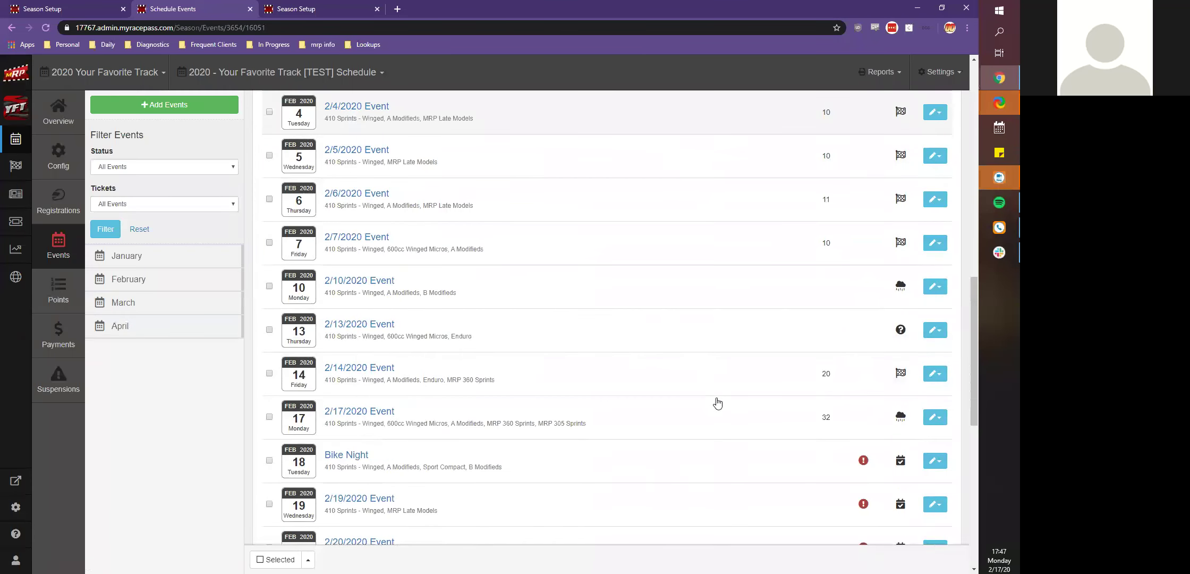
- Open the details page of the 4/3/2020 Event
{"action": "scroll", "coordinate": [717, 403], "scroll_direction": "down", "scroll_amount": 4}
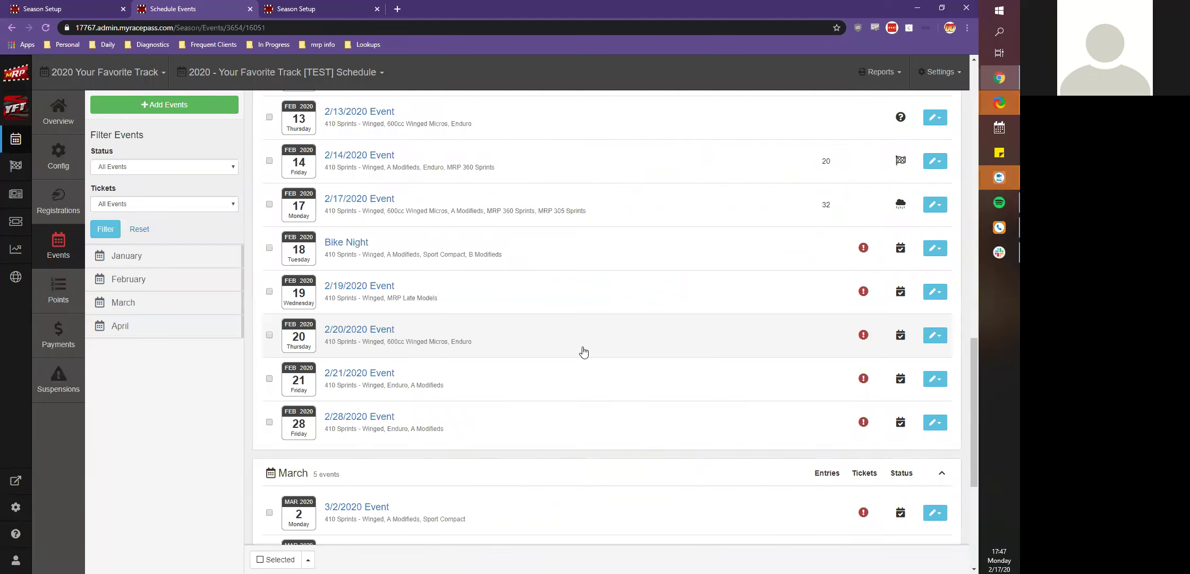
{"action": "scroll", "coordinate": [584, 351], "scroll_direction": "up", "scroll_amount": 3}
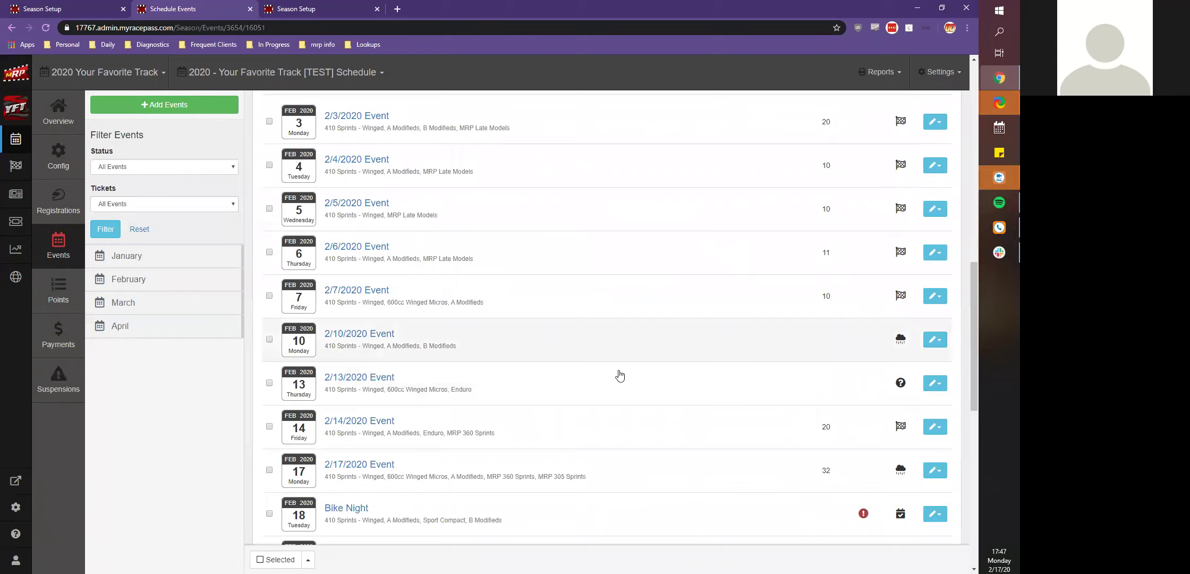
{"action": "scroll", "coordinate": [623, 371], "scroll_direction": "up", "scroll_amount": 7}
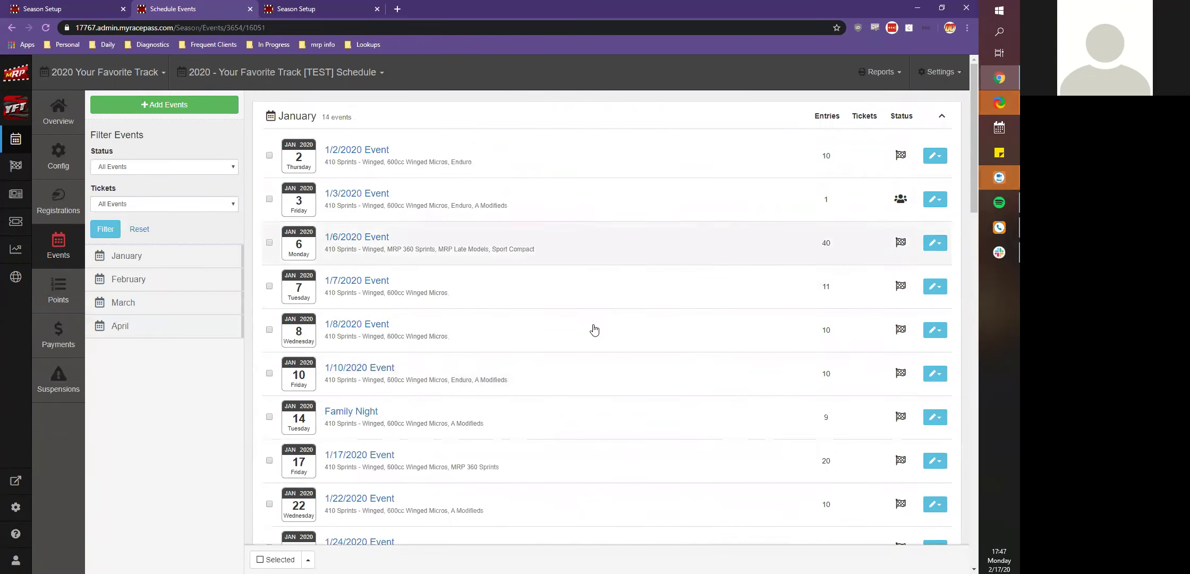
{"action": "scroll", "coordinate": [383, 235], "scroll_direction": "down", "scroll_amount": 20}
{"action": "scroll", "coordinate": [382, 234], "scroll_direction": "down", "scroll_amount": 2}
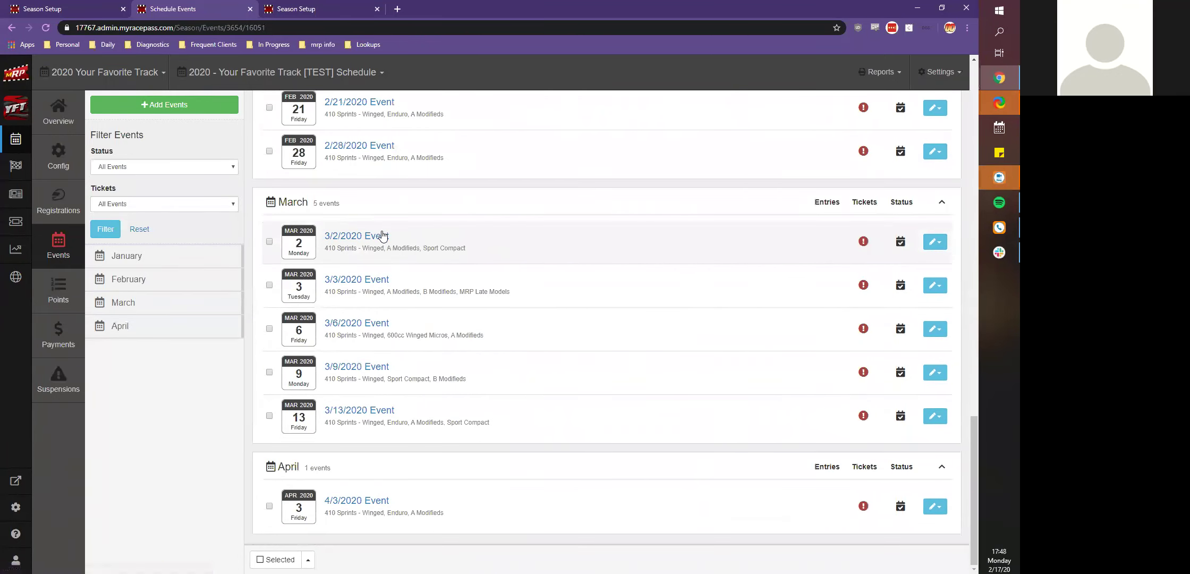
{"action": "left_click", "coordinate": [935, 507]}
{"action": "left_click", "coordinate": [895, 530]}
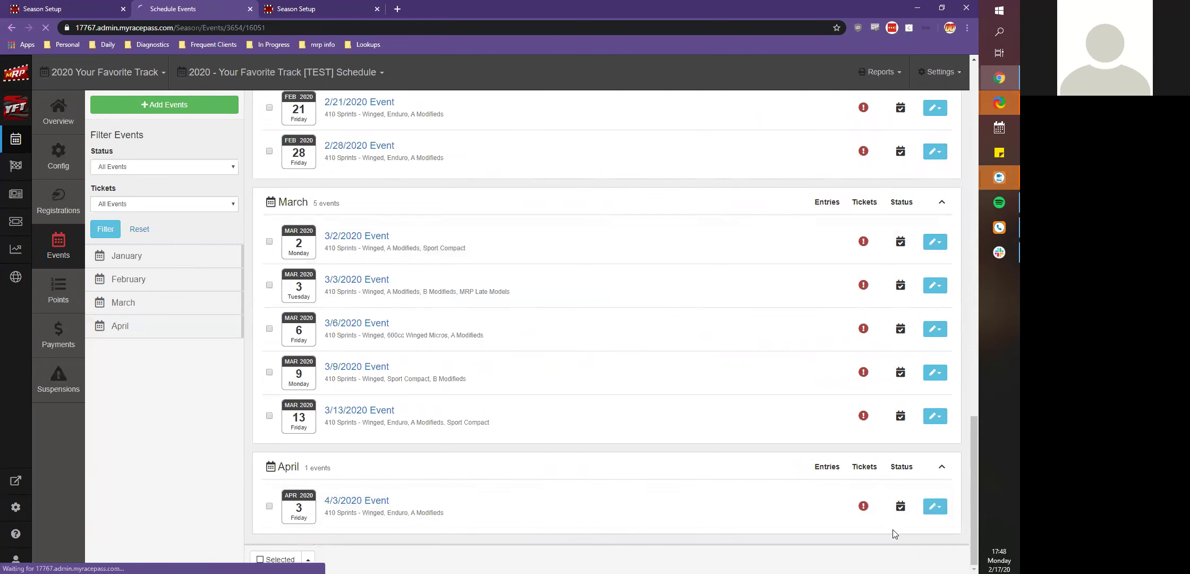
- Remove the event from the 2020 Your Favorite Track [TEST] Schedule and return to schedules overview
{"action": "scroll", "coordinate": [686, 401], "scroll_direction": "down", "scroll_amount": 2}
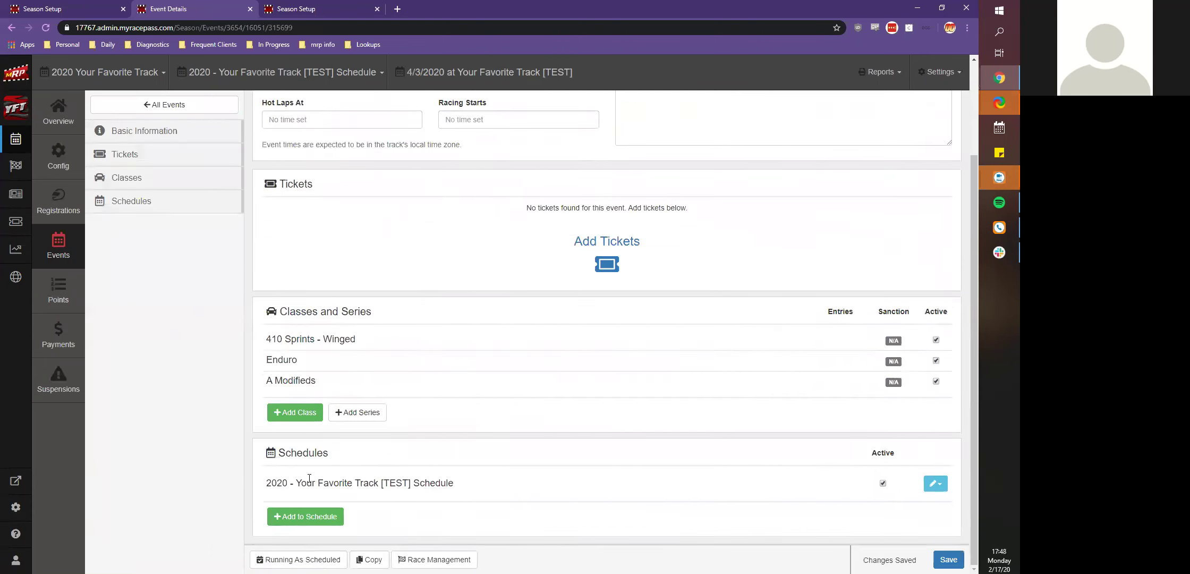
{"action": "scroll", "coordinate": [372, 435], "scroll_direction": "up", "scroll_amount": 3}
{"action": "scroll", "coordinate": [383, 414], "scroll_direction": "down", "scroll_amount": 2}
{"action": "scroll", "coordinate": [383, 413], "scroll_direction": "down", "scroll_amount": 1}
{"action": "left_click", "coordinate": [939, 485]}
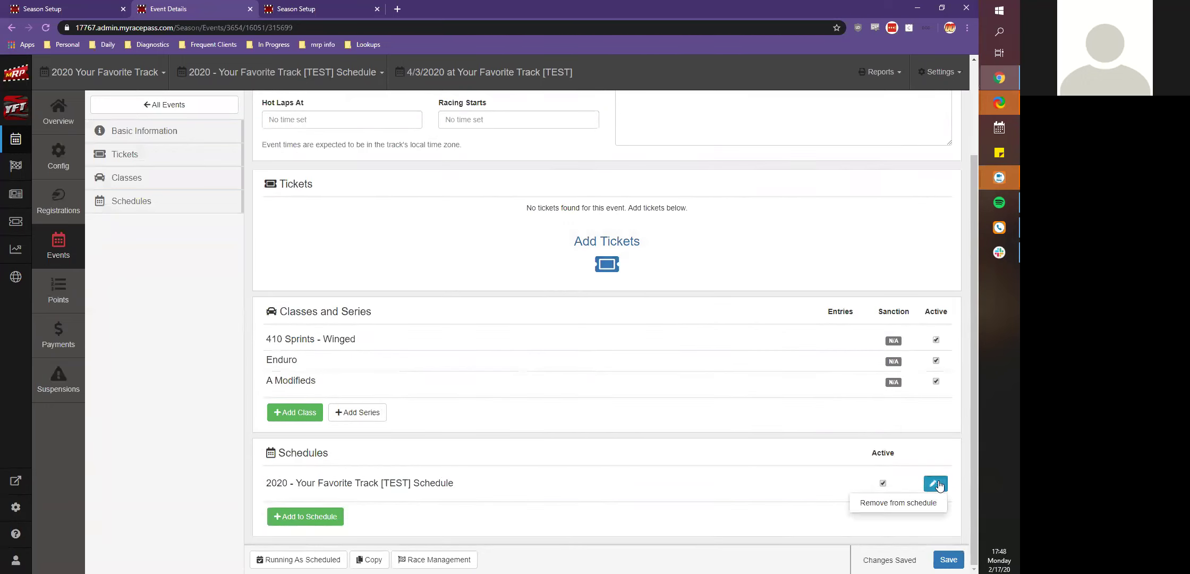
{"action": "left_click", "coordinate": [904, 508]}
{"action": "left_click", "coordinate": [618, 165]}
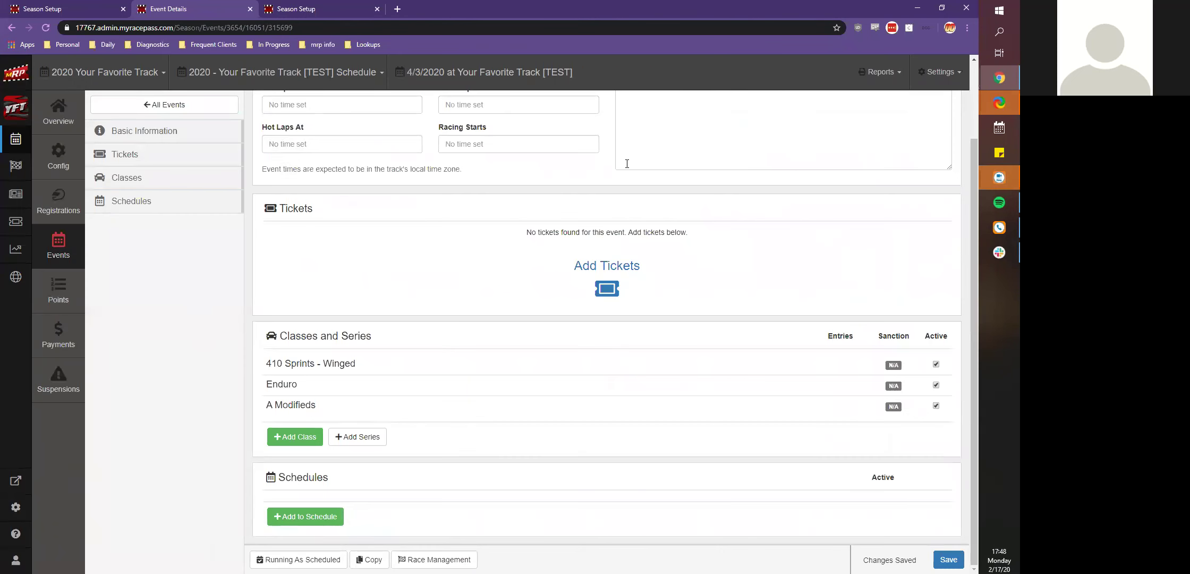
{"action": "left_click", "coordinate": [59, 247]}
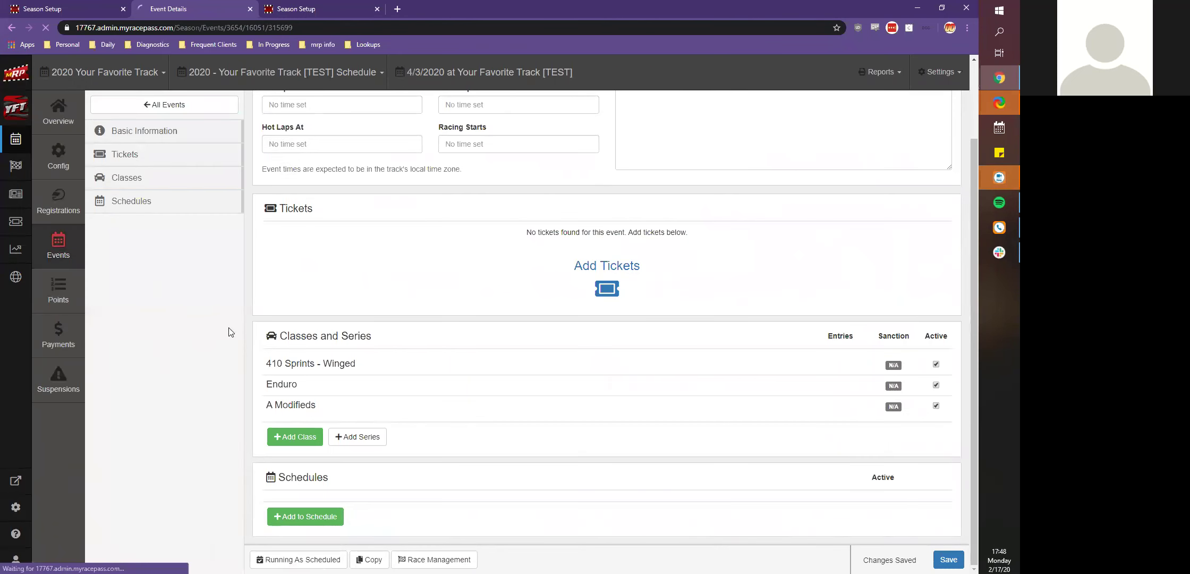
- Review the schedules overview's 3 missing events, then return to the Your Favorite Series season setup
{"action": "scroll", "coordinate": [247, 305], "scroll_direction": "down", "scroll_amount": 3}
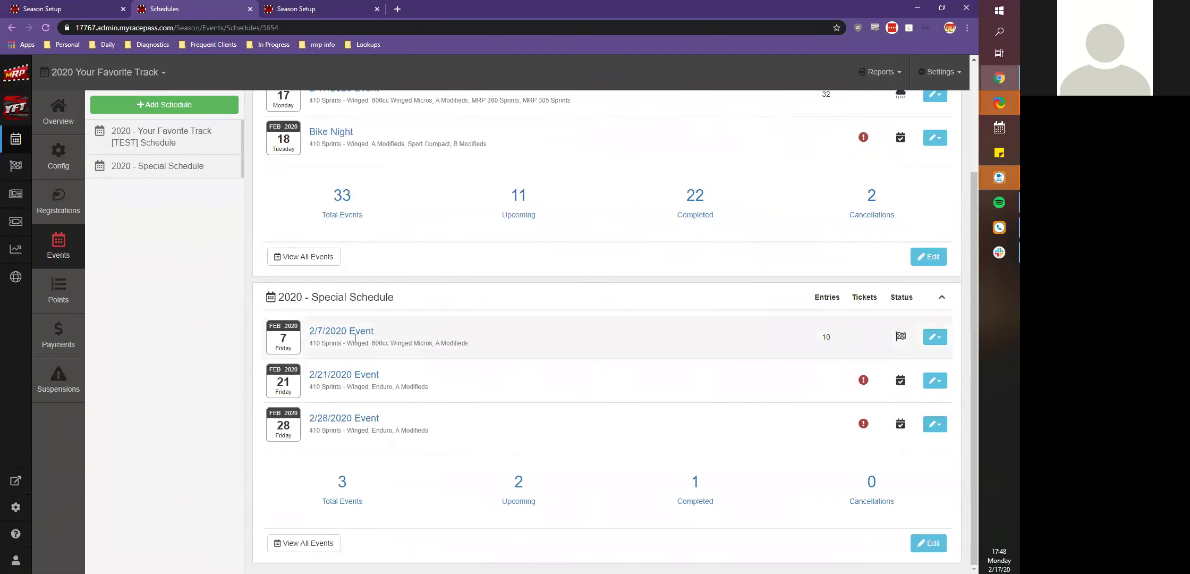
{"action": "scroll", "coordinate": [354, 338], "scroll_direction": "up", "scroll_amount": 3}
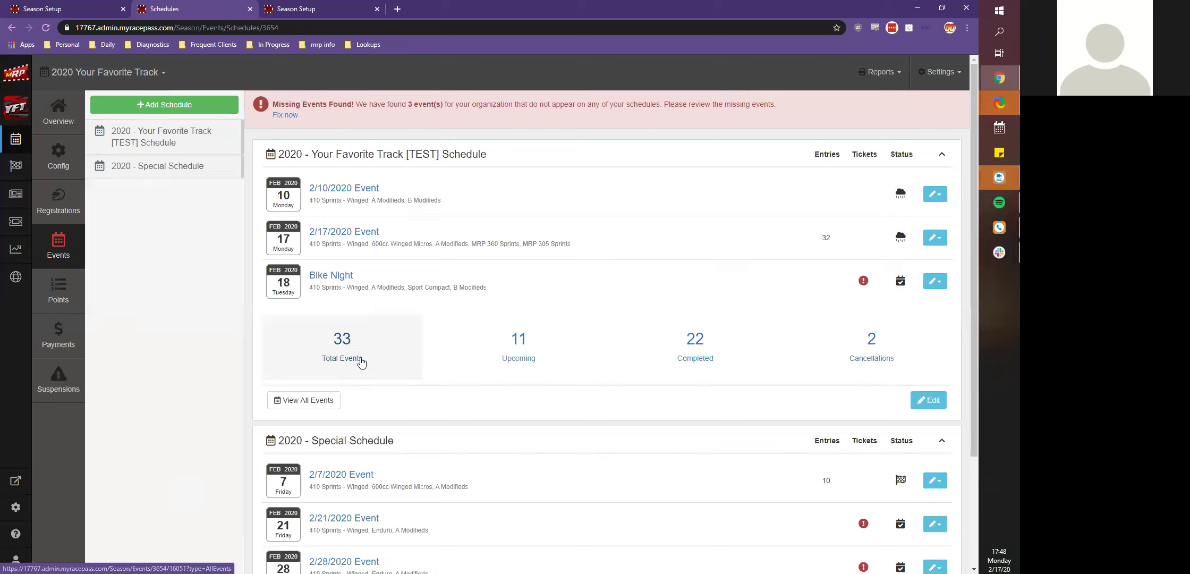
{"action": "left_click", "coordinate": [319, 9]}
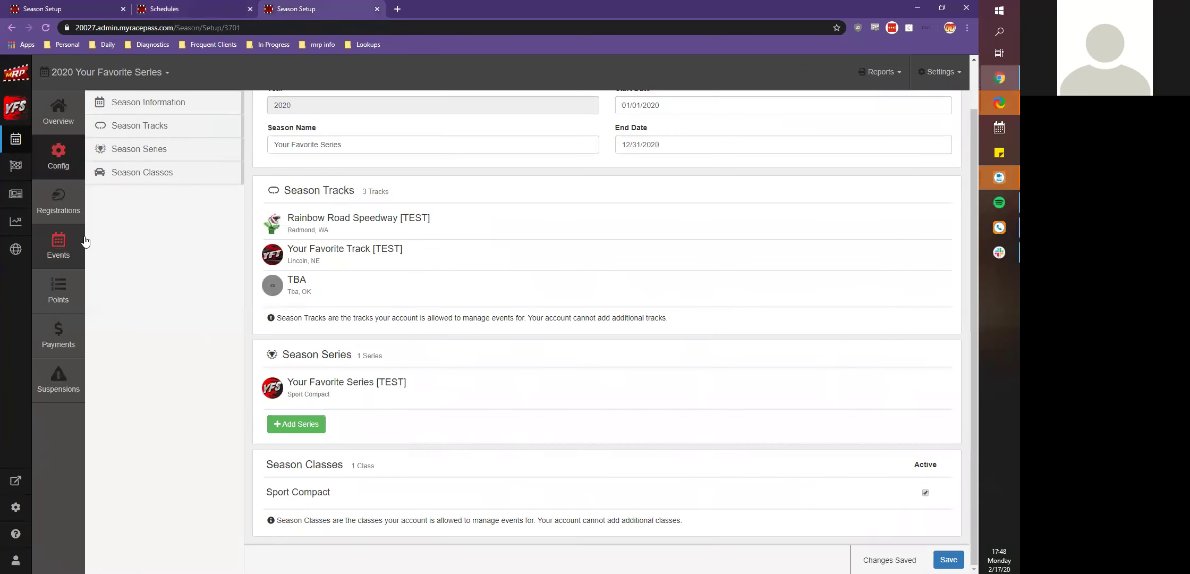
- Open the series schedule's event list and start adding events at Your Favorite Track [TEST]
{"action": "left_click", "coordinate": [76, 238]}
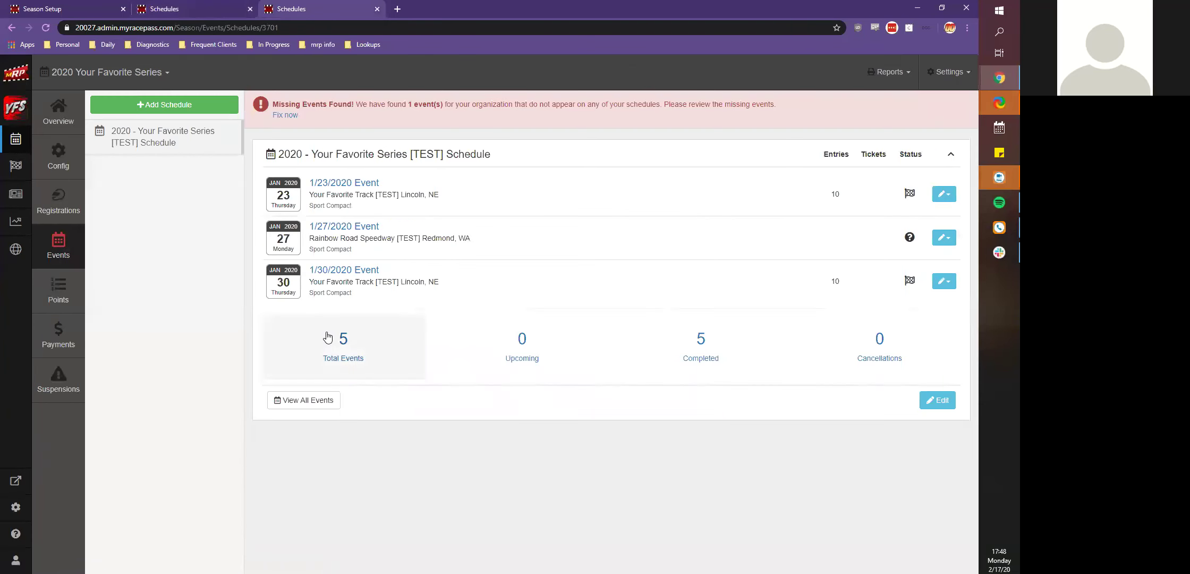
{"action": "left_click", "coordinate": [328, 338]}
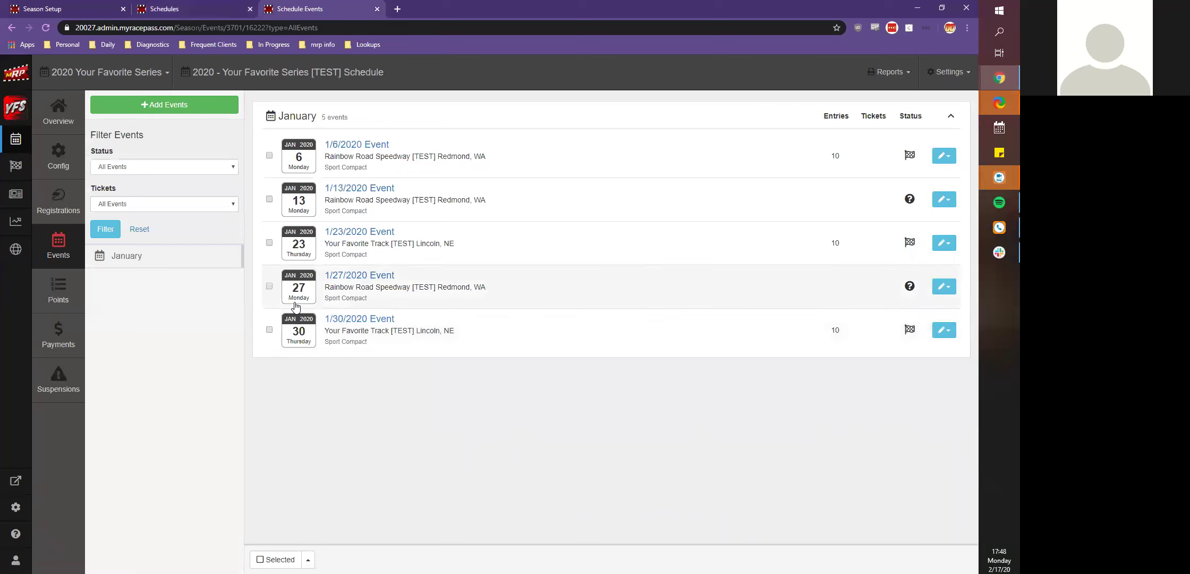
{"action": "left_click", "coordinate": [204, 109]}
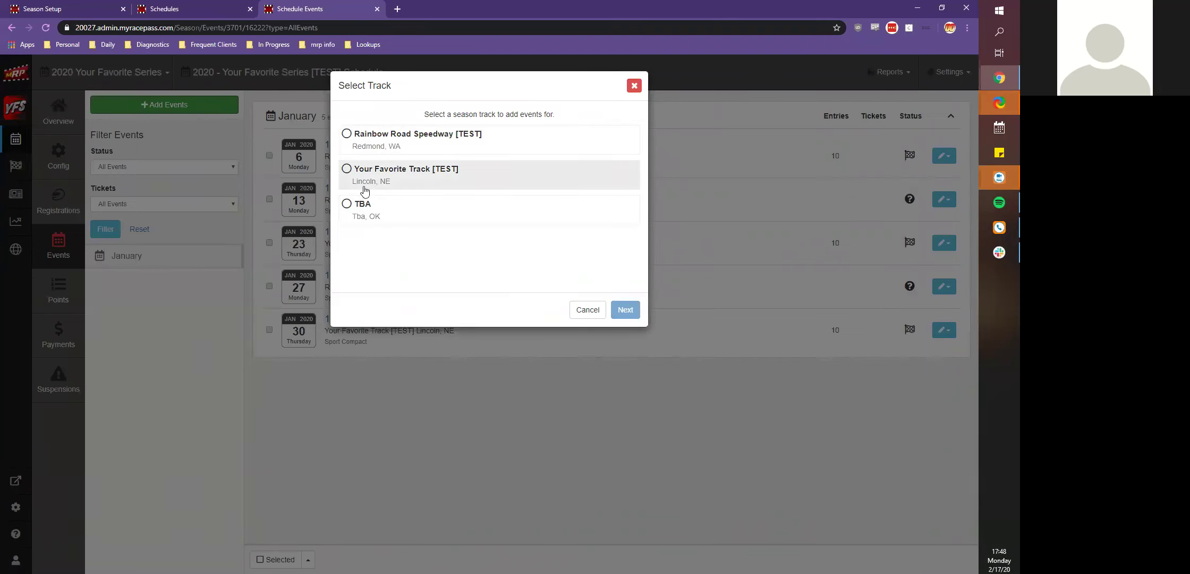
{"action": "left_click", "coordinate": [373, 180]}
{"action": "left_click", "coordinate": [625, 309]}
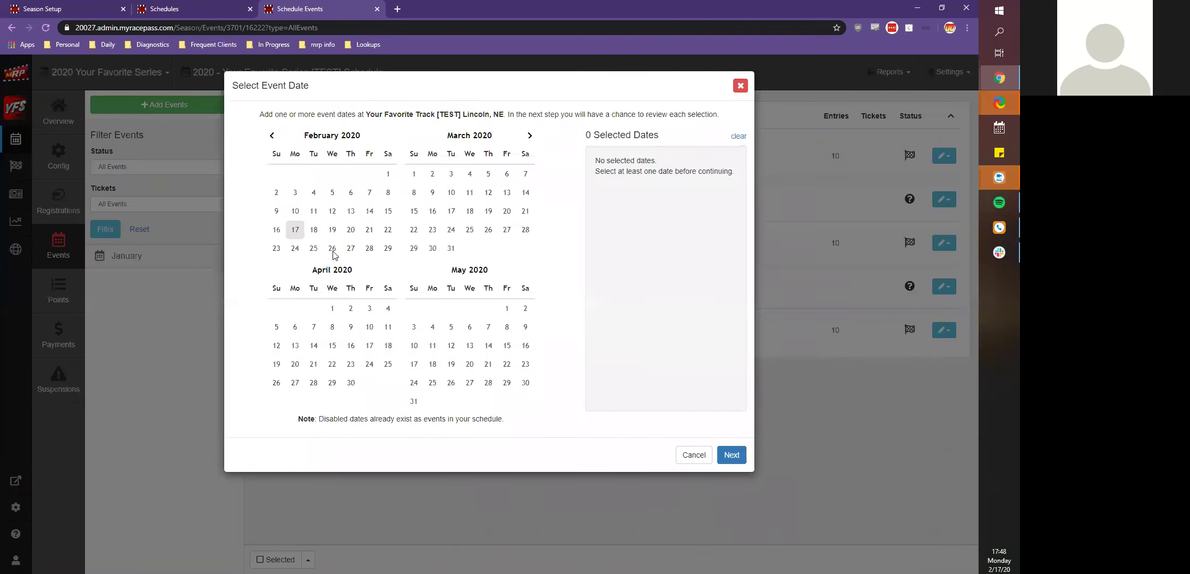
- Add the February 18, 2020 event, leaving May 1 unadded
{"action": "left_click", "coordinate": [313, 229]}
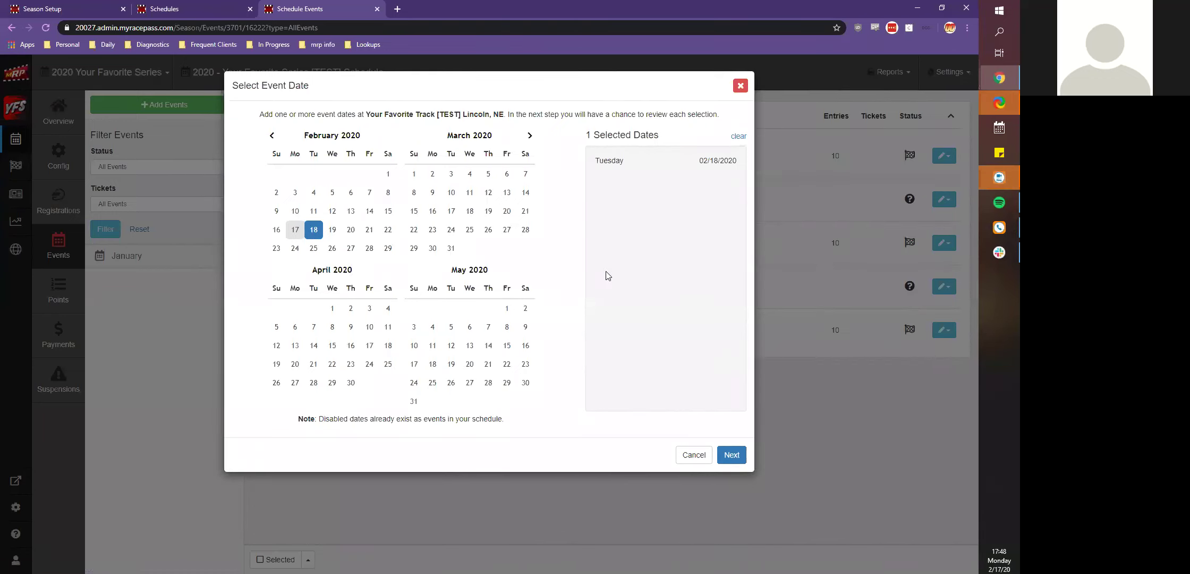
{"action": "left_click", "coordinate": [507, 308]}
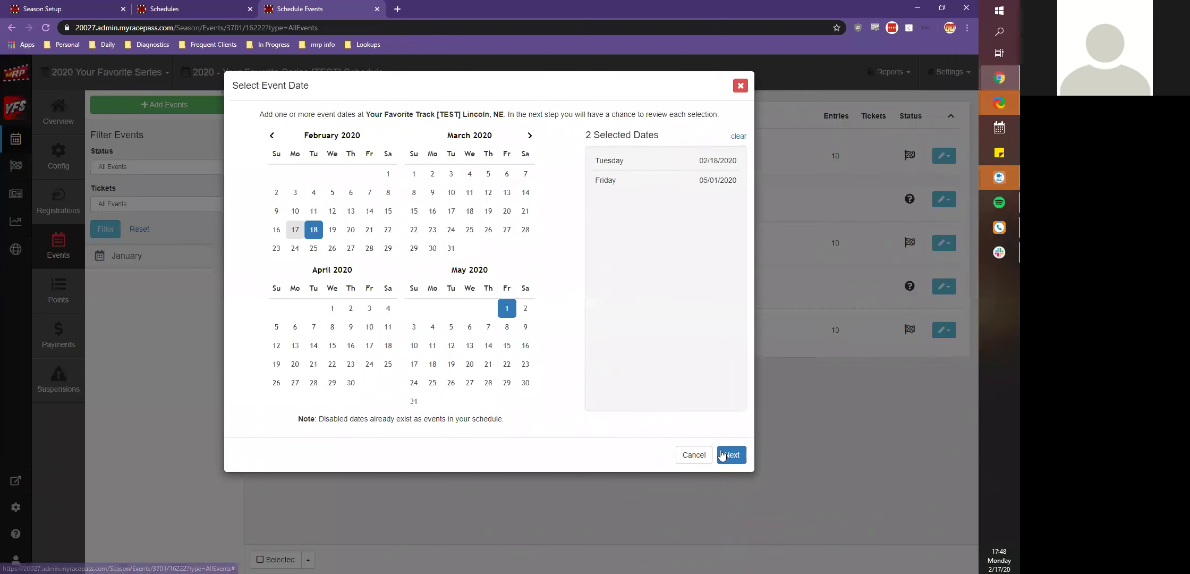
{"action": "left_click", "coordinate": [732, 455]}
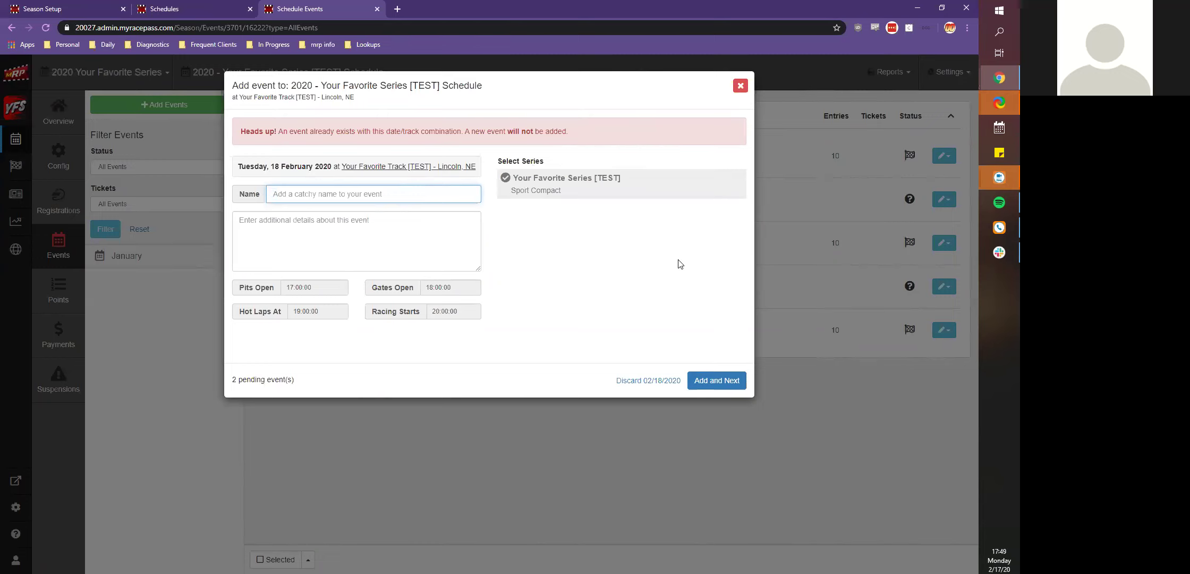
{"action": "left_click", "coordinate": [658, 287]}
{"action": "key", "text": "Return"}
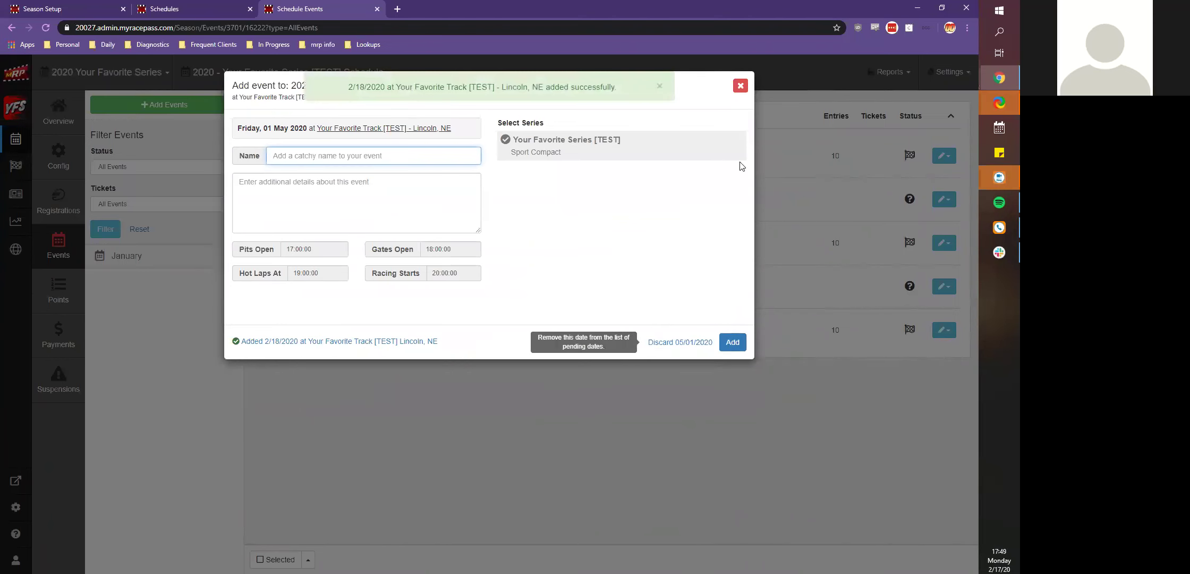
{"action": "left_click", "coordinate": [675, 342]}
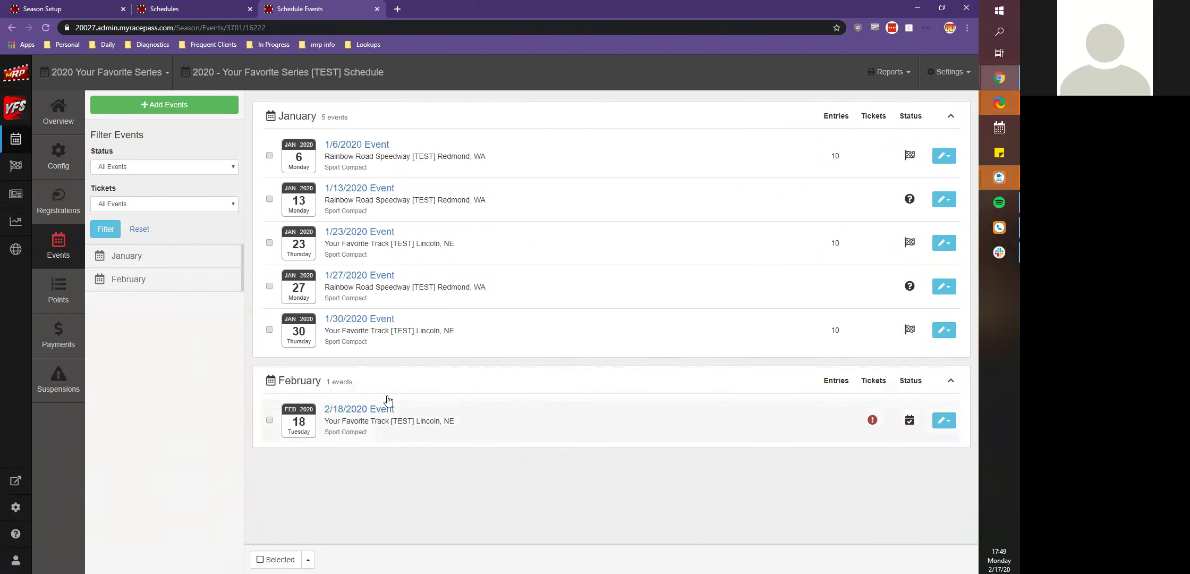
- List all events in the Your Favorite Track [TEST] schedule and show the 3/13/2020 event's actions
{"action": "left_click", "coordinate": [184, 5]}
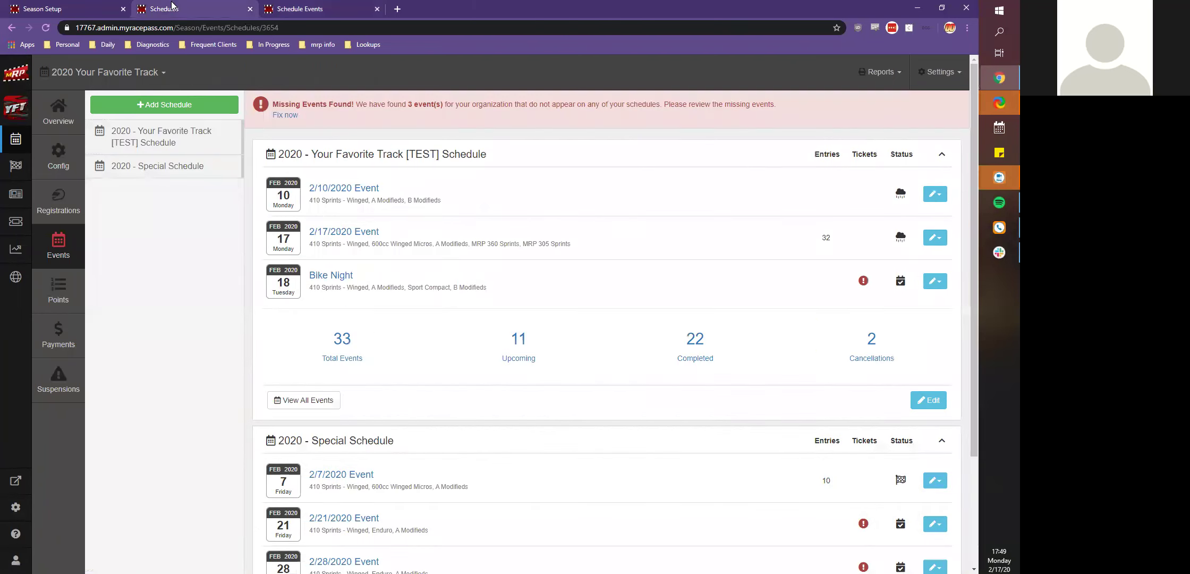
{"action": "scroll", "coordinate": [233, 250], "scroll_direction": "down", "scroll_amount": 3}
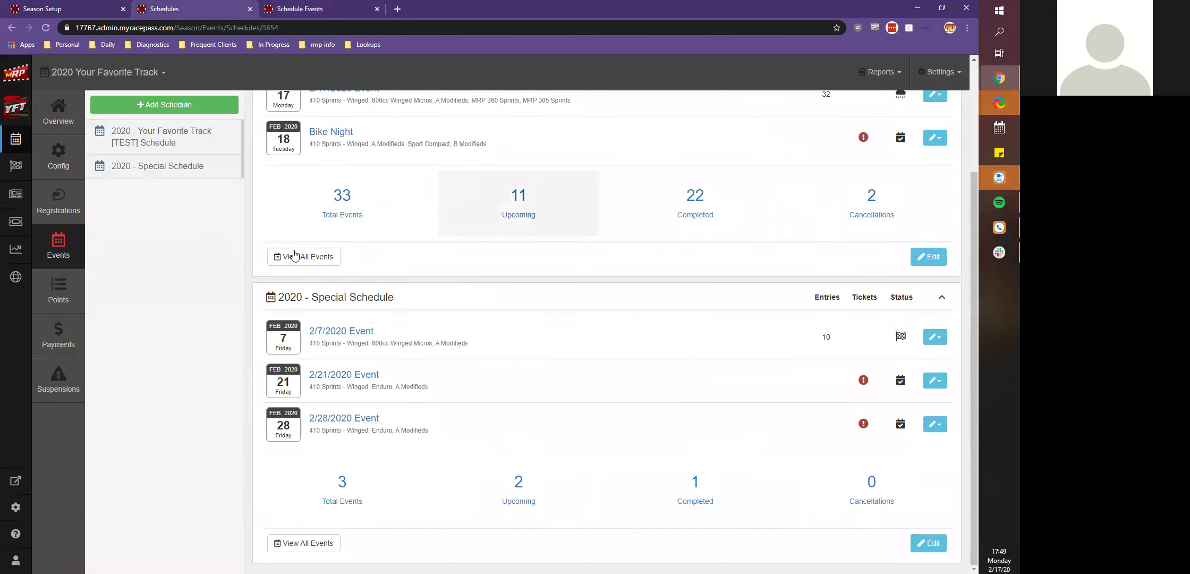
{"action": "scroll", "coordinate": [239, 265], "scroll_direction": "up", "scroll_amount": 3}
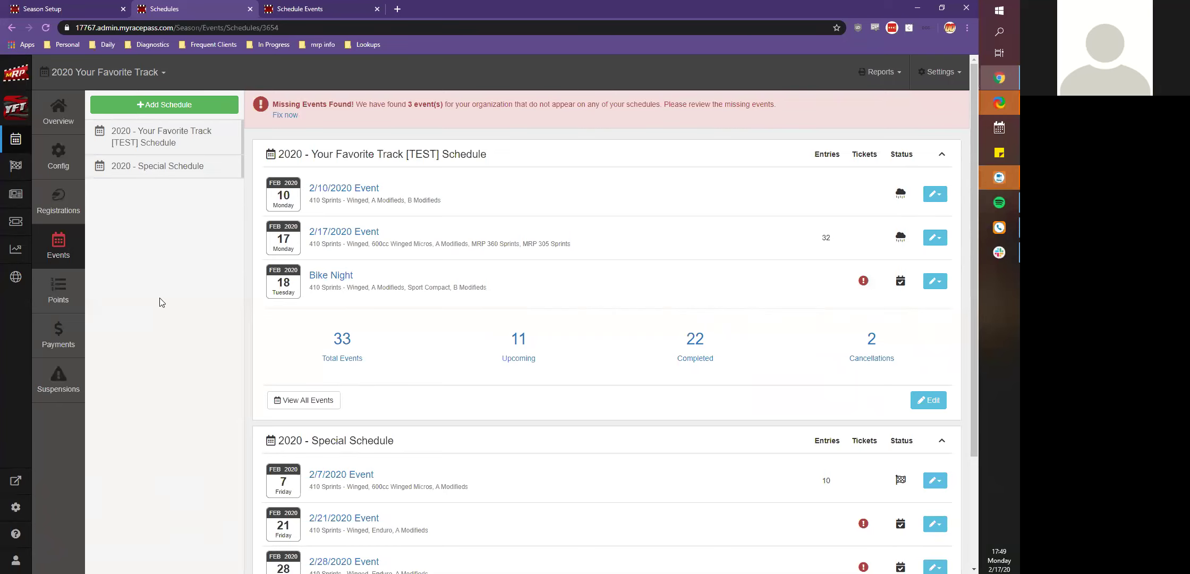
{"action": "left_click", "coordinate": [375, 343]}
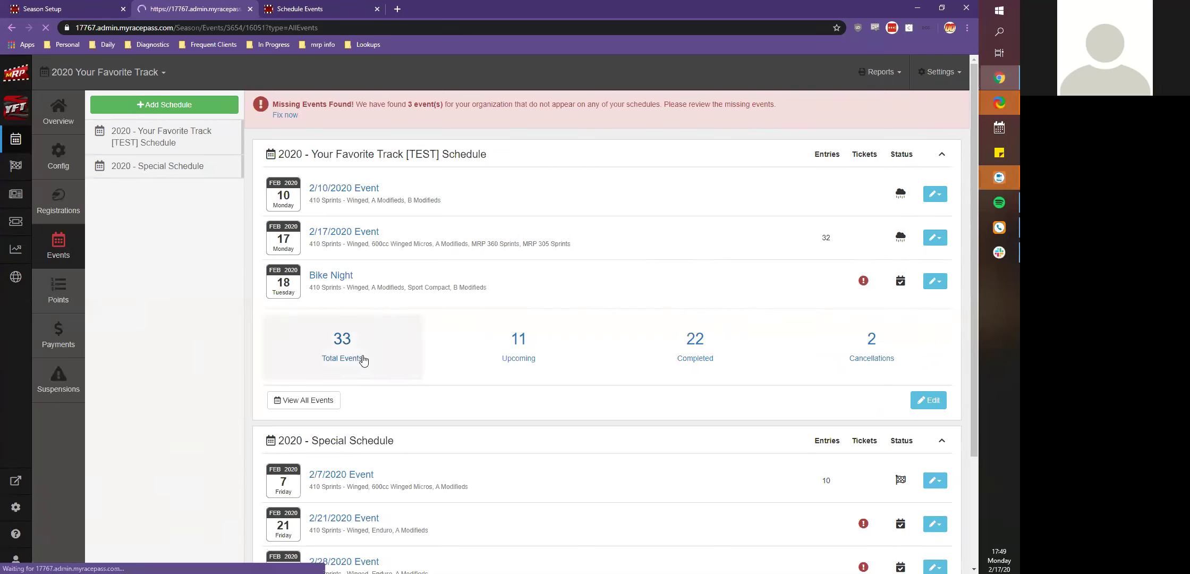
{"action": "scroll", "coordinate": [372, 366], "scroll_direction": "down", "scroll_amount": 10}
{"action": "scroll", "coordinate": [377, 365], "scroll_direction": "down", "scroll_amount": 5}
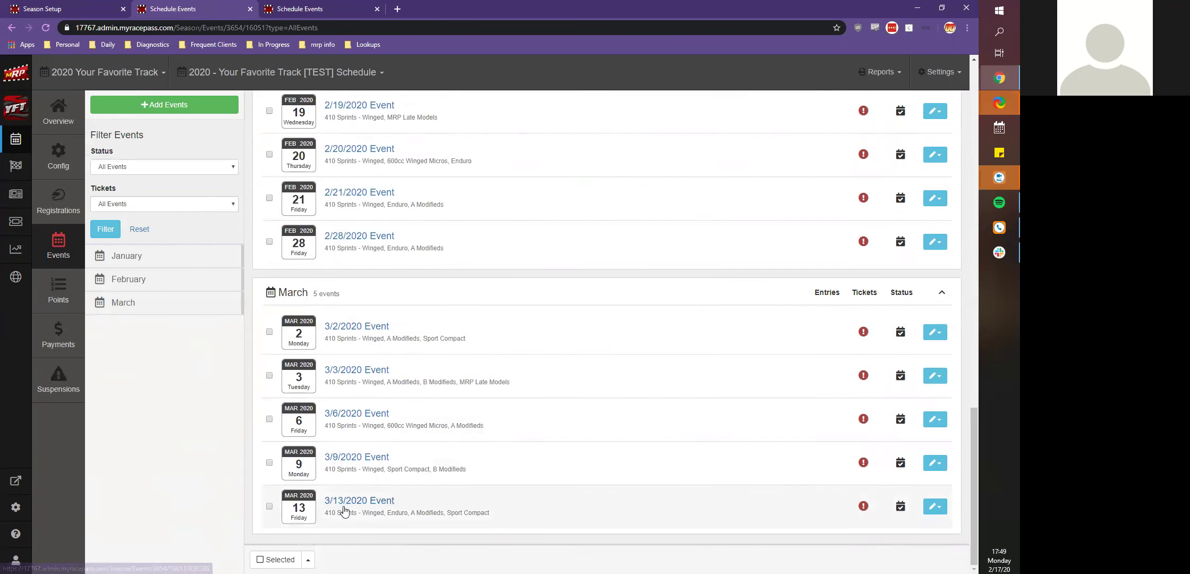
{"action": "left_click", "coordinate": [934, 507]}
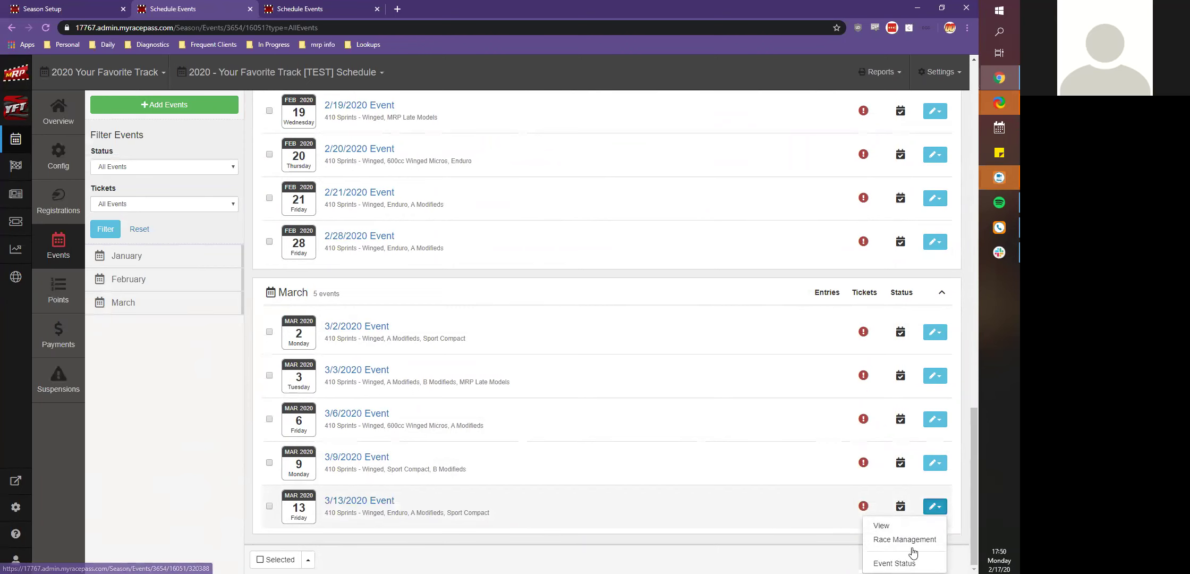
- Remove the 3/13/2020 event from its schedule and return to the schedules overview
{"action": "left_click", "coordinate": [365, 501]}
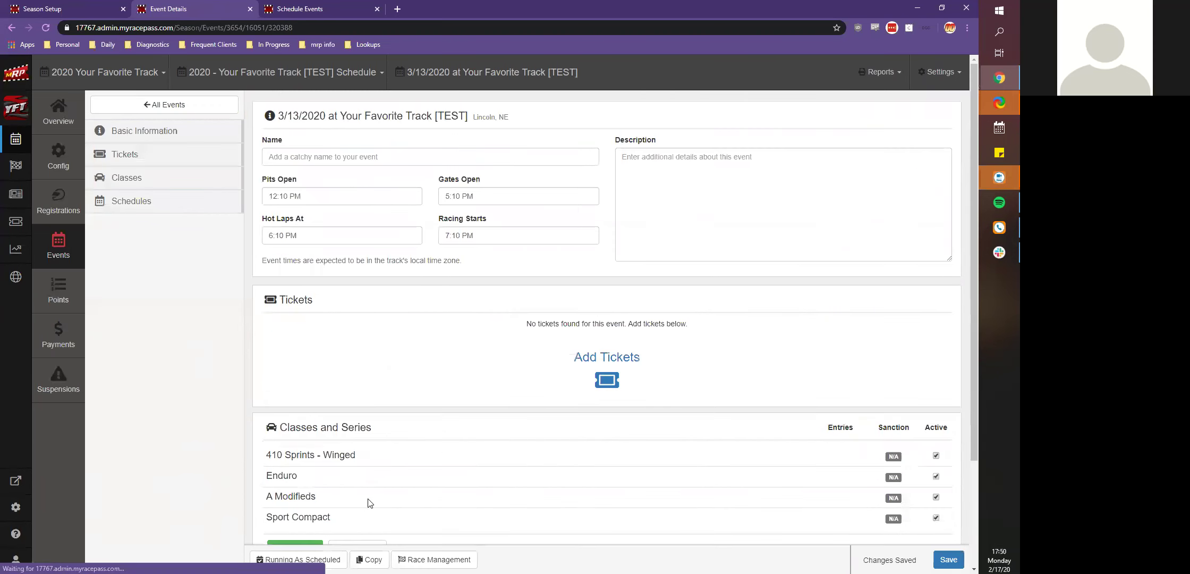
{"action": "scroll", "coordinate": [366, 500], "scroll_direction": "down", "scroll_amount": 3}
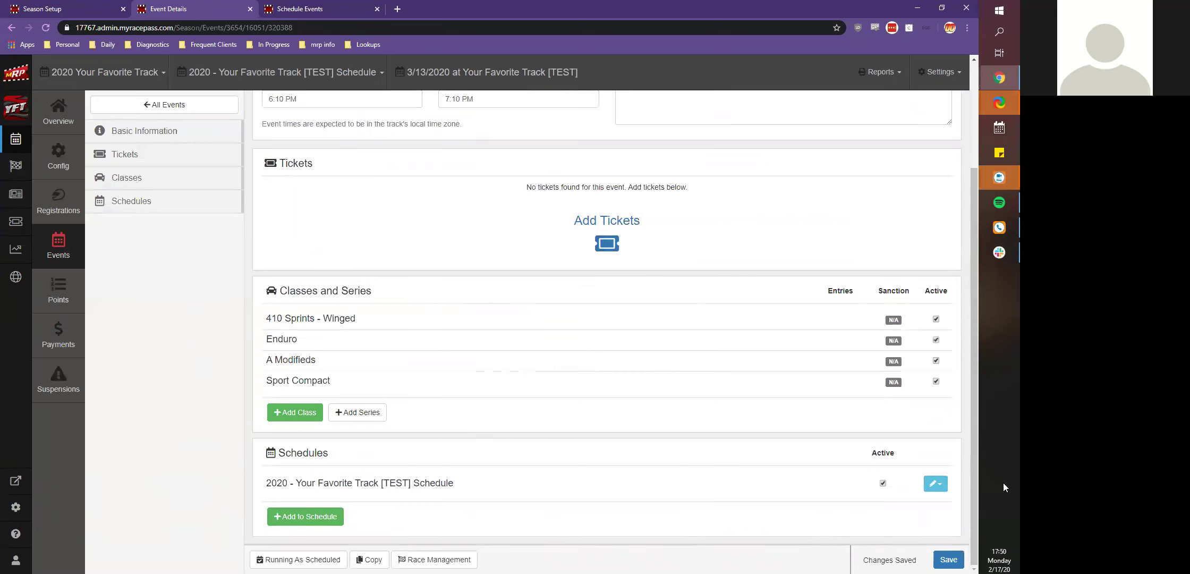
{"action": "left_click", "coordinate": [932, 493]}
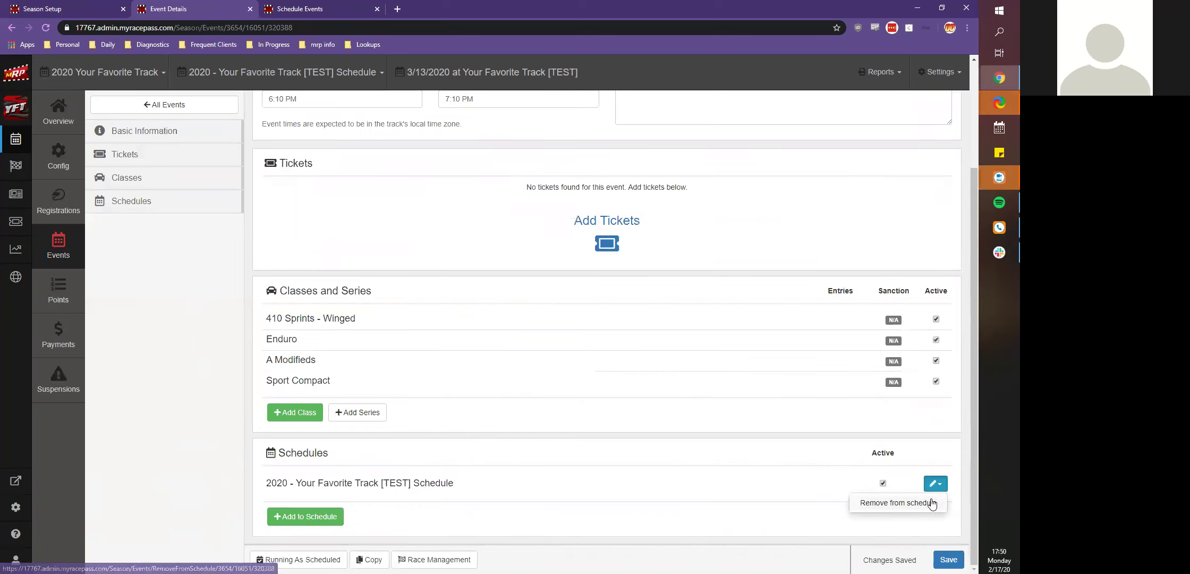
{"action": "left_click", "coordinate": [931, 503]}
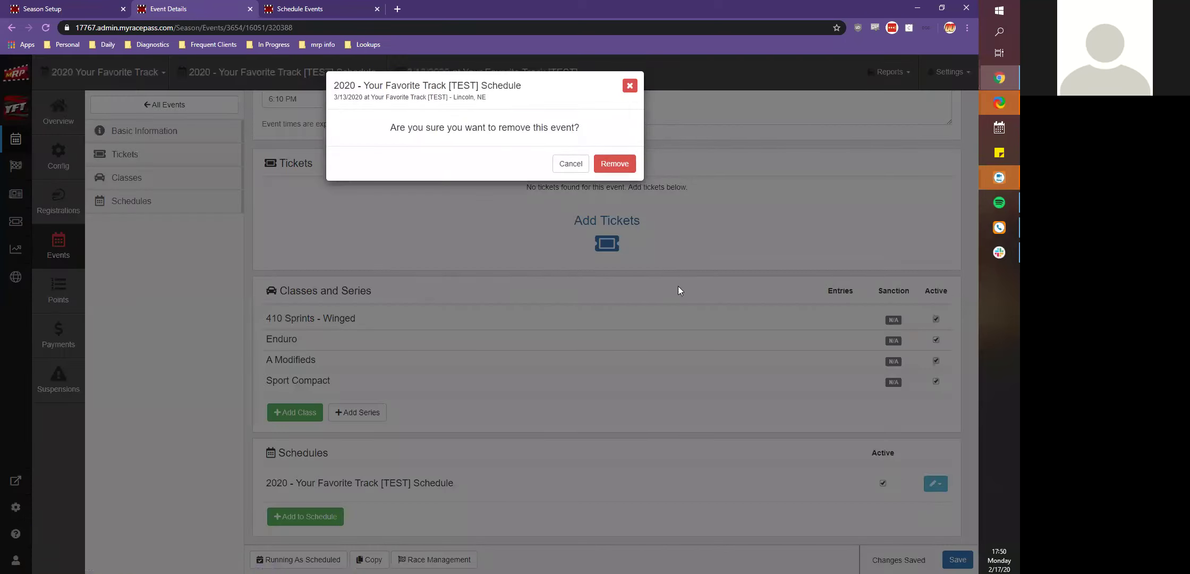
{"action": "left_click", "coordinate": [599, 165]}
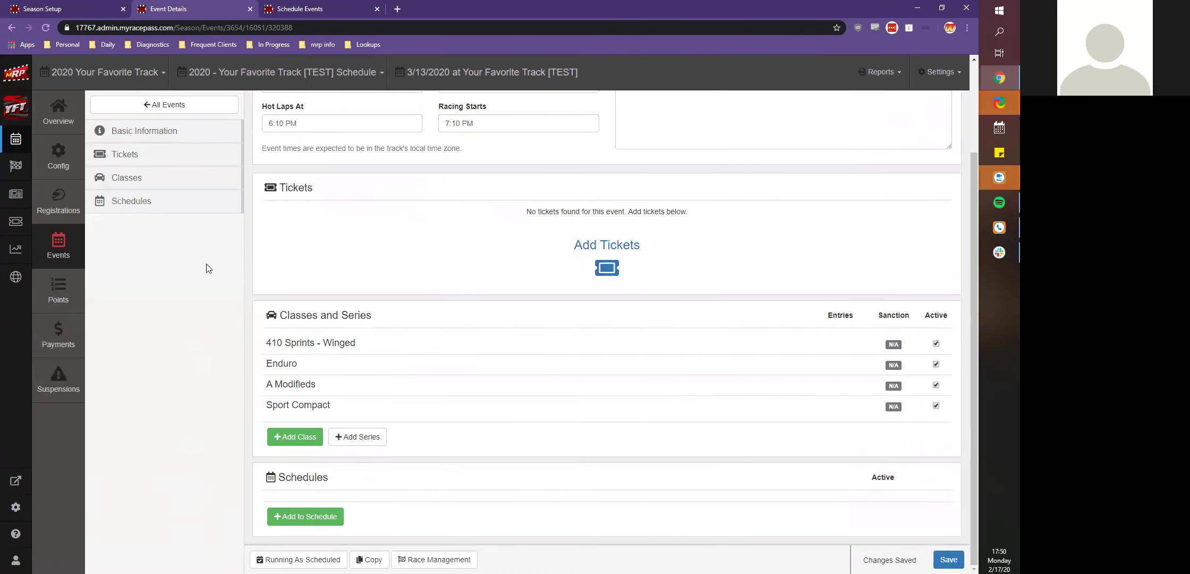
{"action": "left_click", "coordinate": [51, 258]}
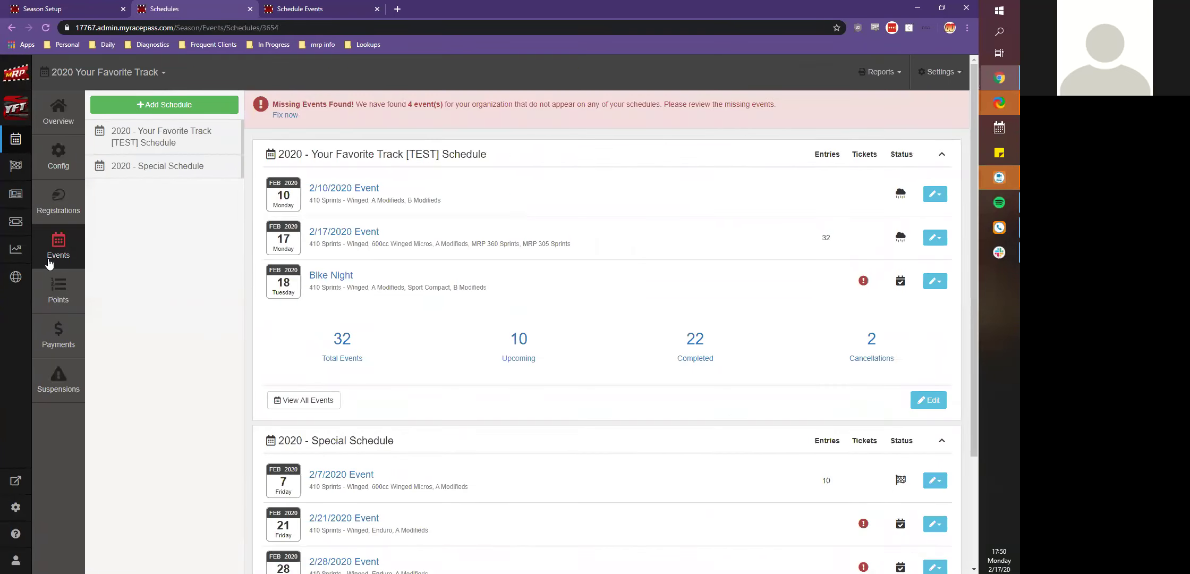
- Check Bike Night's details, review the March events, then go to the track's registrations
{"action": "scroll", "coordinate": [349, 278], "scroll_direction": "down", "scroll_amount": 4}
{"action": "scroll", "coordinate": [349, 278], "scroll_direction": "up", "scroll_amount": 4}
{"action": "left_click", "coordinate": [331, 380]}
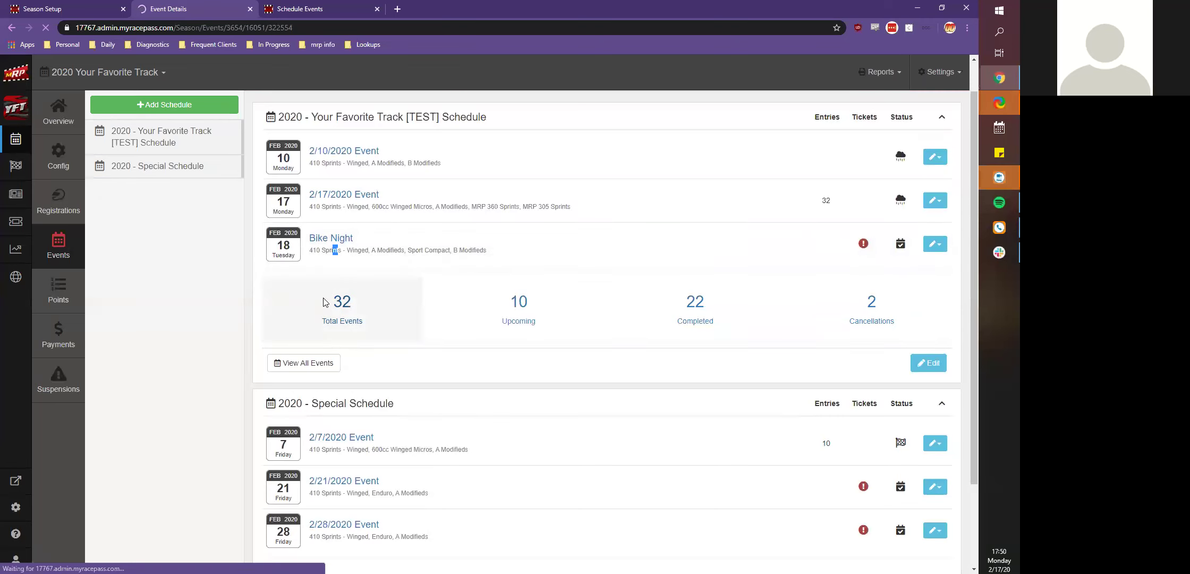
{"action": "scroll", "coordinate": [282, 429], "scroll_direction": "down", "scroll_amount": 3}
{"action": "key", "text": "alt+Left"}
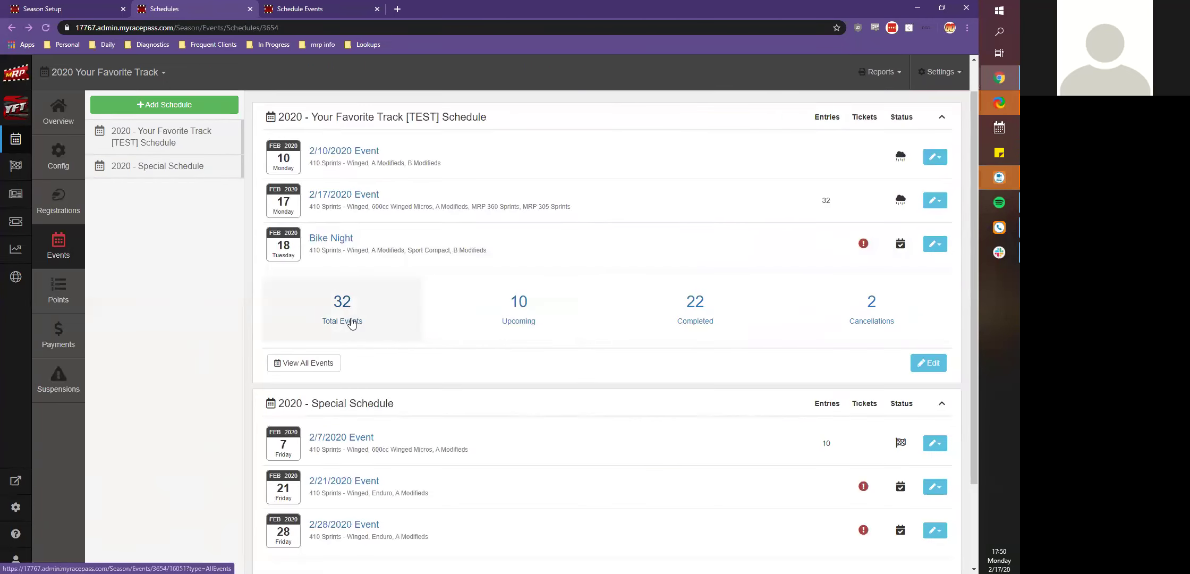
{"action": "left_click", "coordinate": [176, 303]}
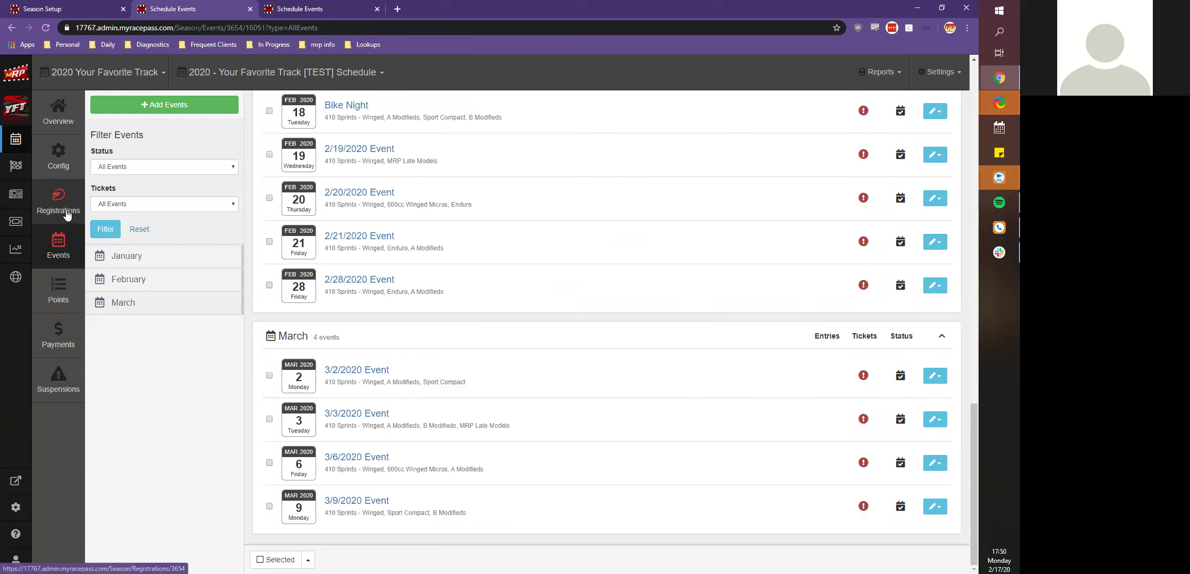
{"action": "left_click", "coordinate": [67, 214]}
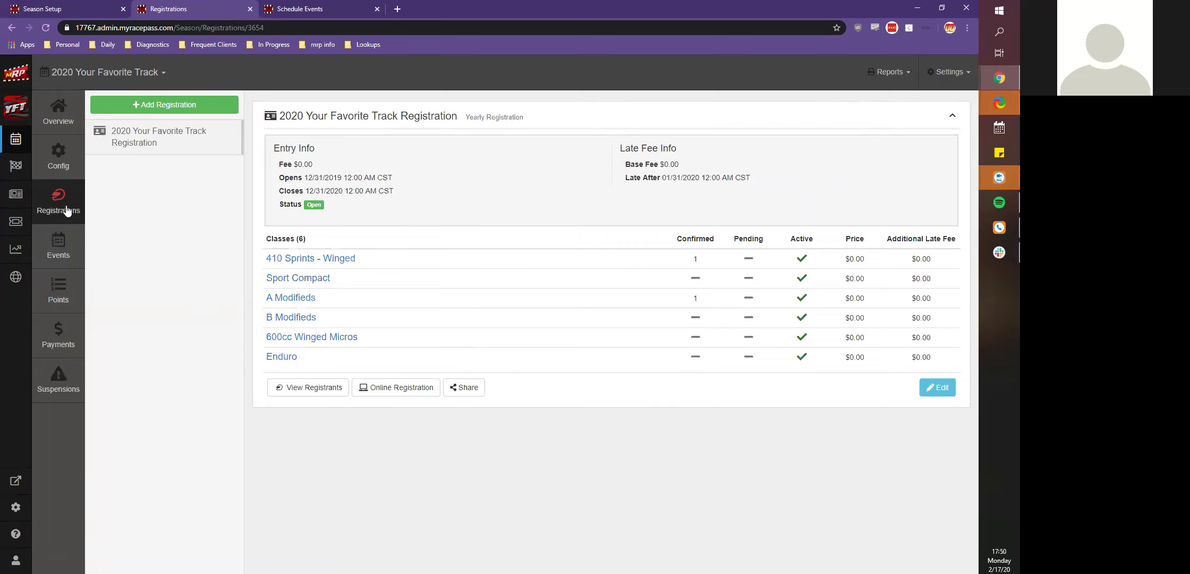
- Start a new registration to get the Yearly, Event or General type choices
{"action": "left_click", "coordinate": [166, 103]}
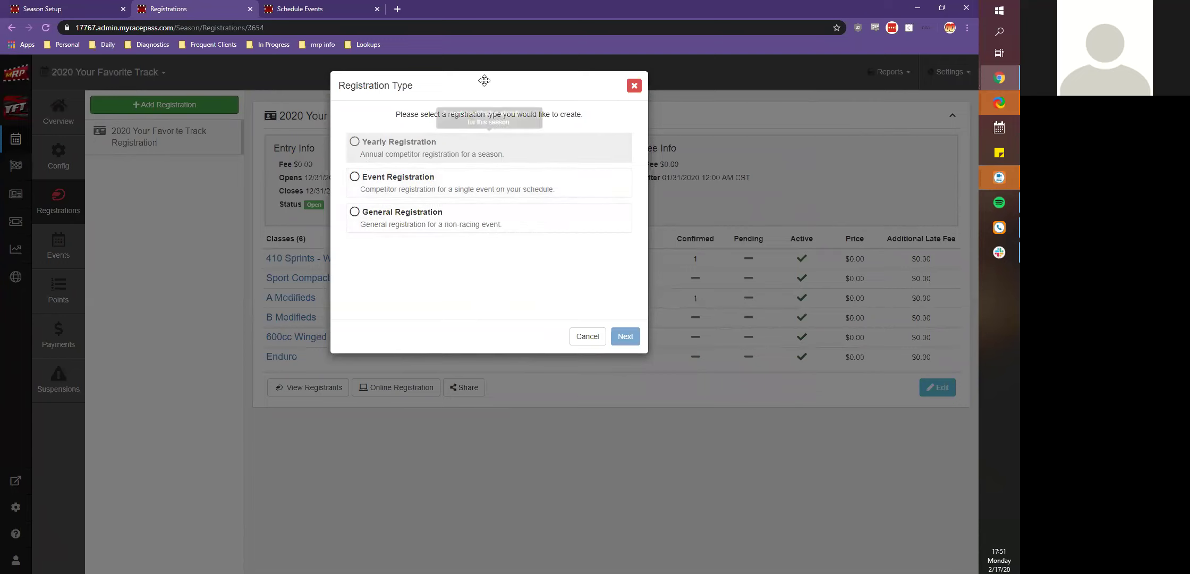
- Dismiss the new registration type choice, check the 2020 track registration settings, and go back
{"action": "left_click", "coordinate": [634, 86]}
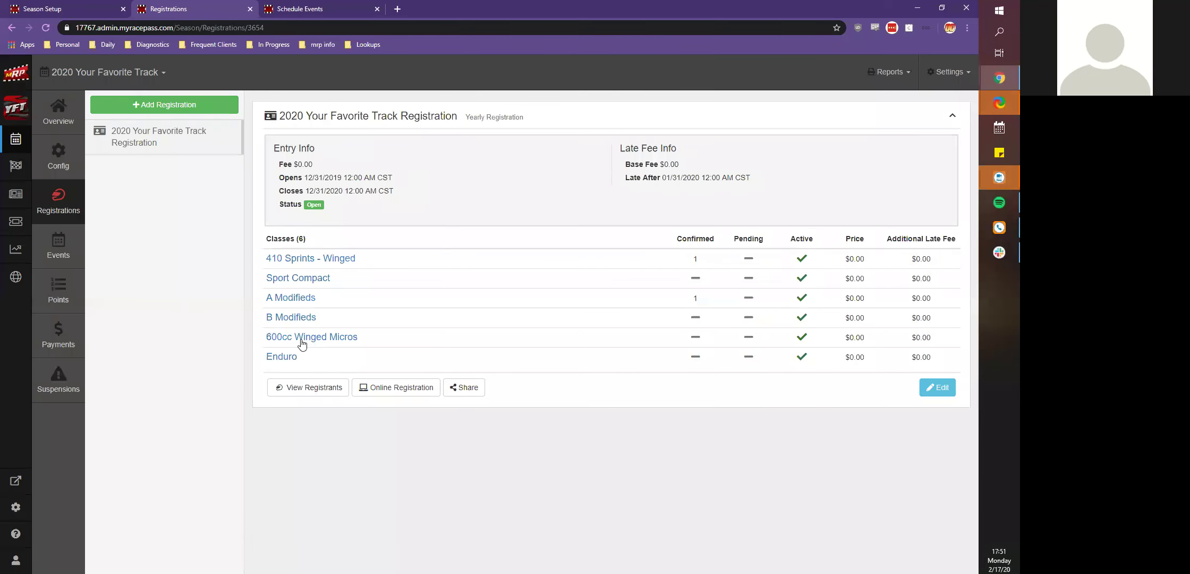
{"action": "left_click", "coordinate": [937, 388]}
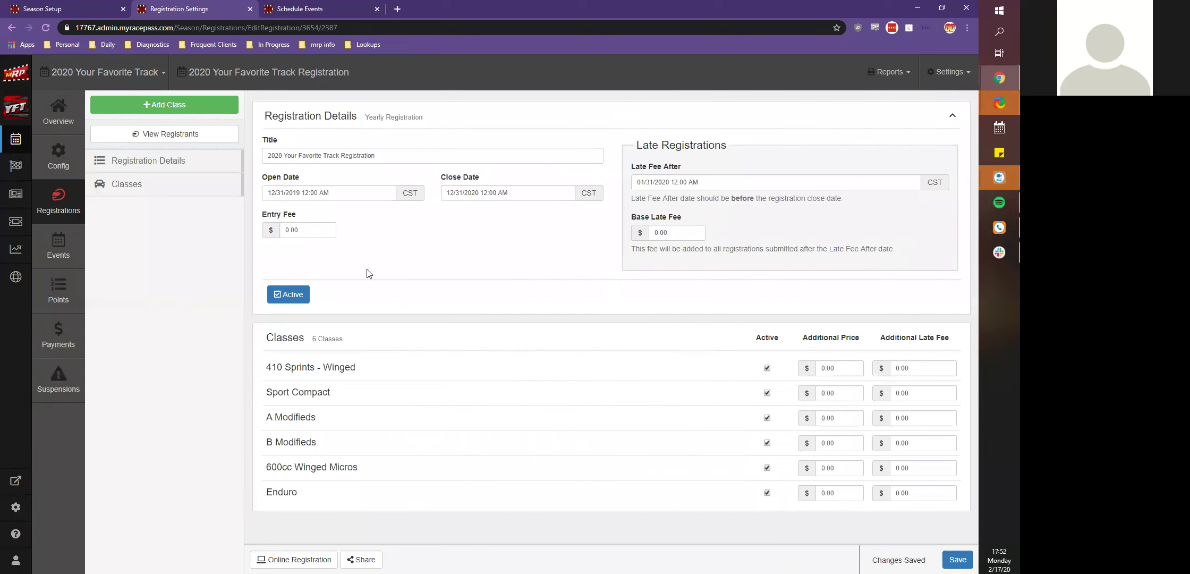
{"action": "left_click", "coordinate": [13, 29]}
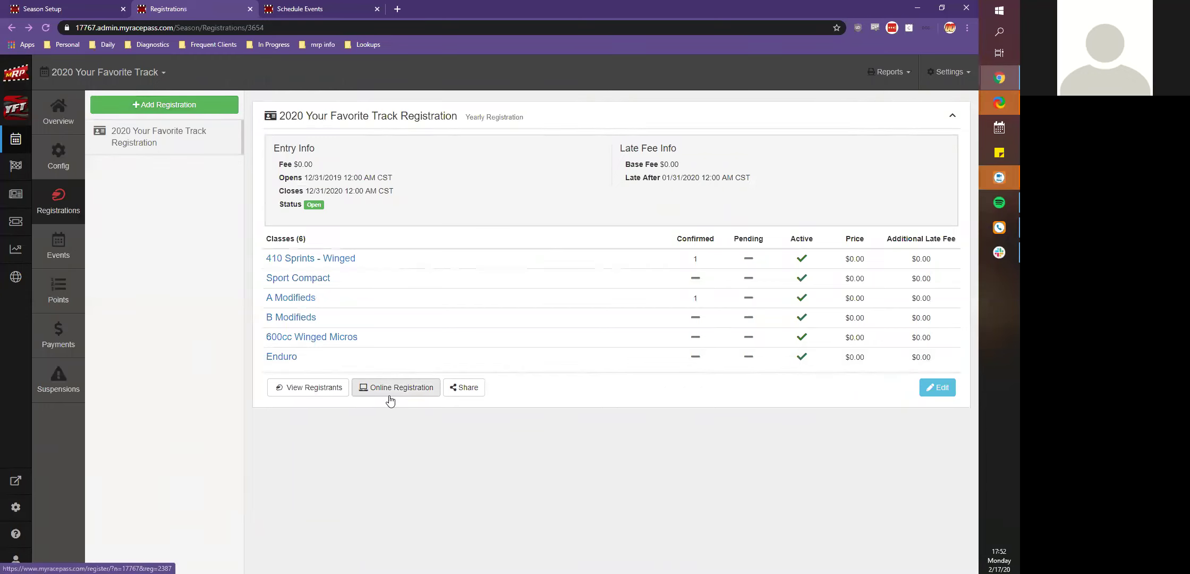
- On the public registration page, choose A Modifieds and the existing competitor
{"action": "left_click", "coordinate": [378, 392]}
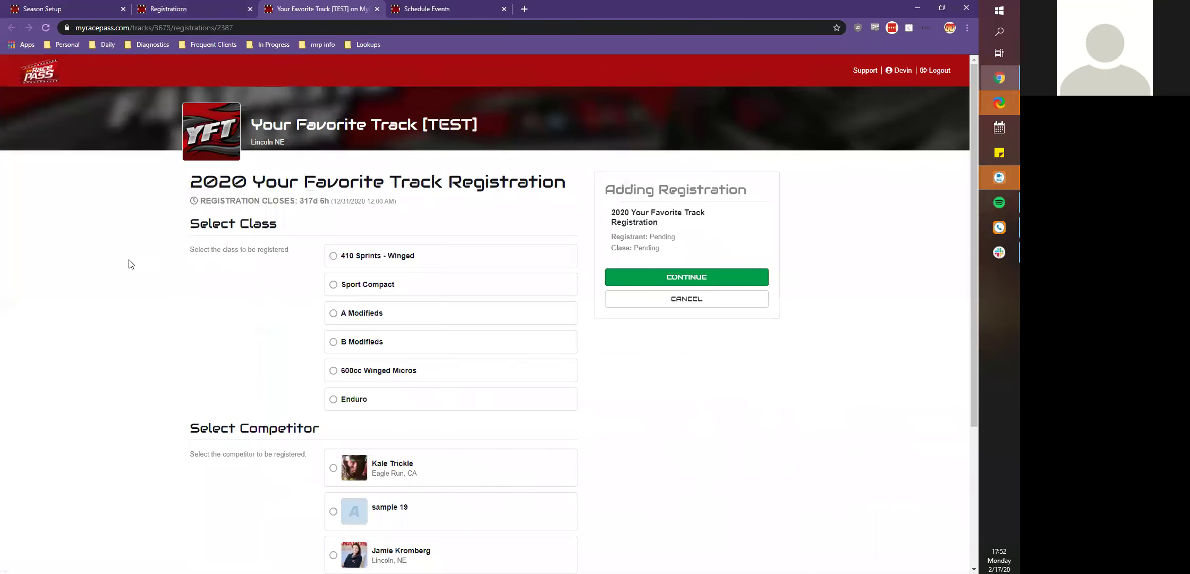
{"action": "scroll", "coordinate": [123, 274], "scroll_direction": "down", "scroll_amount": 3}
{"action": "scroll", "coordinate": [234, 277], "scroll_direction": "up", "scroll_amount": 3}
{"action": "scroll", "coordinate": [233, 276], "scroll_direction": "down", "scroll_amount": 1}
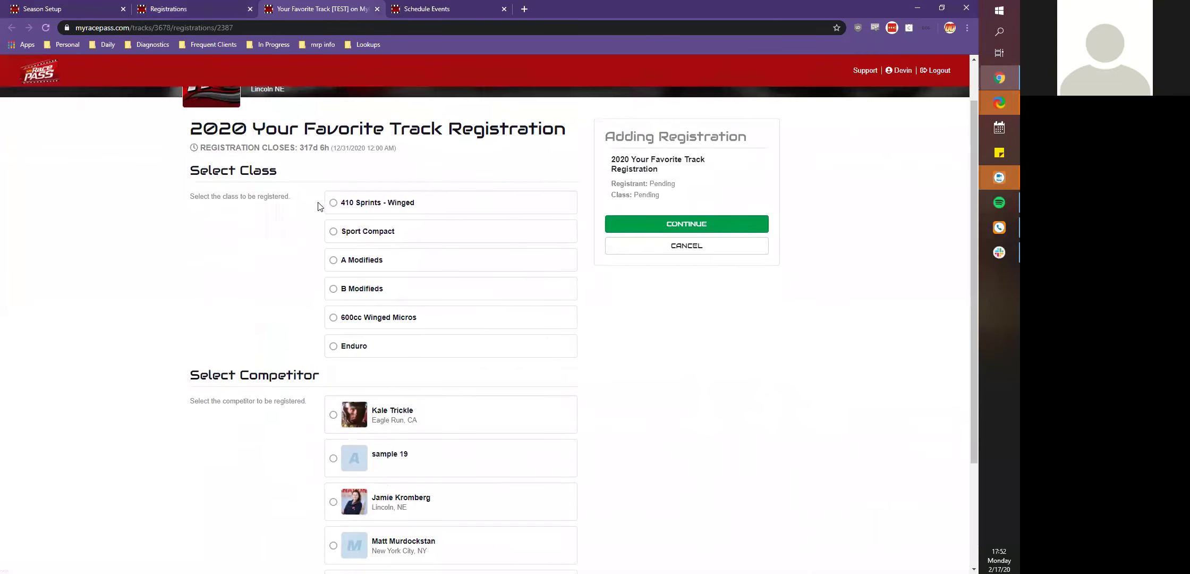
{"action": "scroll", "coordinate": [318, 297], "scroll_direction": "down", "scroll_amount": 1}
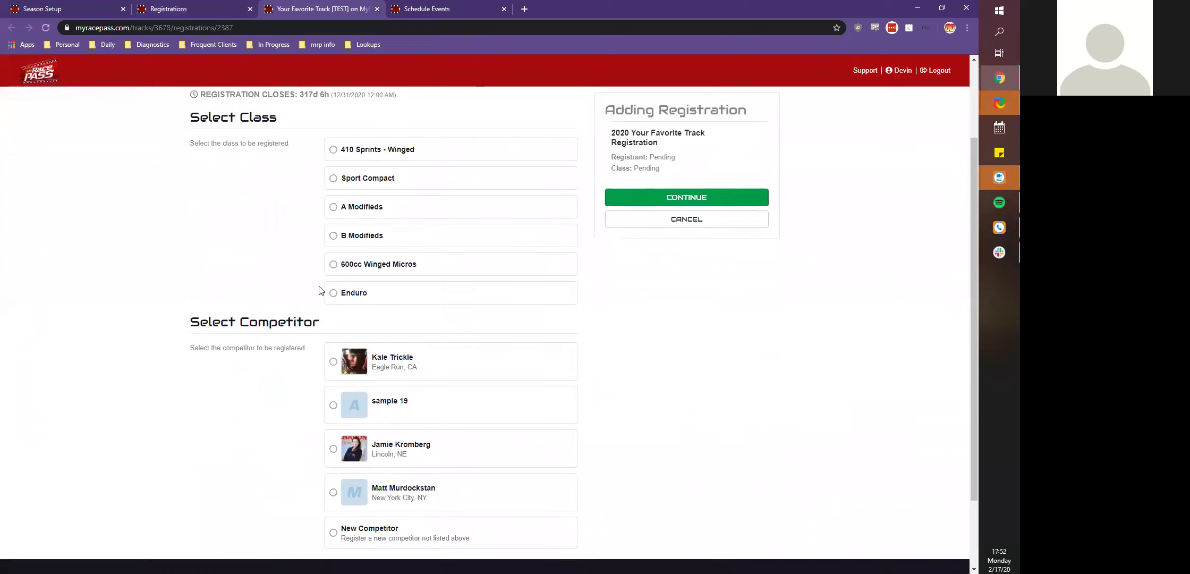
{"action": "left_click", "coordinate": [347, 218]}
{"action": "scroll", "coordinate": [324, 223], "scroll_direction": "down", "scroll_amount": 2}
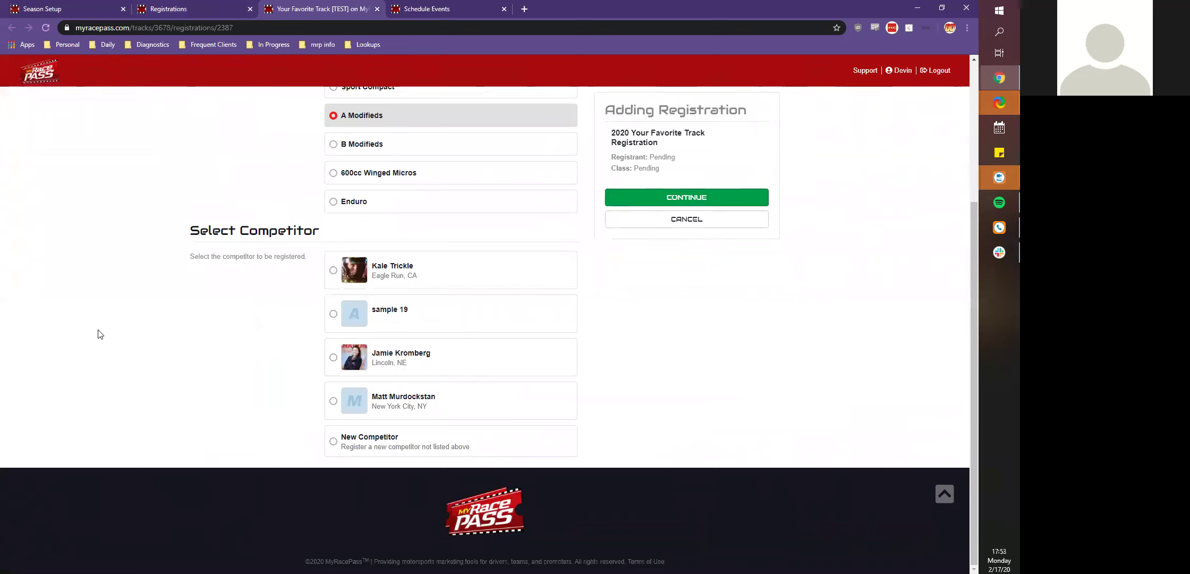
{"action": "left_click", "coordinate": [333, 269]}
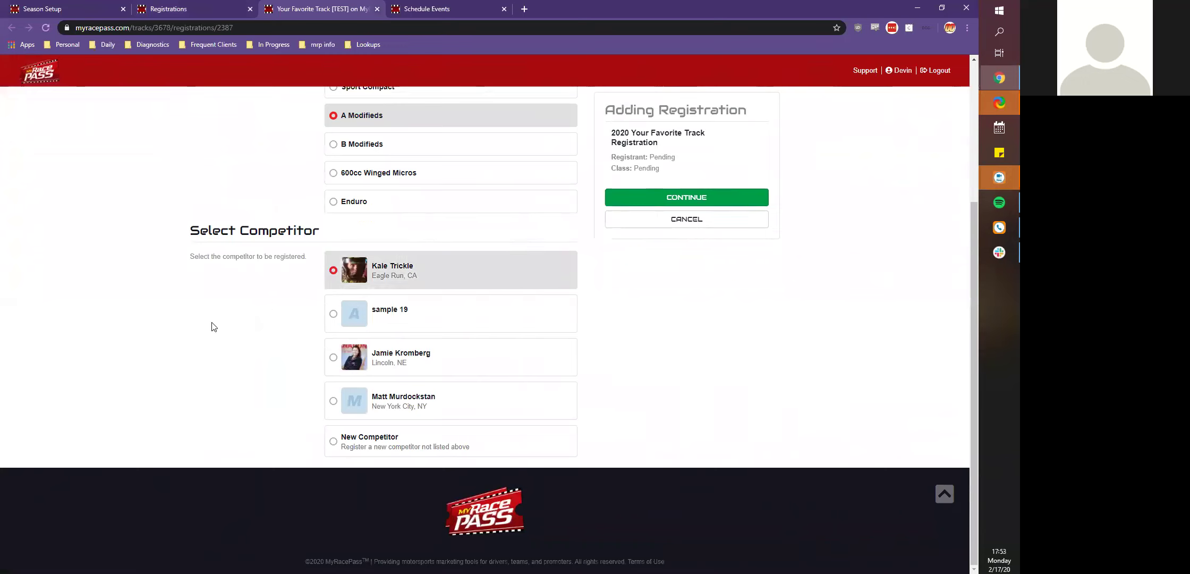
{"action": "scroll", "coordinate": [314, 345], "scroll_direction": "up", "scroll_amount": 3}
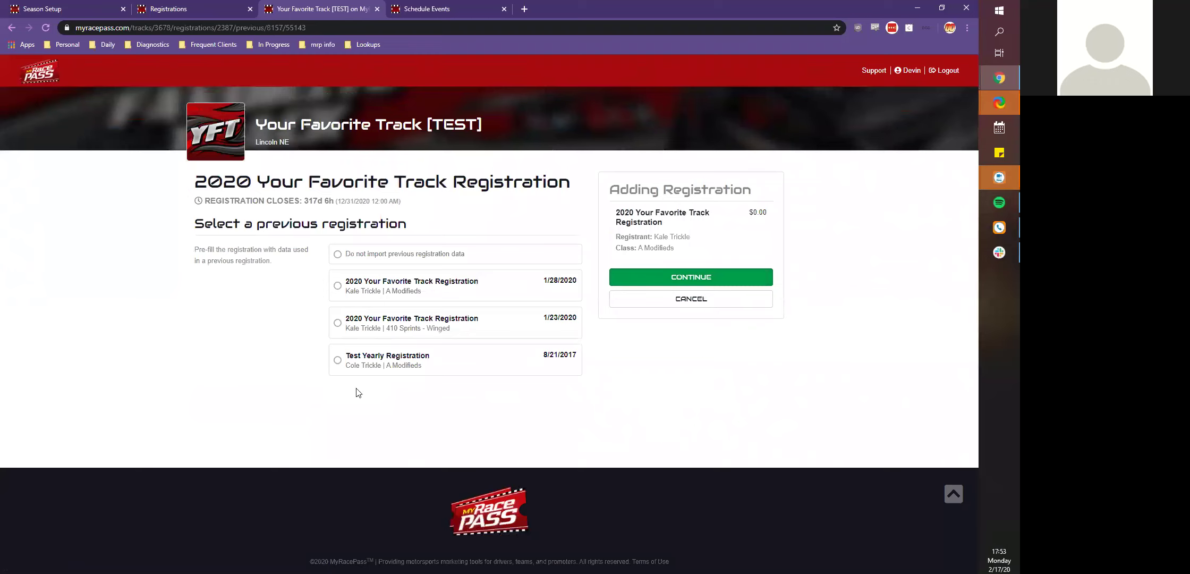
- Prefill from the 1/28/2020 A Modifieds registration, review the form, and add it as pending
{"action": "left_click", "coordinate": [364, 289]}
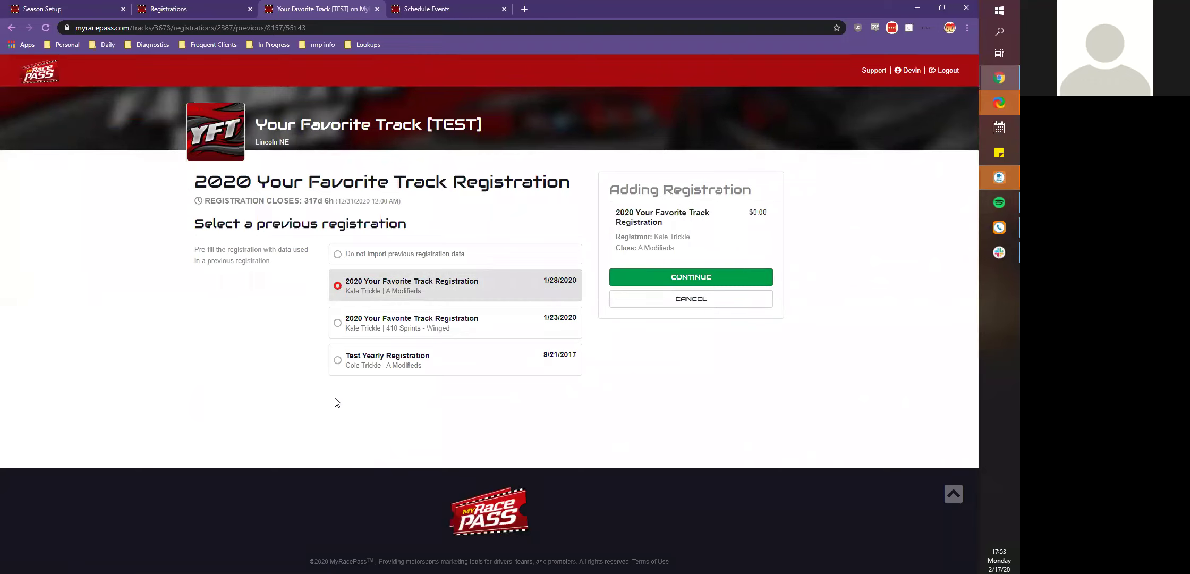
{"action": "left_click", "coordinate": [654, 277]}
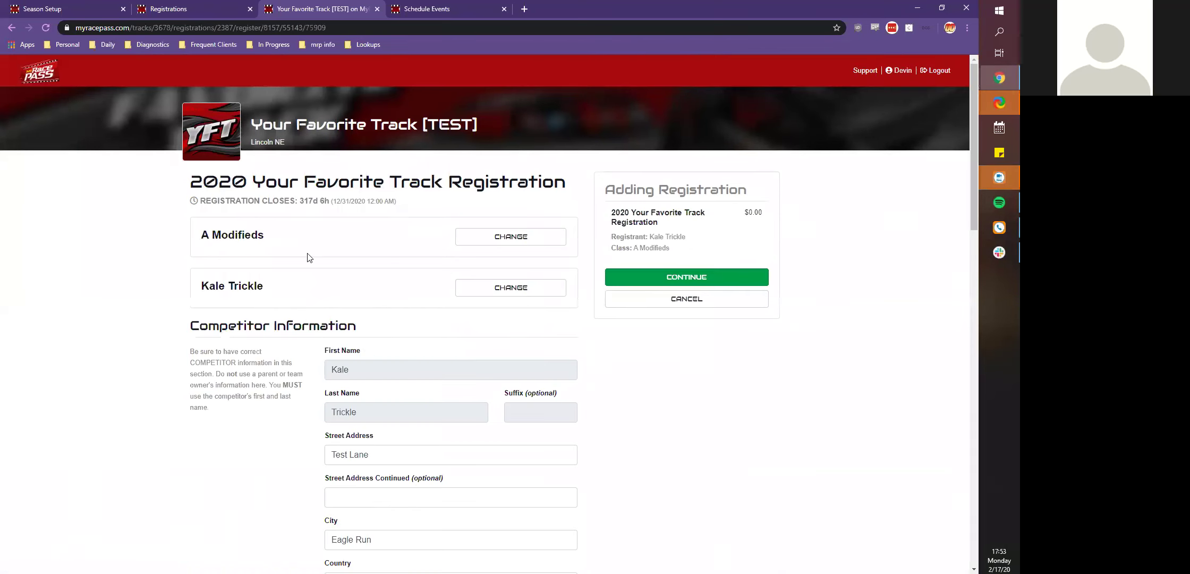
{"action": "scroll", "coordinate": [371, 238], "scroll_direction": "down", "scroll_amount": 4}
{"action": "scroll", "coordinate": [372, 236], "scroll_direction": "down", "scroll_amount": 4}
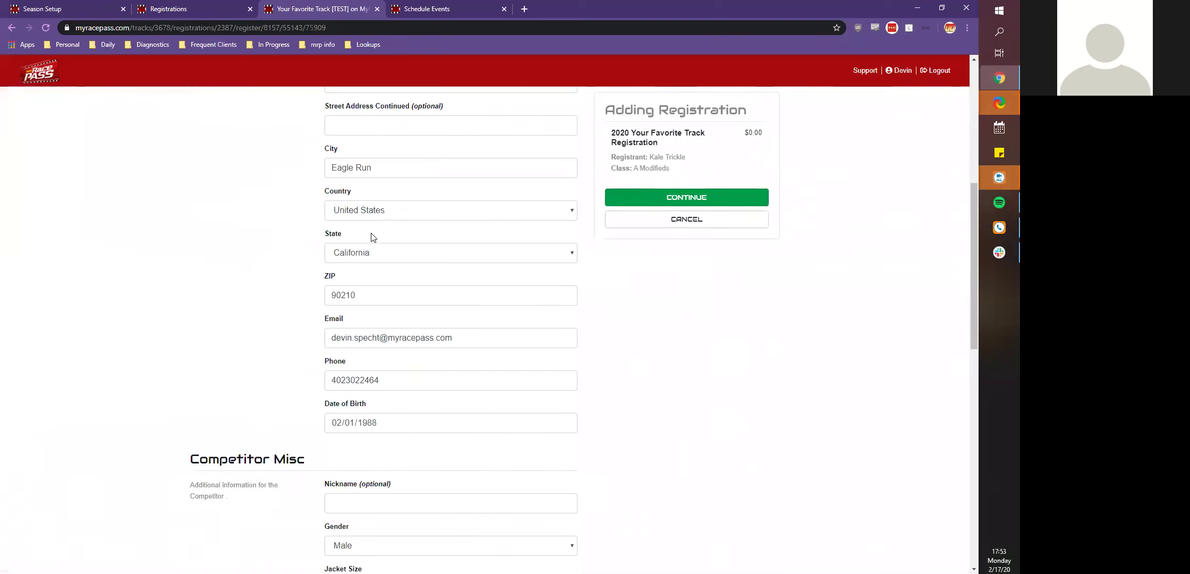
{"action": "scroll", "coordinate": [239, 265], "scroll_direction": "down", "scroll_amount": 5}
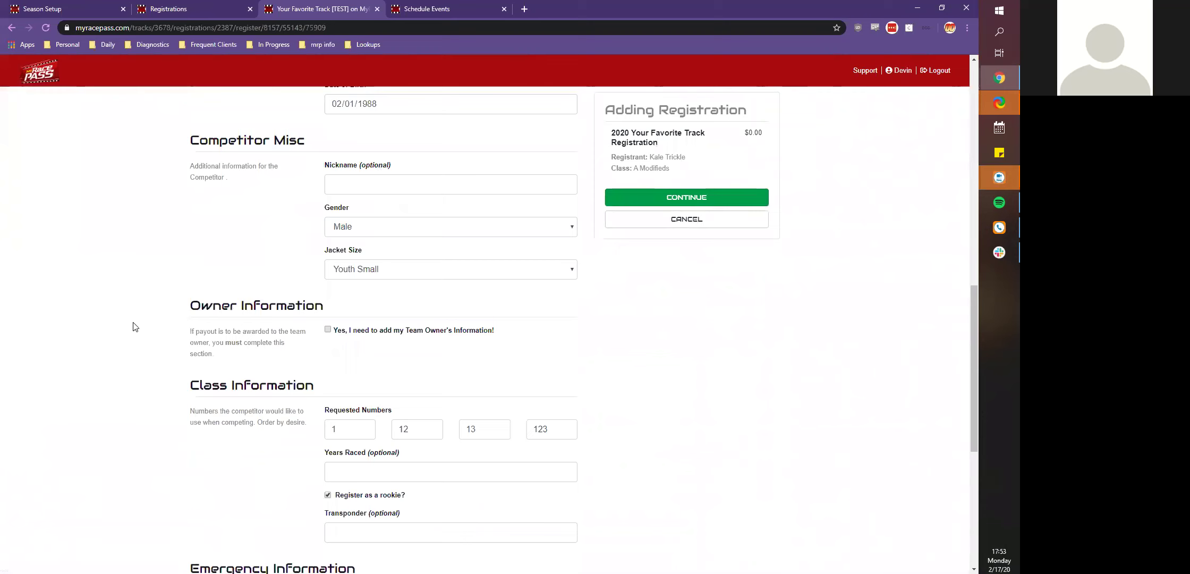
{"action": "scroll", "coordinate": [369, 284], "scroll_direction": "down", "scroll_amount": 4}
{"action": "scroll", "coordinate": [311, 229], "scroll_direction": "down", "scroll_amount": 5}
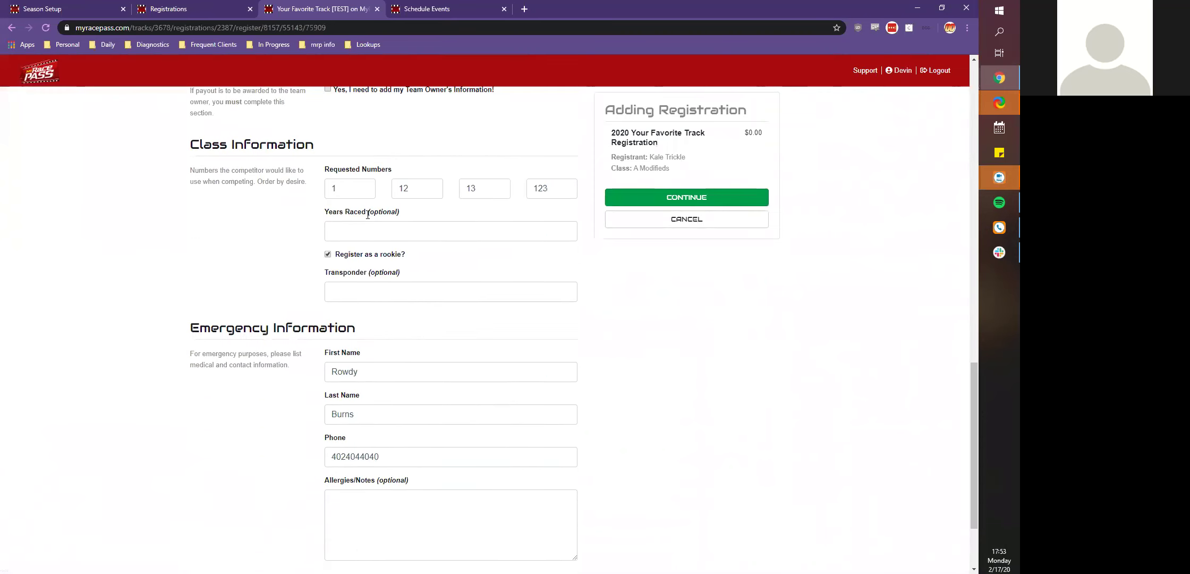
{"action": "scroll", "coordinate": [656, 182], "scroll_direction": "up", "scroll_amount": 15}
{"action": "scroll", "coordinate": [656, 182], "scroll_direction": "up", "scroll_amount": 5}
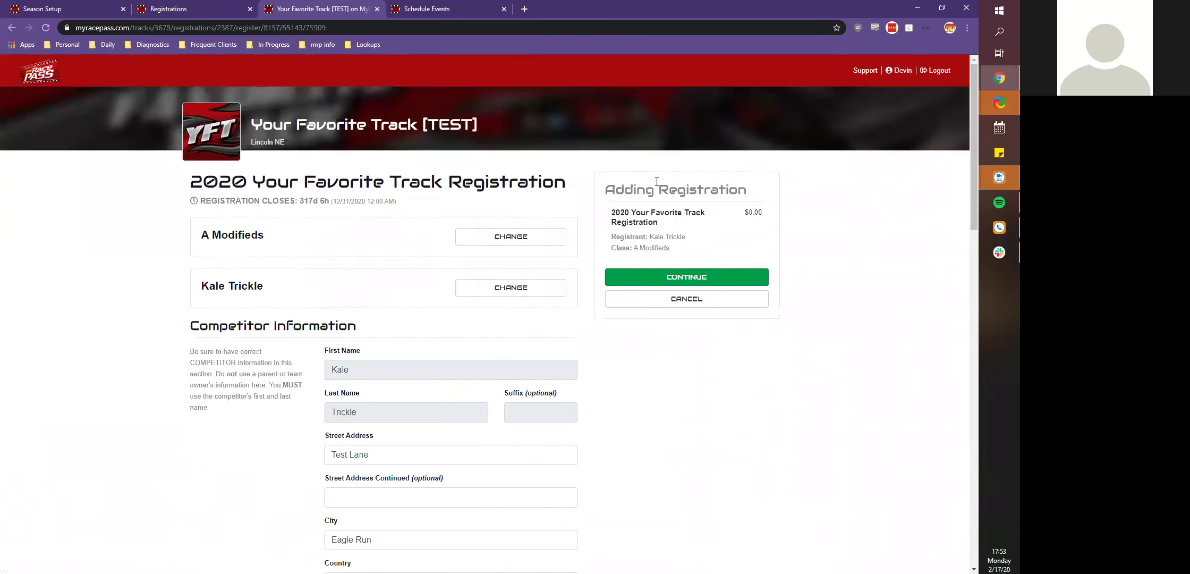
{"action": "left_click", "coordinate": [653, 277]}
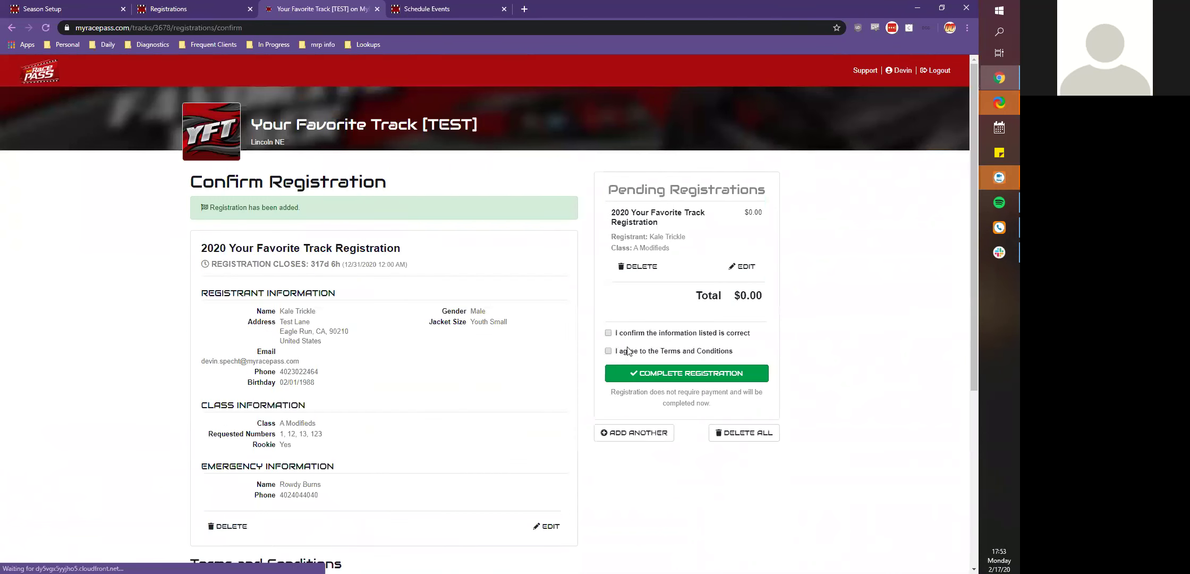
- Confirm the information, agree to the Terms, and complete the free A Modifieds registration
{"action": "scroll", "coordinate": [277, 287], "scroll_direction": "down", "scroll_amount": 5}
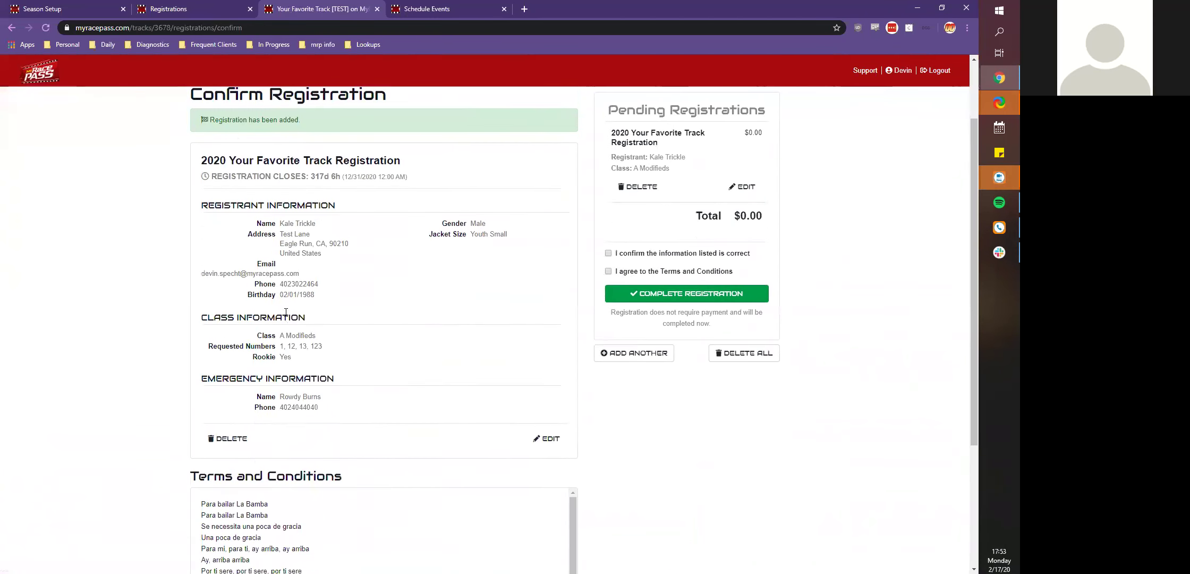
{"action": "left_click", "coordinate": [608, 255]}
{"action": "scroll", "coordinate": [292, 417], "scroll_direction": "up", "scroll_amount": 1}
{"action": "scroll", "coordinate": [297, 421], "scroll_direction": "up", "scroll_amount": 1}
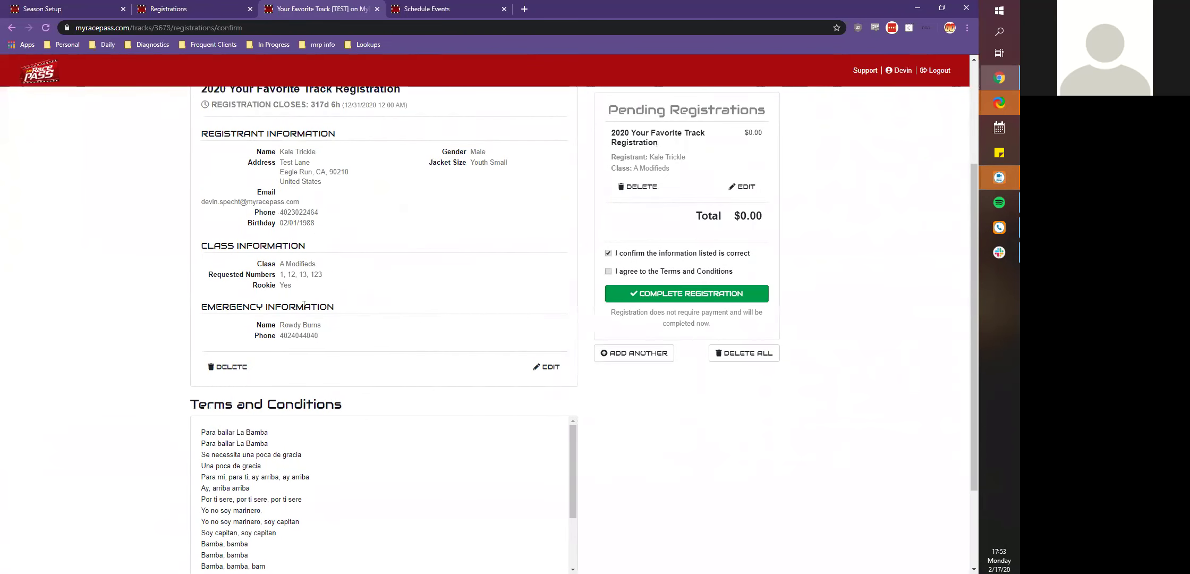
{"action": "scroll", "coordinate": [427, 439], "scroll_direction": "down", "scroll_amount": 5}
{"action": "scroll", "coordinate": [266, 404], "scroll_direction": "up", "scroll_amount": 3}
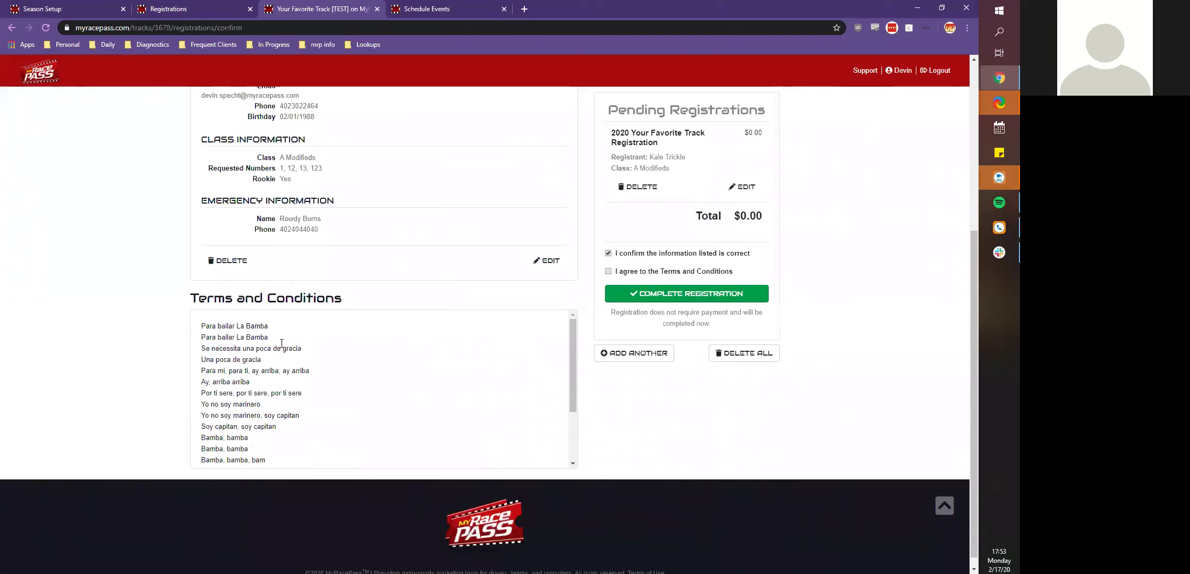
{"action": "left_click", "coordinate": [608, 272]}
{"action": "scroll", "coordinate": [141, 323], "scroll_direction": "up", "scroll_amount": 2}
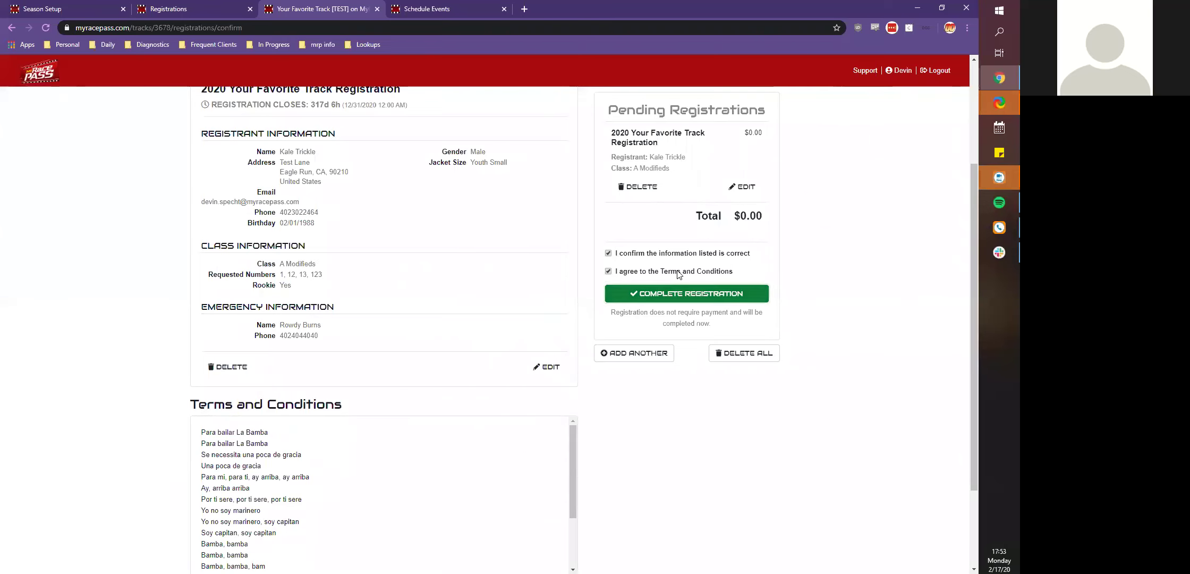
{"action": "left_click", "coordinate": [676, 294]}
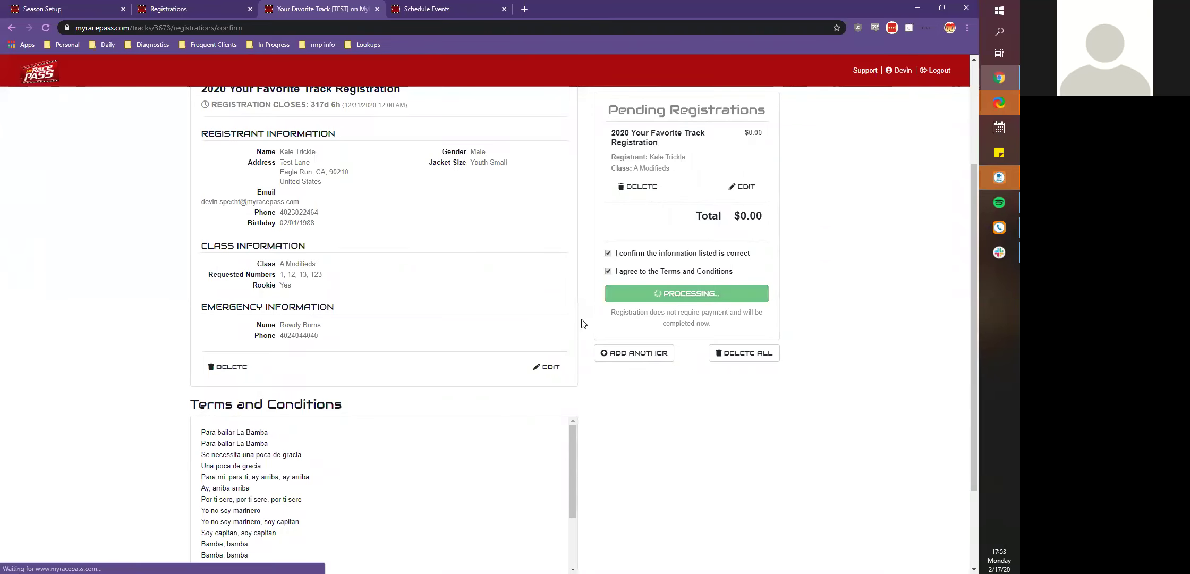
- Review the Registration Complete page with $0.00 invoice 10015, then return to the admin Registrations tab
{"action": "scroll", "coordinate": [223, 313], "scroll_direction": "down", "scroll_amount": 4}
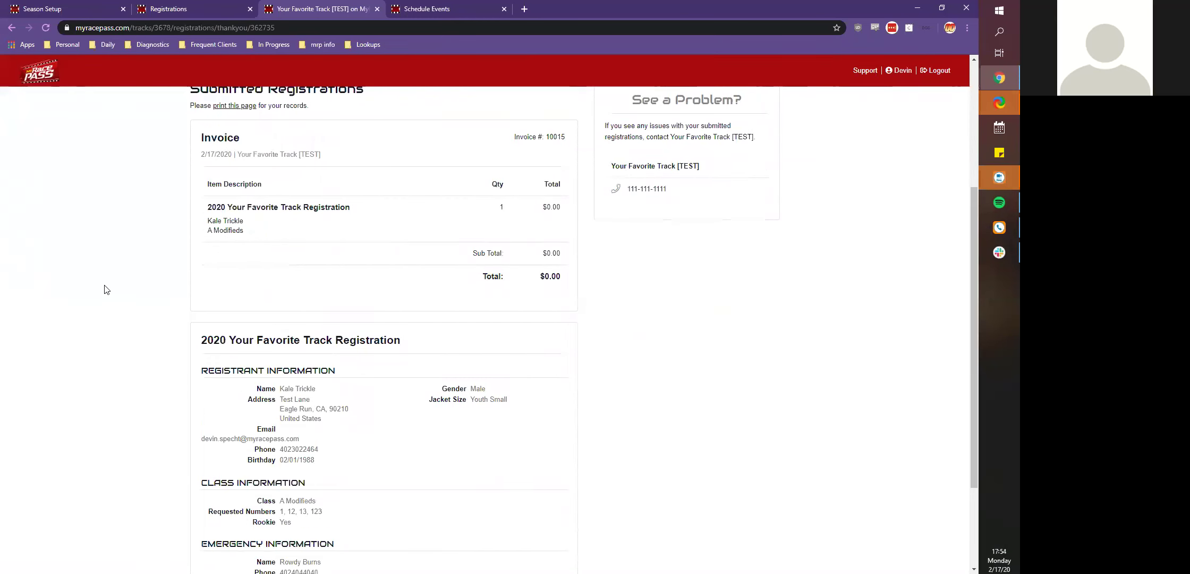
{"action": "scroll", "coordinate": [132, 312], "scroll_direction": "down", "scroll_amount": 3}
{"action": "scroll", "coordinate": [133, 372], "scroll_direction": "up", "scroll_amount": 1}
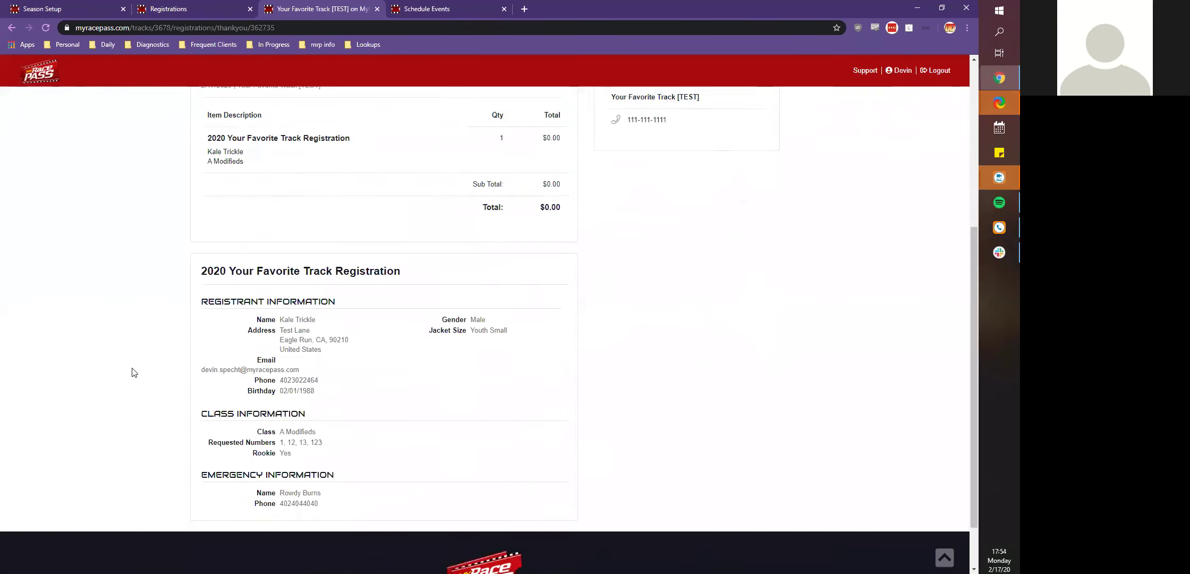
{"action": "scroll", "coordinate": [133, 372], "scroll_direction": "up", "scroll_amount": 5}
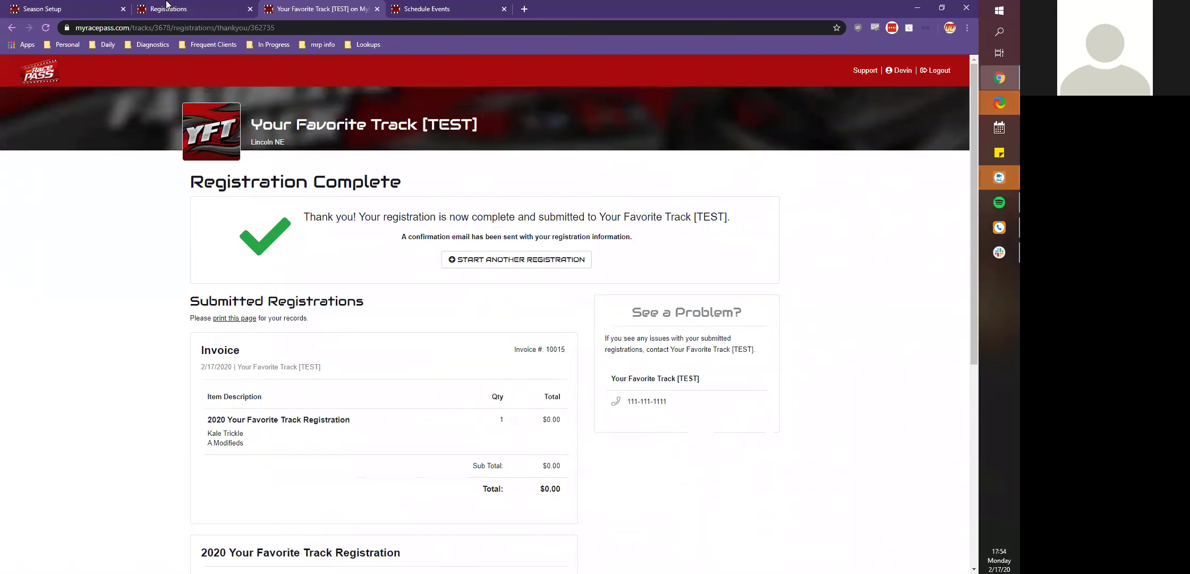
{"action": "left_click", "coordinate": [168, 8]}
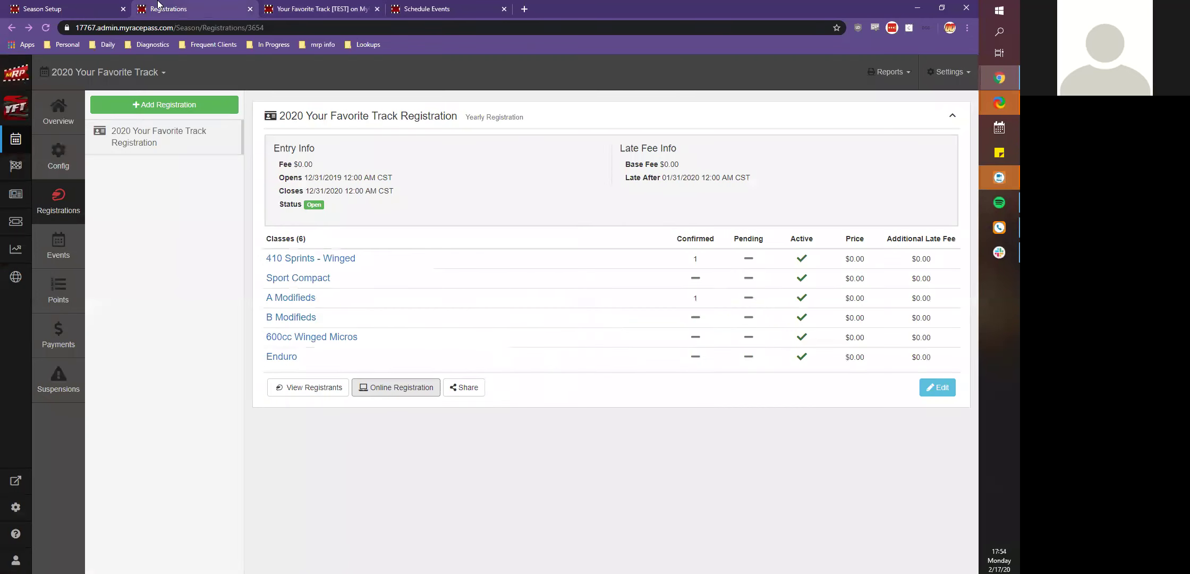
- Confirm the new 2/17/2020 A Modifieds registrant with number 54 and return to the overview
{"action": "left_click", "coordinate": [292, 297]}
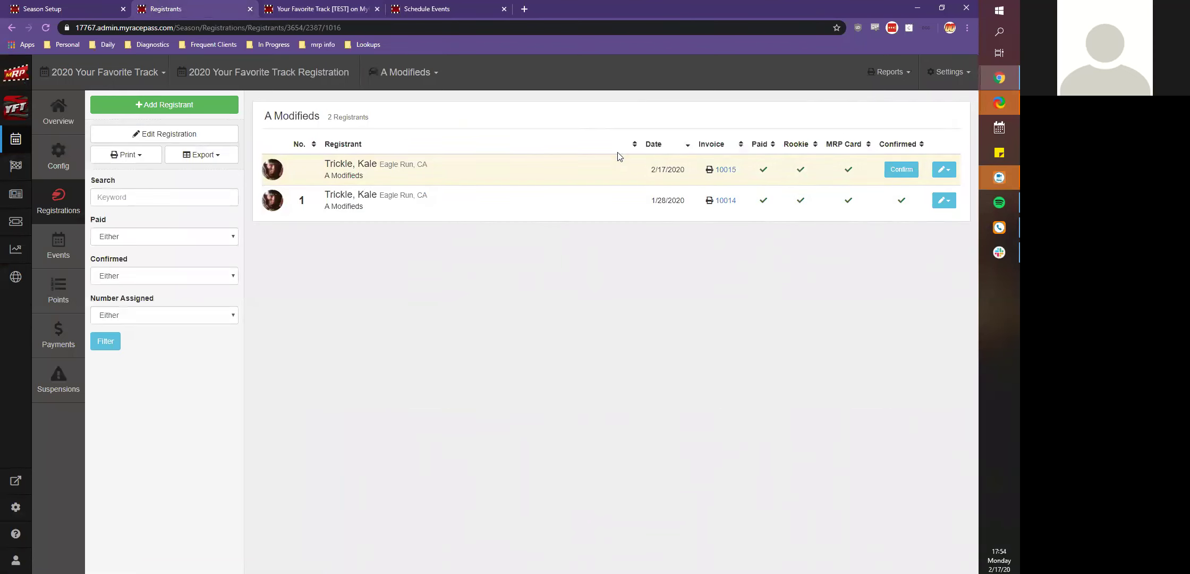
{"action": "left_click", "coordinate": [901, 170]}
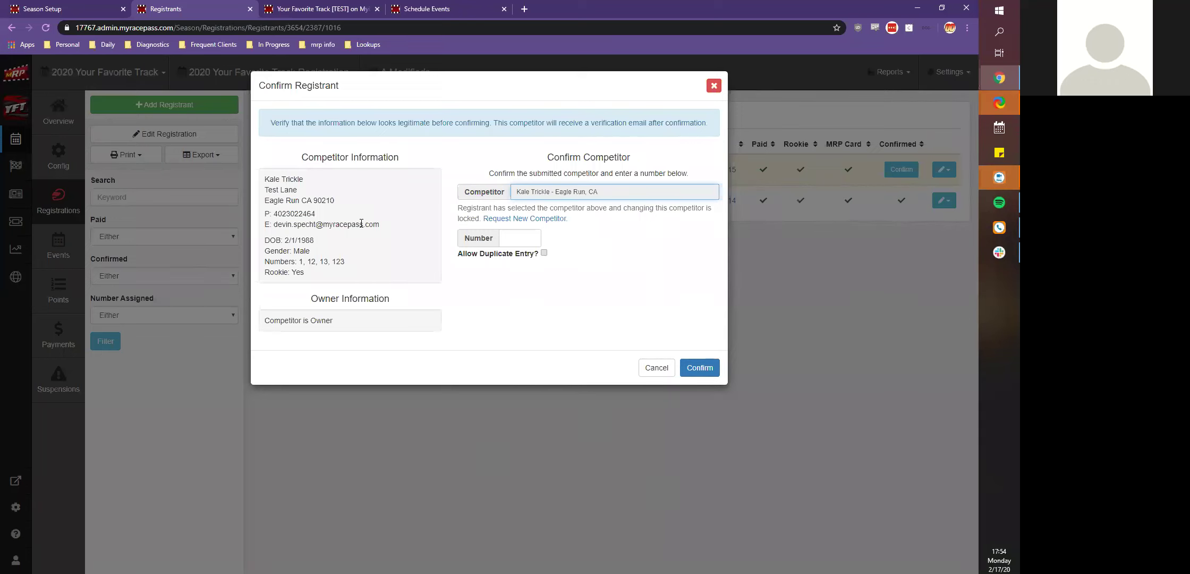
{"action": "type", "text": "54"}
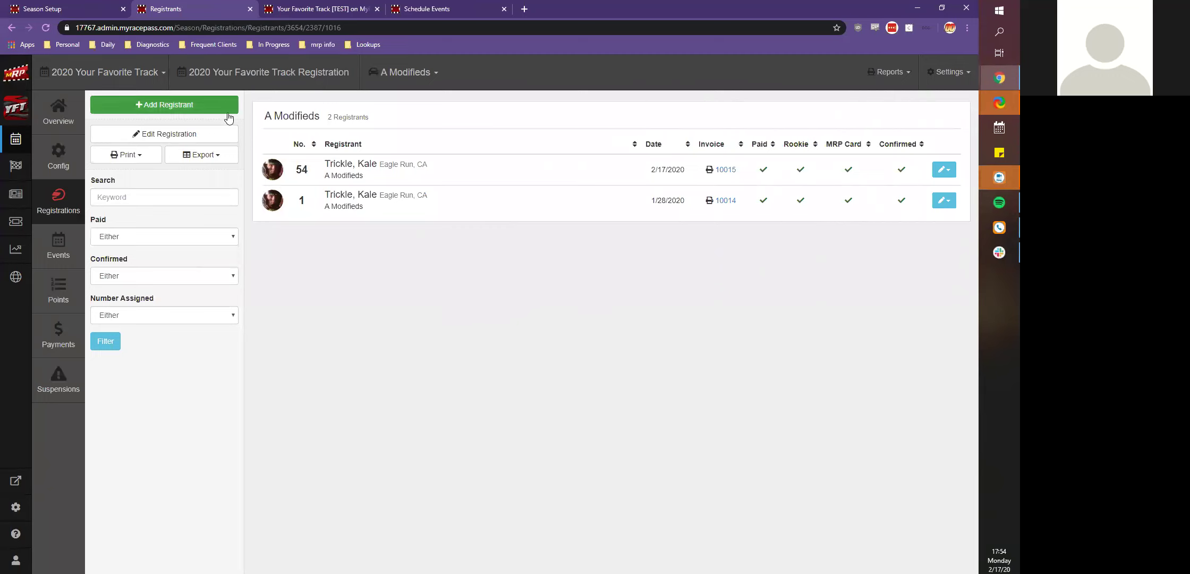
{"action": "key", "text": "alt+Left"}
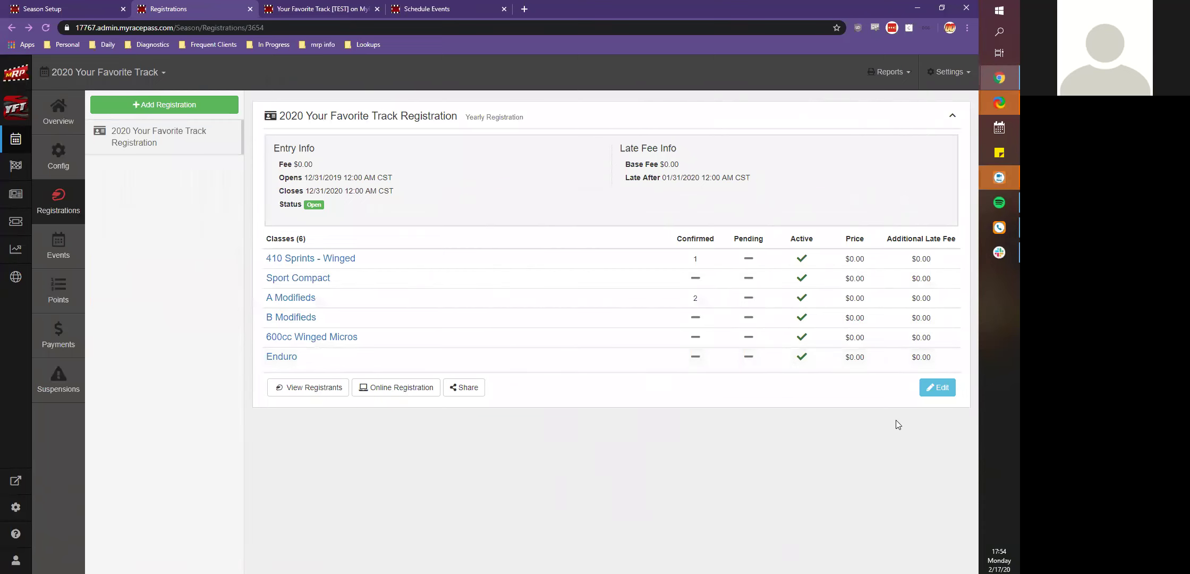
- Open the registration settings showing the $0.00 entry fee, late fees after 01/31/2020, and six classes
{"action": "left_click", "coordinate": [937, 387]}
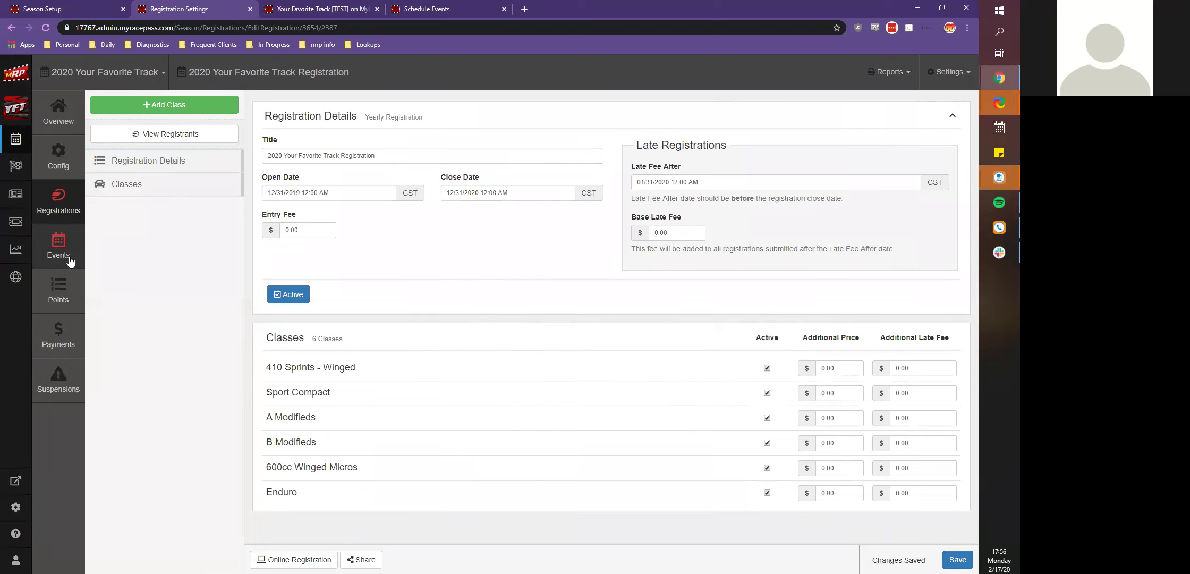
- Close the public track Registration Complete page
{"action": "left_click", "coordinate": [316, 5]}
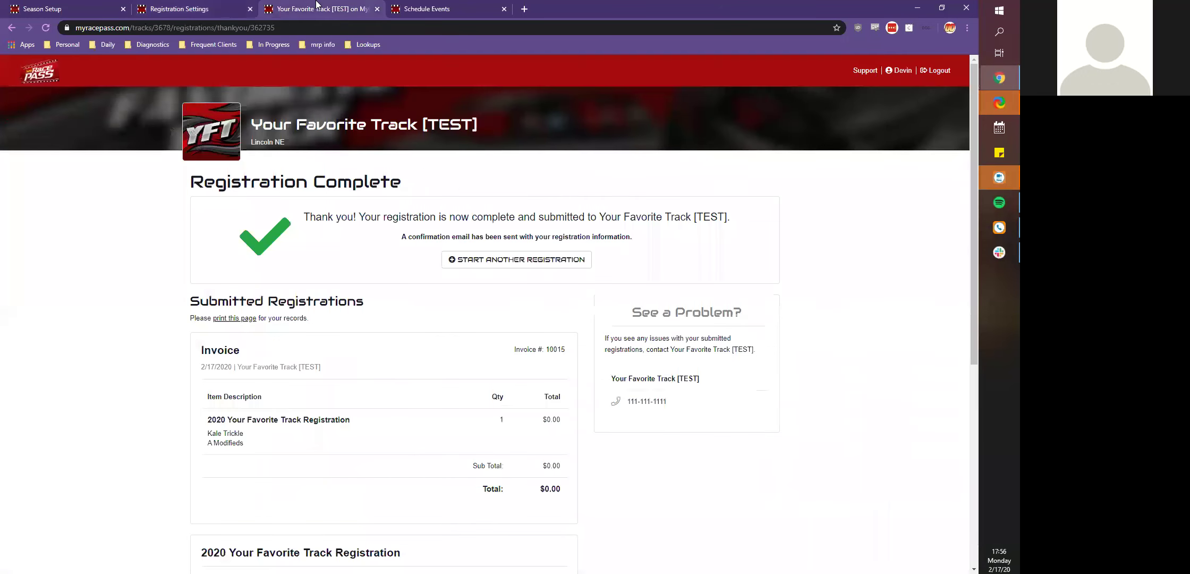
{"action": "left_click", "coordinate": [422, 8]}
{"action": "left_click", "coordinate": [372, 10]}
{"action": "left_click", "coordinate": [378, 9]}
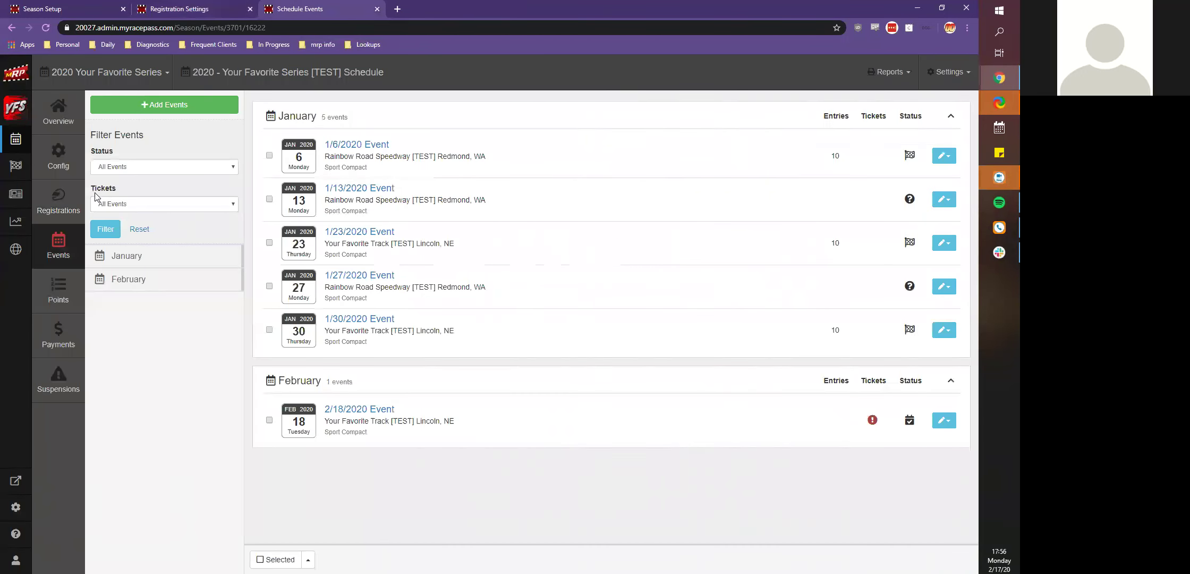
- Add Sport Compact to the 2020 Your Favorite Series Registration and open its online registration form
{"action": "left_click", "coordinate": [58, 201]}
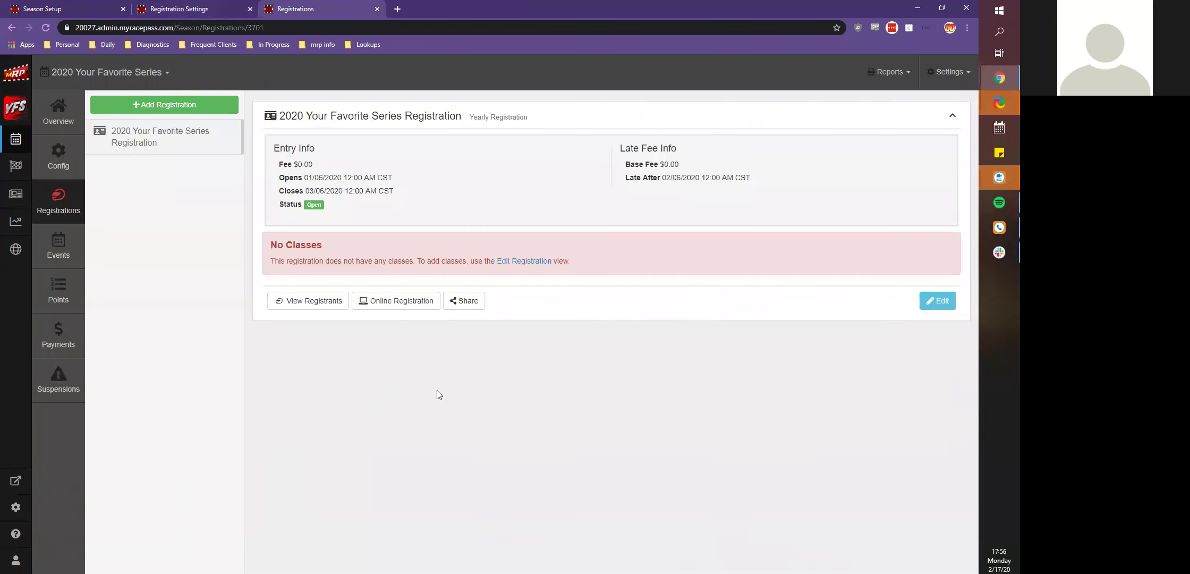
{"action": "left_click", "coordinate": [921, 303]}
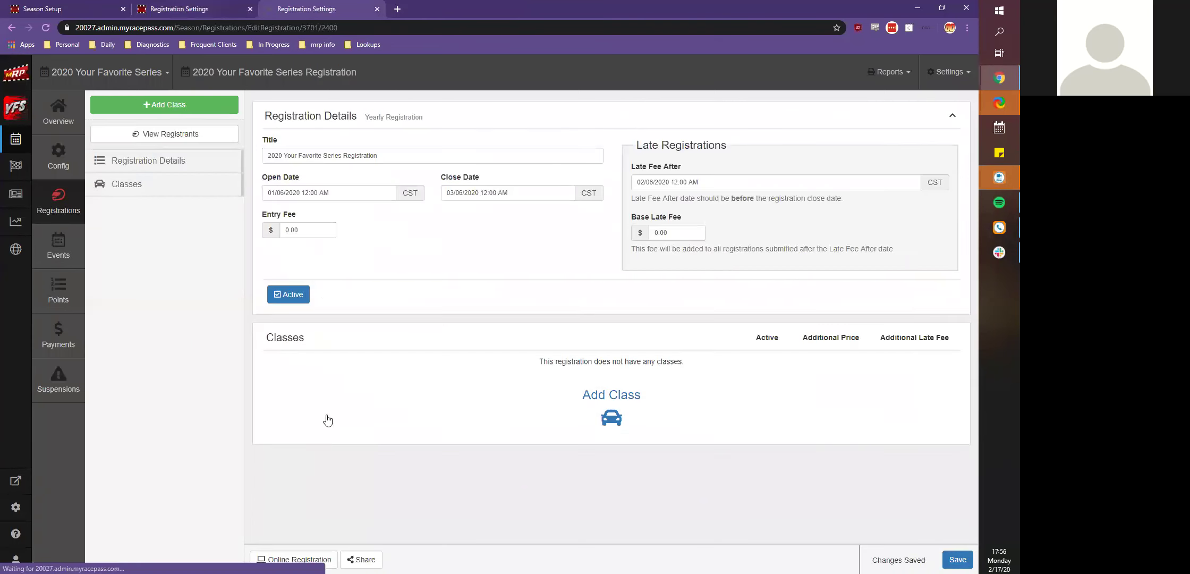
{"action": "left_click", "coordinate": [611, 394]}
{"action": "left_click", "coordinate": [494, 134]}
{"action": "left_click", "coordinate": [626, 309]}
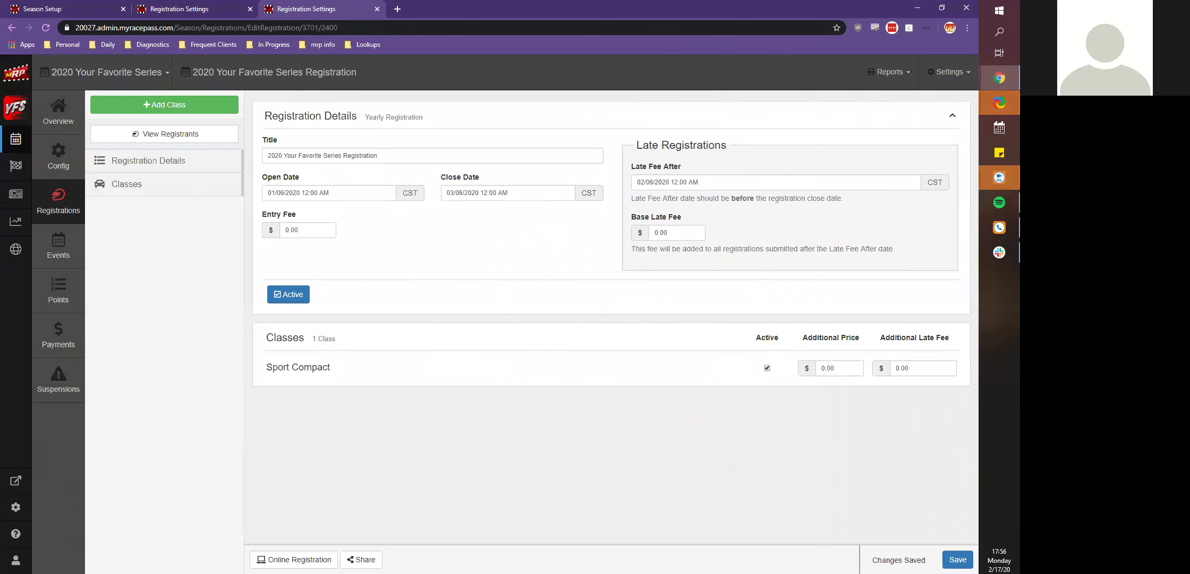
{"action": "left_click", "coordinate": [277, 558]}
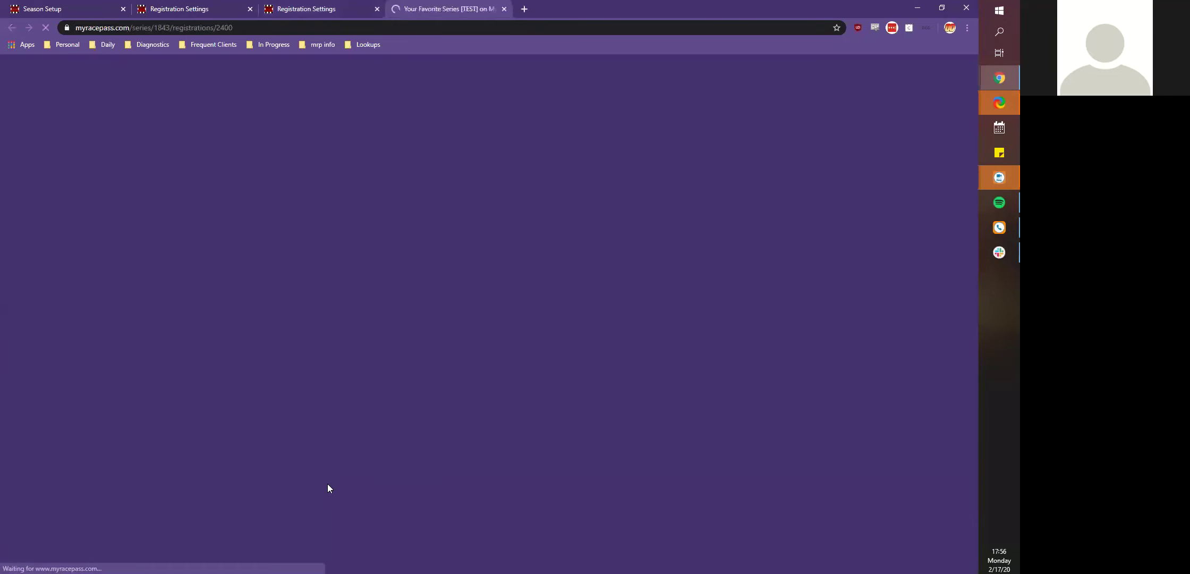
- Register the existing competitor in Sport Compact, prefilled from the 2/17/2020 track registration
{"action": "left_click", "coordinate": [338, 332]}
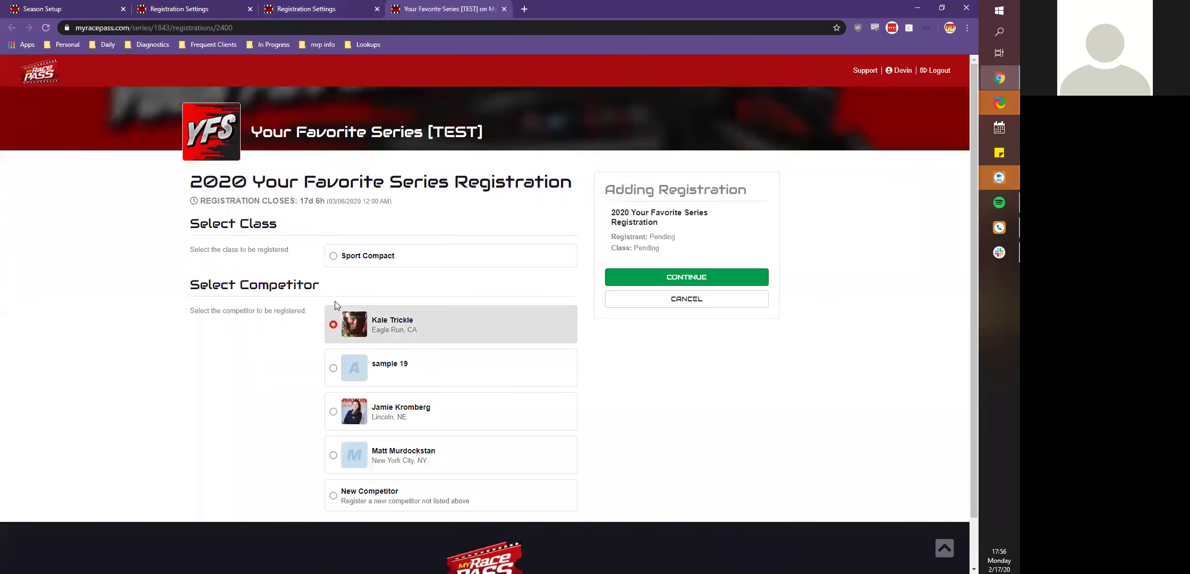
{"action": "left_click", "coordinate": [334, 257]}
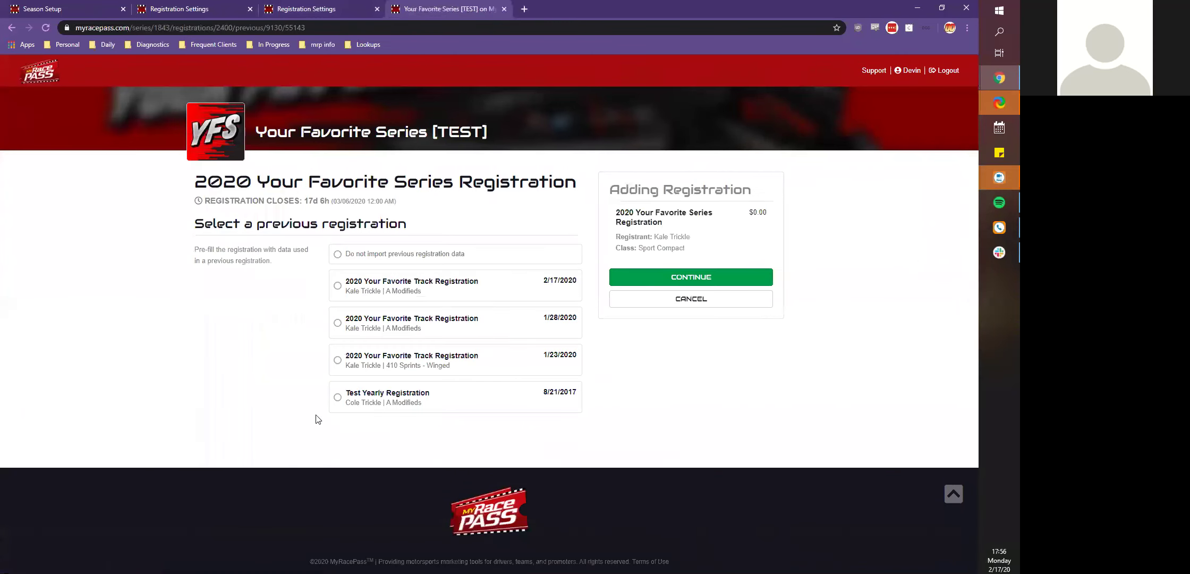
{"action": "left_click", "coordinate": [362, 288]}
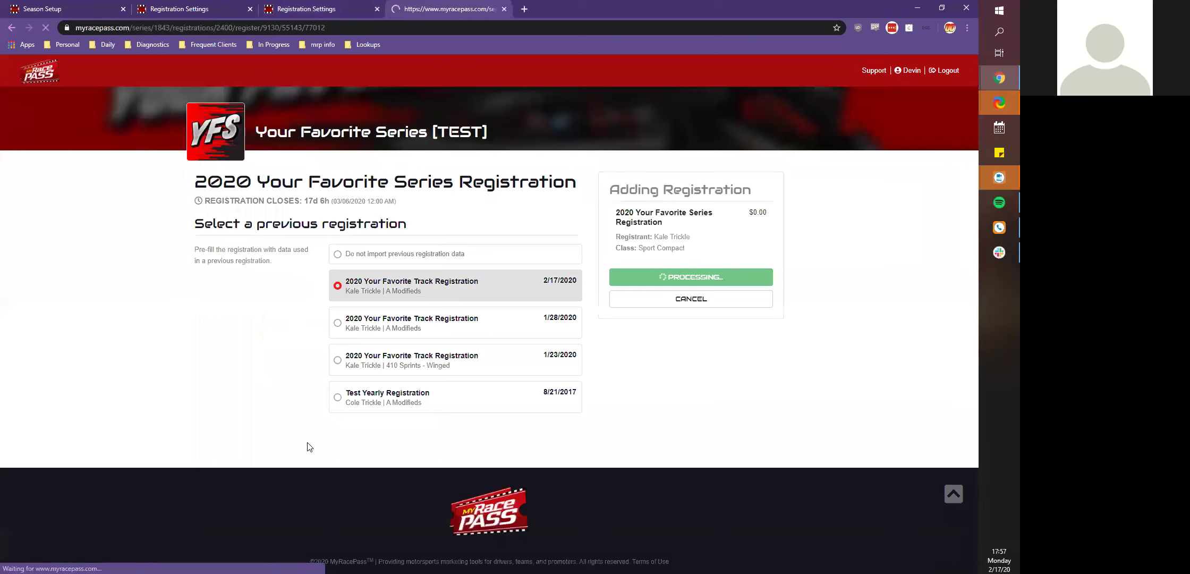
{"action": "scroll", "coordinate": [381, 281], "scroll_direction": "down", "scroll_amount": 5}
{"action": "scroll", "coordinate": [531, 393], "scroll_direction": "down", "scroll_amount": 8}
{"action": "left_click", "coordinate": [686, 197]}
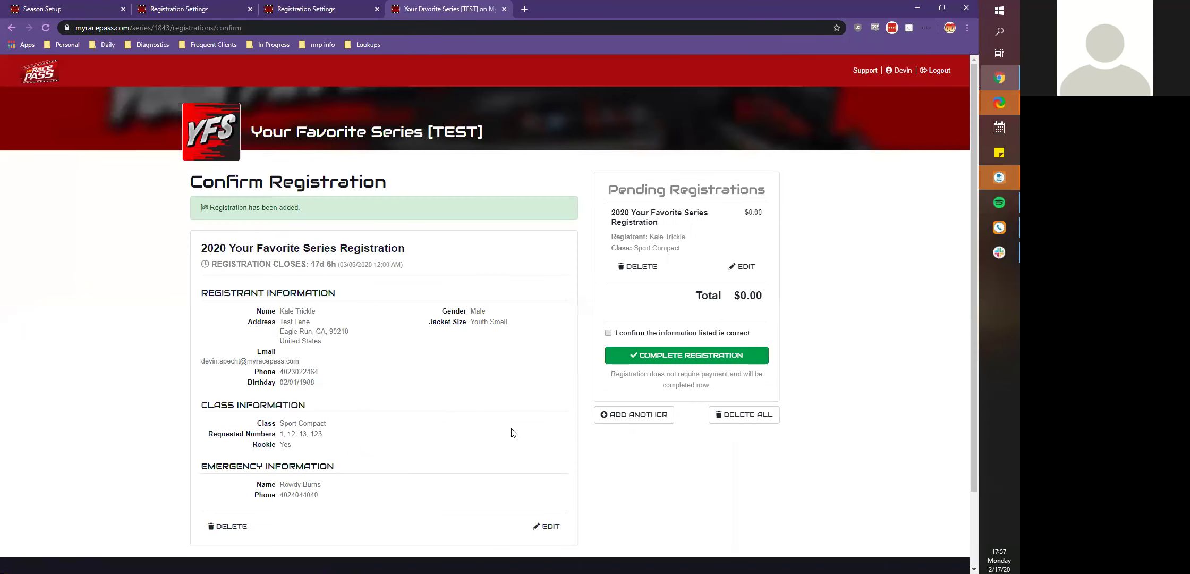
- Confirm the information, complete the free registration, and close the public registration page
{"action": "left_click", "coordinate": [608, 333]}
{"action": "left_click", "coordinate": [619, 355]}
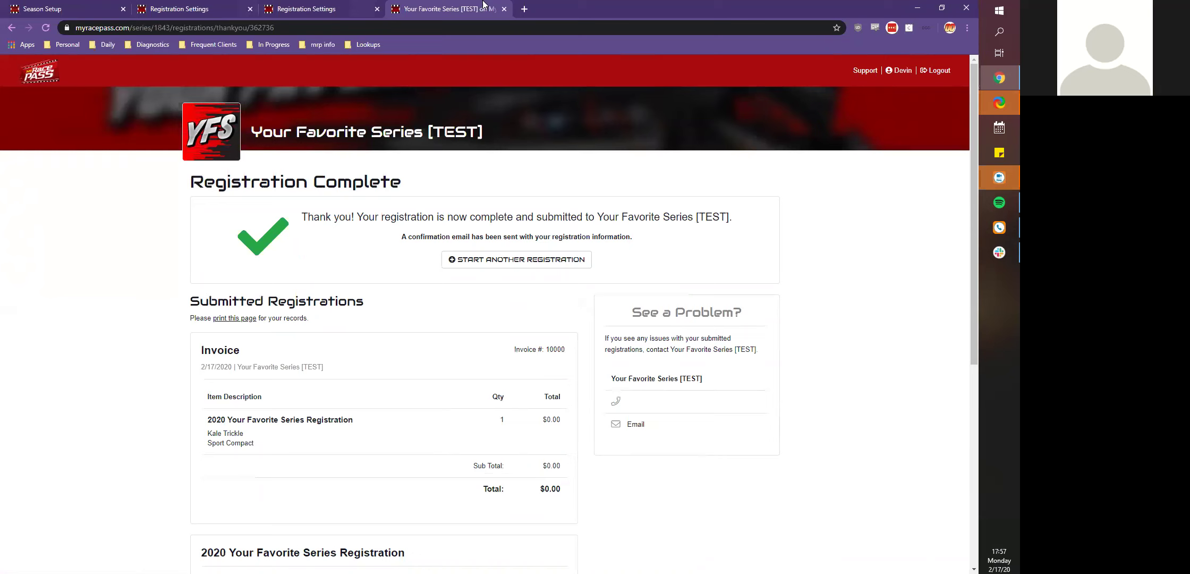
{"action": "left_click", "coordinate": [504, 9]}
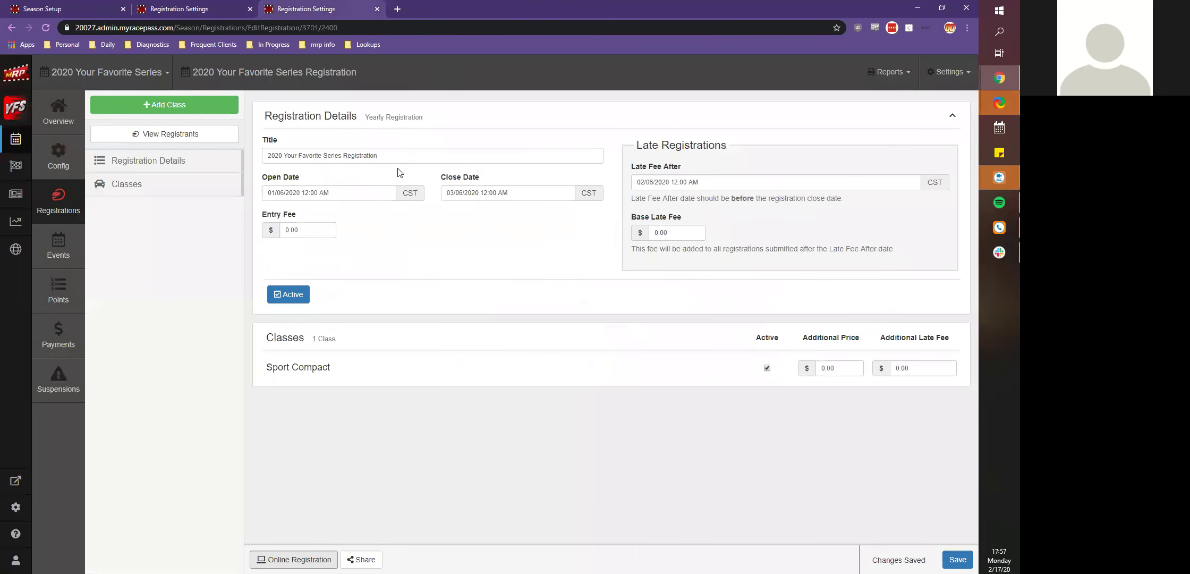
- Check the empty registration Welcome Message and Terms and Conditions pages, then close the extra tabs
{"action": "left_click", "coordinate": [872, 80]}
{"action": "left_click", "coordinate": [872, 79]}
{"action": "left_click", "coordinate": [950, 74]}
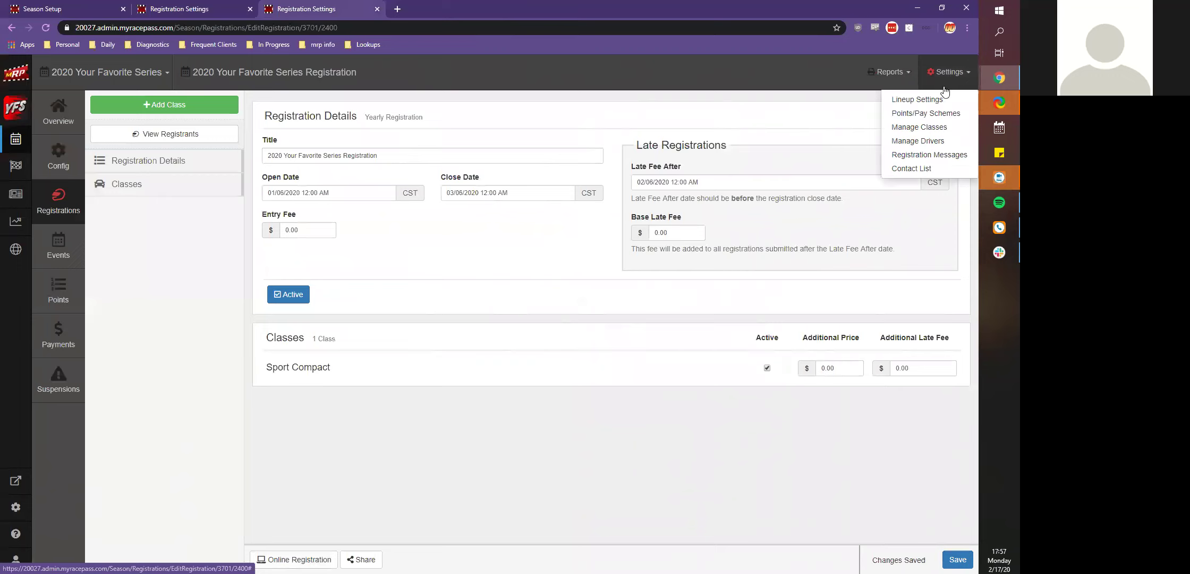
{"action": "left_click", "coordinate": [913, 156]}
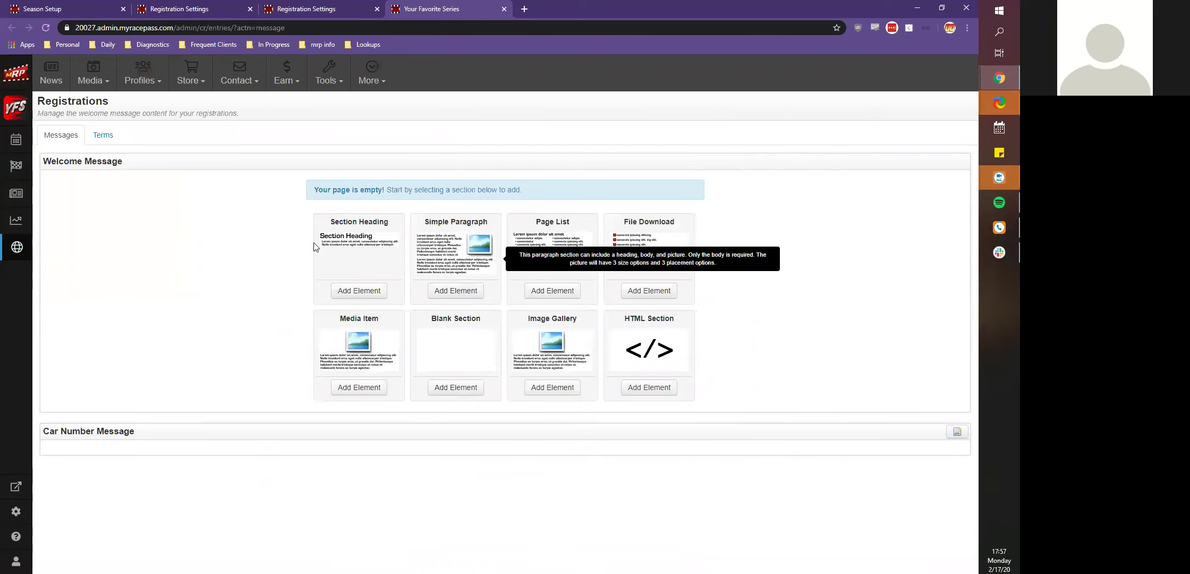
{"action": "left_click", "coordinate": [102, 136]}
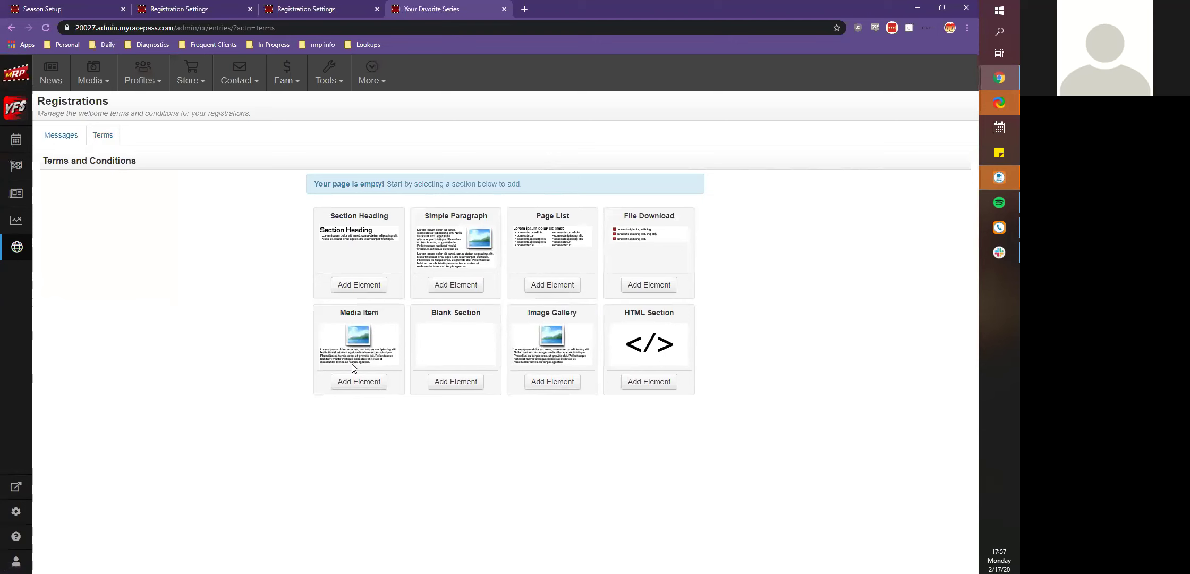
{"action": "left_click", "coordinate": [376, 10]}
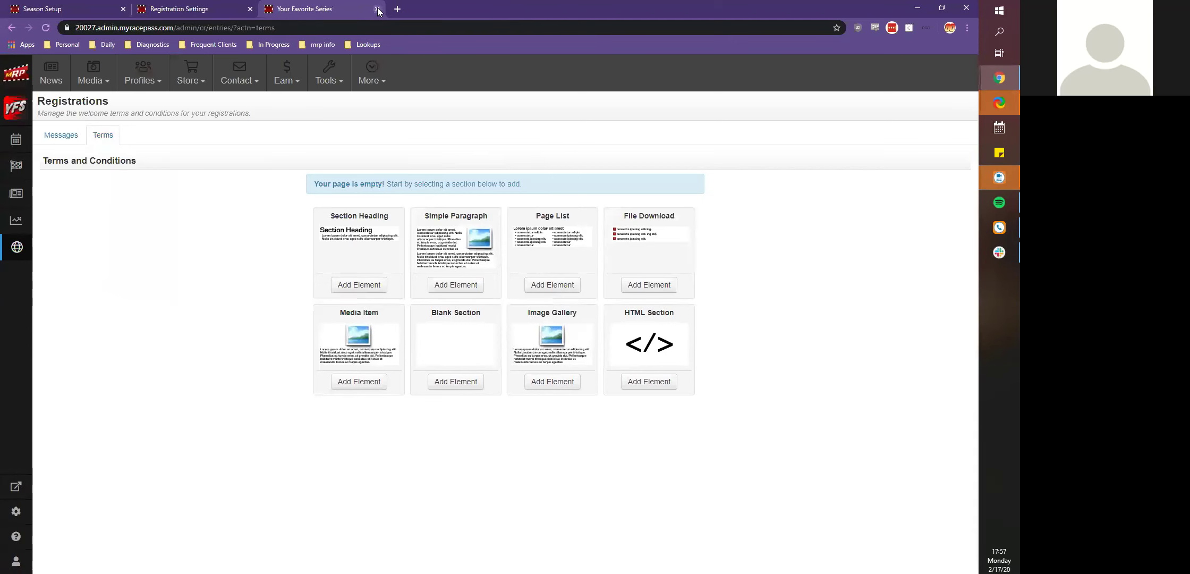
{"action": "left_click", "coordinate": [377, 9]}
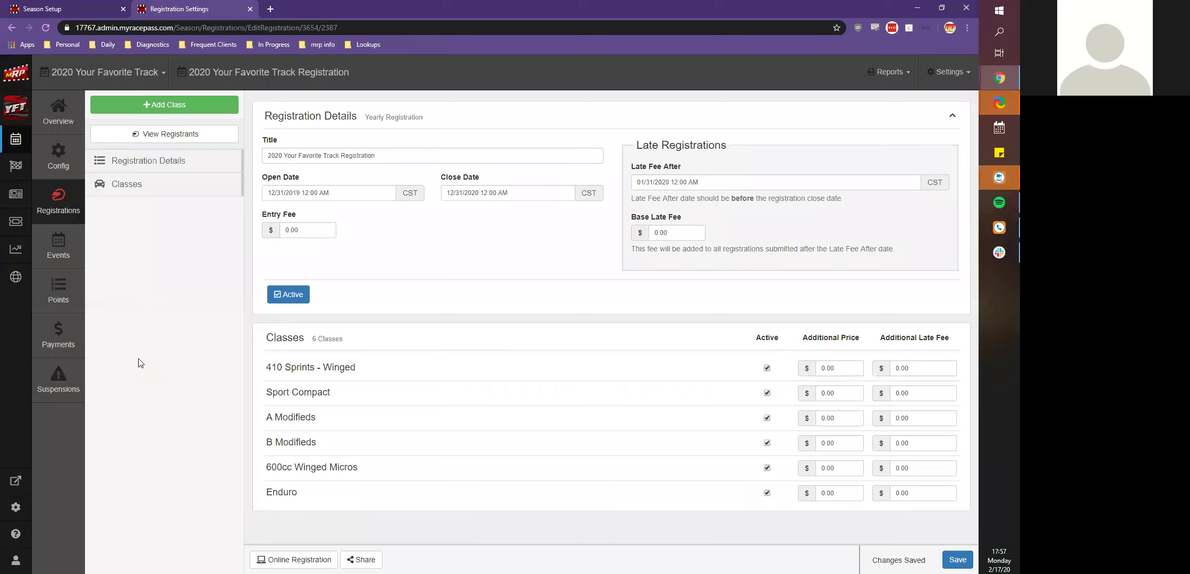
- From the list of all 32 events, jump to March and open the 3/2/2020 event
{"action": "left_click", "coordinate": [67, 245]}
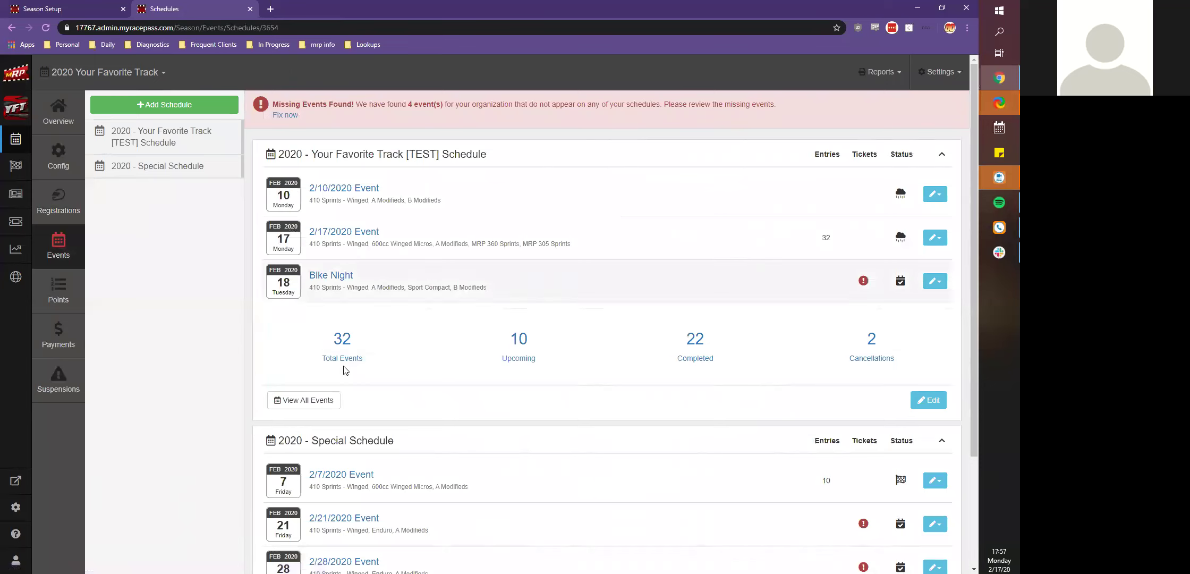
{"action": "left_click", "coordinate": [333, 344]}
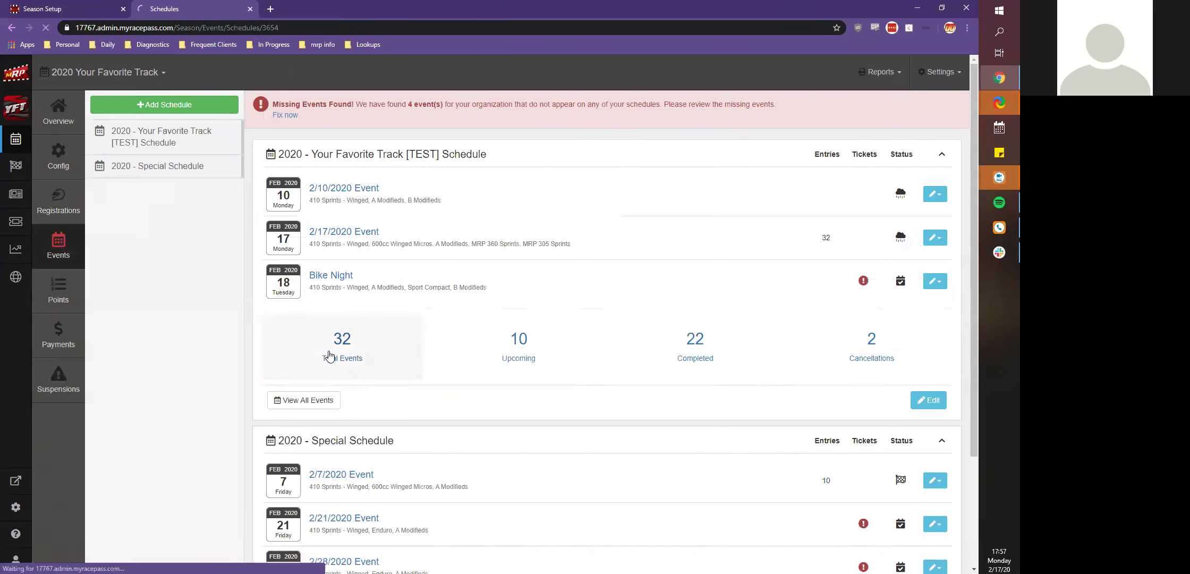
{"action": "scroll", "coordinate": [383, 367], "scroll_direction": "down", "scroll_amount": 4}
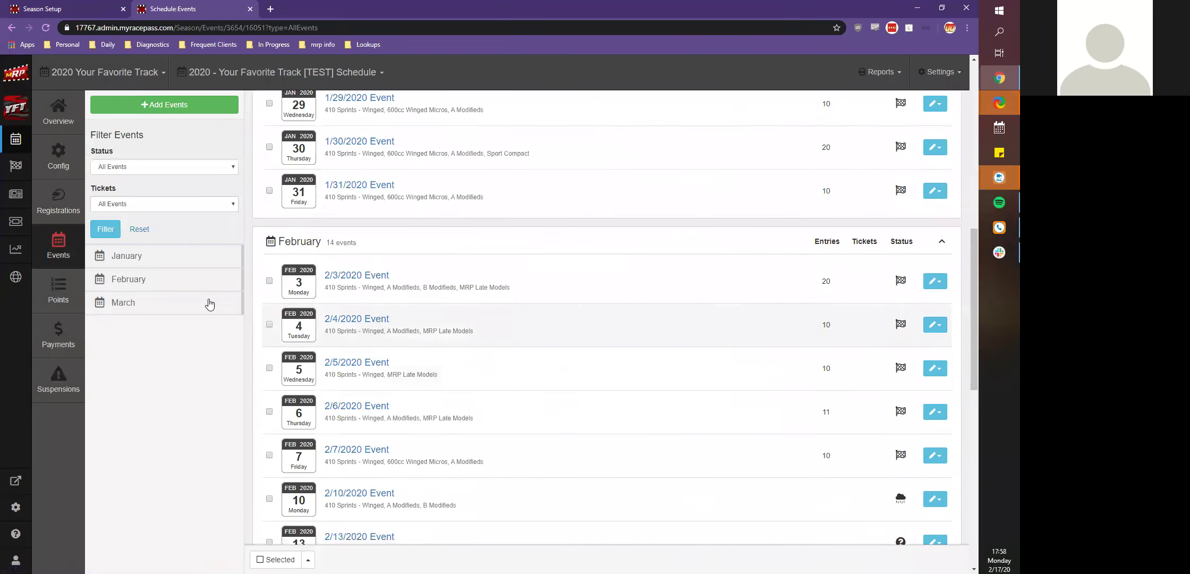
{"action": "left_click", "coordinate": [190, 302]}
{"action": "scroll", "coordinate": [721, 396], "scroll_direction": "up", "scroll_amount": 5}
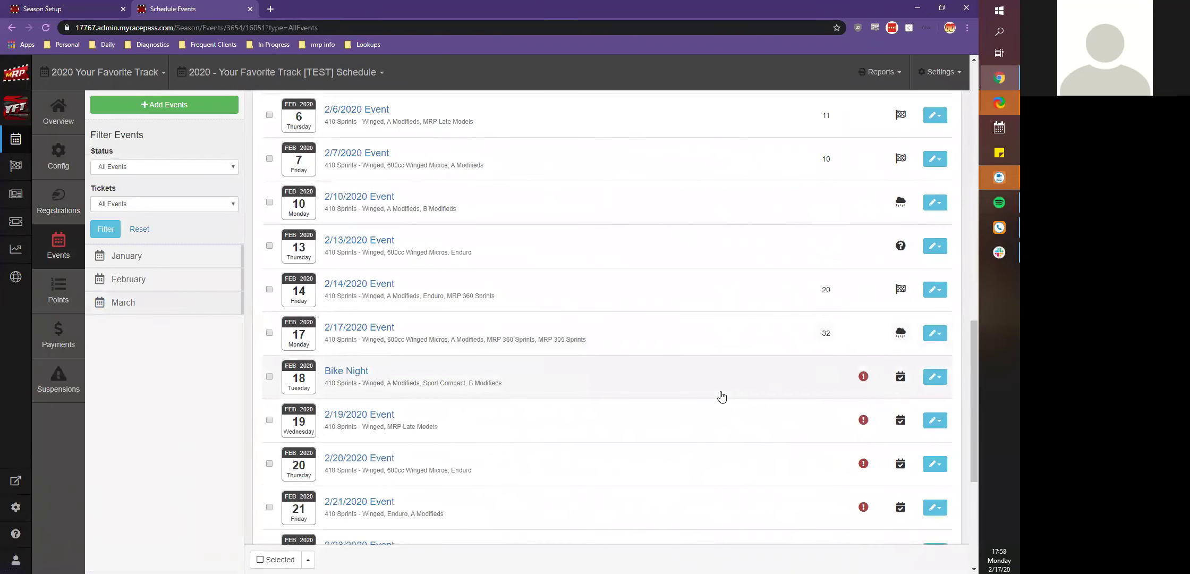
{"action": "scroll", "coordinate": [859, 409], "scroll_direction": "down", "scroll_amount": 2}
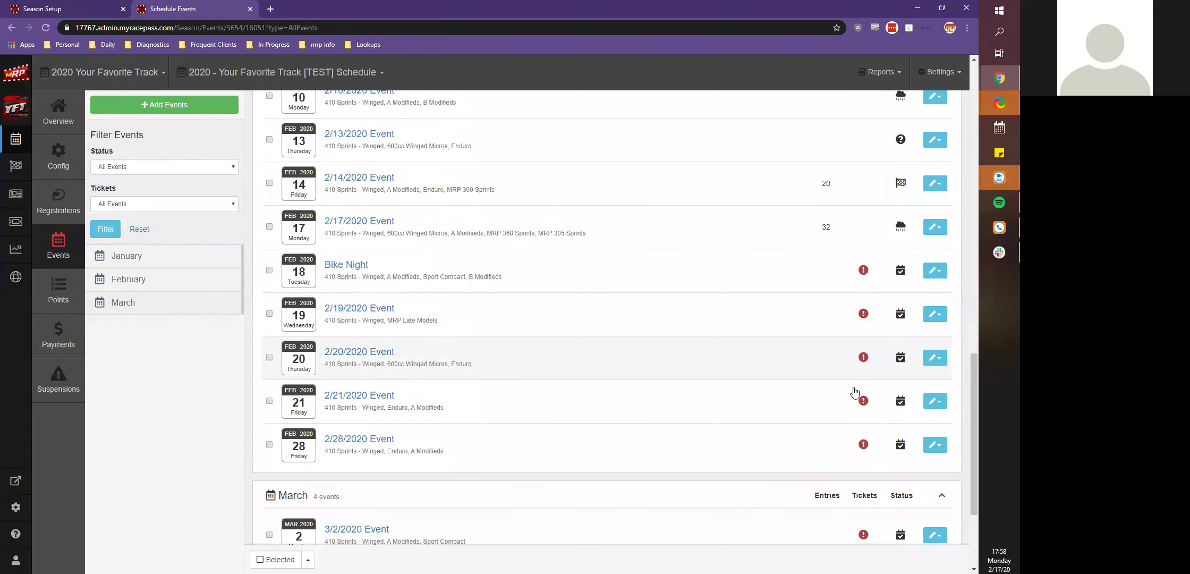
{"action": "scroll", "coordinate": [855, 392], "scroll_direction": "down", "scroll_amount": 3}
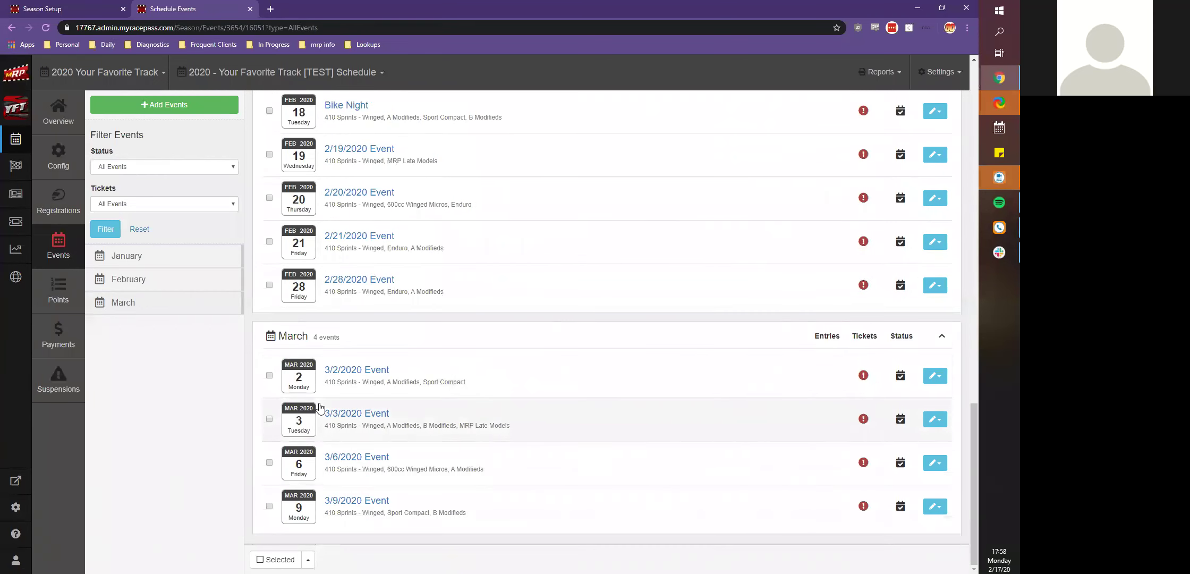
{"action": "left_click", "coordinate": [348, 370]}
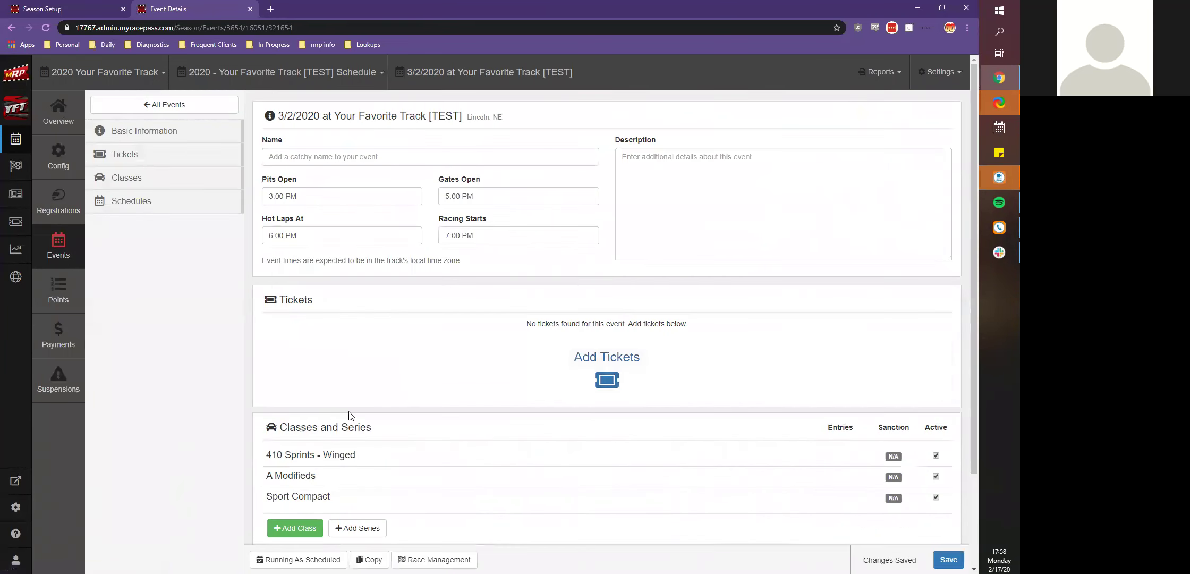
- Start adding online tickets for the 3/2 event with presale ending 02/21/2020
{"action": "scroll", "coordinate": [234, 387], "scroll_direction": "down", "scroll_amount": 2}
{"action": "scroll", "coordinate": [234, 387], "scroll_direction": "up", "scroll_amount": 2}
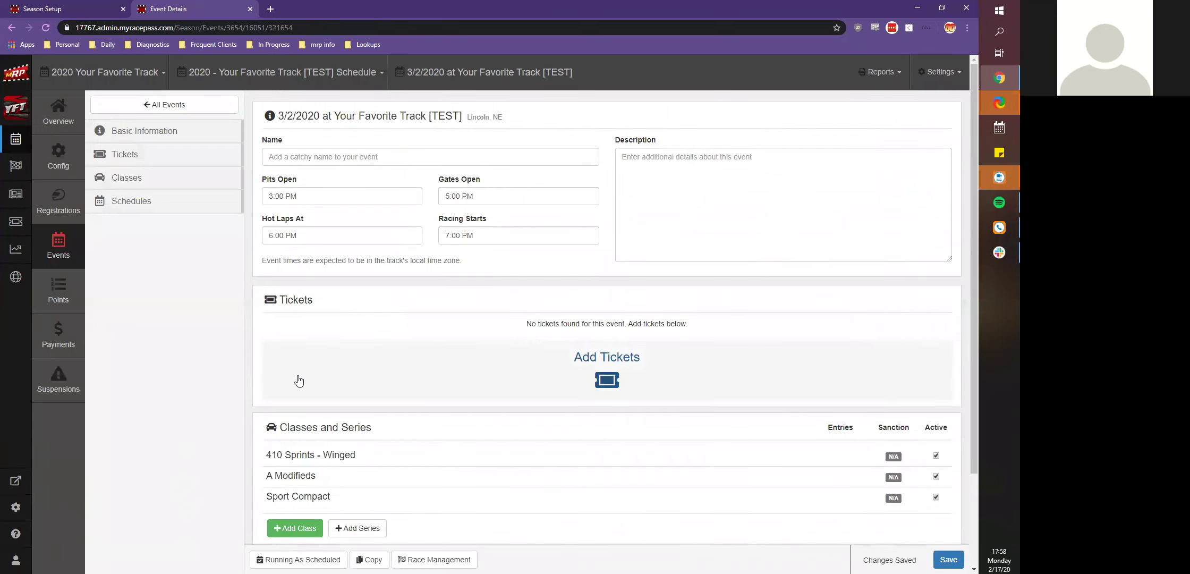
{"action": "left_click", "coordinate": [589, 377]}
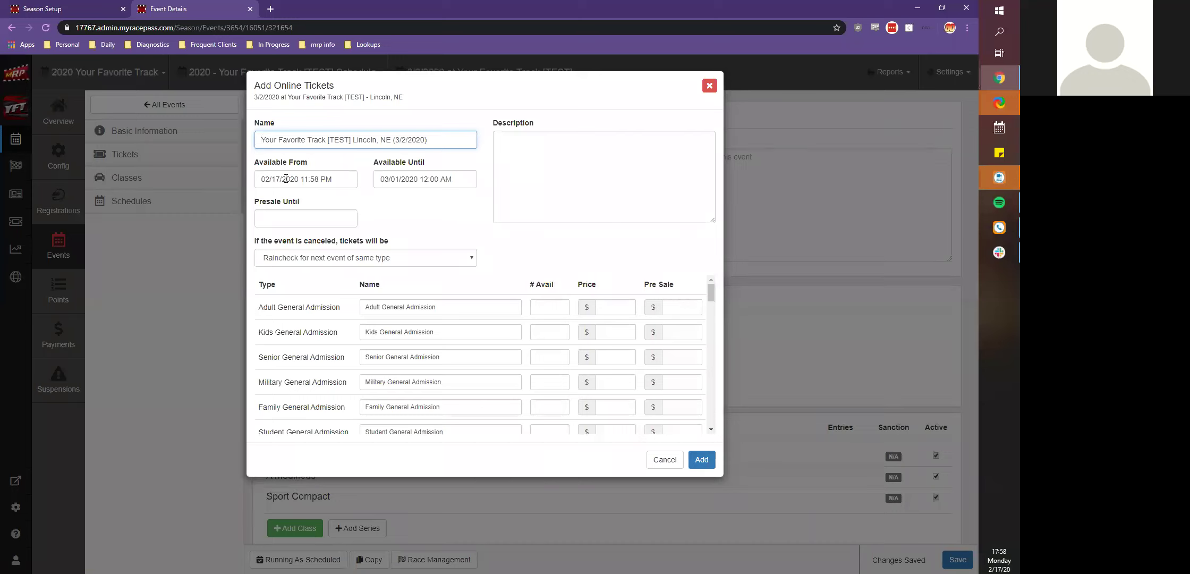
{"action": "left_click", "coordinate": [289, 222]}
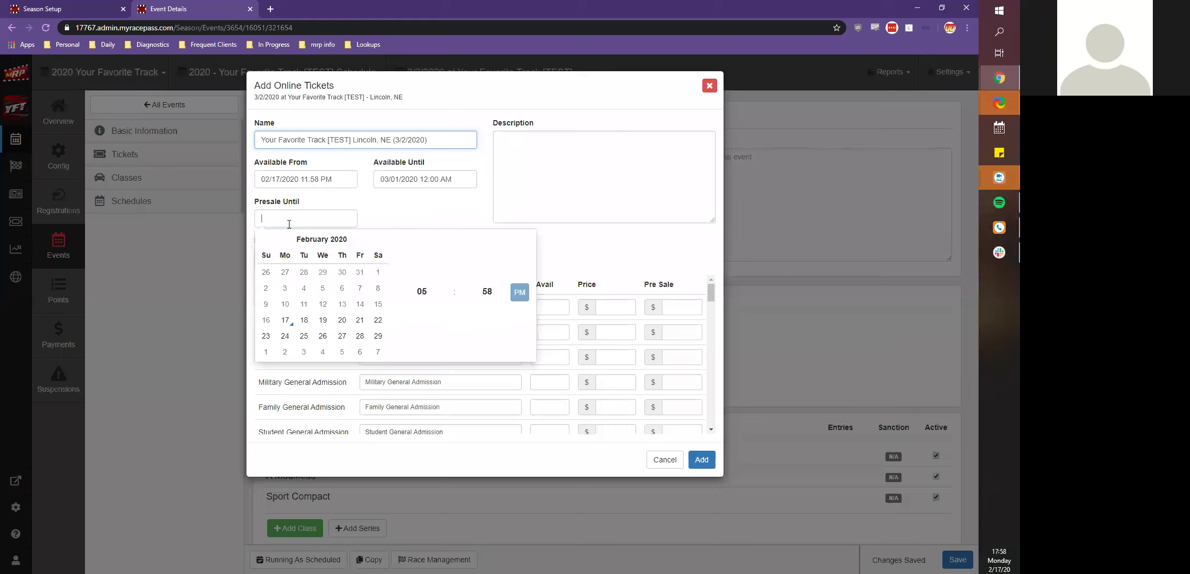
{"action": "left_click", "coordinate": [360, 321]}
{"action": "left_click", "coordinate": [380, 234]}
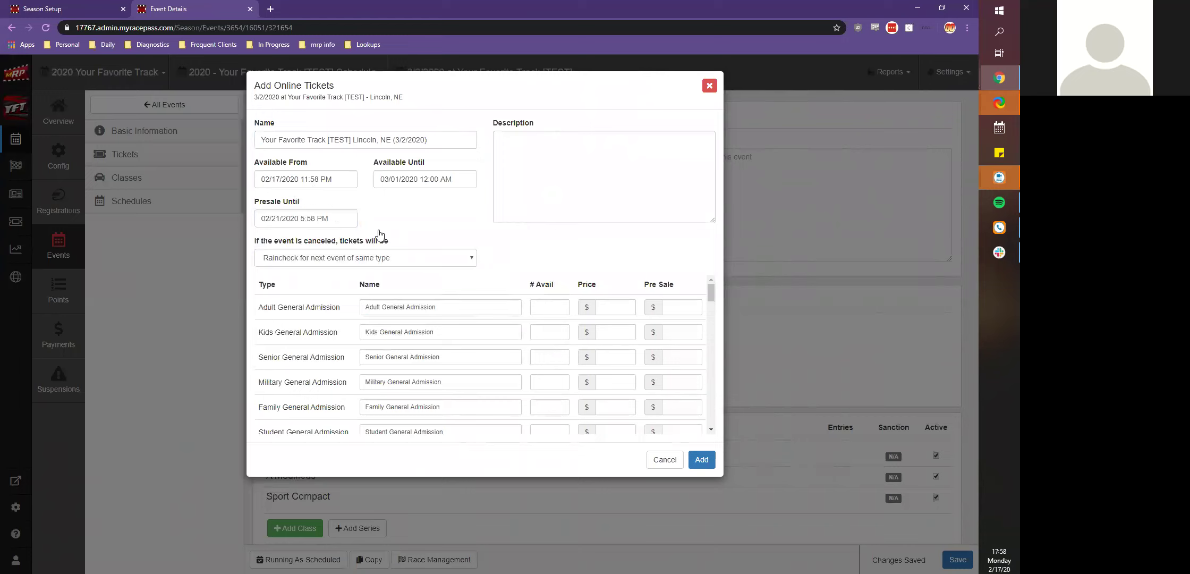
- Rename Kids to 'Kids 10 and up' and enter adult and kids quantities, prices and presale prices
{"action": "scroll", "coordinate": [382, 361], "scroll_direction": "down", "scroll_amount": 6}
{"action": "scroll", "coordinate": [374, 361], "scroll_direction": "down", "scroll_amount": 3}
{"action": "scroll", "coordinate": [393, 419], "scroll_direction": "up", "scroll_amount": 10}
{"action": "left_click_drag", "start_coordinate": [377, 332], "coordinate": [437, 332]}
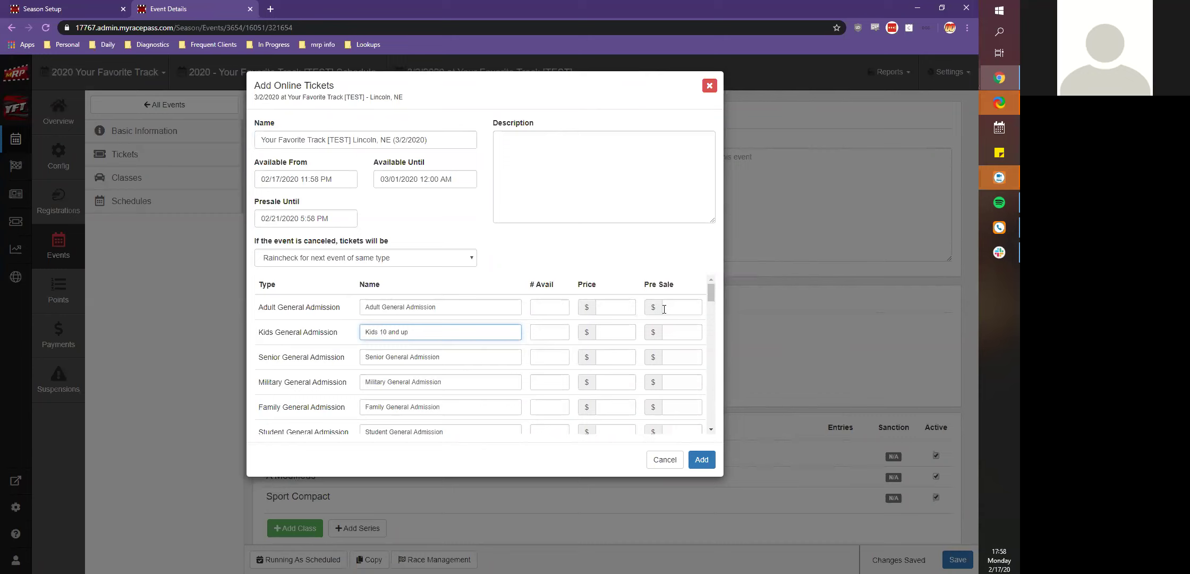
{"action": "left_click", "coordinate": [566, 312]}
{"action": "key", "text": "Tab"}
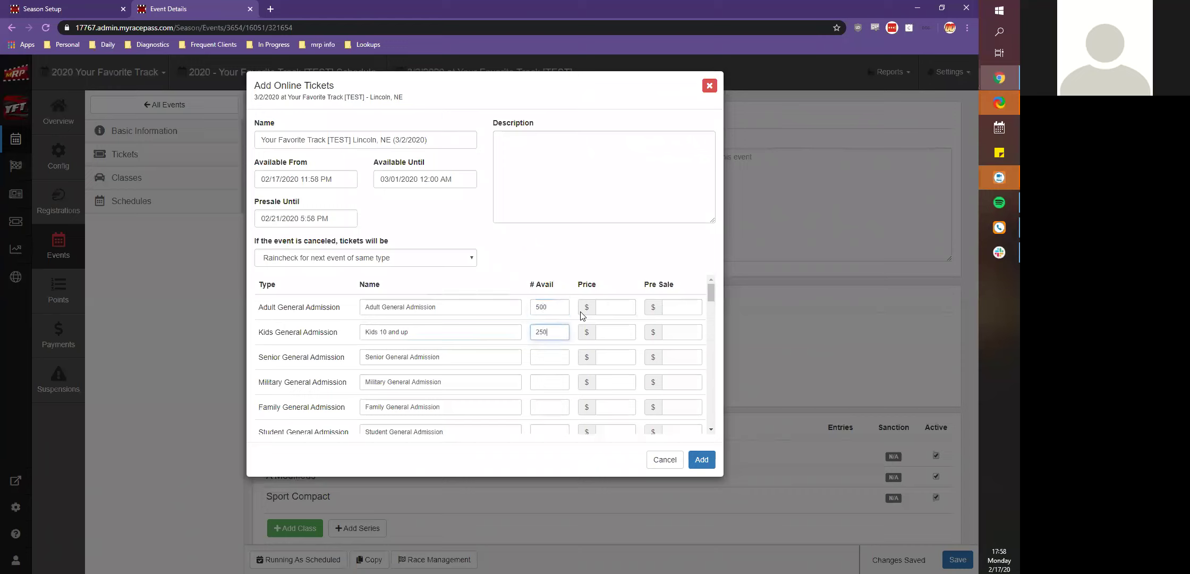
{"action": "left_click", "coordinate": [608, 307]}
{"action": "type", "text": "0.00"}
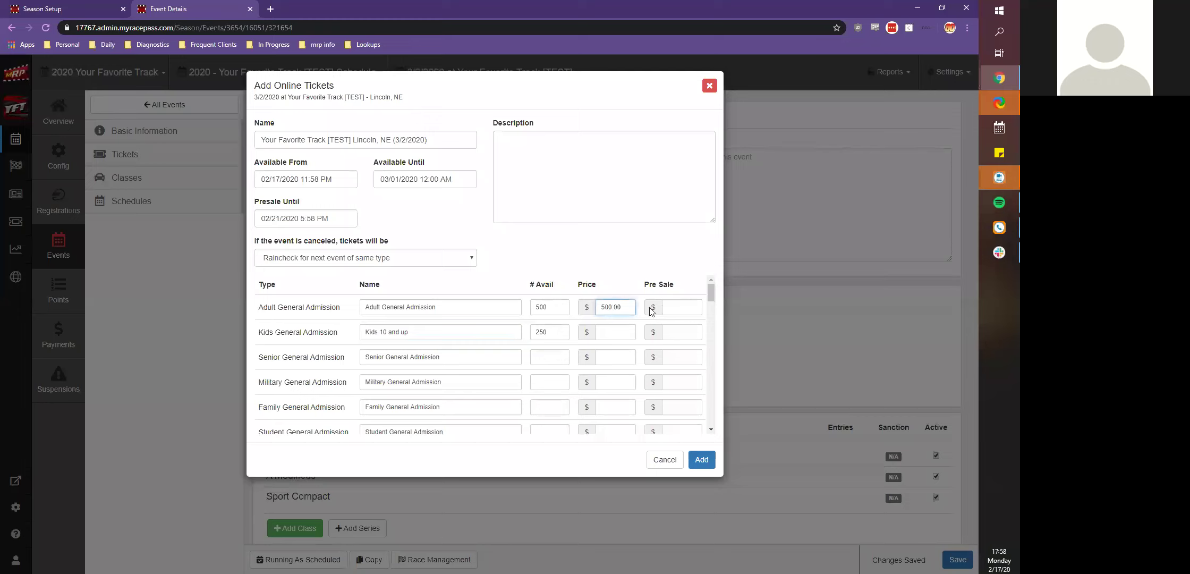
{"action": "left_click", "coordinate": [608, 331]}
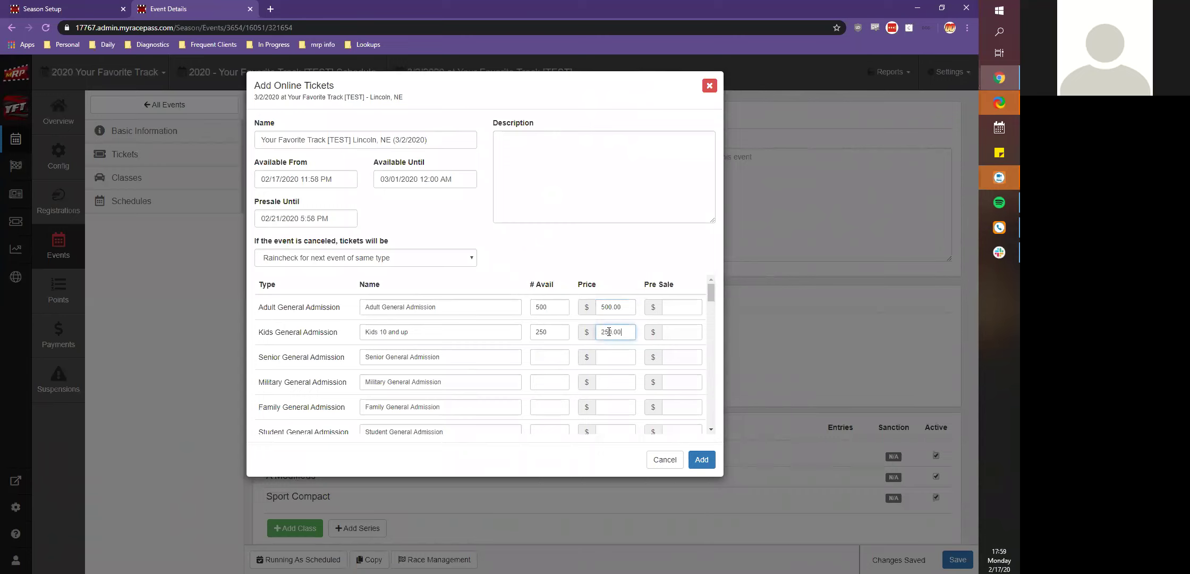
{"action": "left_click", "coordinate": [682, 306]}
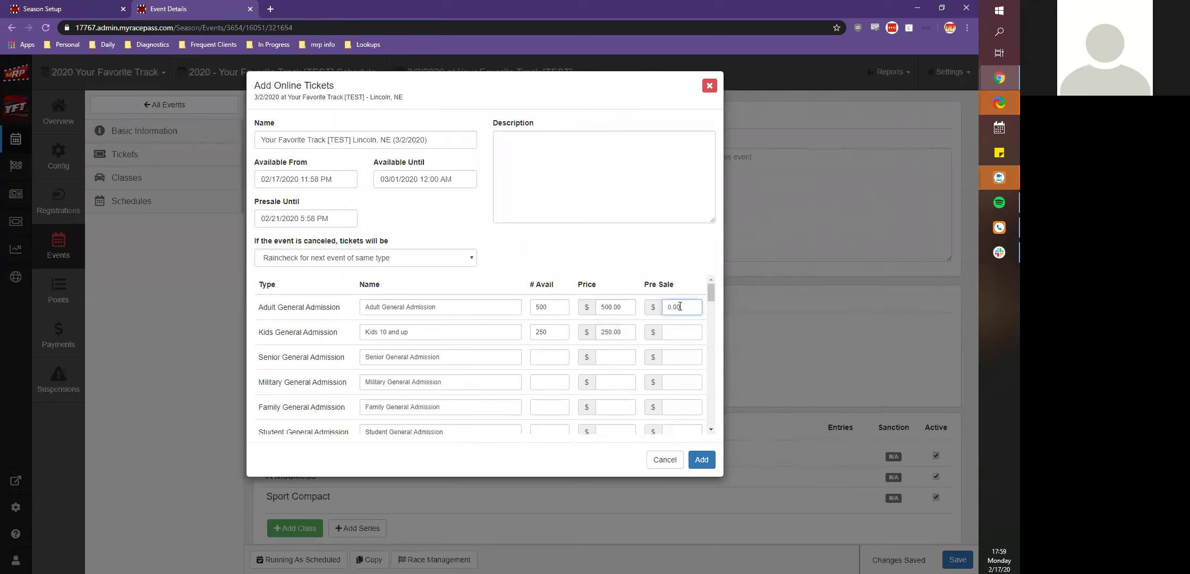
{"action": "type", "text": "0"}
{"action": "key", "text": "Tab"}
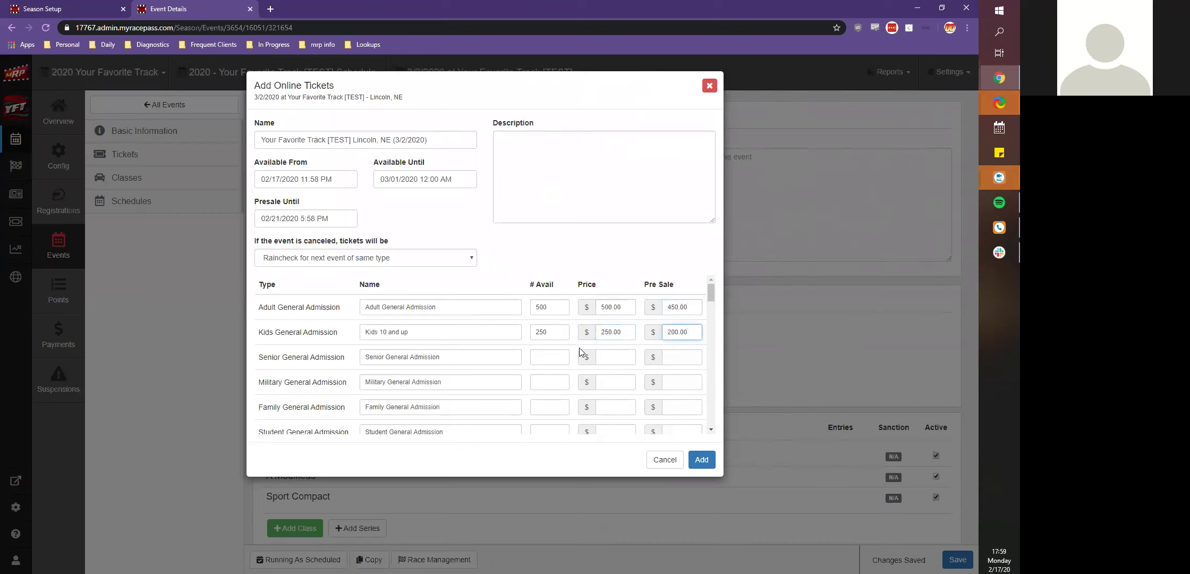
- Price the Pit Pass at 750.00 with a 700 presale price and add the tickets
{"action": "scroll", "coordinate": [581, 352], "scroll_direction": "down", "scroll_amount": 1}
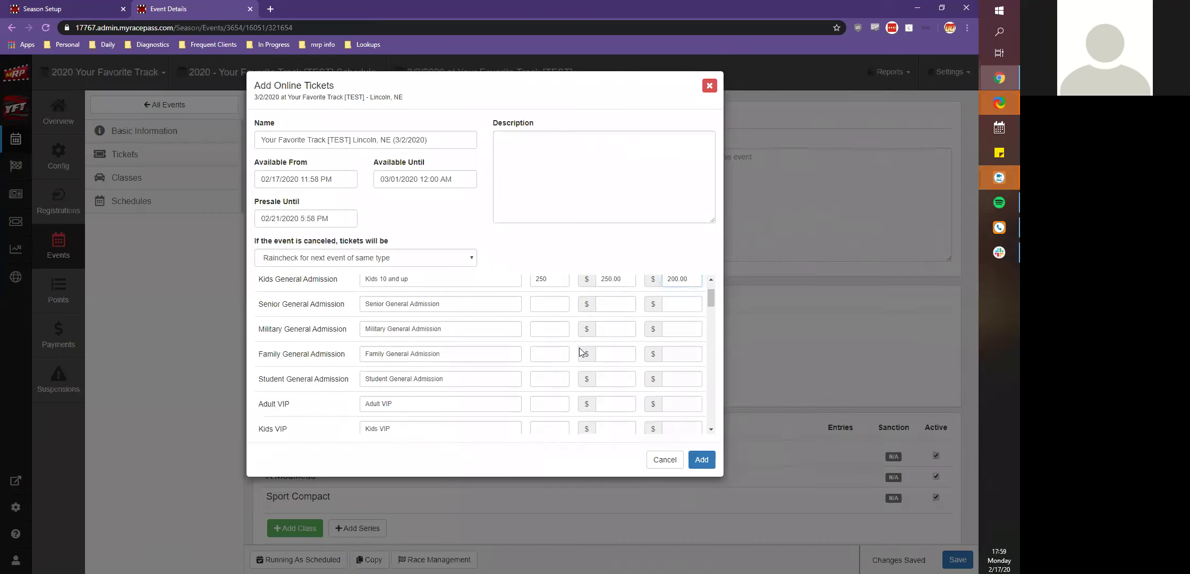
{"action": "scroll", "coordinate": [580, 351], "scroll_direction": "down", "scroll_amount": 10}
{"action": "scroll", "coordinate": [581, 352], "scroll_direction": "up", "scroll_amount": 2}
{"action": "scroll", "coordinate": [379, 355], "scroll_direction": "up", "scroll_amount": 1}
{"action": "scroll", "coordinate": [380, 354], "scroll_direction": "down", "scroll_amount": 1}
{"action": "left_click", "coordinate": [613, 331]}
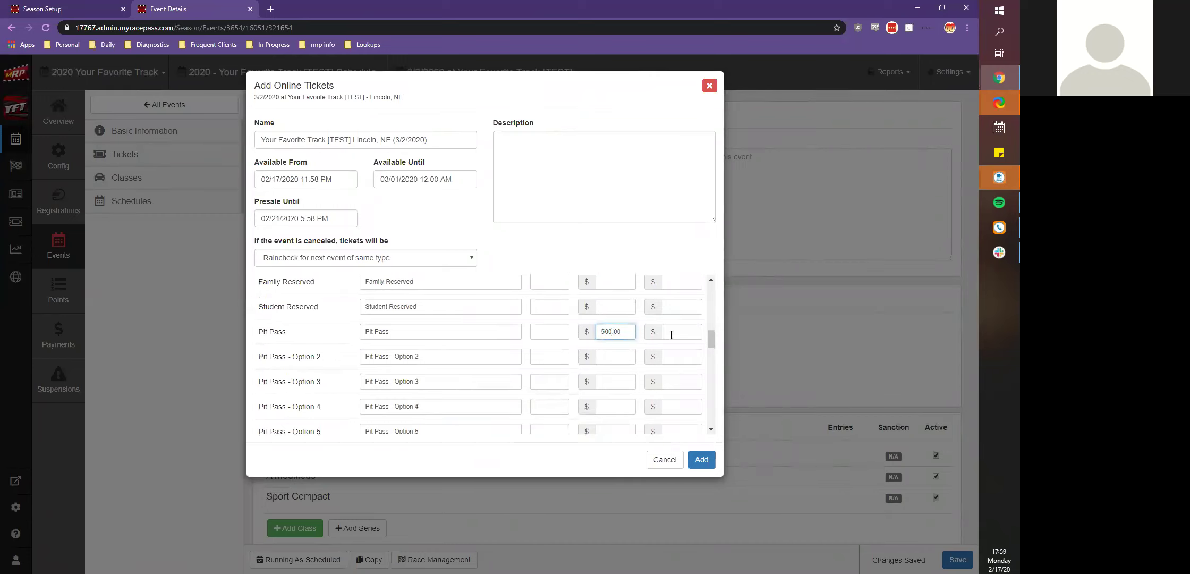
{"action": "double_click", "coordinate": [615, 332]}
{"action": "type", "text": "750.00"}
{"action": "left_click", "coordinate": [676, 334]}
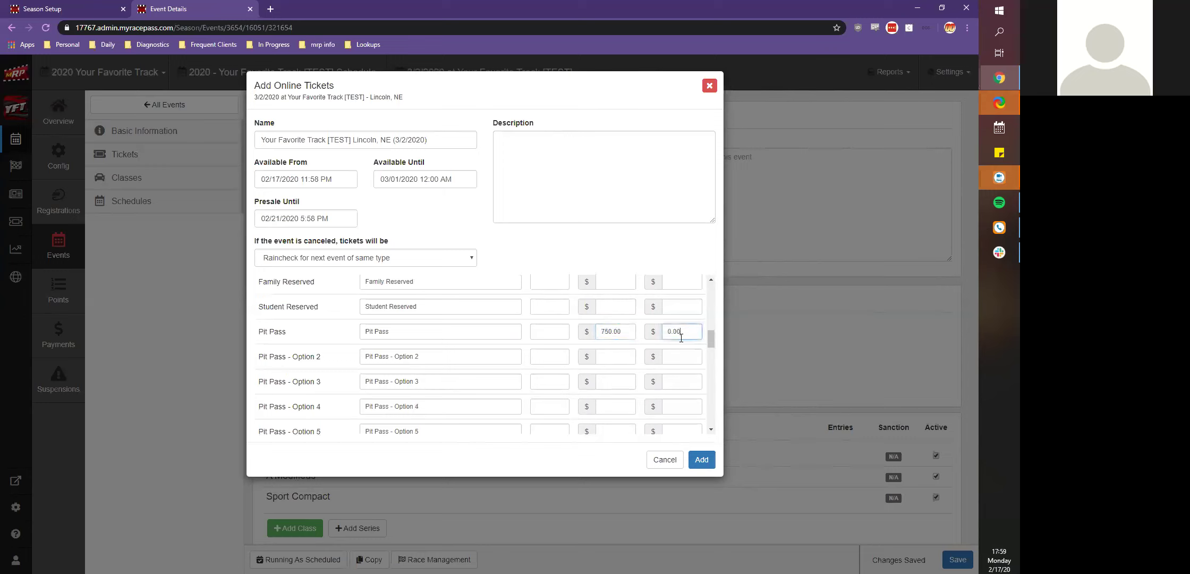
{"action": "type", "text": "700"}
{"action": "left_click", "coordinate": [711, 465]}
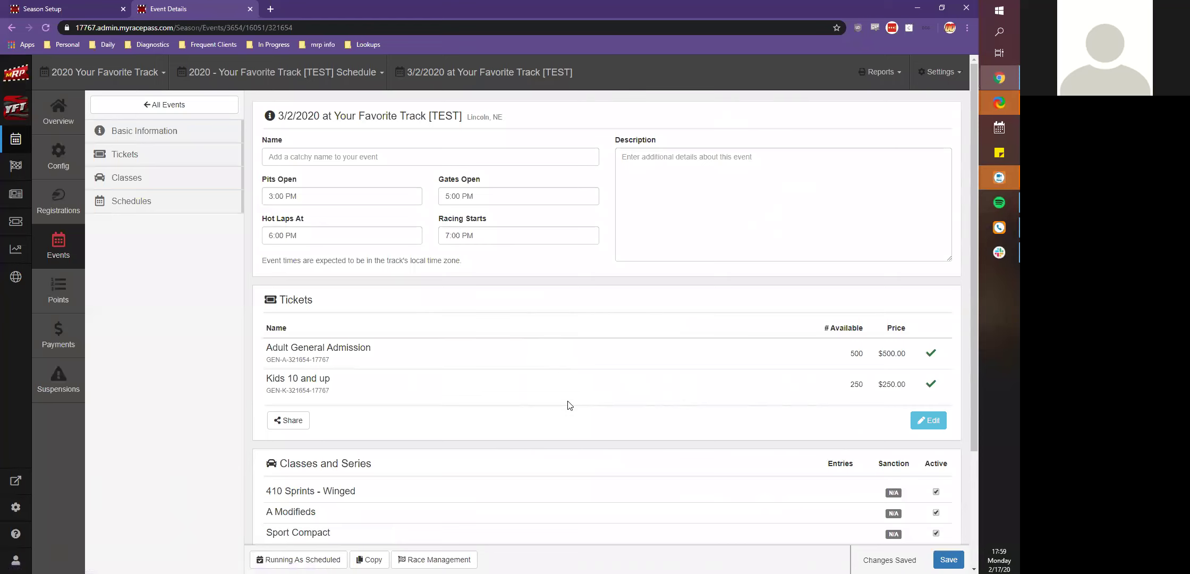
- Enable Pit Pass on the 3/2/2020 event's available tickets with quantity 54 and save
{"action": "scroll", "coordinate": [567, 403], "scroll_direction": "down", "scroll_amount": 3}
{"action": "scroll", "coordinate": [611, 367], "scroll_direction": "up", "scroll_amount": 3}
{"action": "scroll", "coordinate": [659, 332], "scroll_direction": "down", "scroll_amount": 1}
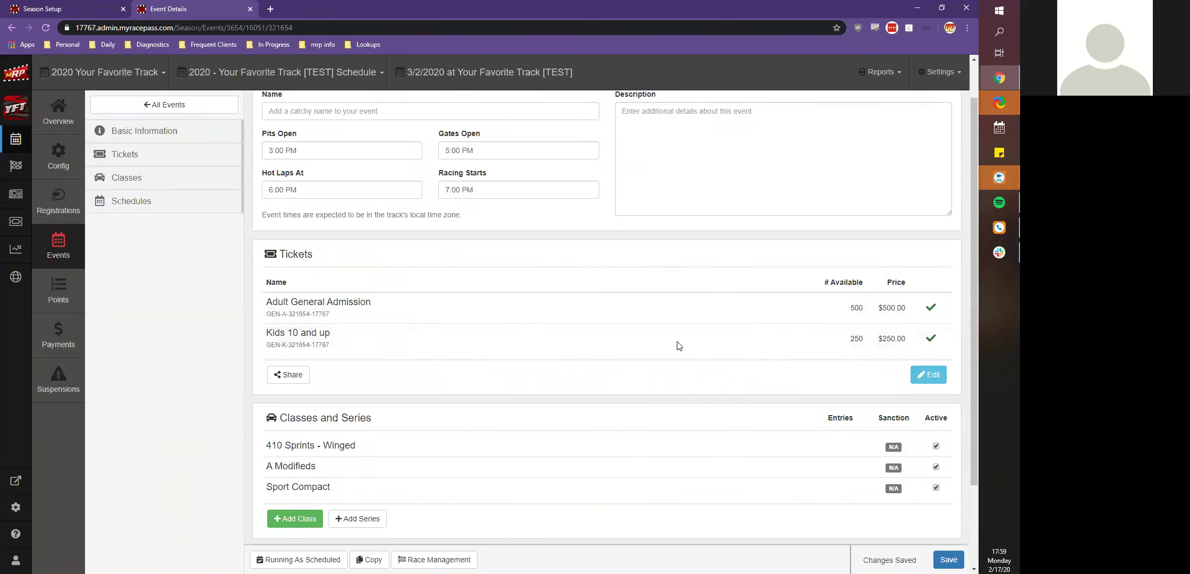
{"action": "left_click", "coordinate": [916, 376]}
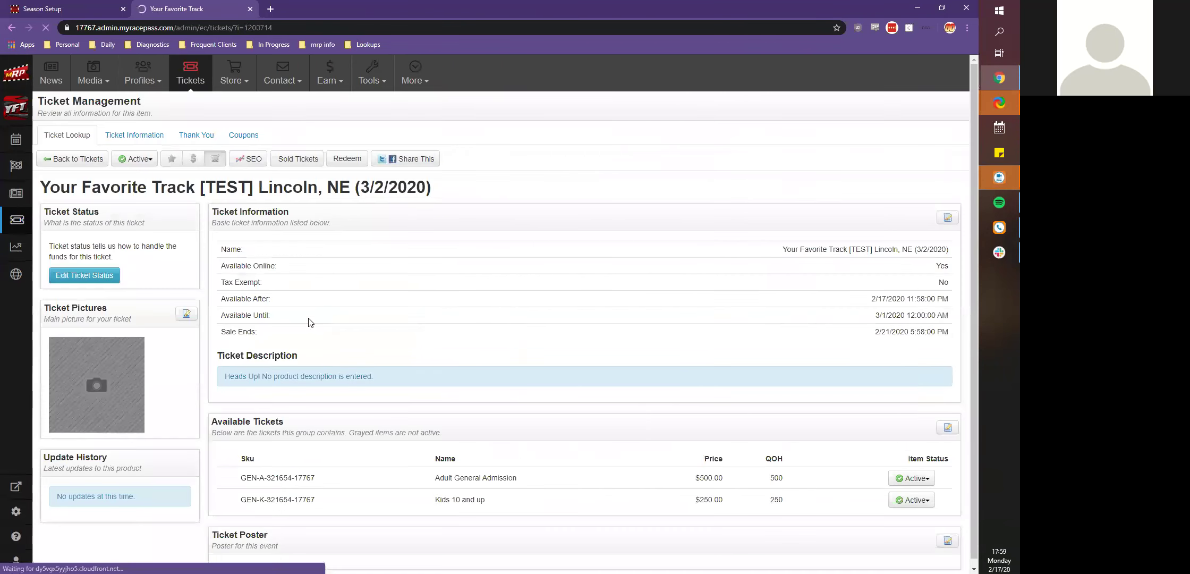
{"action": "left_click", "coordinate": [948, 421]}
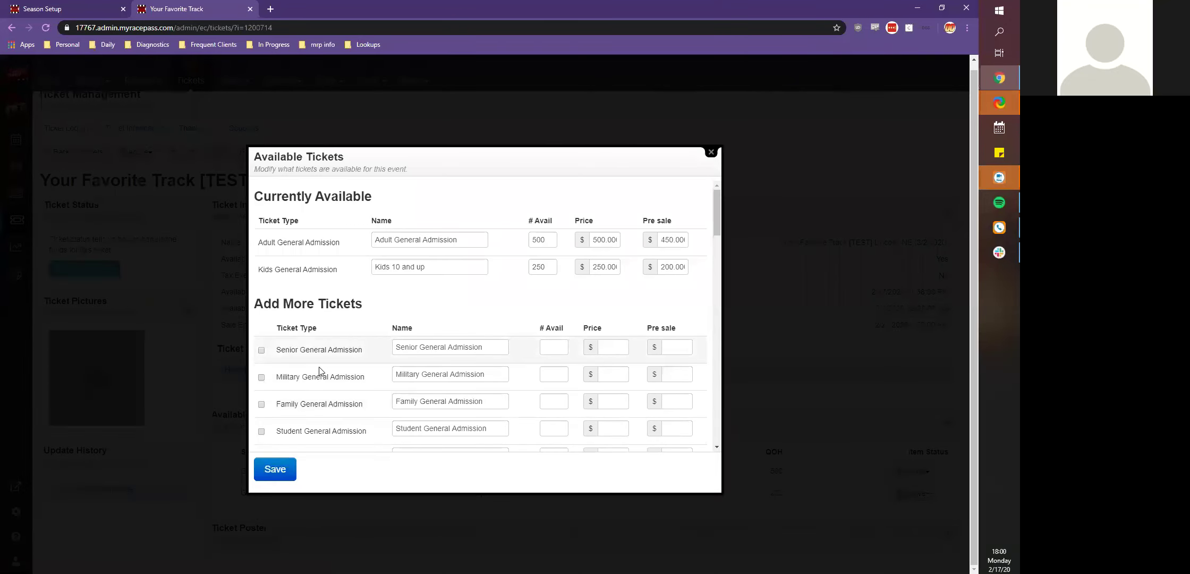
{"action": "scroll", "coordinate": [266, 361], "scroll_direction": "down", "scroll_amount": 7}
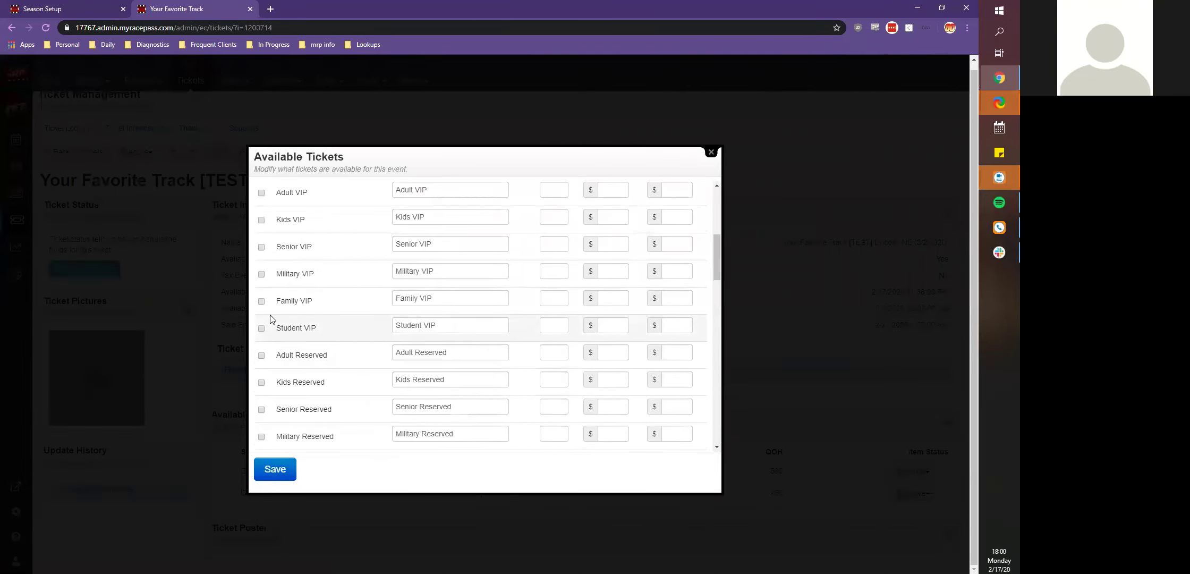
{"action": "left_click", "coordinate": [261, 411]}
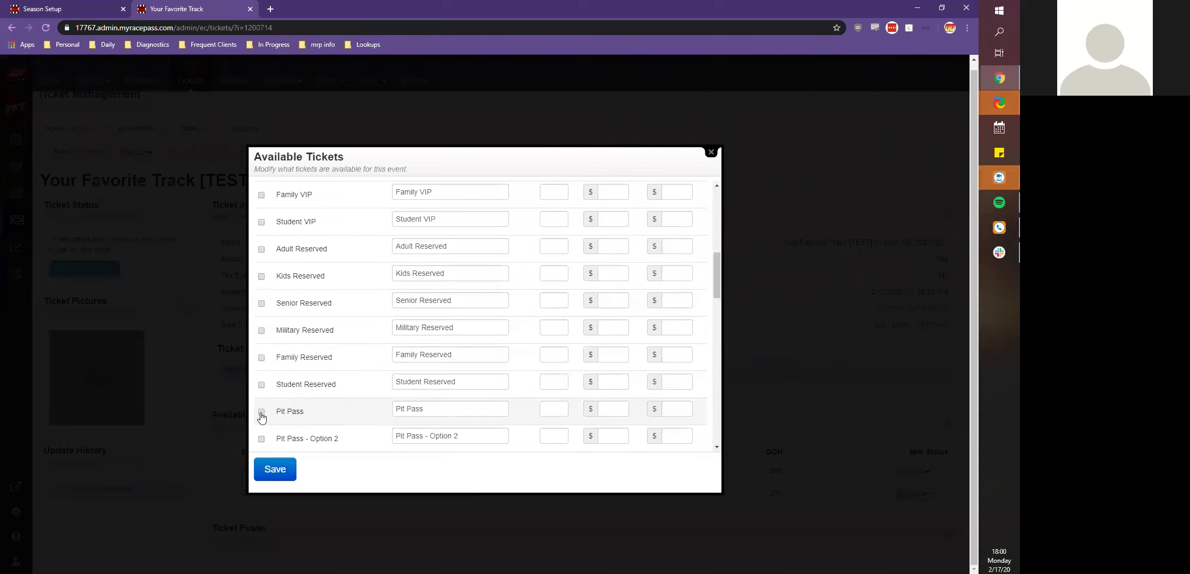
{"action": "left_click", "coordinate": [563, 406]}
{"action": "type", "text": "54"}
{"action": "left_click", "coordinate": [613, 409]}
{"action": "type", "text": "75.00"}
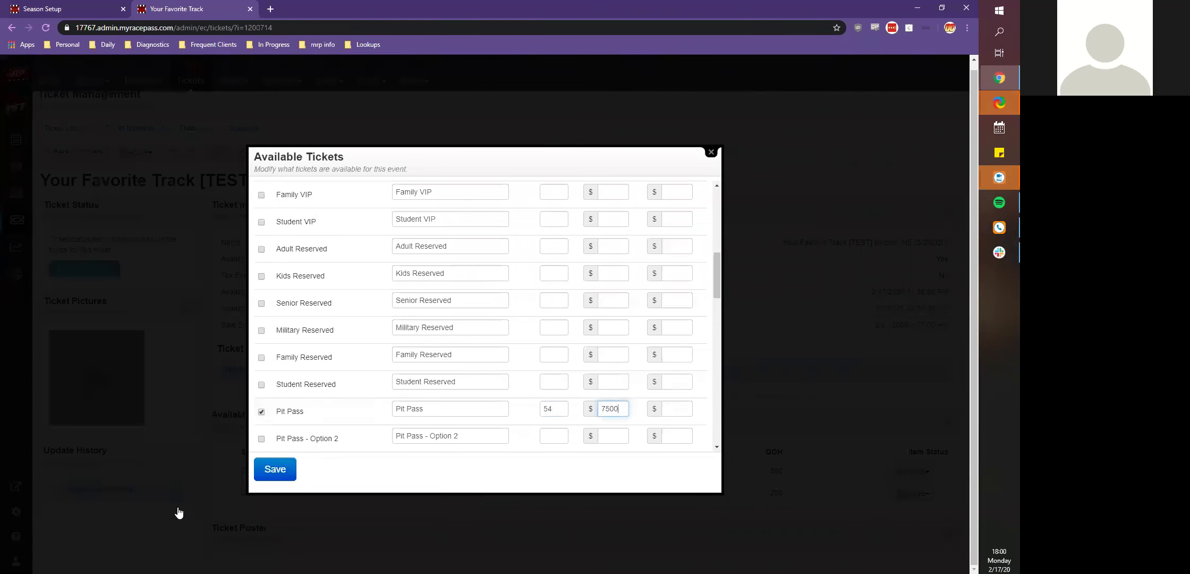
{"action": "left_click", "coordinate": [266, 474]}
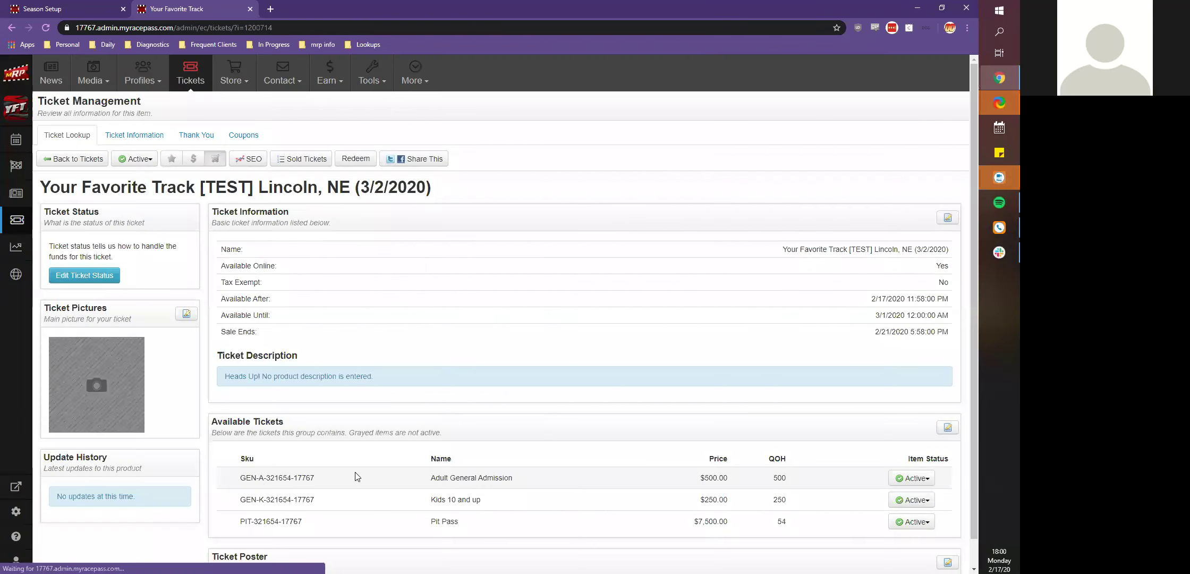
- Reopen the 3/2/2020 ticket and view its Thank You page's "The Next Steps" message
{"action": "scroll", "coordinate": [659, 377], "scroll_direction": "down", "scroll_amount": 1}
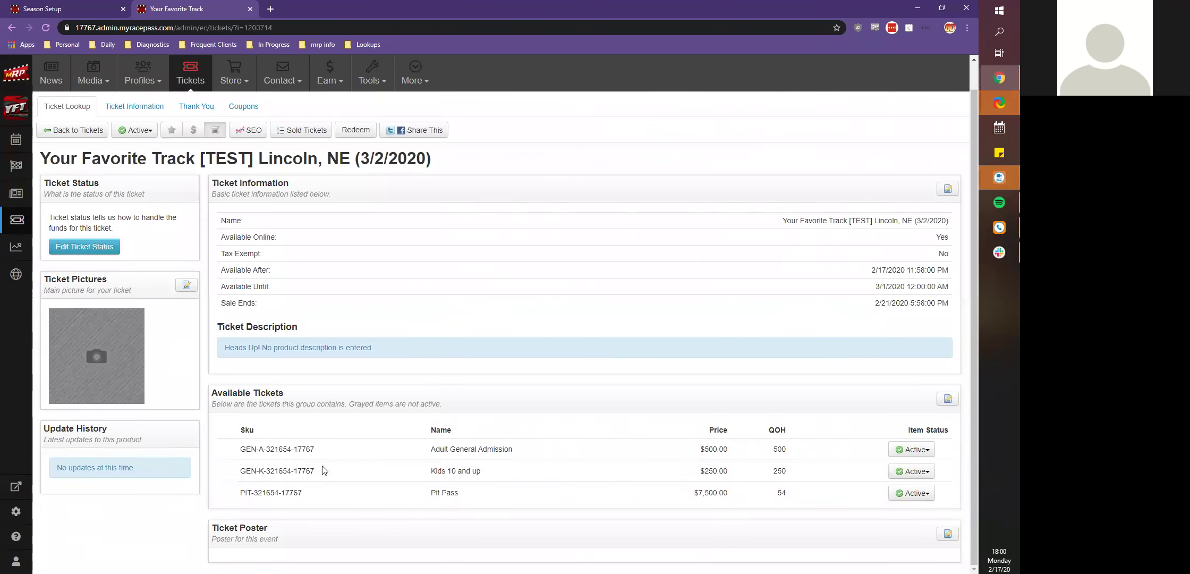
{"action": "scroll", "coordinate": [327, 468], "scroll_direction": "up", "scroll_amount": 1}
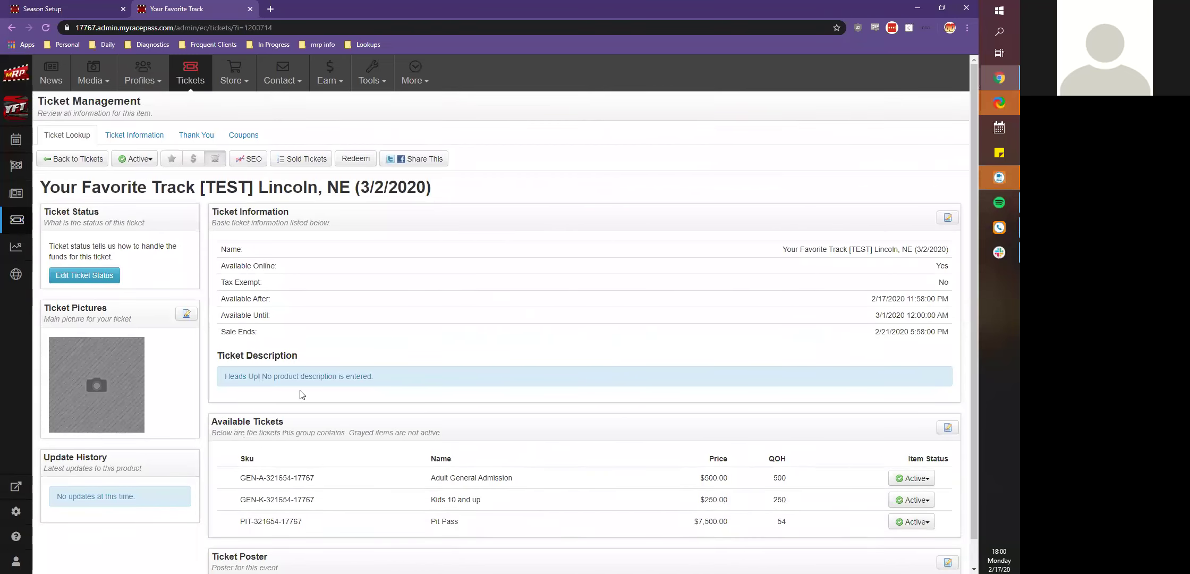
{"action": "scroll", "coordinate": [313, 422], "scroll_direction": "down", "scroll_amount": 1}
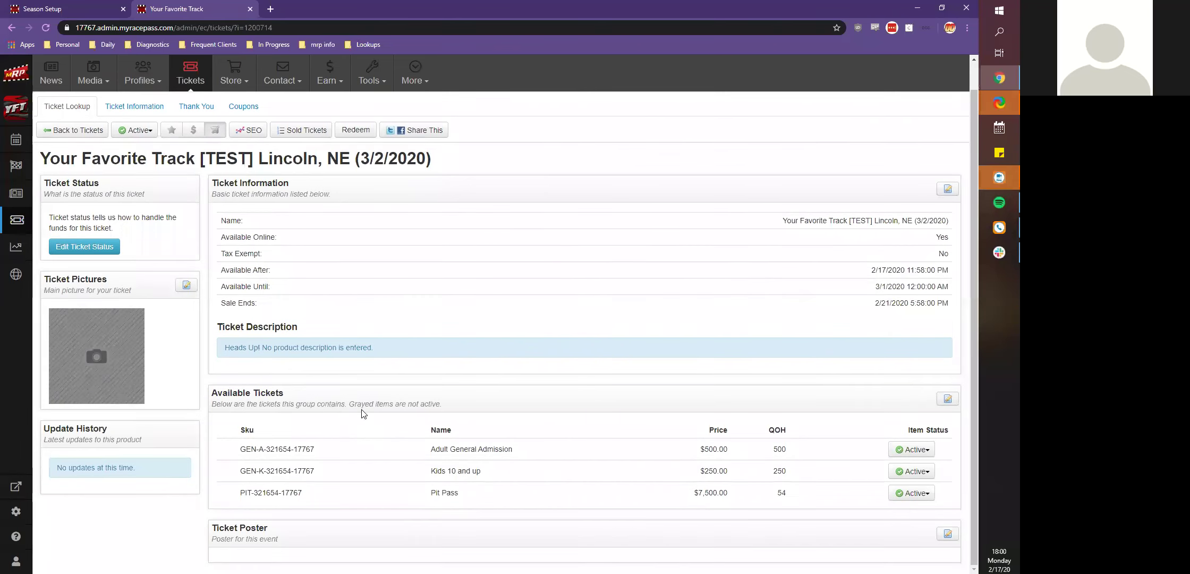
{"action": "left_click", "coordinate": [17, 220]}
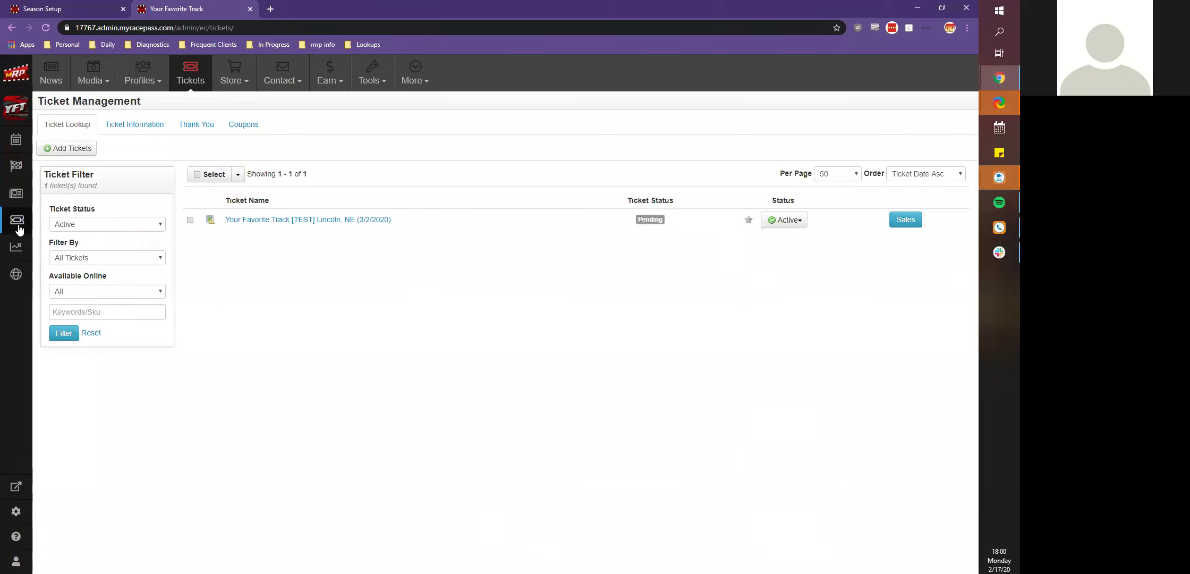
{"action": "left_click", "coordinate": [347, 220]}
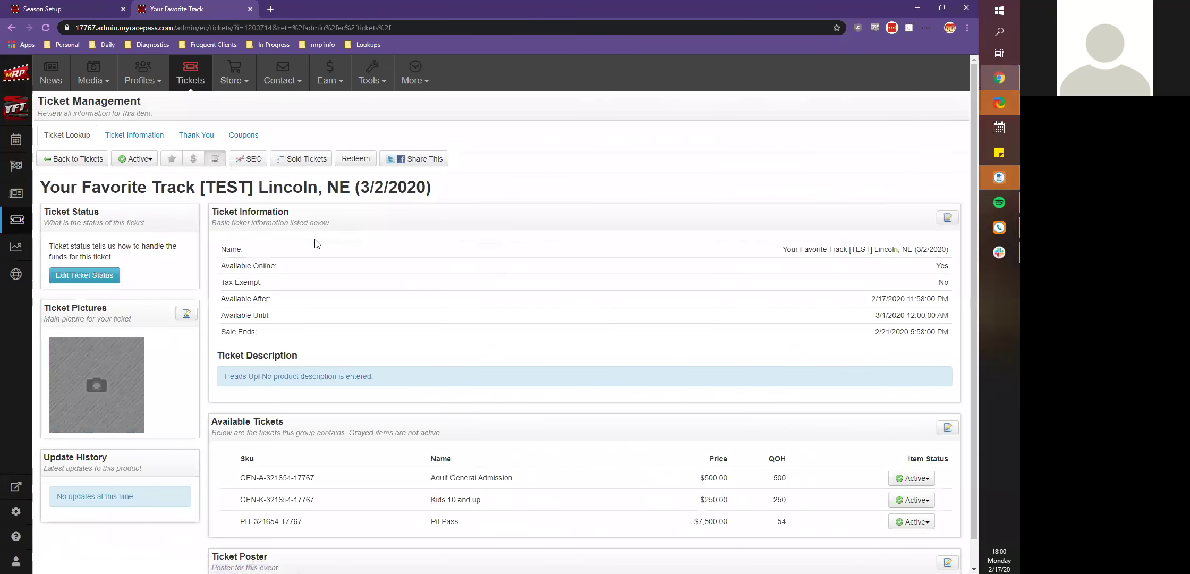
{"action": "scroll", "coordinate": [234, 361], "scroll_direction": "down", "scroll_amount": 1}
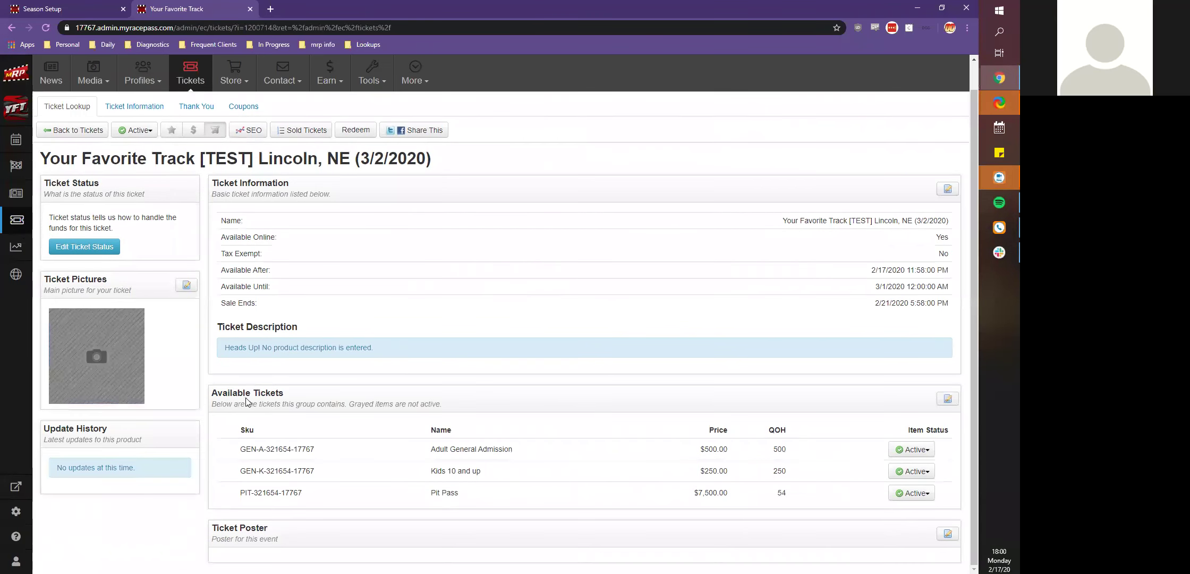
{"action": "scroll", "coordinate": [291, 390], "scroll_direction": "up", "scroll_amount": 1}
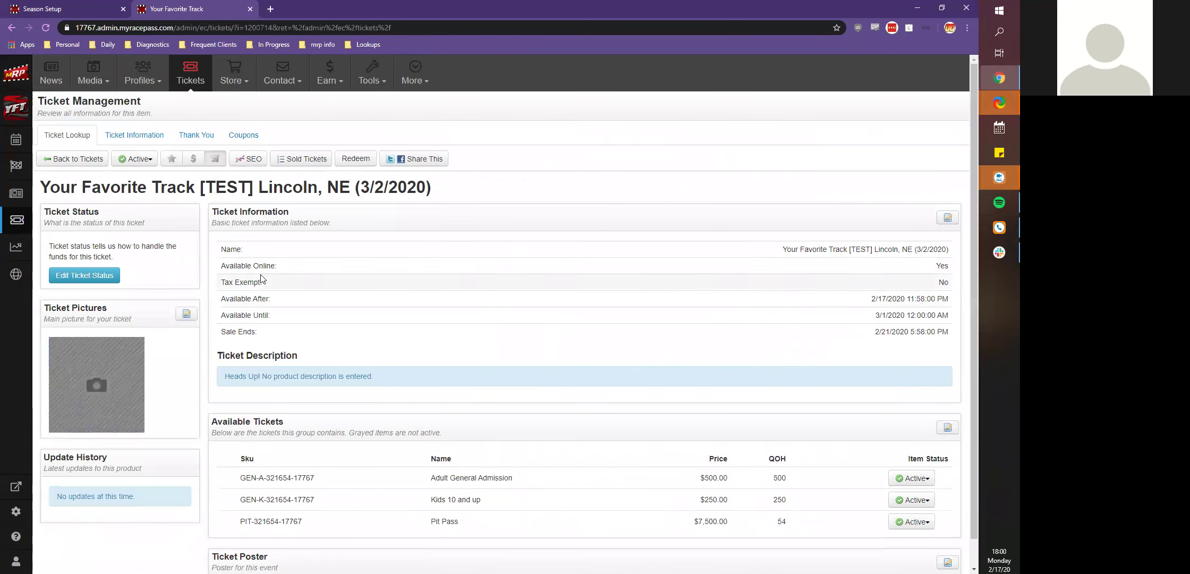
{"action": "scroll", "coordinate": [379, 367], "scroll_direction": "down", "scroll_amount": 1}
{"action": "scroll", "coordinate": [265, 227], "scroll_direction": "up", "scroll_amount": 1}
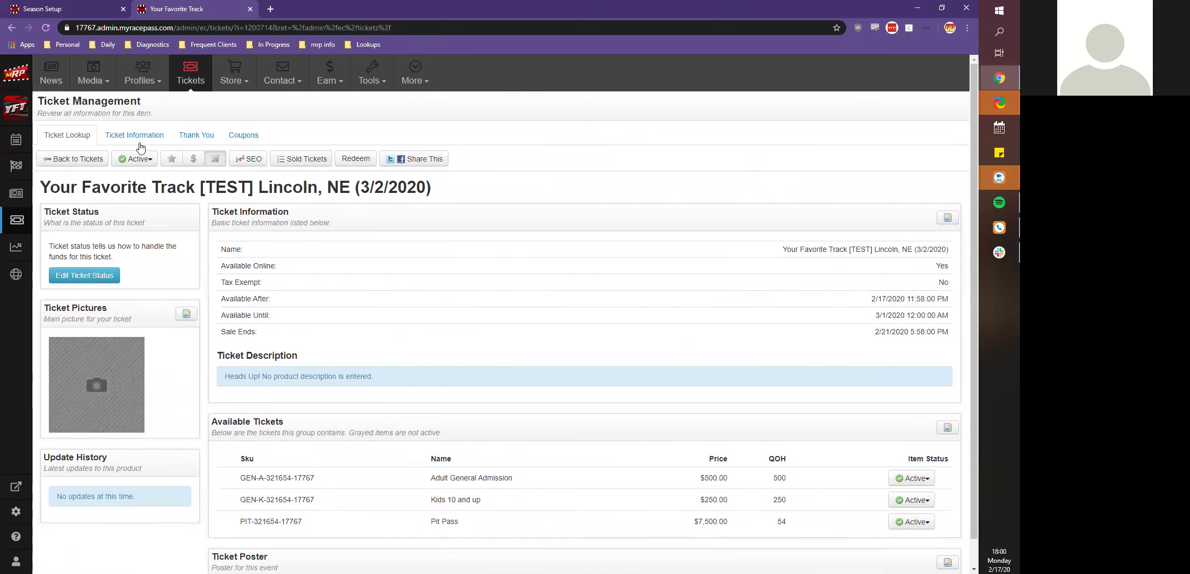
{"action": "left_click", "coordinate": [182, 137]}
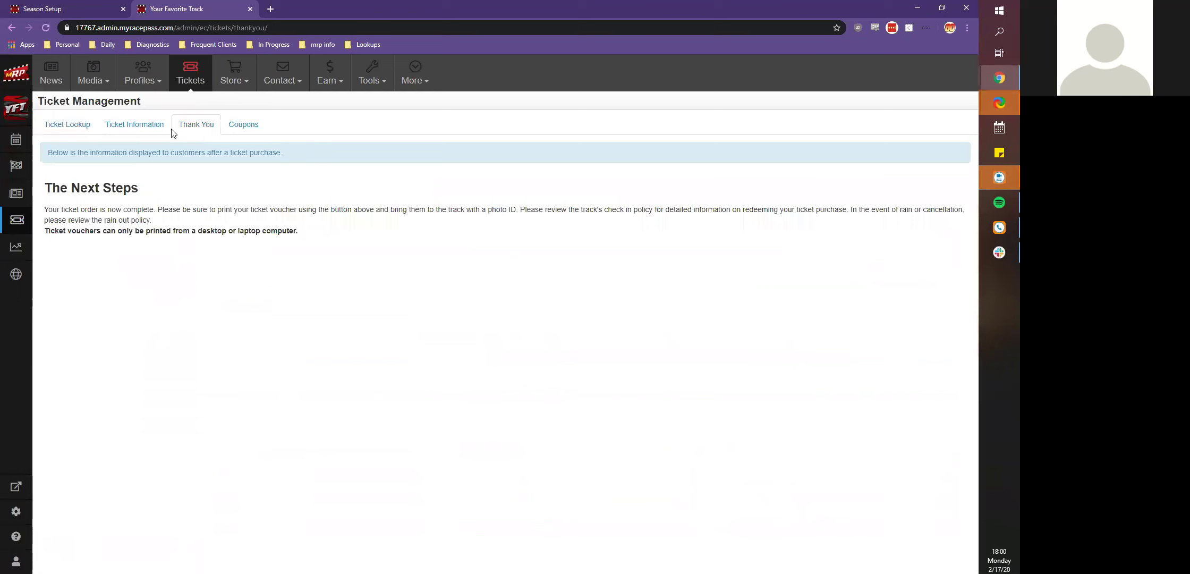
- Review the Coupons tab images, then return to the Ticket Lookup list
{"action": "left_click", "coordinate": [243, 127]}
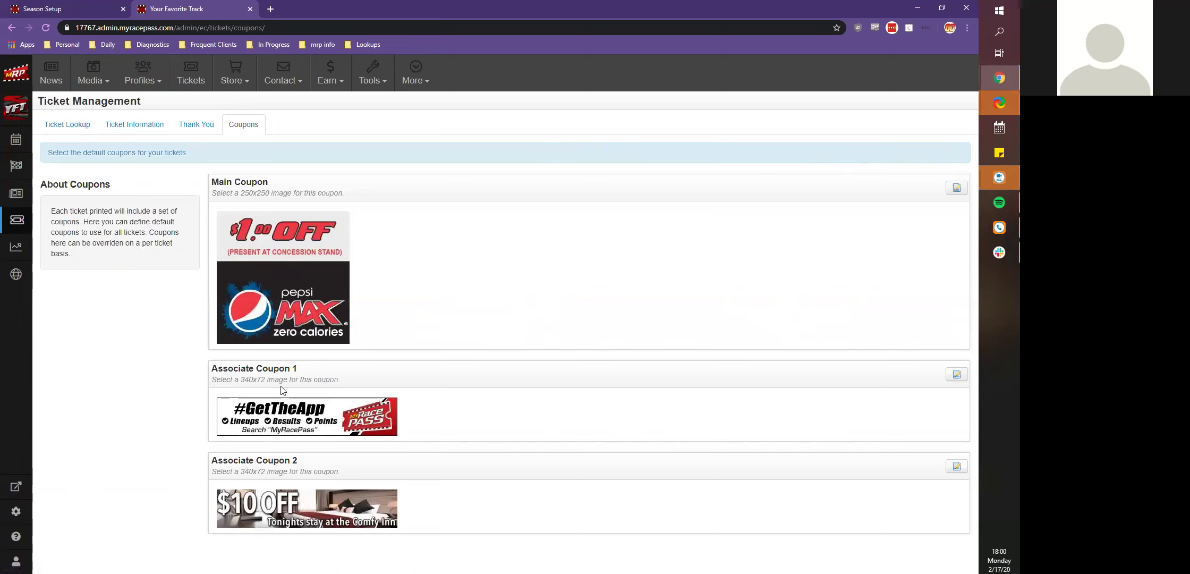
{"action": "left_click", "coordinate": [28, 227]}
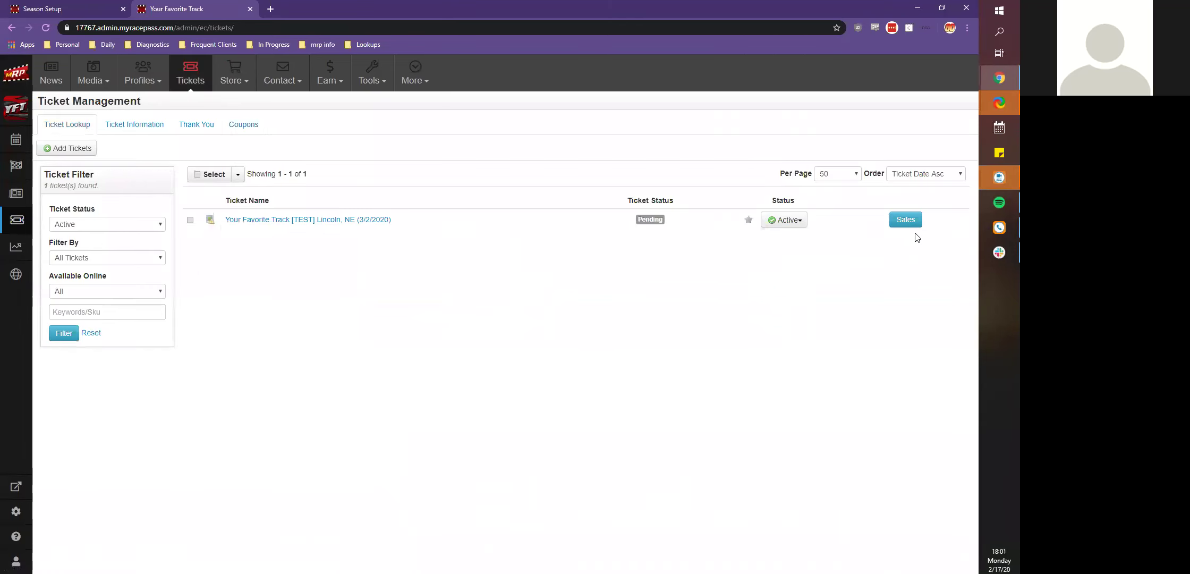
- Set the 3/2/2020 ticket to Disabled and filter the list to ALL Tickets
{"action": "left_click", "coordinate": [784, 219]}
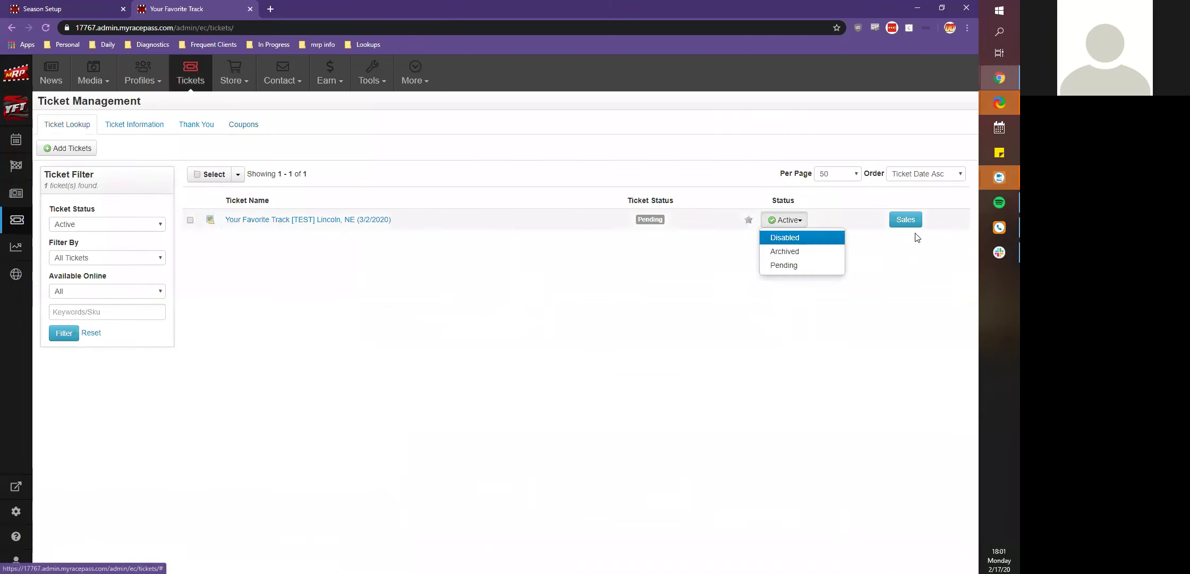
{"action": "key", "text": "Return"}
{"action": "left_click", "coordinate": [78, 229]}
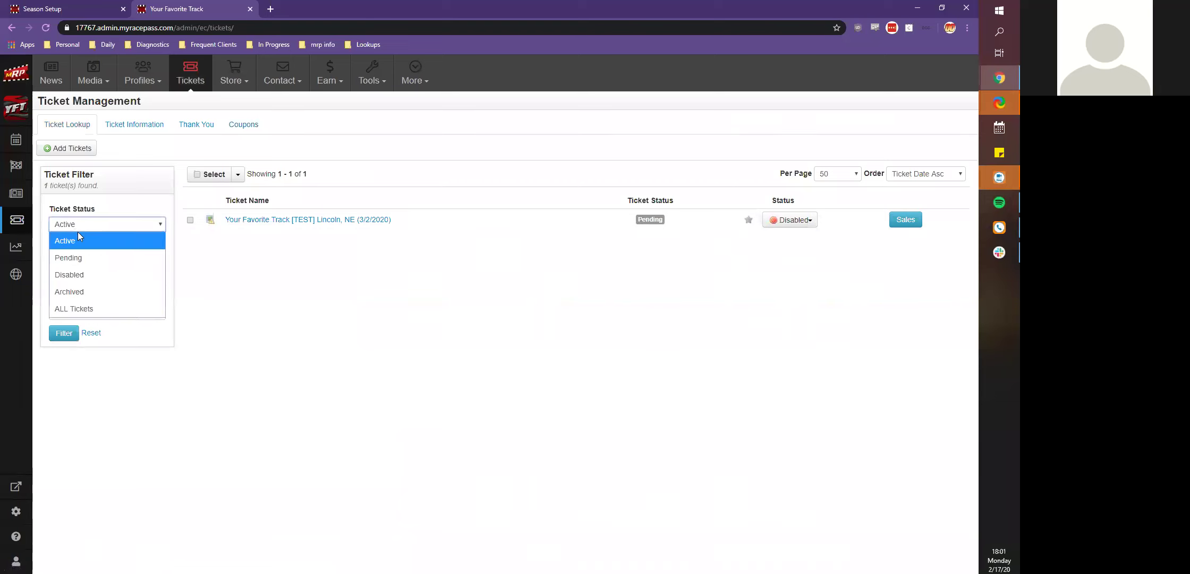
{"action": "left_click", "coordinate": [83, 307]}
{"action": "left_click", "coordinate": [64, 333]}
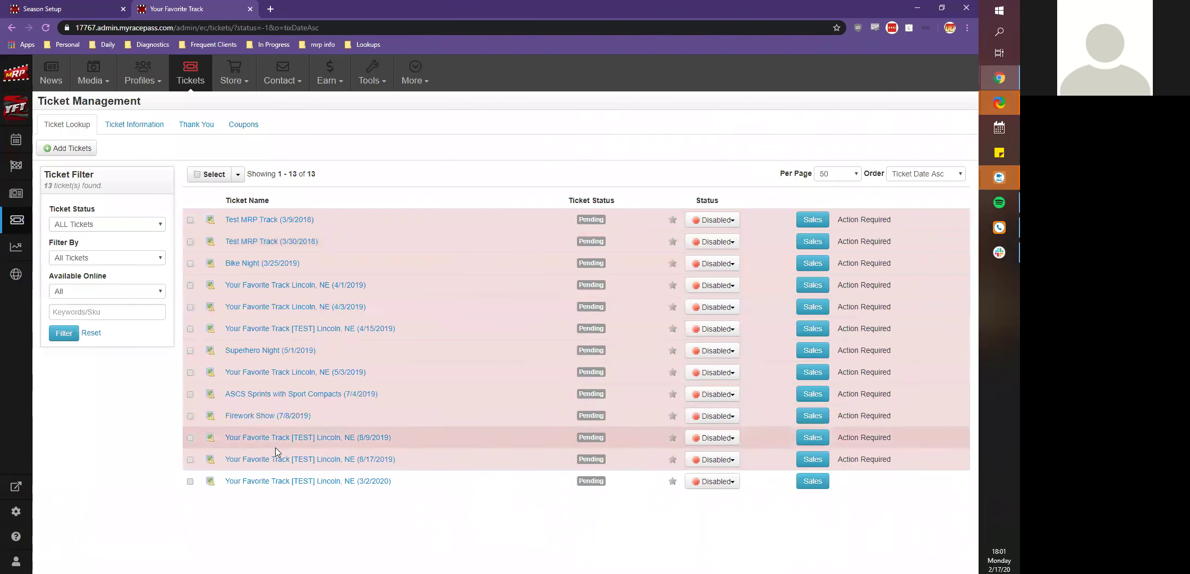
- Open Bike Night's sold tickets report, filtering by Pit Pass, then All Tickets
{"action": "left_click", "coordinate": [245, 263]}
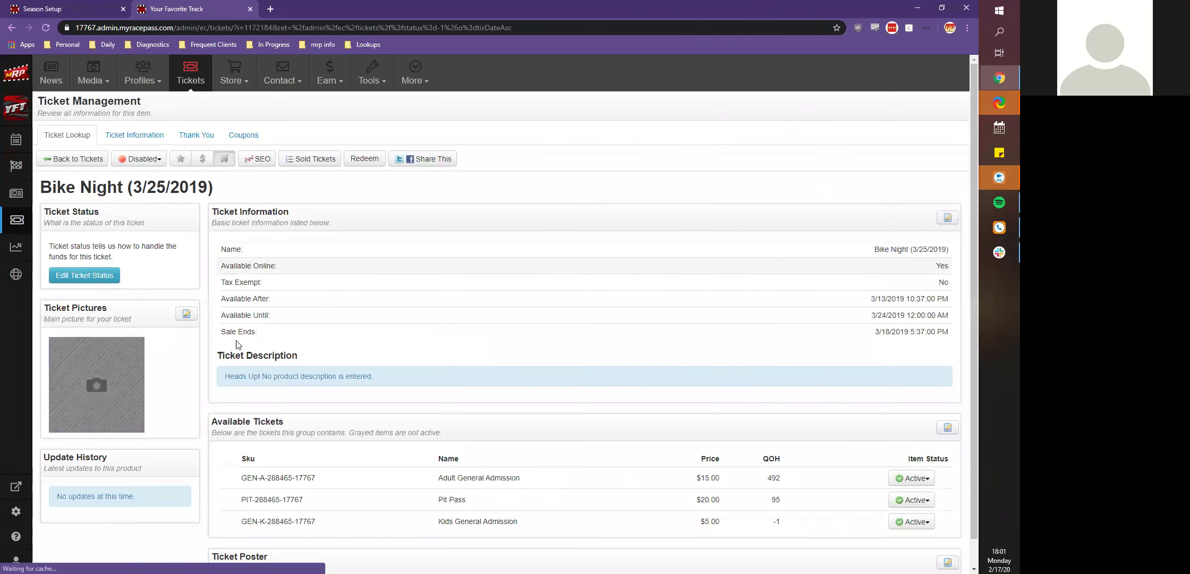
{"action": "left_click", "coordinate": [305, 163]}
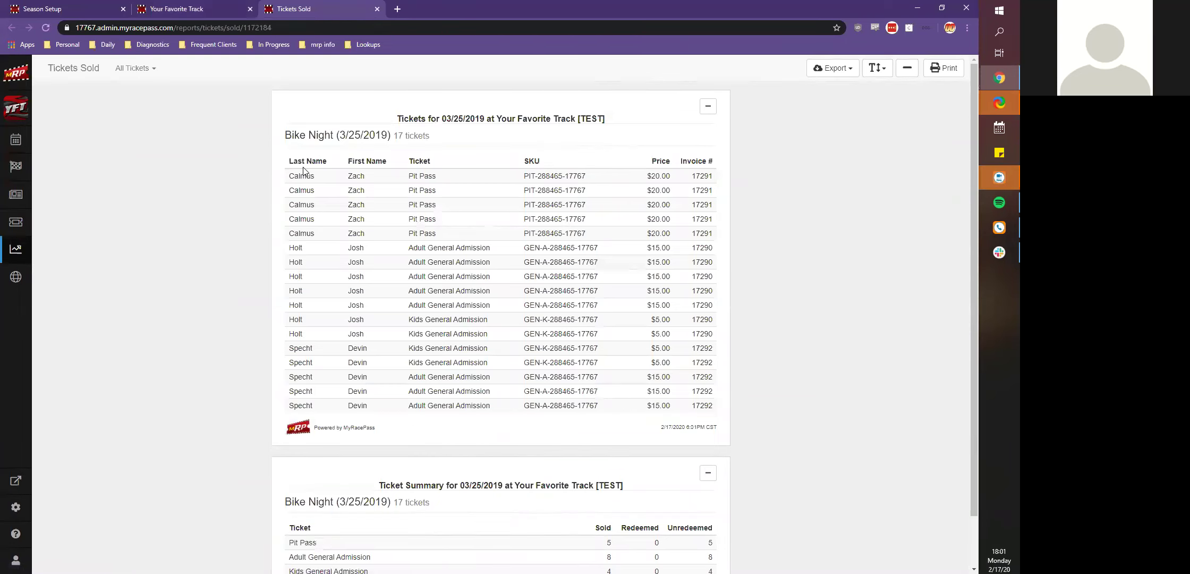
{"action": "scroll", "coordinate": [306, 177], "scroll_direction": "down", "scroll_amount": 1}
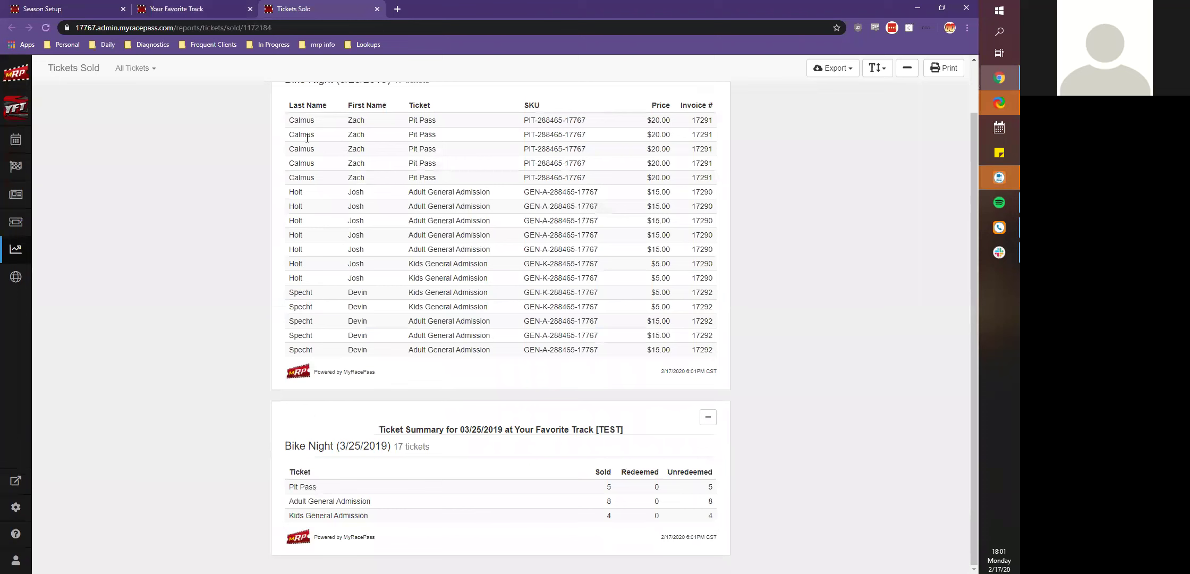
{"action": "scroll", "coordinate": [173, 117], "scroll_direction": "up", "scroll_amount": 1}
{"action": "left_click", "coordinate": [135, 68]}
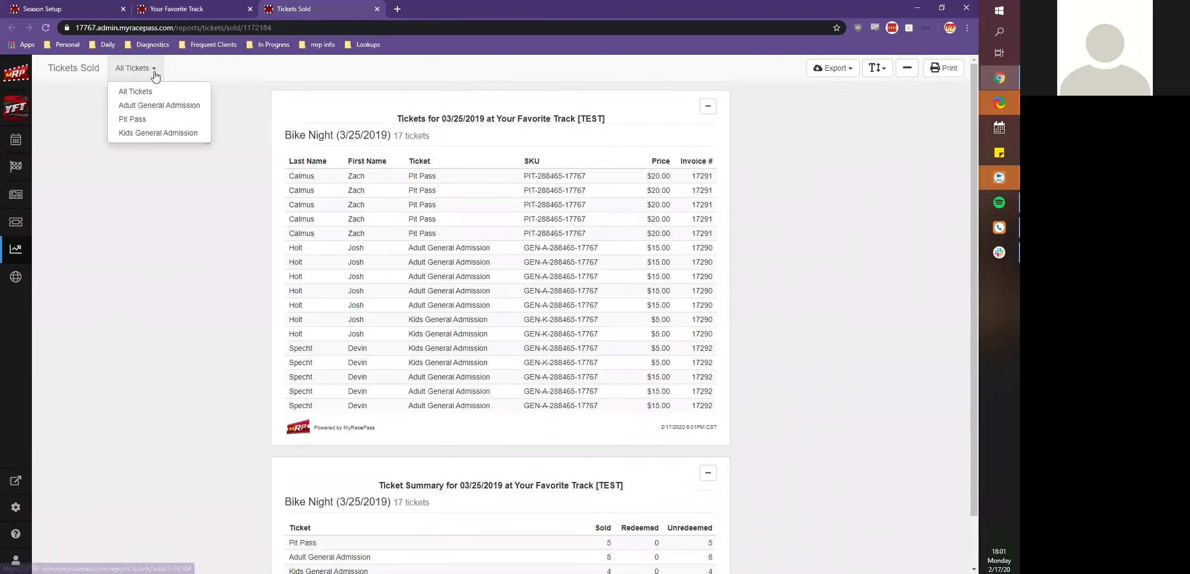
{"action": "left_click", "coordinate": [132, 120]}
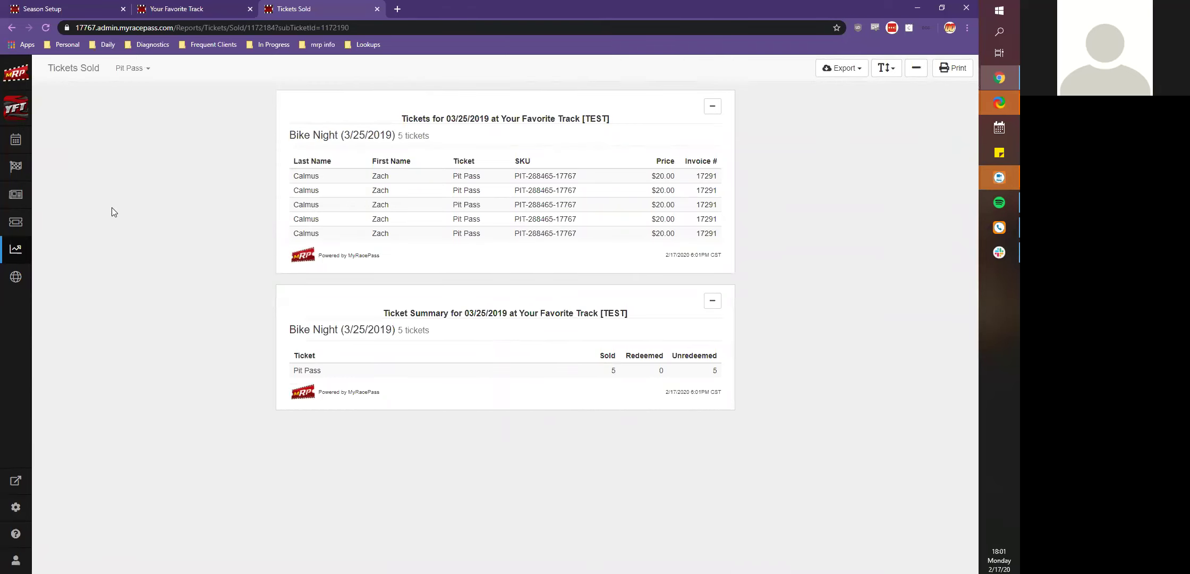
{"action": "left_click", "coordinate": [132, 68]}
{"action": "left_click", "coordinate": [136, 94]}
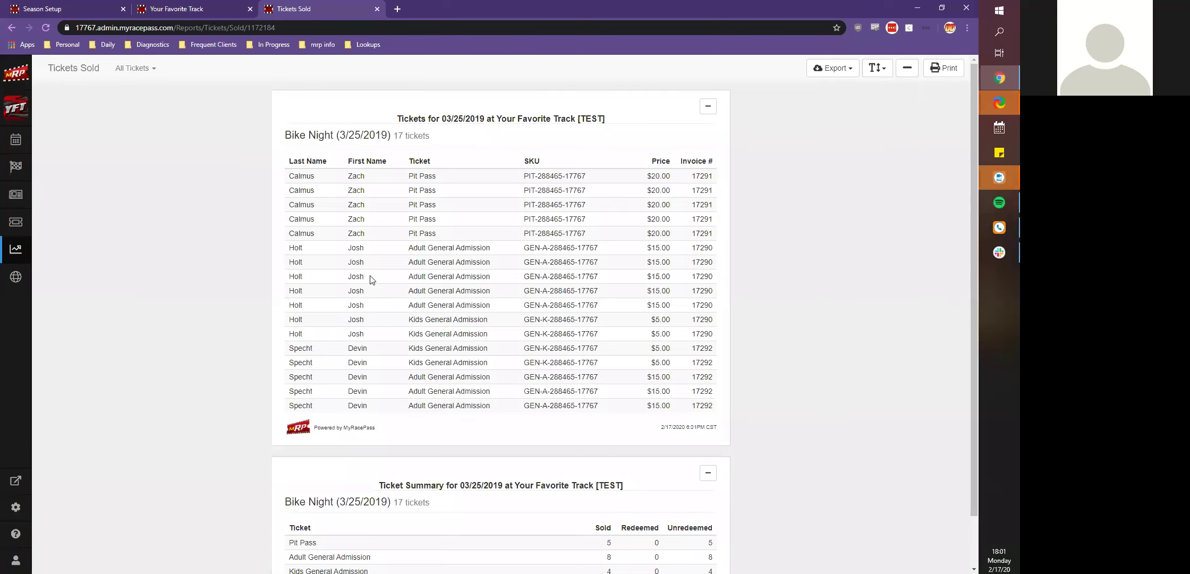
{"action": "scroll", "coordinate": [361, 334], "scroll_direction": "down", "scroll_amount": 3}
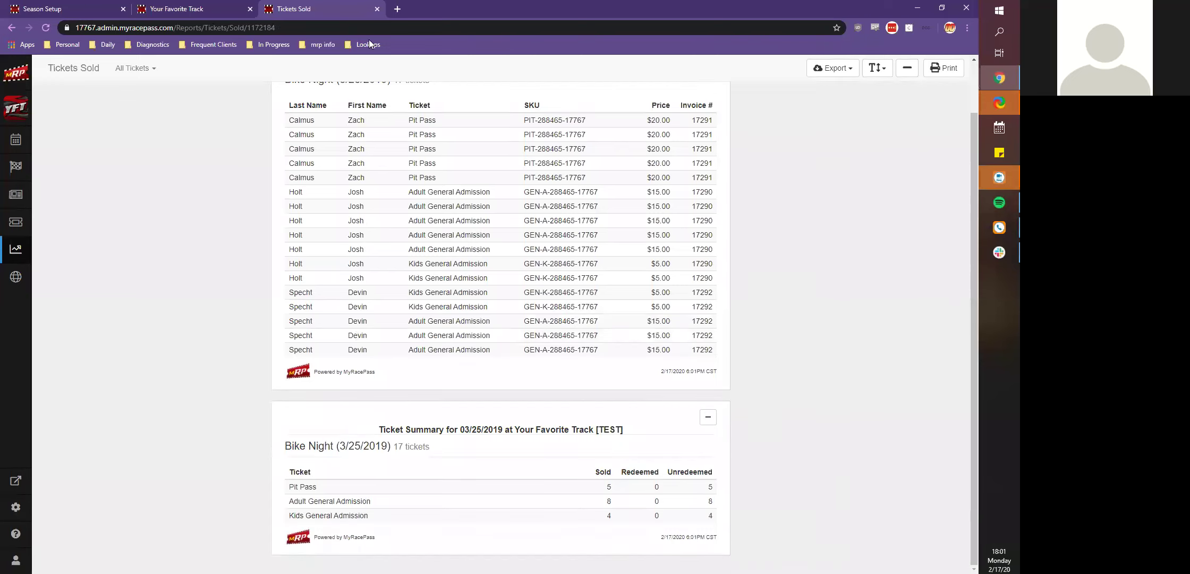
{"action": "left_click", "coordinate": [215, 8]}
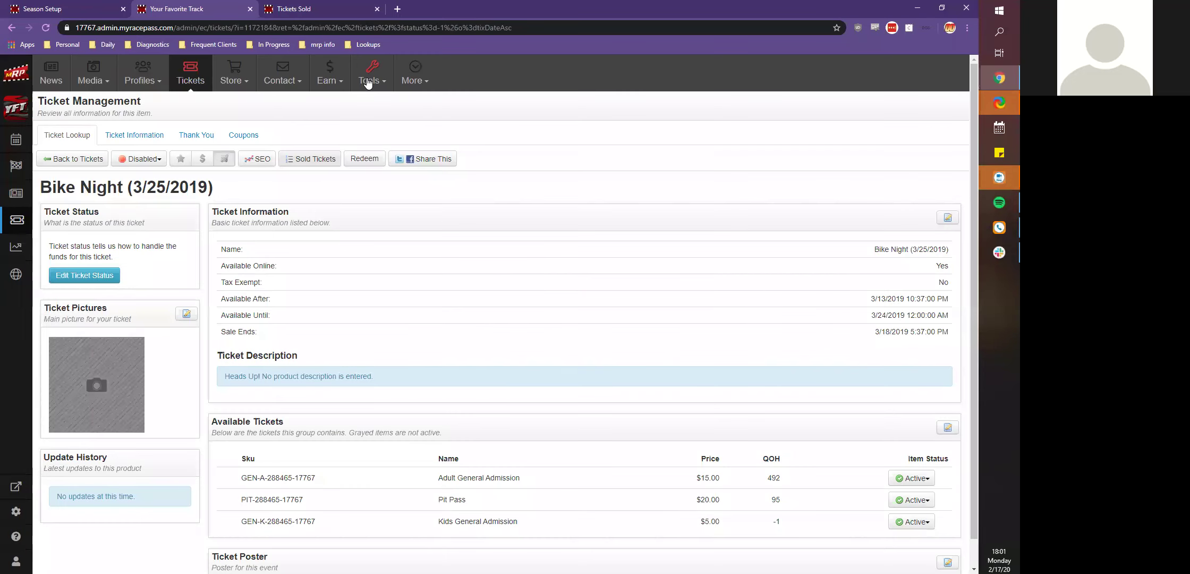
{"action": "left_click", "coordinate": [352, 161]}
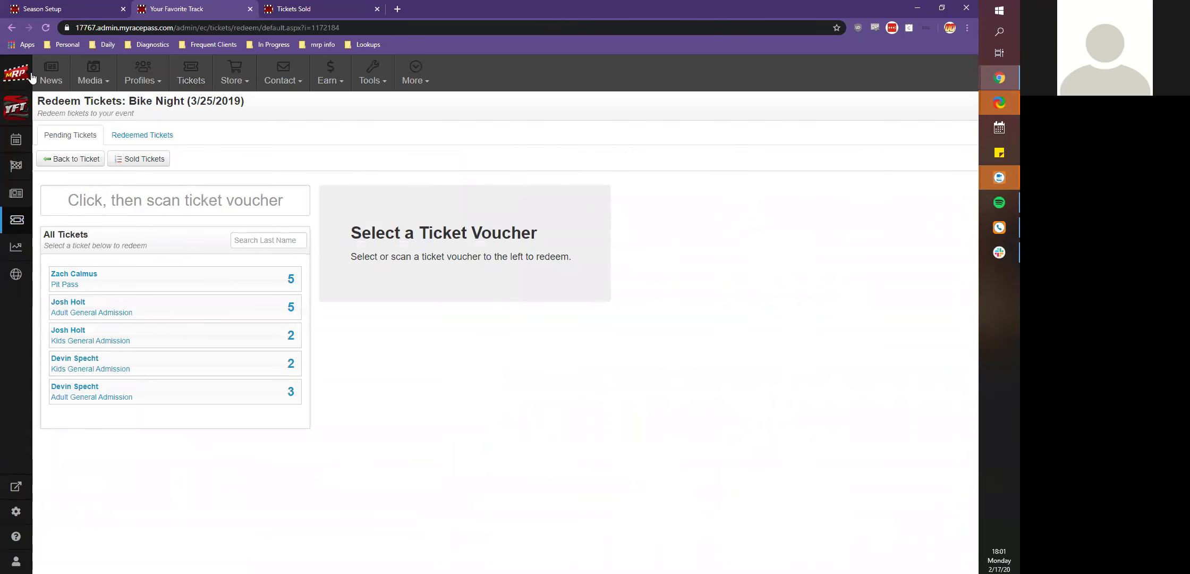
{"action": "left_click", "coordinate": [12, 27]}
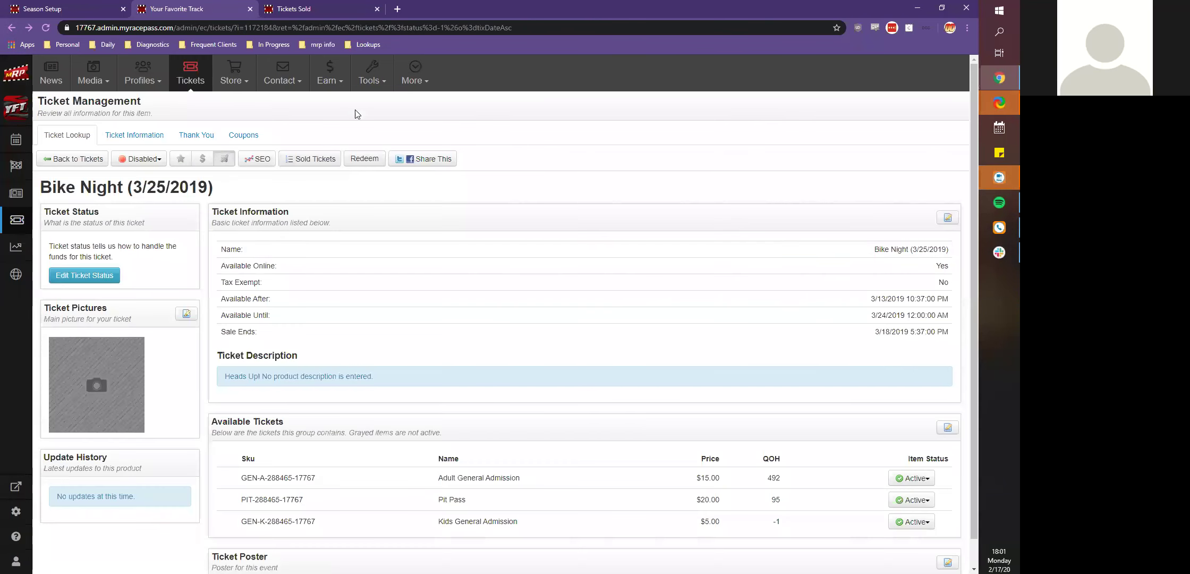
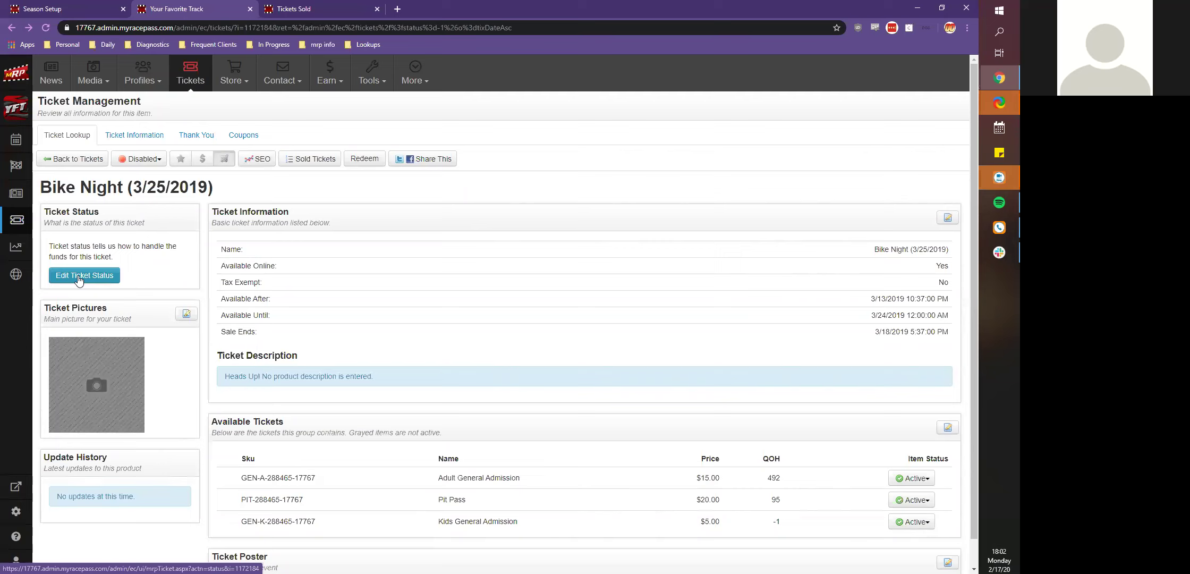
- Check Bike Night's pending ticket redemptions, then return to the main ticket lookup list
{"action": "scroll", "coordinate": [362, 325], "scroll_direction": "down", "scroll_amount": 1}
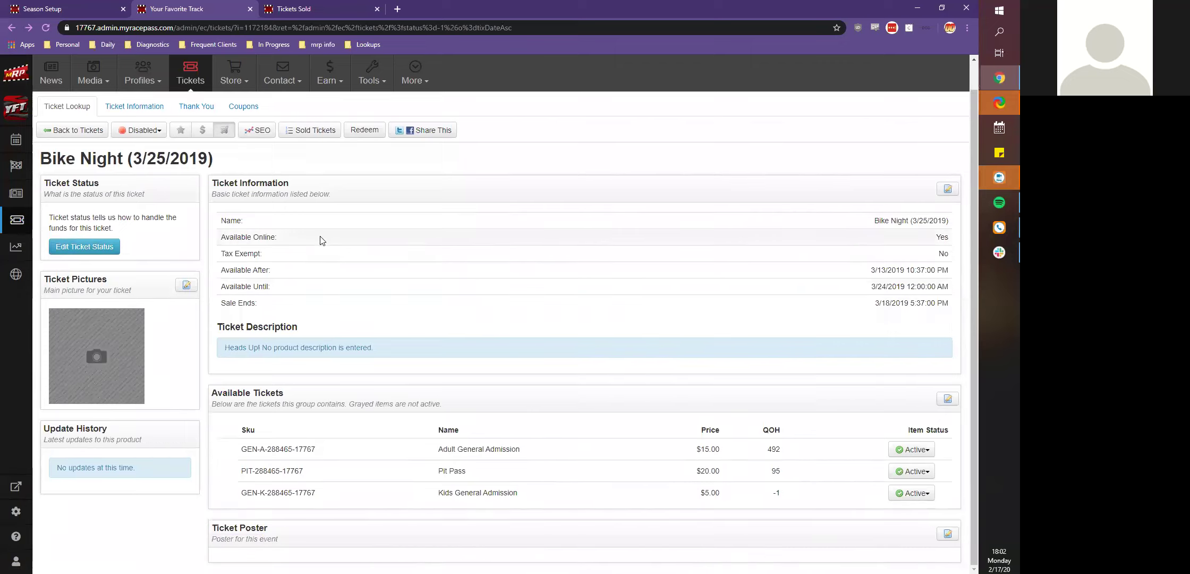
{"action": "scroll", "coordinate": [433, 418], "scroll_direction": "up", "scroll_amount": 1}
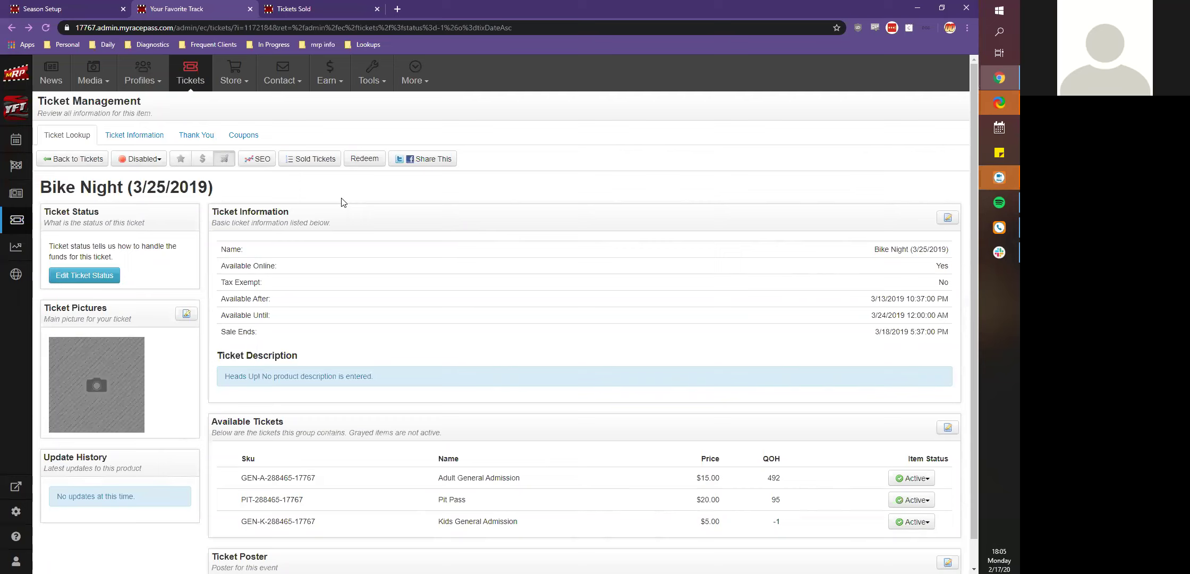
{"action": "left_click", "coordinate": [364, 159]}
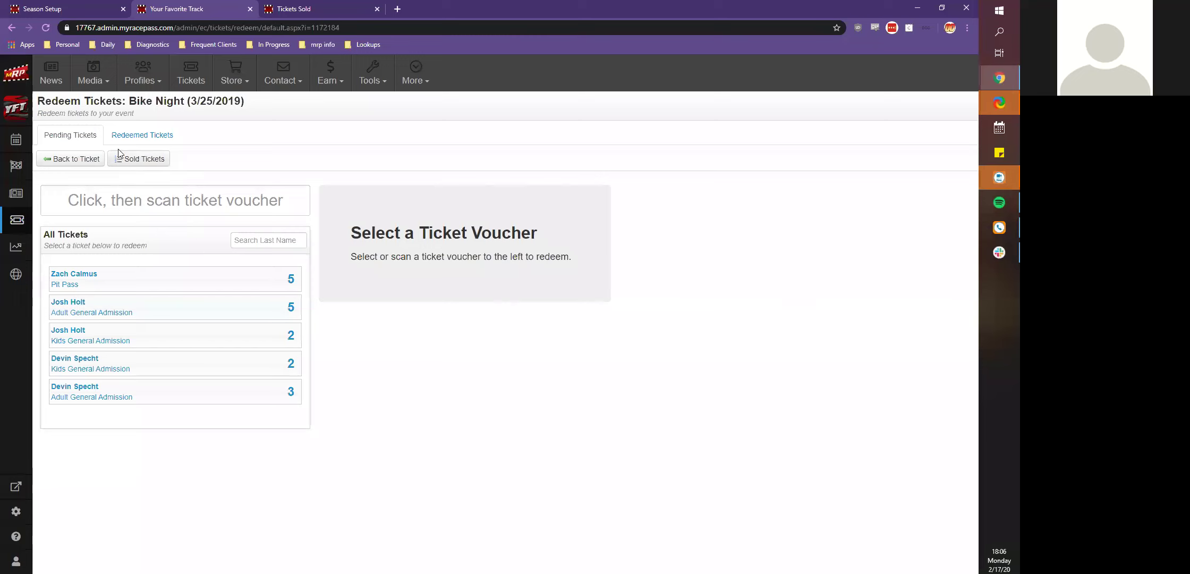
{"action": "left_click", "coordinate": [17, 228]}
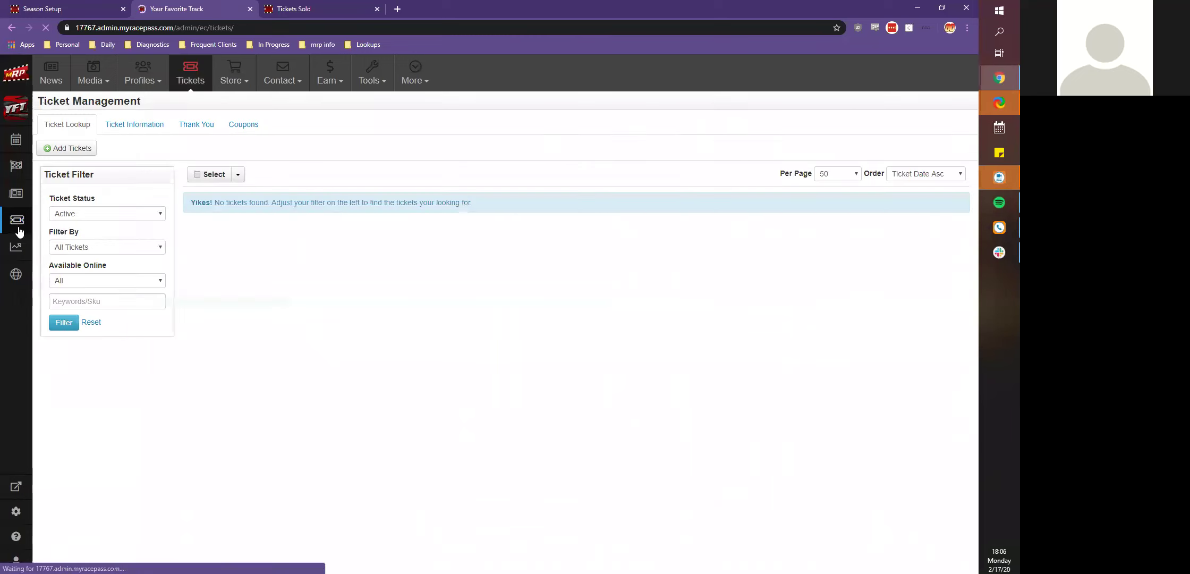
{"action": "left_click", "coordinate": [240, 127]}
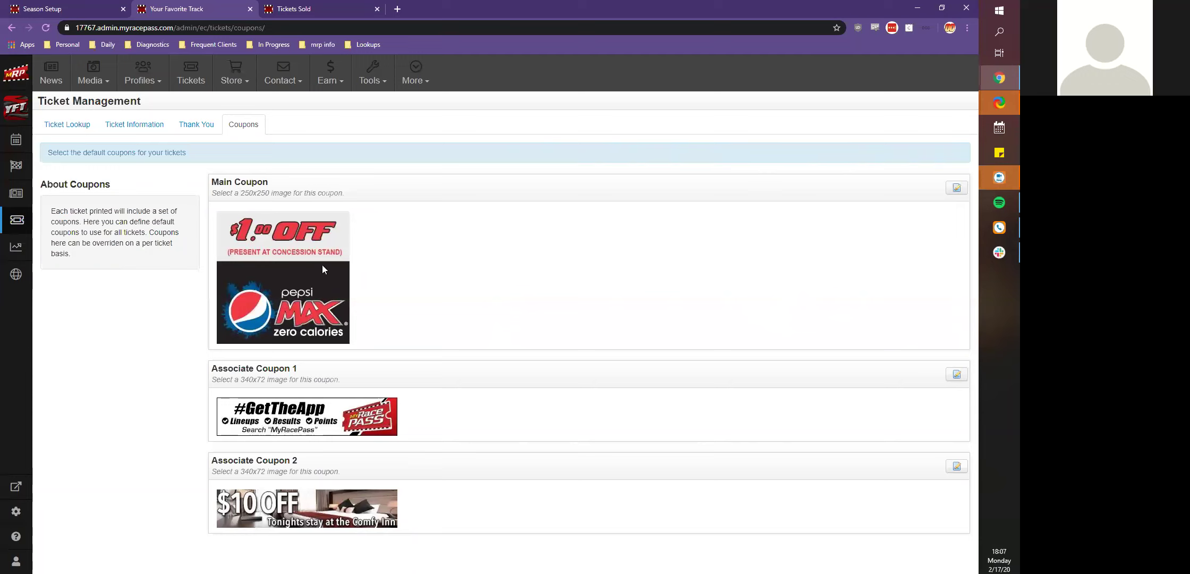
{"action": "left_click", "coordinate": [84, 124]}
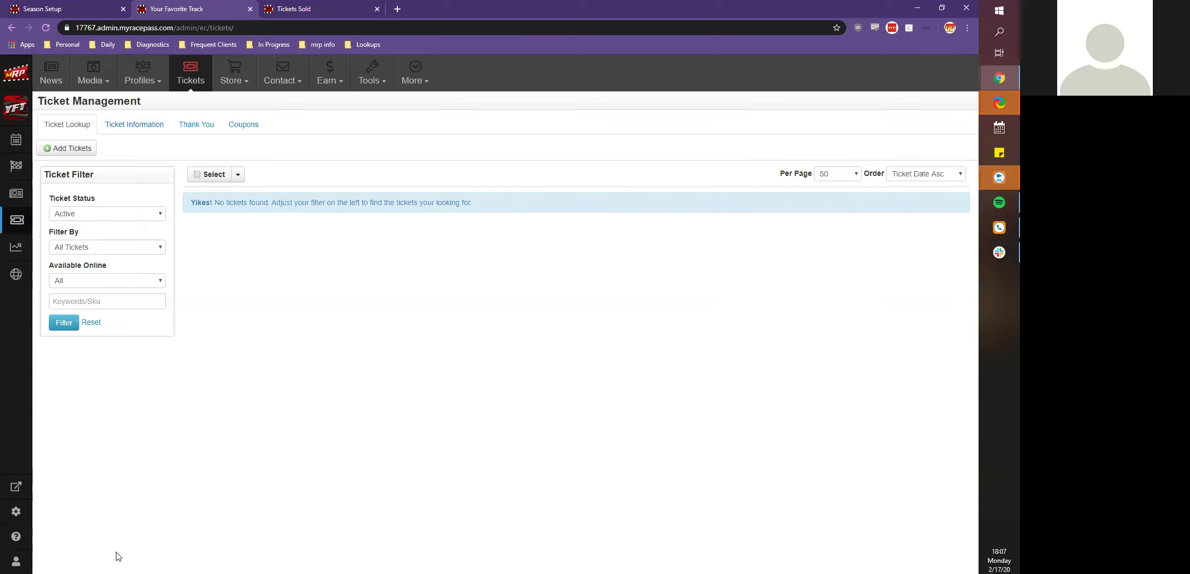
- From the Help menu, open the Season Management article in a new browser tab and view it
{"action": "left_click", "coordinate": [29, 540]}
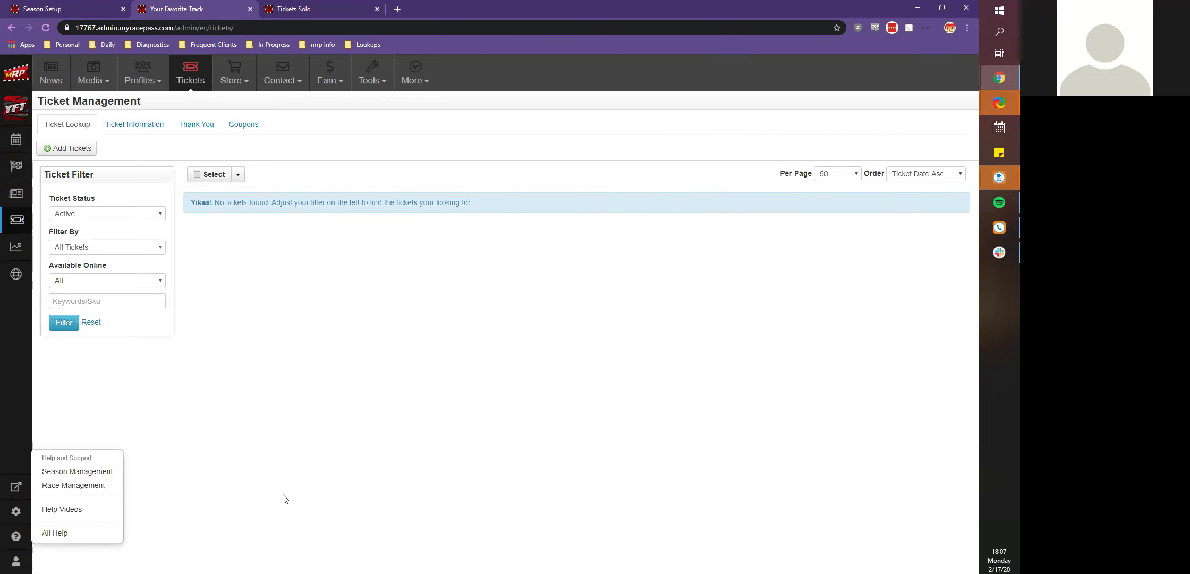
{"action": "right_click", "coordinate": [103, 474]}
{"action": "left_click", "coordinate": [149, 373]}
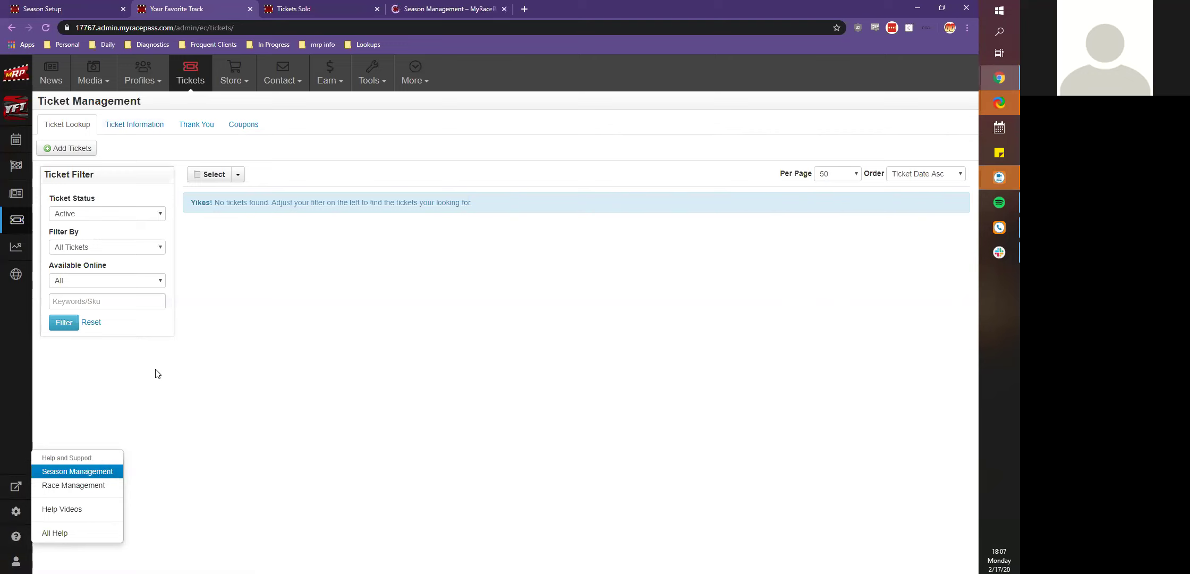
{"action": "left_click", "coordinate": [425, 11]}
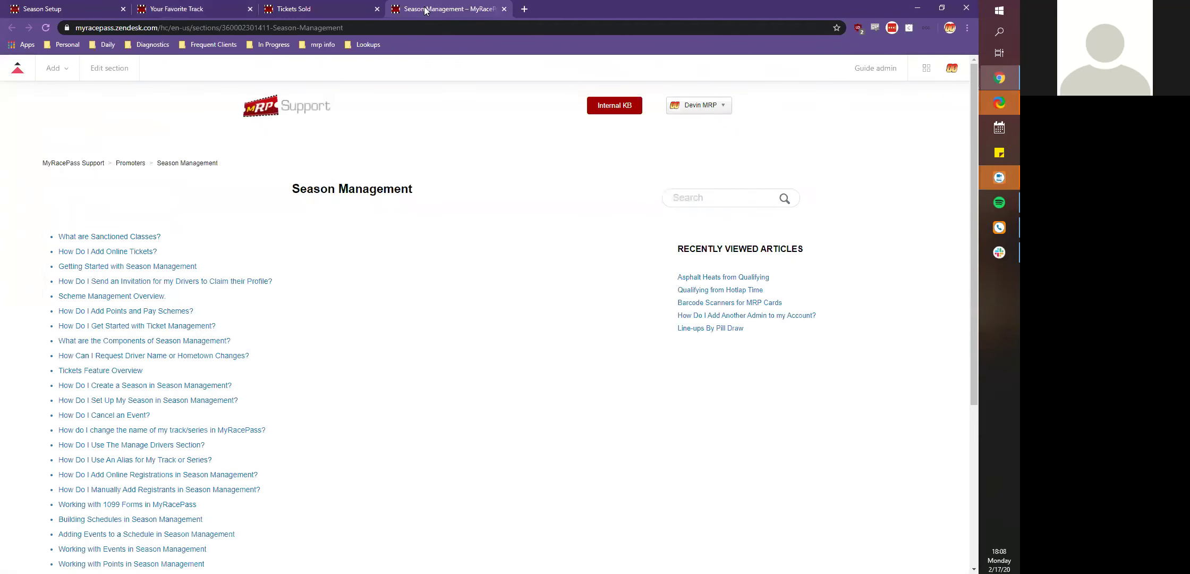
- Read the Barcode Scanners for MRP Cards article and open the Symcode MJ-8200-B product page
{"action": "left_click", "coordinate": [730, 302]}
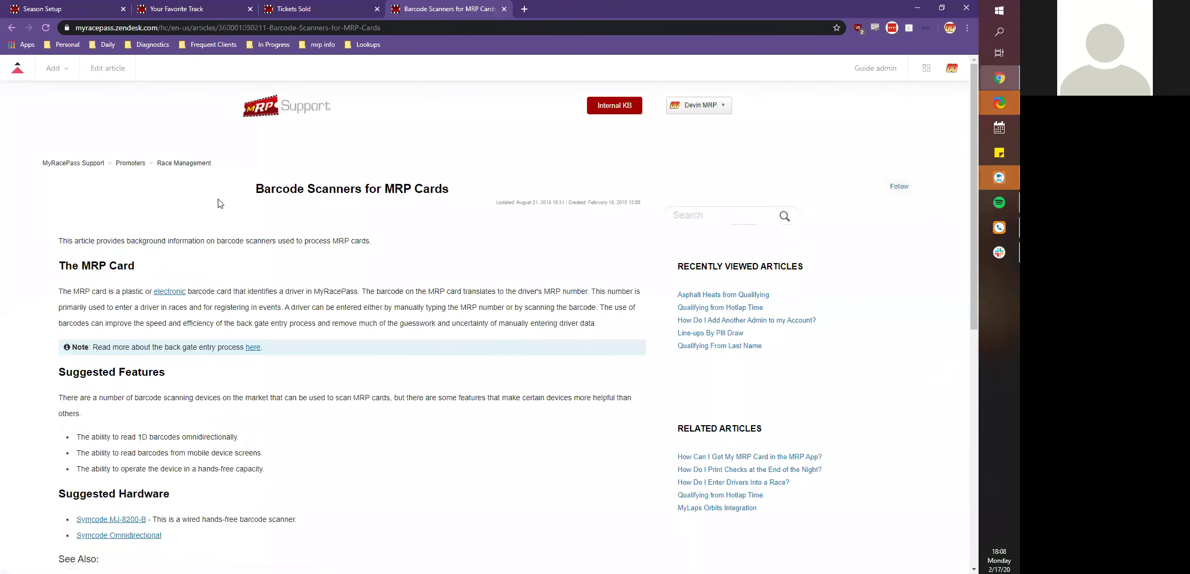
{"action": "scroll", "coordinate": [332, 210], "scroll_direction": "down", "scroll_amount": 3}
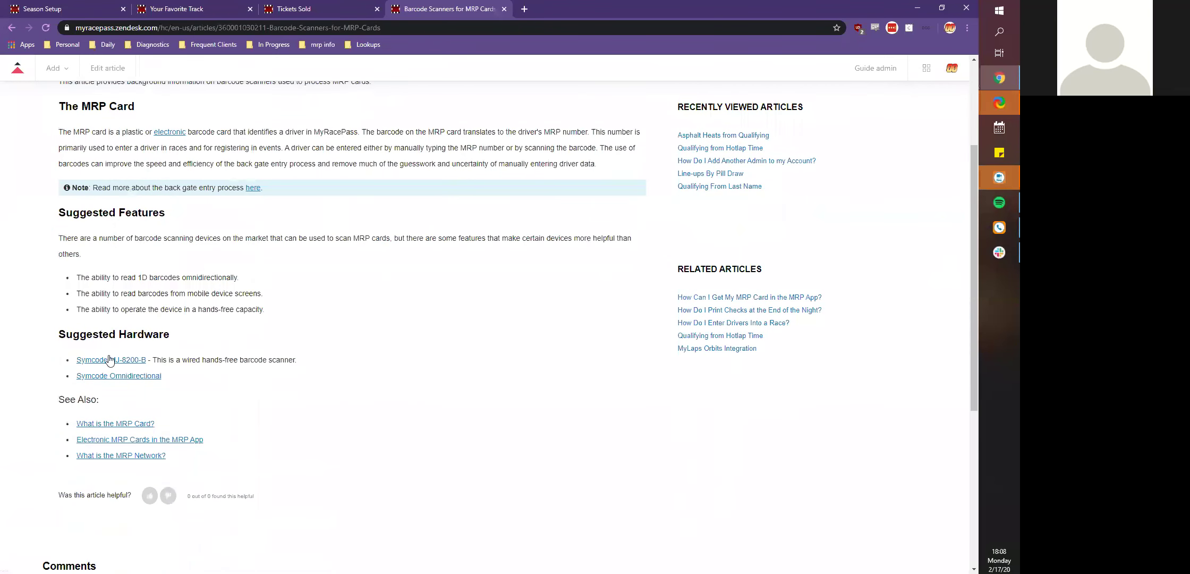
{"action": "left_click", "coordinate": [108, 361]}
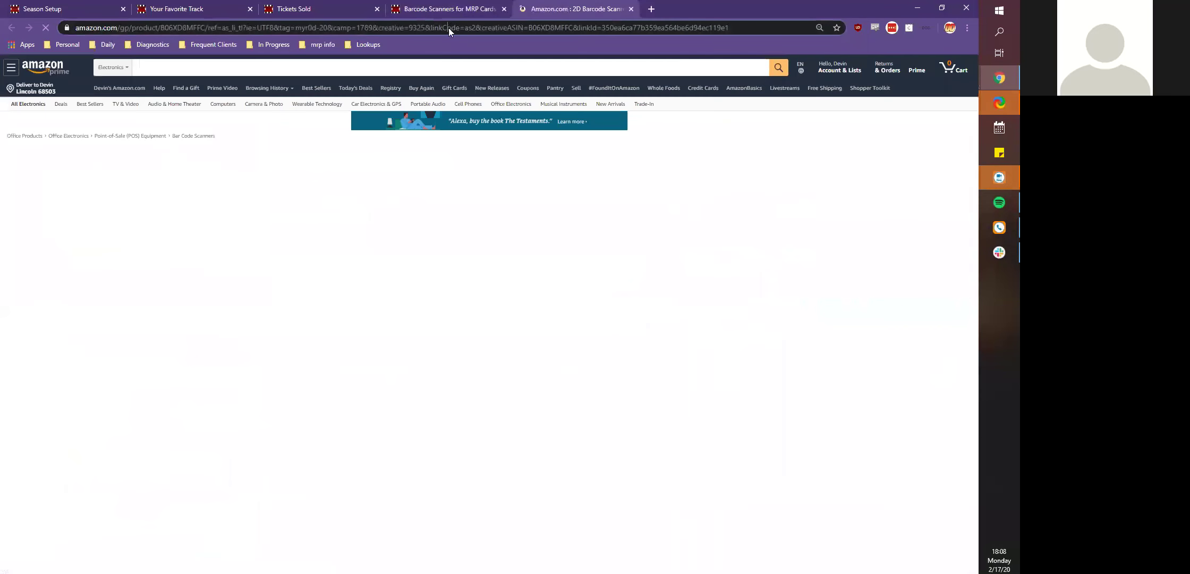
- Copy the scanner product page's URL, close that tab, and return to Tickets Sold
{"action": "left_click", "coordinate": [448, 28]}
{"action": "right_click", "coordinate": [448, 28]}
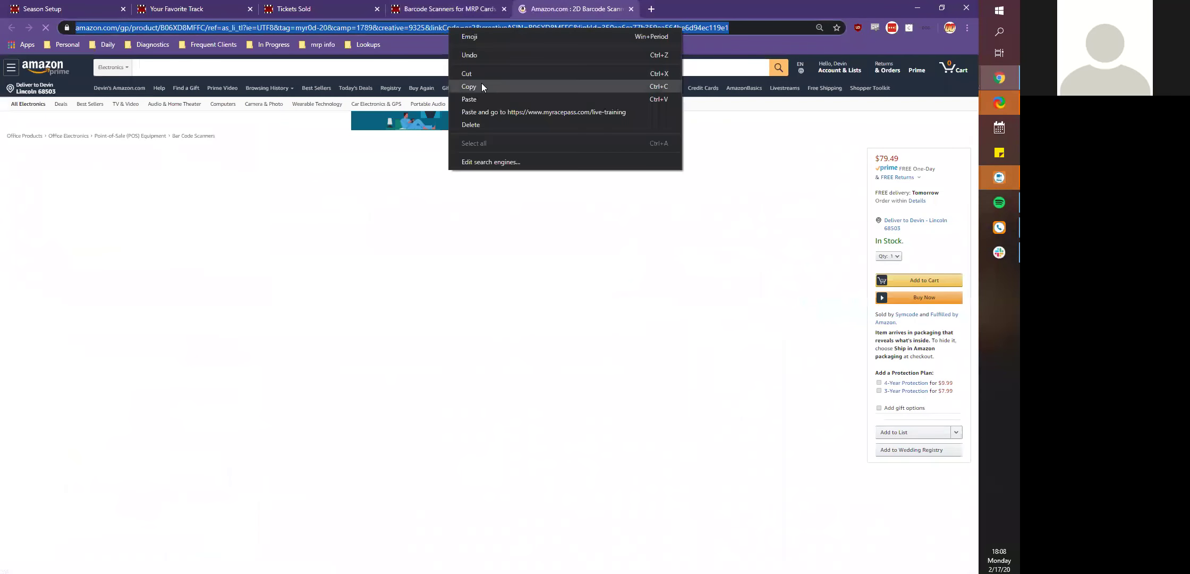
{"action": "left_click", "coordinate": [480, 86]}
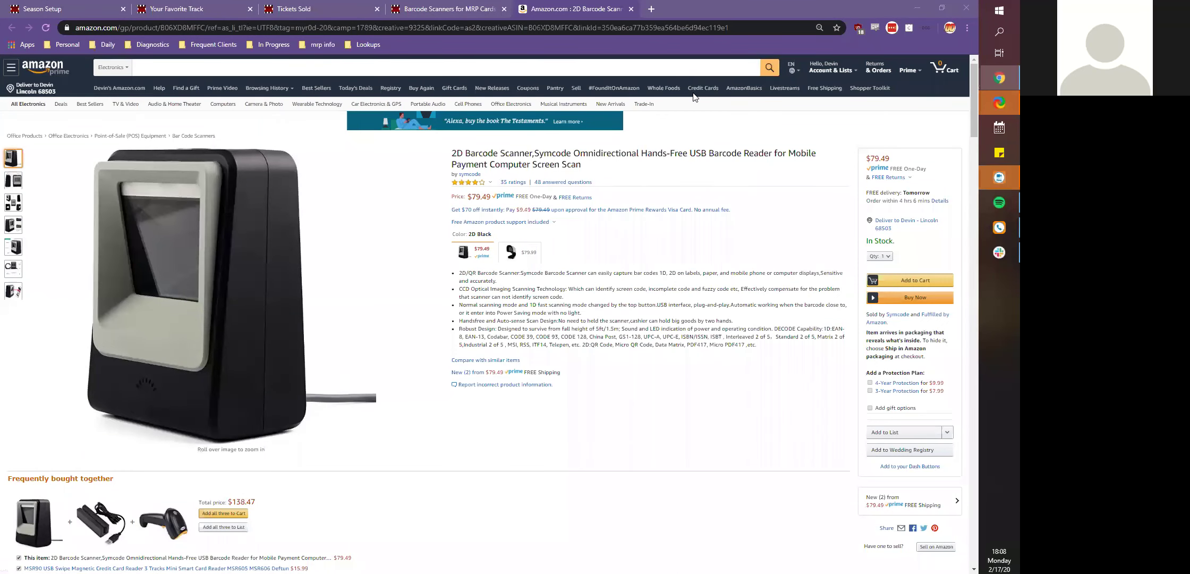
{"action": "left_click", "coordinate": [631, 9]}
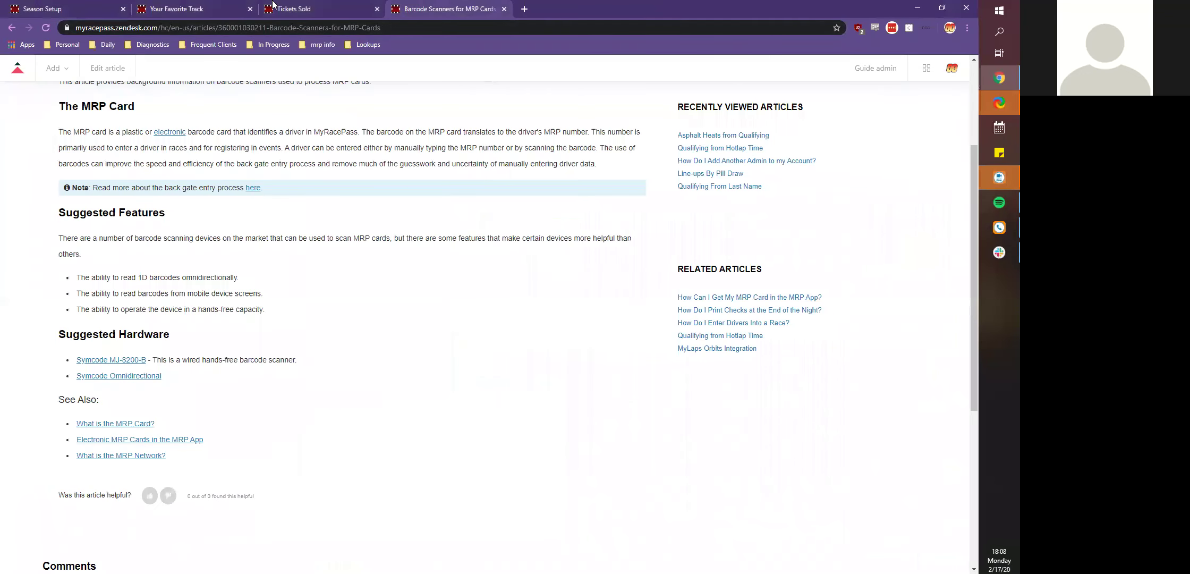
{"action": "left_click", "coordinate": [289, 7]}
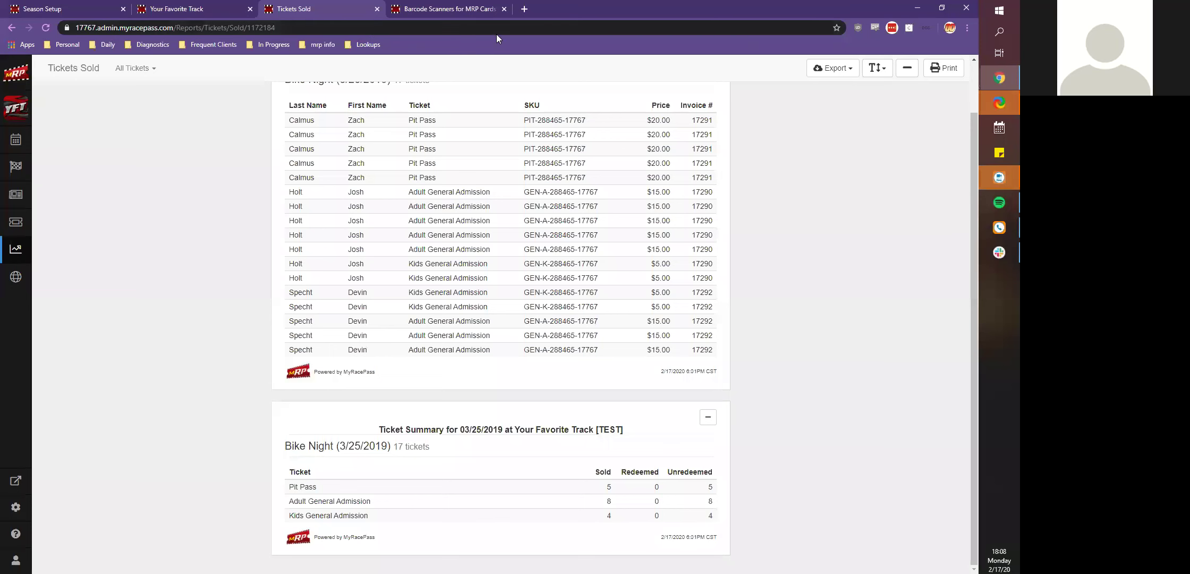
- Recheck the barcode scanner article and the Tickets Sold report, then return to Ticket Management
{"action": "left_click", "coordinate": [485, 8]}
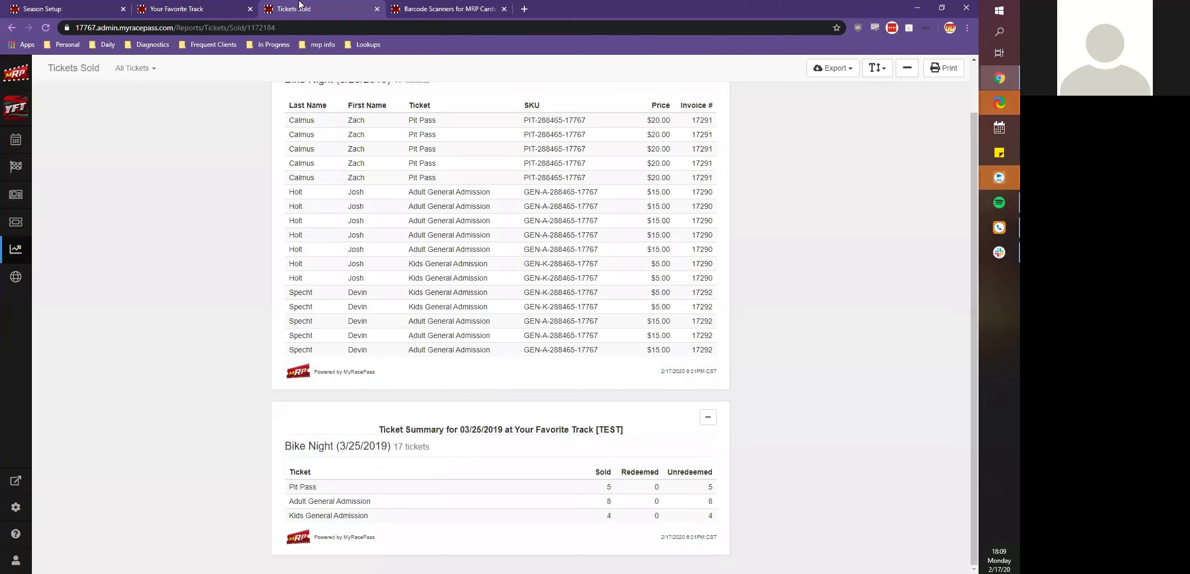
{"action": "left_click", "coordinate": [297, 9]}
{"action": "scroll", "coordinate": [317, 92], "scroll_direction": "up", "scroll_amount": 1}
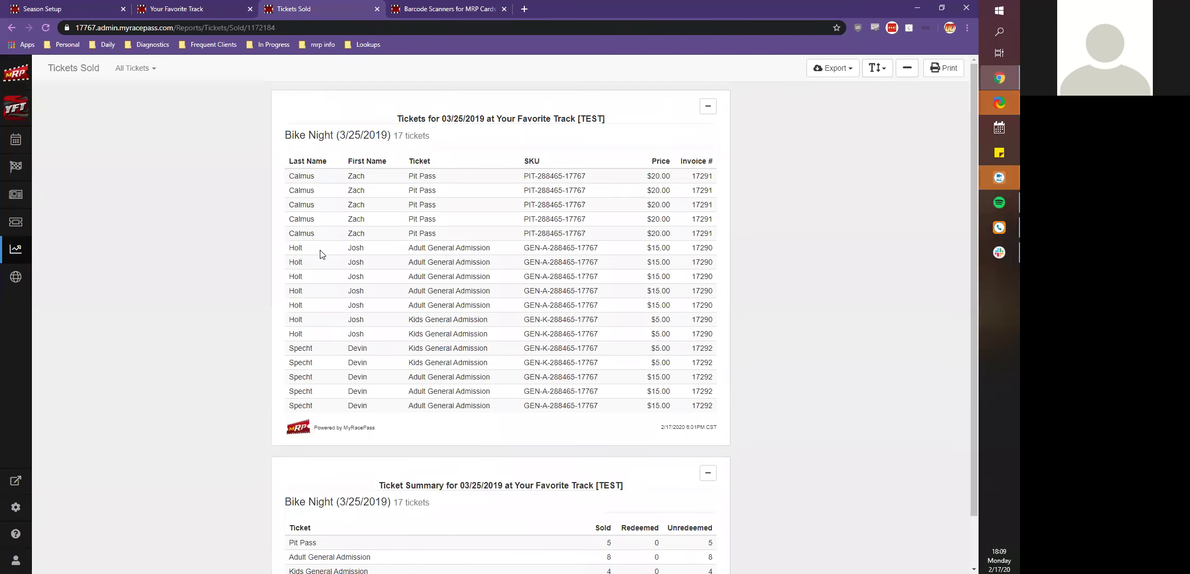
{"action": "left_click", "coordinate": [191, 8]}
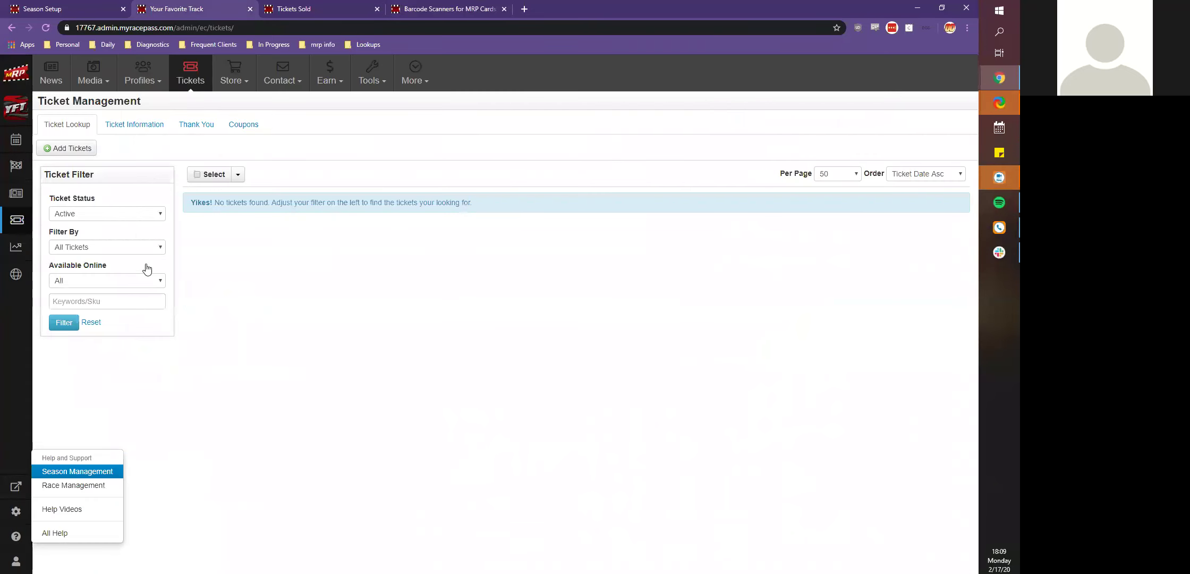
- Filter the ticket lookup list to Disabled tickets
{"action": "left_click_drag", "start_coordinate": [344, 203], "coordinate": [147, 154]}
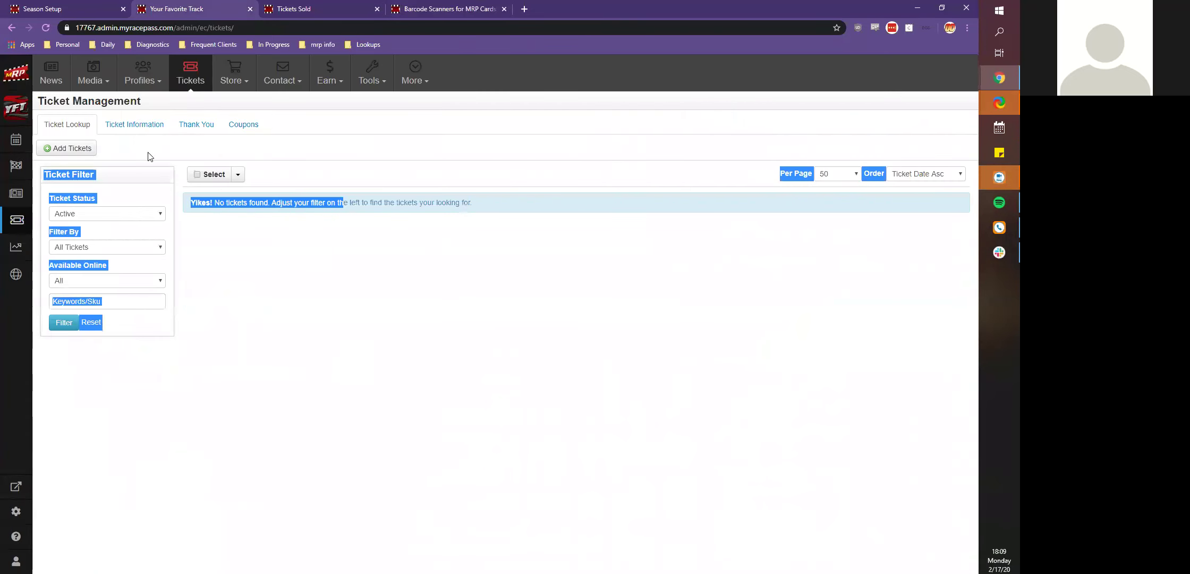
{"action": "left_click", "coordinate": [117, 247]}
{"action": "left_click", "coordinate": [121, 215]}
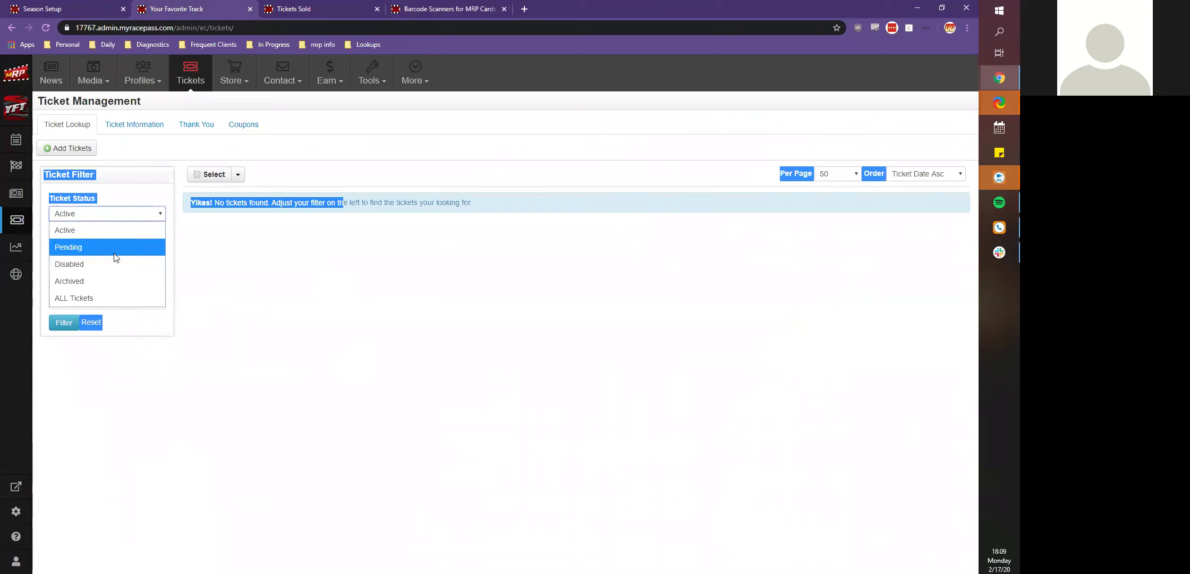
{"action": "left_click", "coordinate": [103, 266]}
{"action": "left_click", "coordinate": [57, 332]}
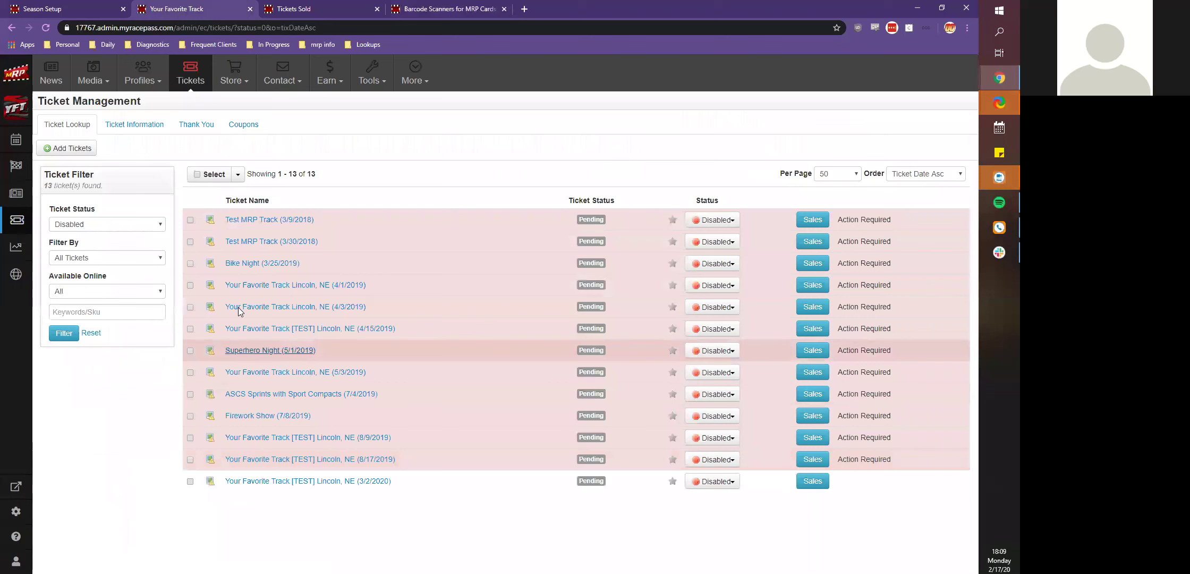
- On Bike Night (3/25/2019)'s Redeem page, redeem the Adult General Admission voucher
{"action": "left_click", "coordinate": [241, 268]}
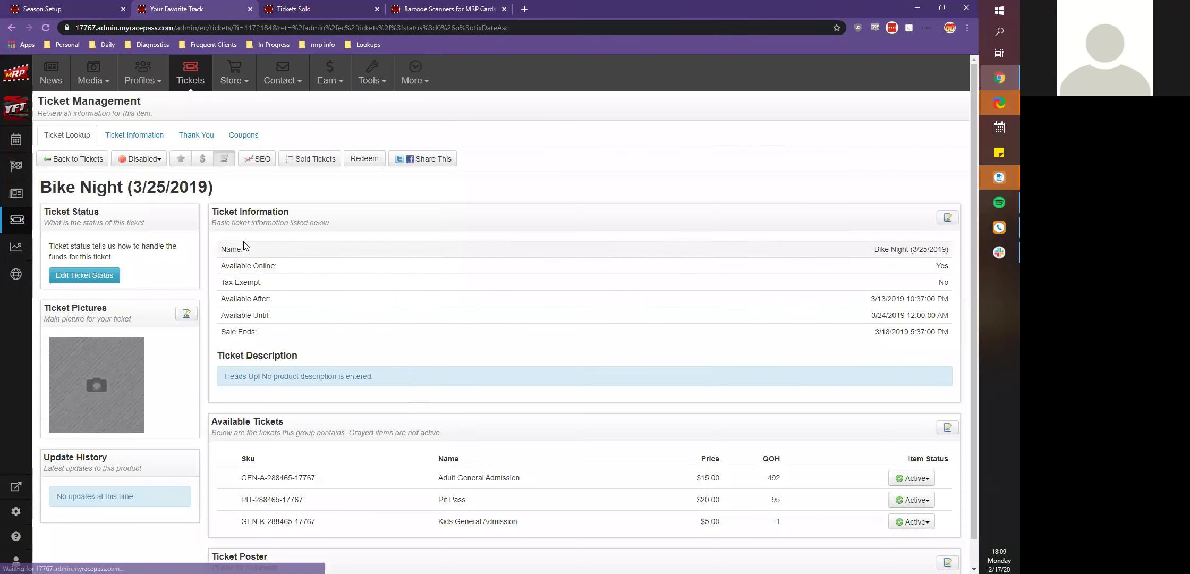
{"action": "left_click", "coordinate": [364, 165]}
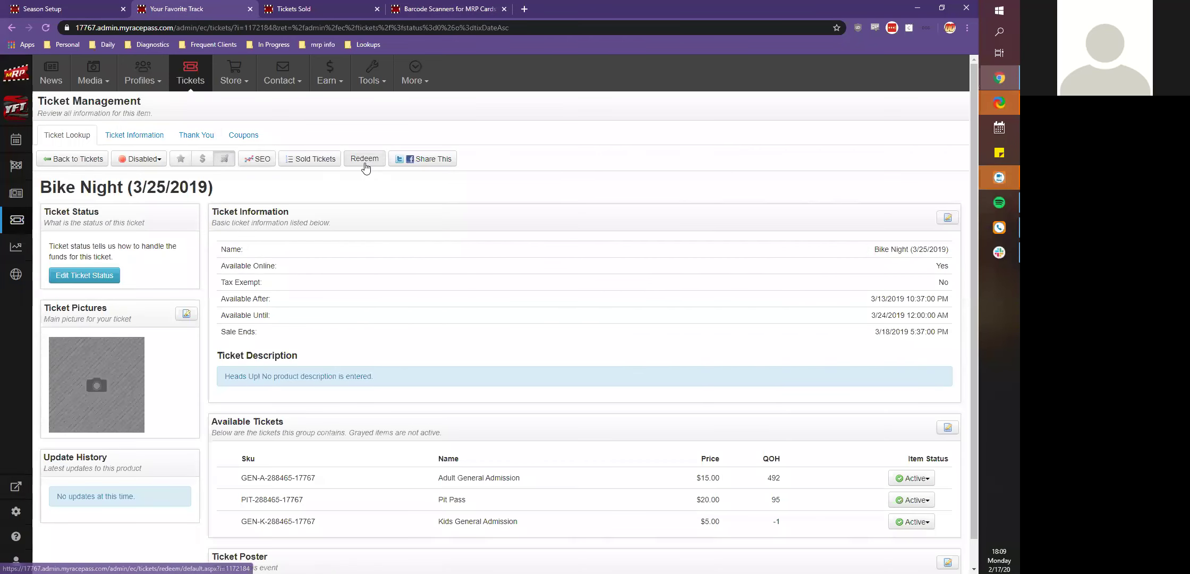
{"action": "left_click", "coordinate": [108, 289]}
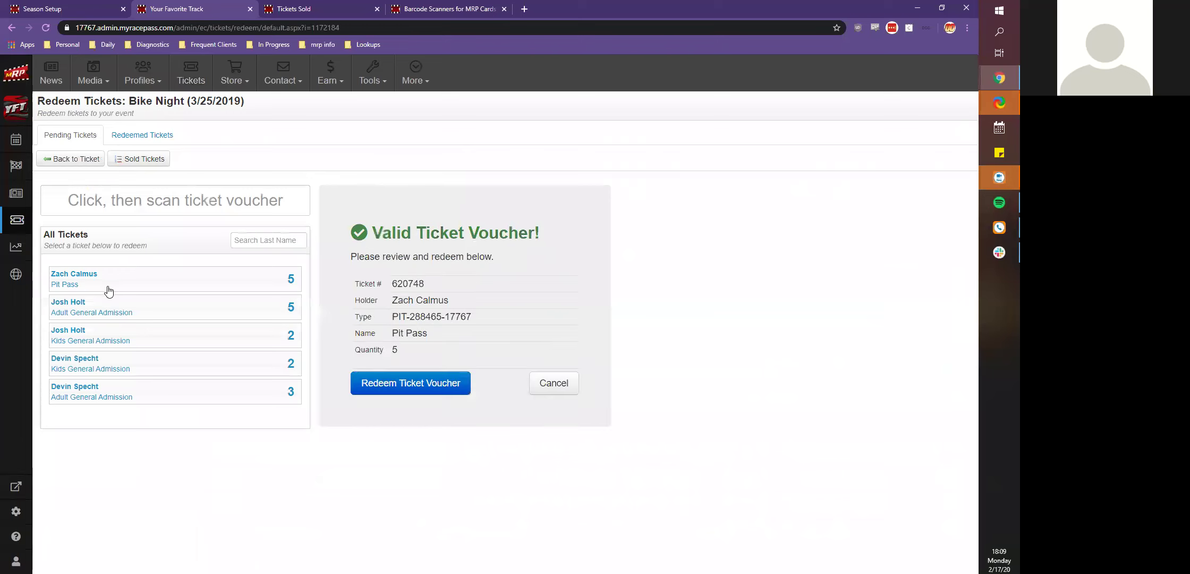
{"action": "left_click", "coordinate": [176, 318]}
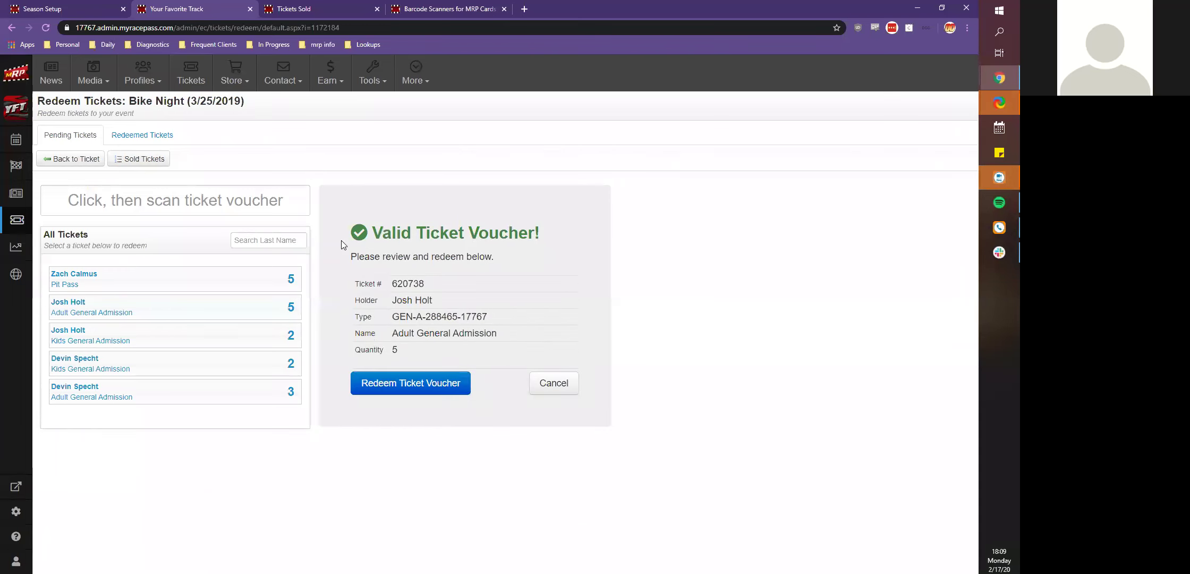
{"action": "left_click", "coordinate": [390, 394]}
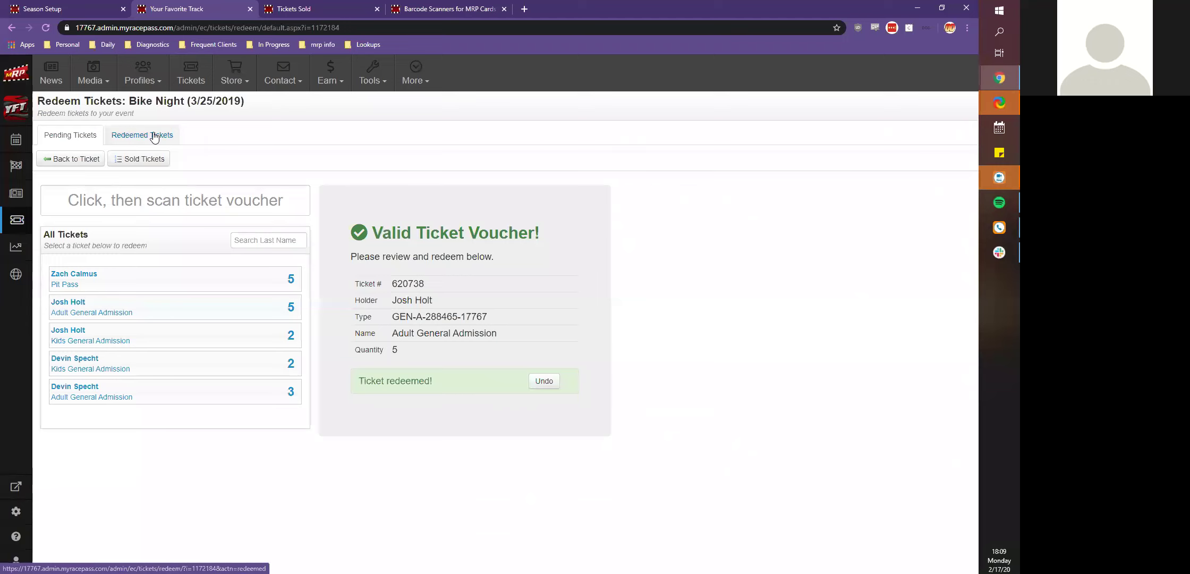
- Rescan the redeemed voucher's number to test redeeming it a second time
{"action": "left_click", "coordinate": [197, 212]}
{"action": "type", "text": "620738"}
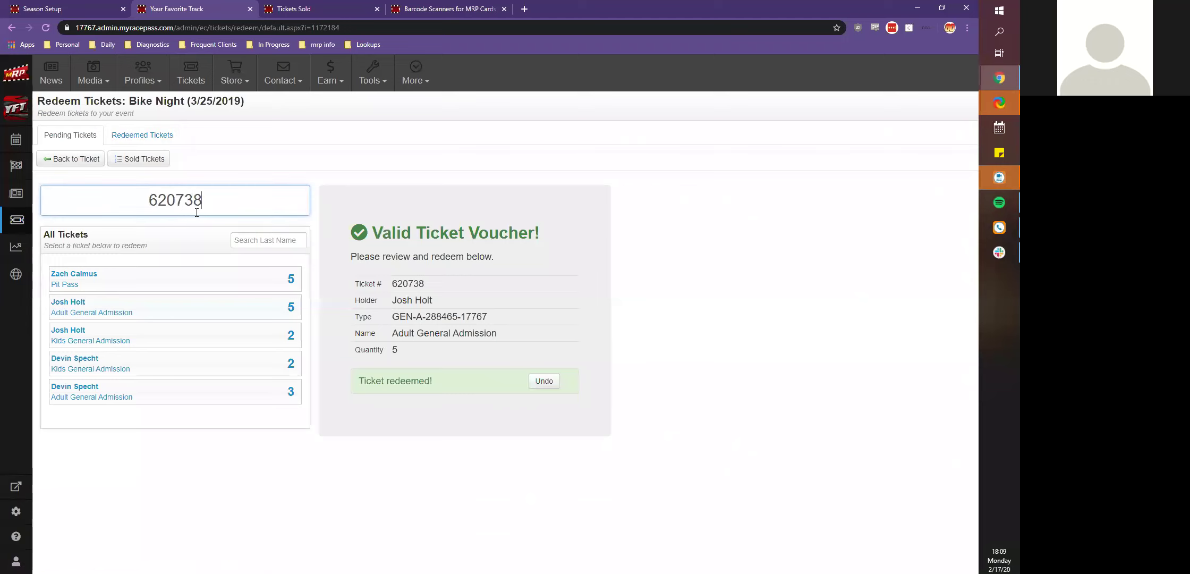
{"action": "key", "text": "Return"}
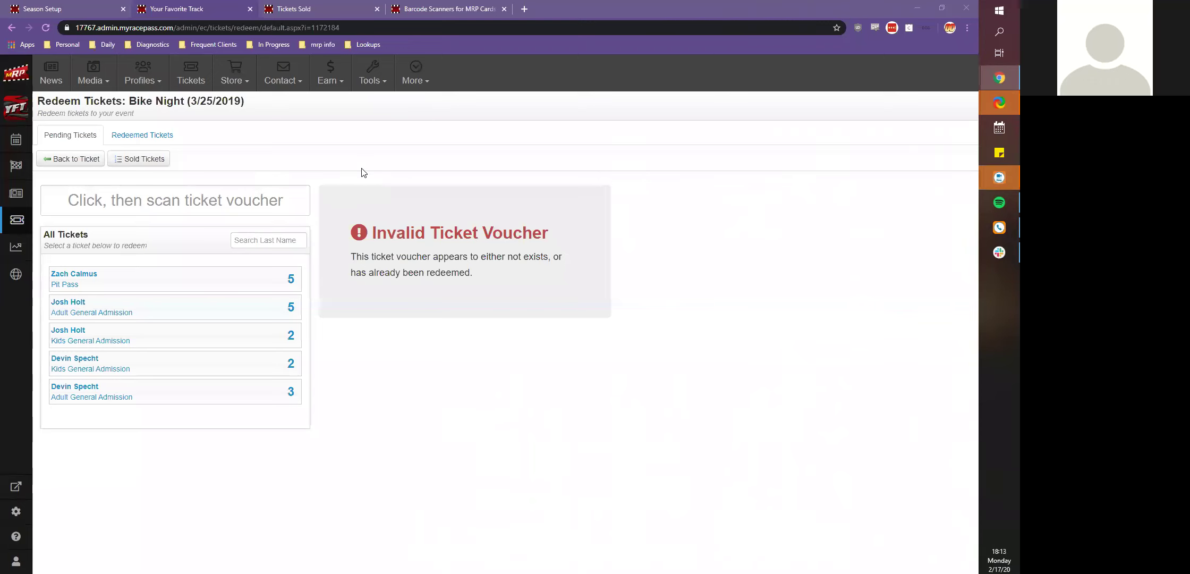
- Go to myracepass.com in a new tab and search for the driver from Eagle Run, CA
{"action": "left_click", "coordinate": [524, 10]}
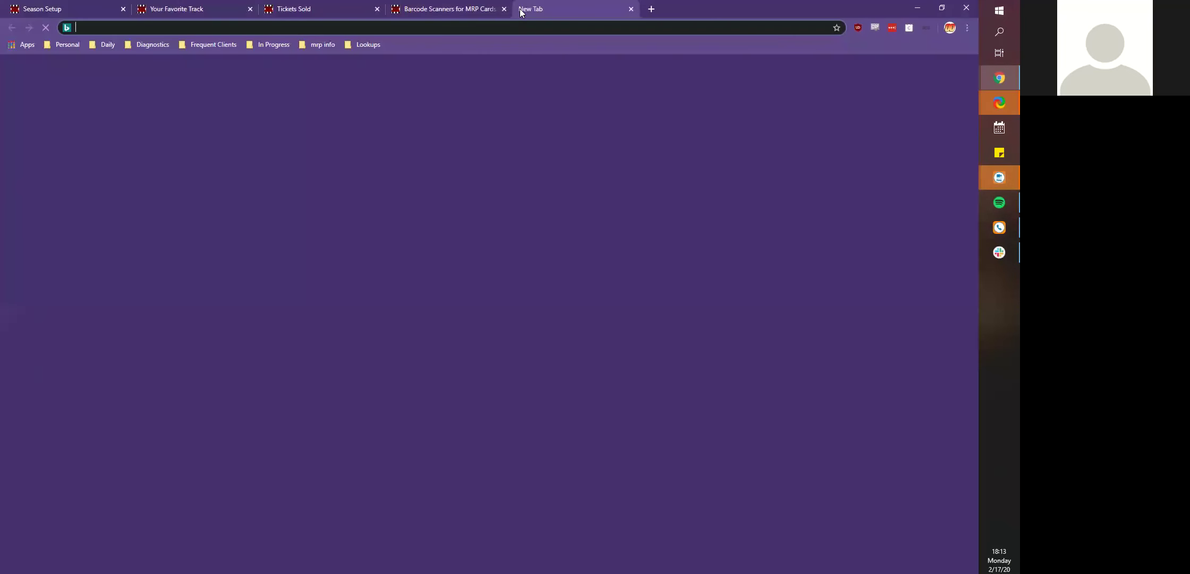
{"action": "type", "text": "m"}
{"action": "key", "text": "Return"}
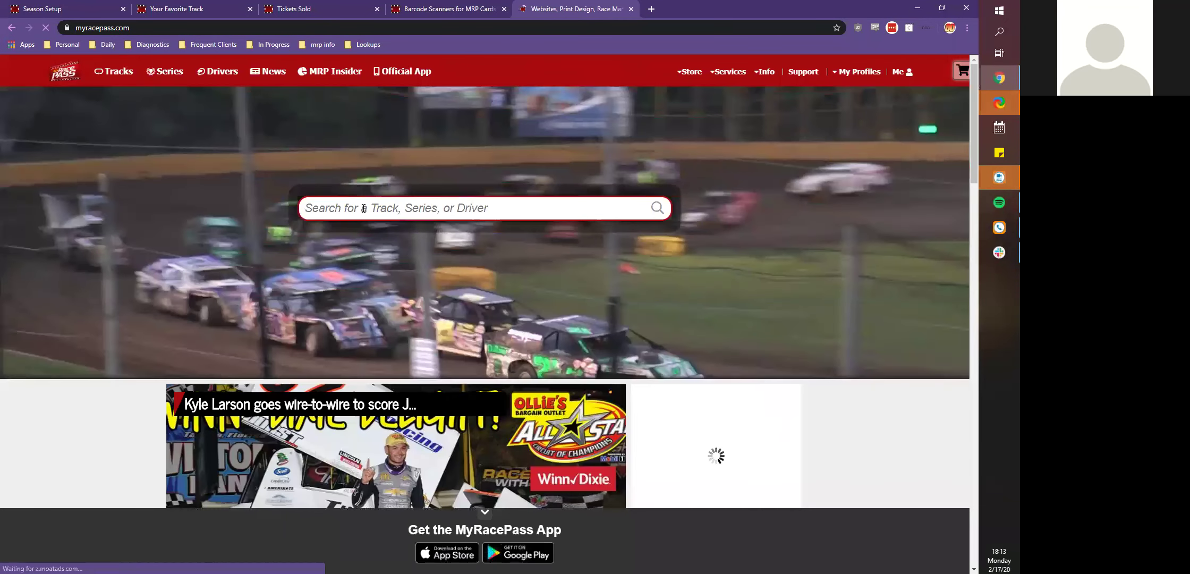
{"action": "left_click", "coordinate": [363, 208]}
{"action": "type", "text": "kale "}
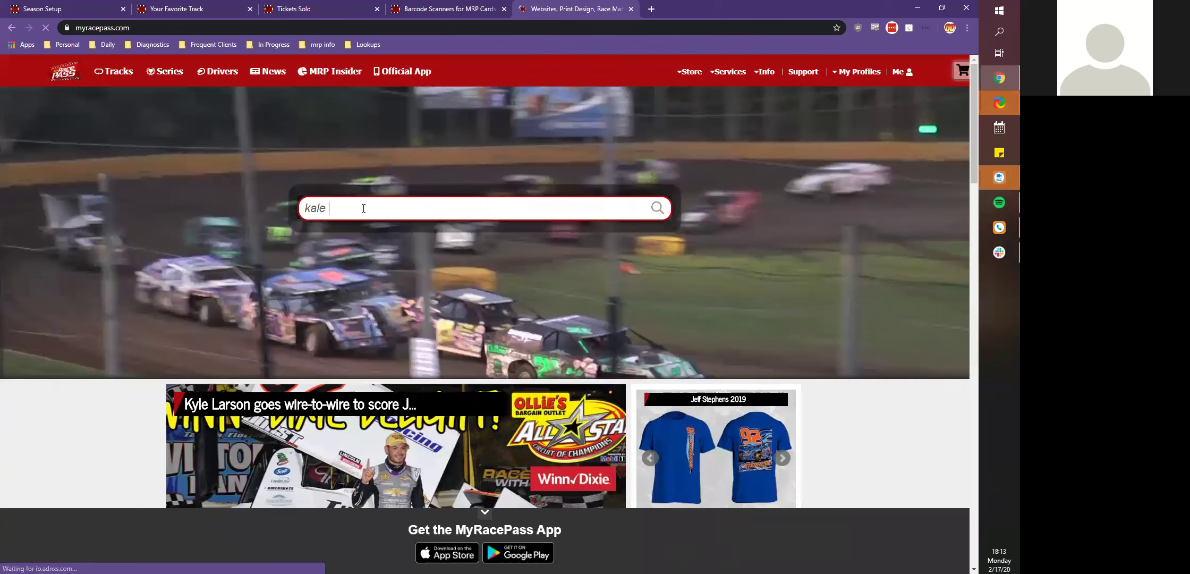
{"action": "type", "text": "trick"}
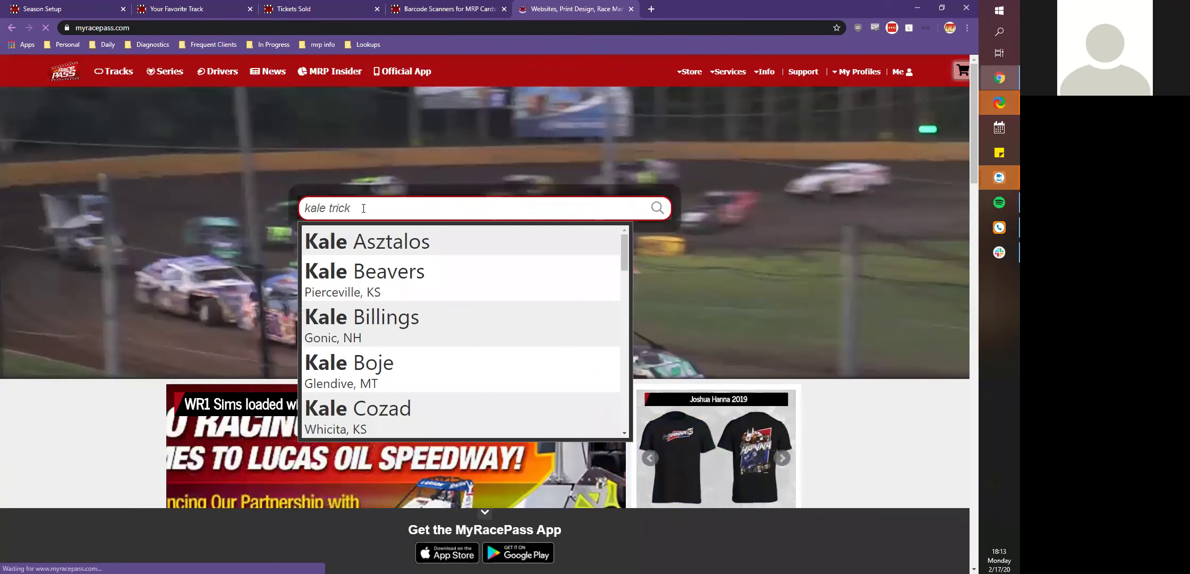
{"action": "type", "text": "l"}
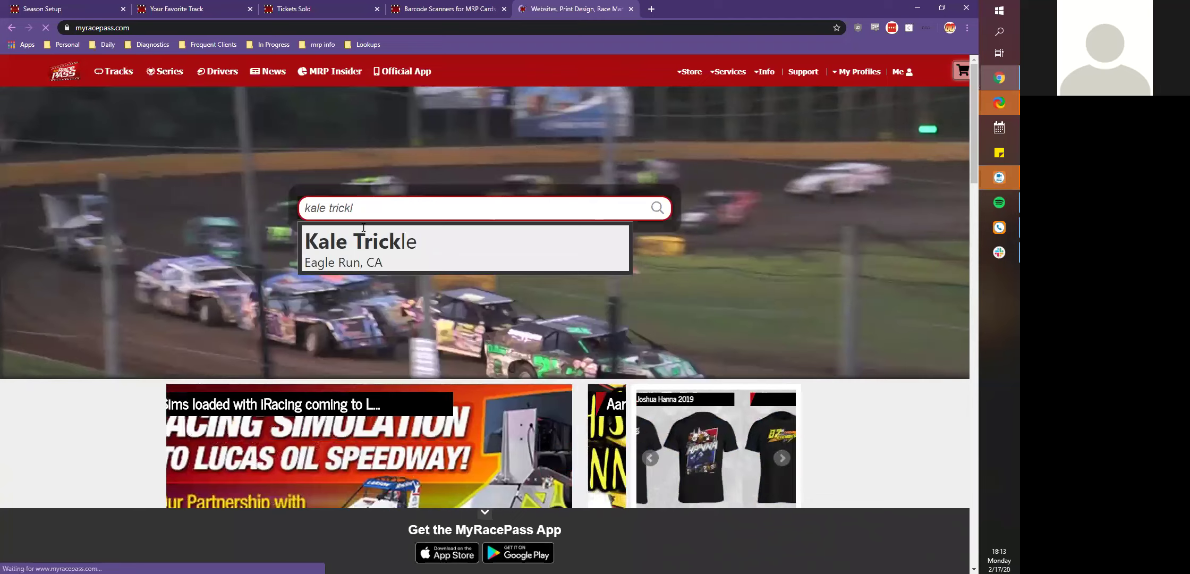
{"action": "left_click", "coordinate": [314, 240]}
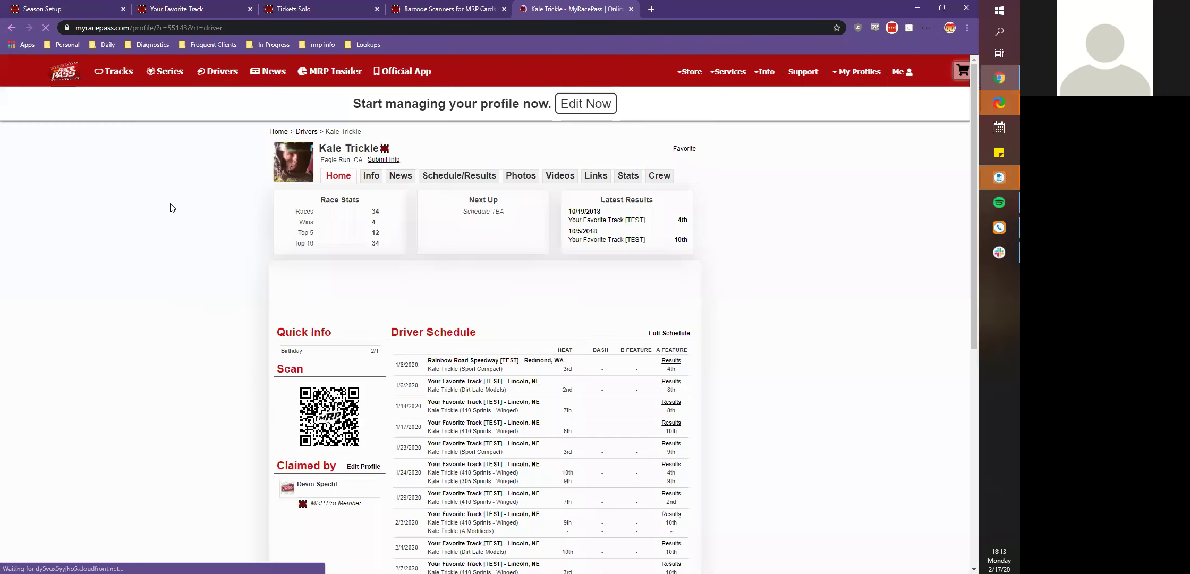
- Look over the driver's 2020 Schedule/Results, then close the driver profile tab
{"action": "scroll", "coordinate": [442, 184], "scroll_direction": "down", "scroll_amount": 2}
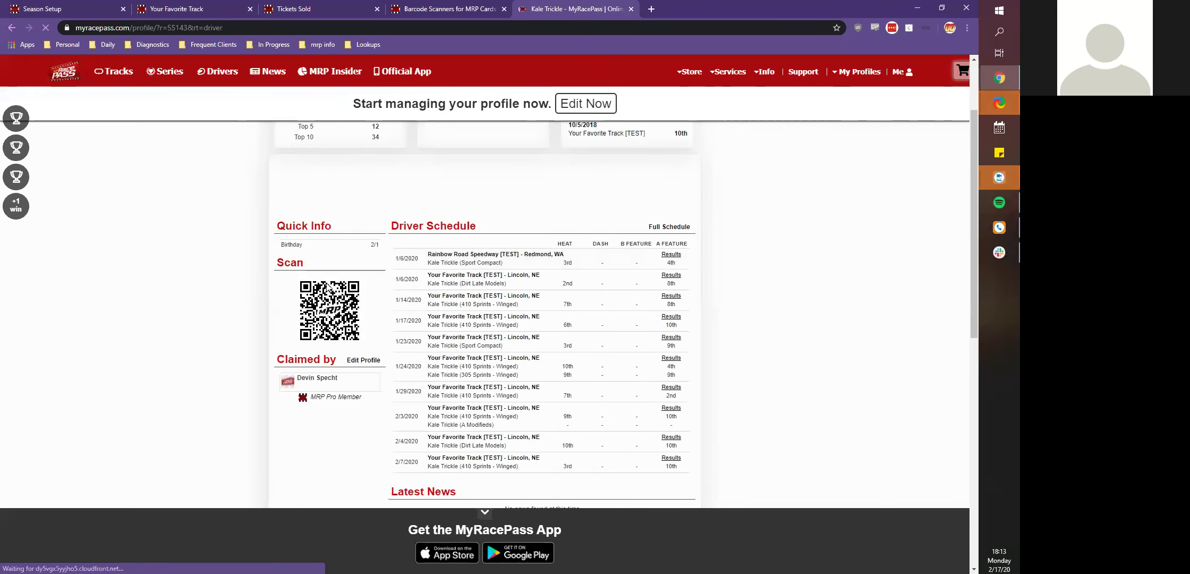
{"action": "scroll", "coordinate": [476, 393], "scroll_direction": "up", "scroll_amount": 2}
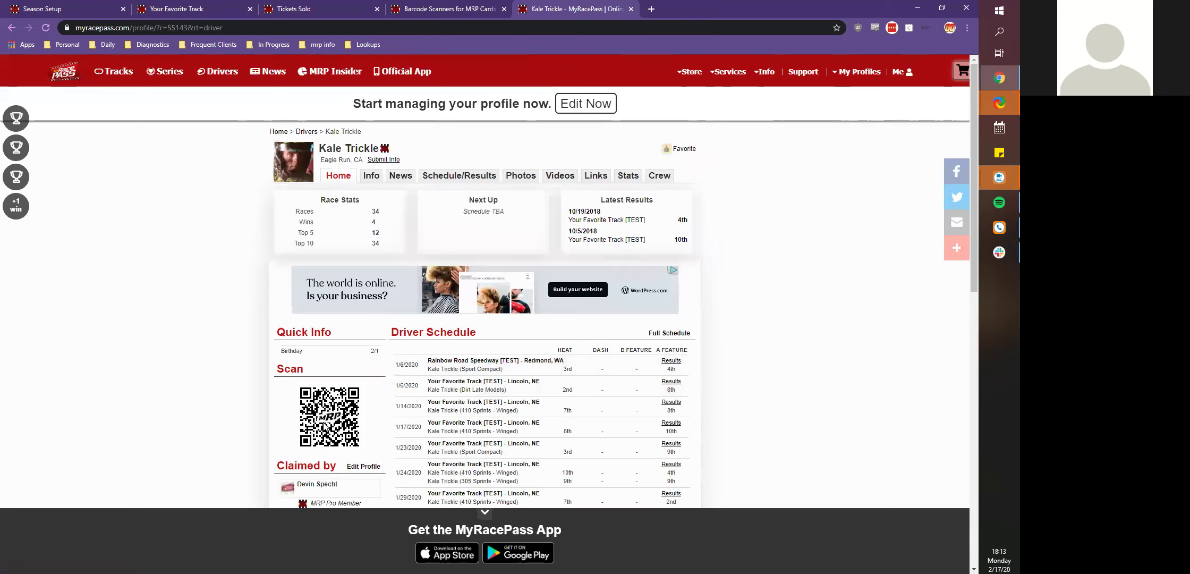
{"action": "scroll", "coordinate": [409, 415], "scroll_direction": "down", "scroll_amount": 2}
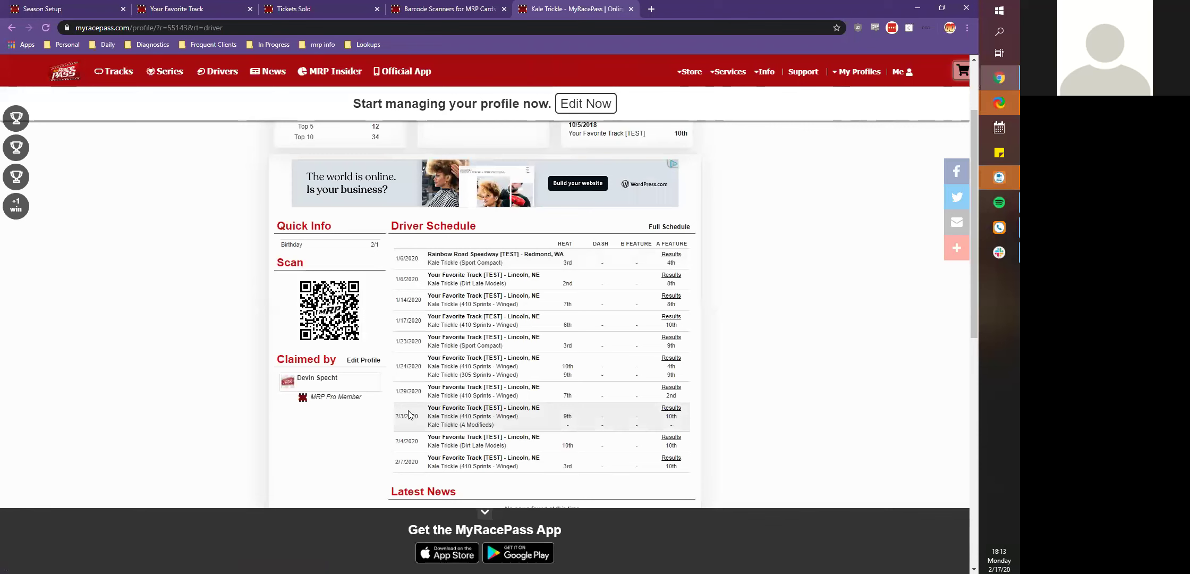
{"action": "scroll", "coordinate": [409, 415], "scroll_direction": "down", "scroll_amount": 3}
{"action": "scroll", "coordinate": [412, 409], "scroll_direction": "up", "scroll_amount": 5}
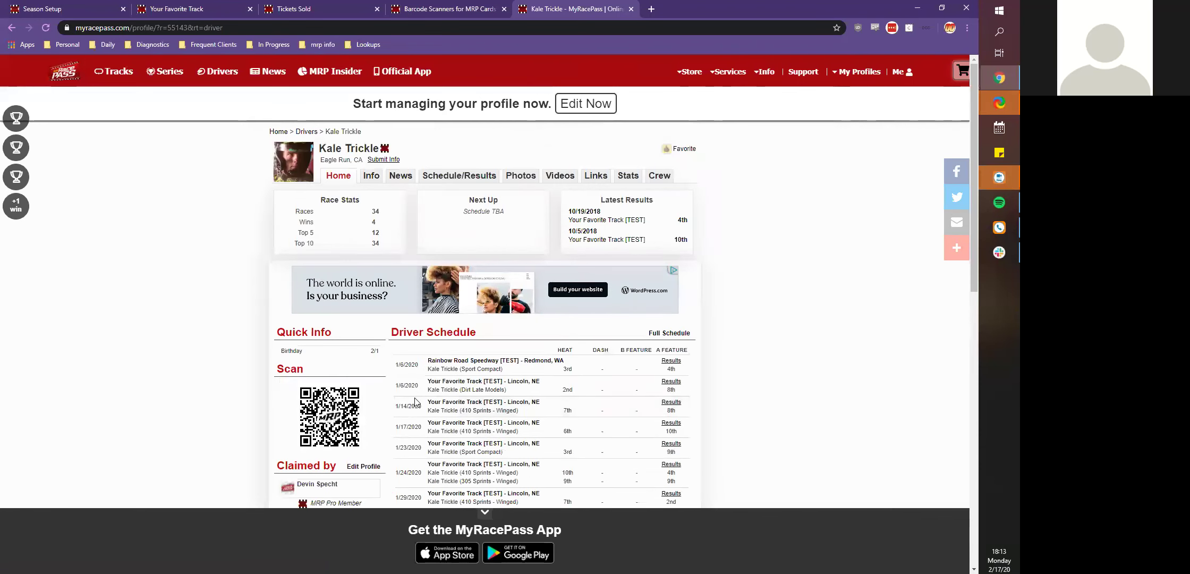
{"action": "left_click", "coordinate": [454, 183]}
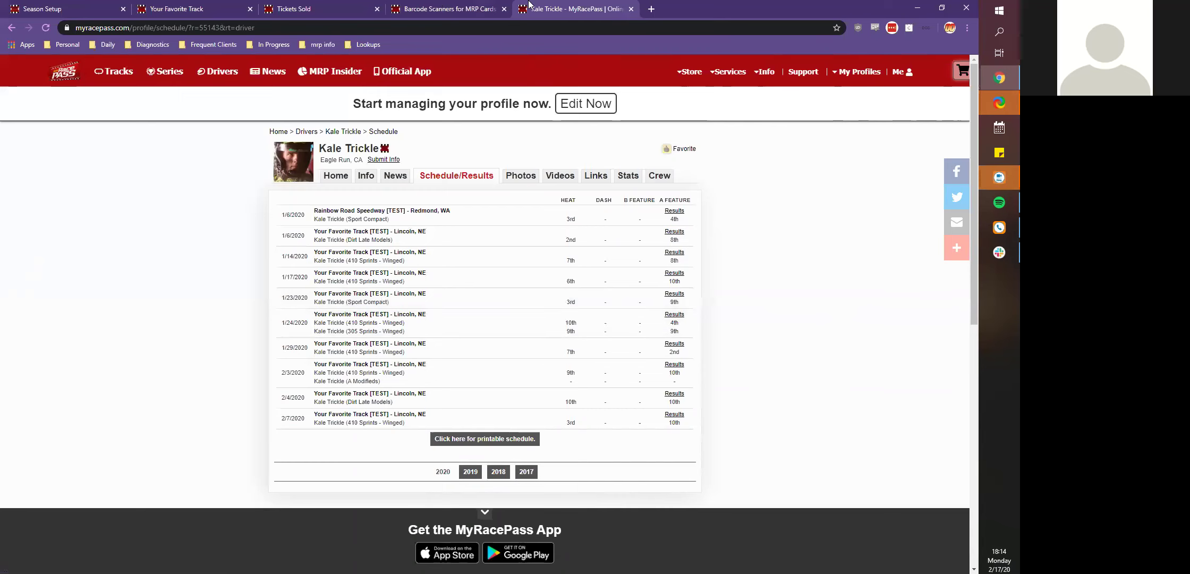
{"action": "middle_click", "coordinate": [594, 14]}
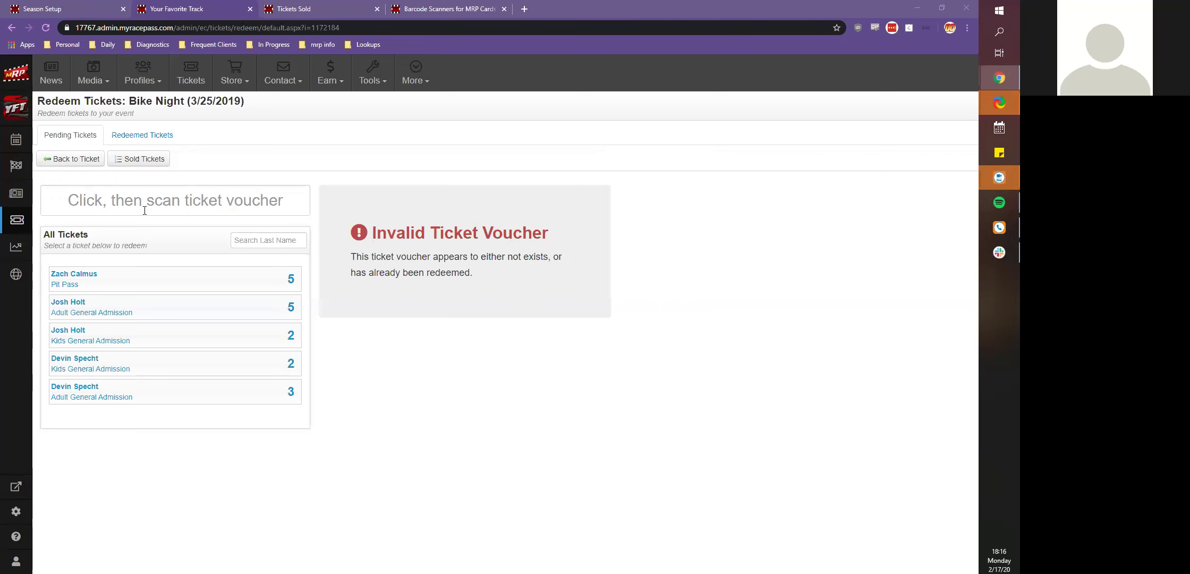
- Open car 54's registration form from the A Modifieds class in the season's Registrations
{"action": "left_click", "coordinate": [15, 140]}
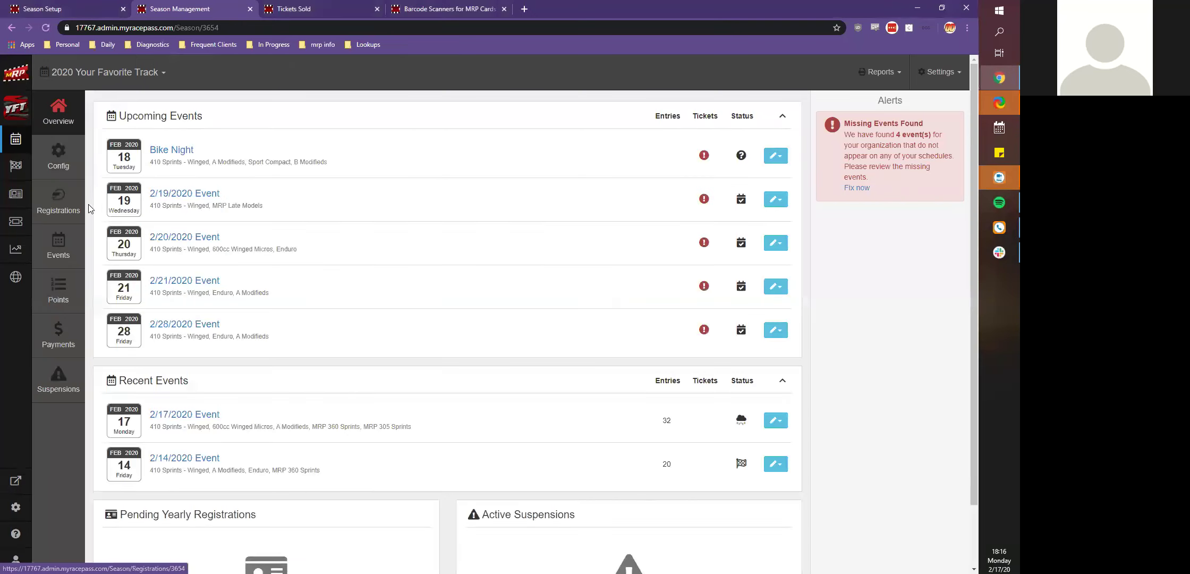
{"action": "left_click", "coordinate": [58, 215]}
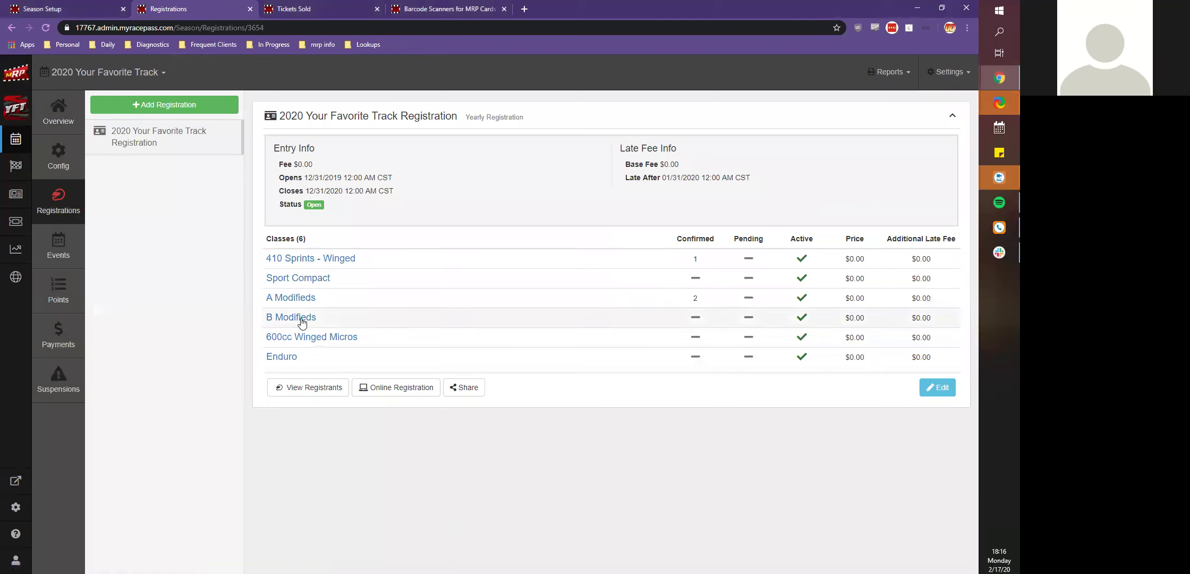
{"action": "left_click", "coordinate": [283, 299]}
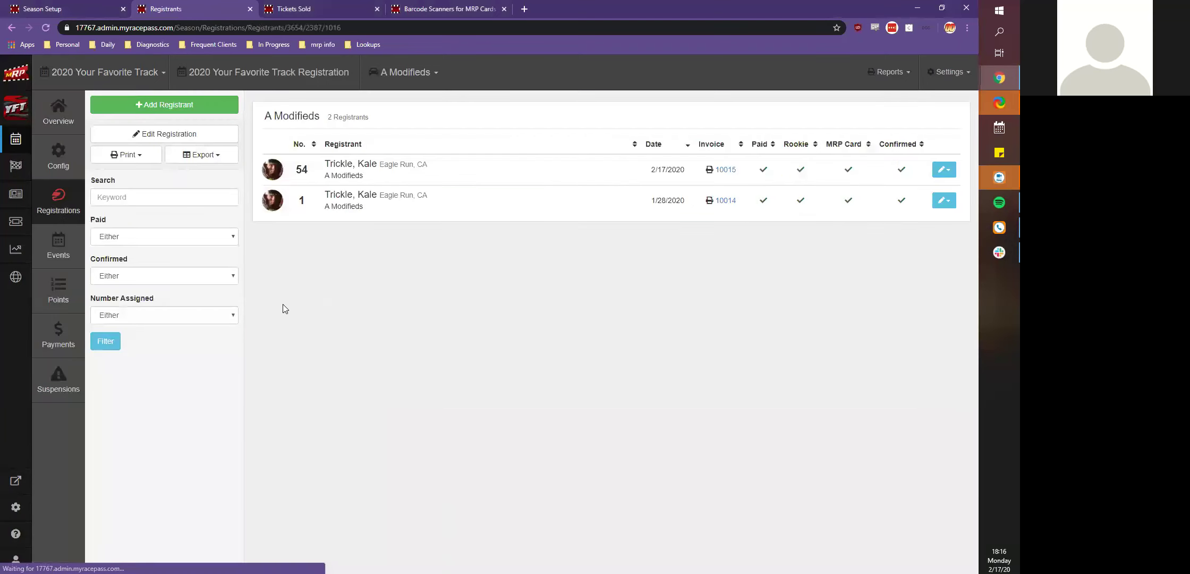
{"action": "left_click", "coordinate": [944, 170]}
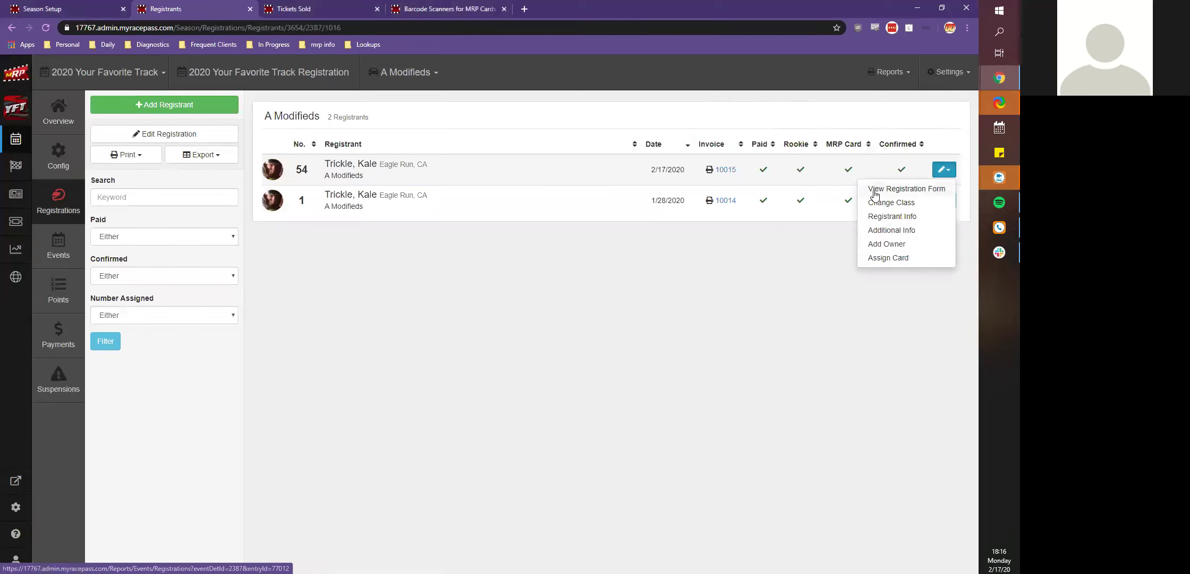
{"action": "left_click", "coordinate": [898, 190]}
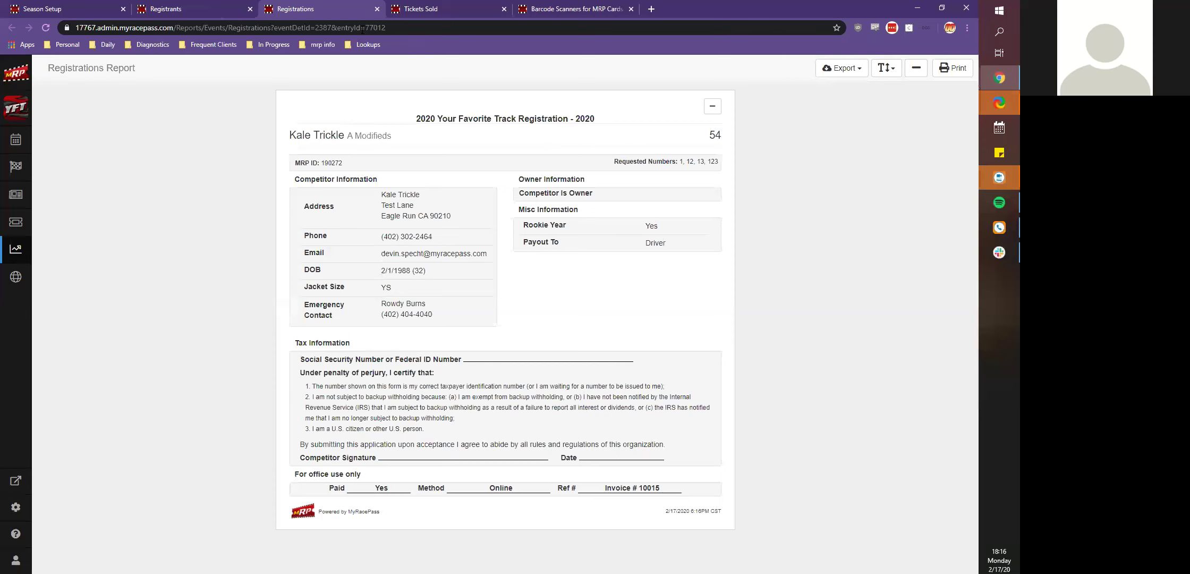
- Close the registration form tab to return to the A Modifieds registrants list
{"action": "left_click", "coordinate": [377, 9]}
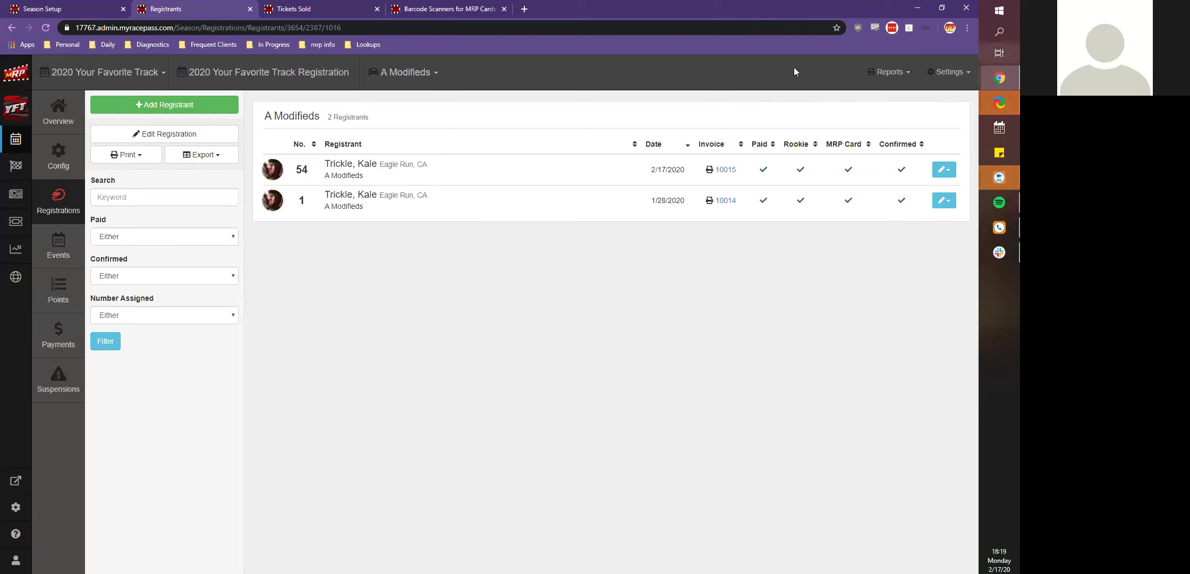
- Return to the Dashboard, look through it, and open the Help and Support flyout
{"action": "left_click", "coordinate": [24, 78]}
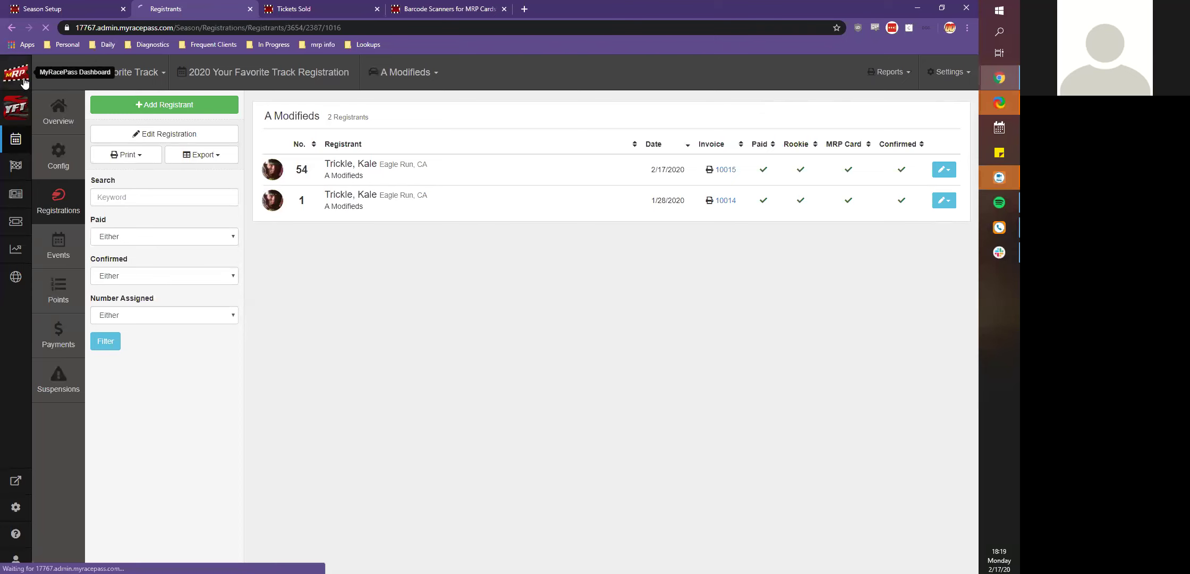
{"action": "scroll", "coordinate": [361, 324], "scroll_direction": "down", "scroll_amount": 10}
{"action": "scroll", "coordinate": [357, 328], "scroll_direction": "down", "scroll_amount": 1}
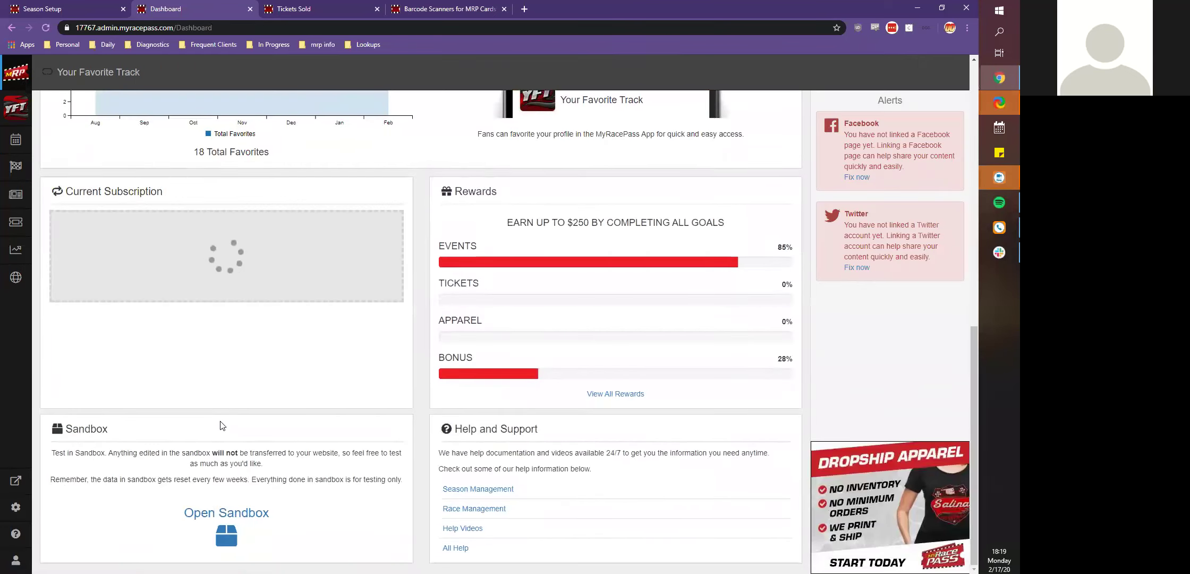
{"action": "scroll", "coordinate": [24, 540], "scroll_direction": "up", "scroll_amount": 3}
{"action": "left_click", "coordinate": [23, 539]}
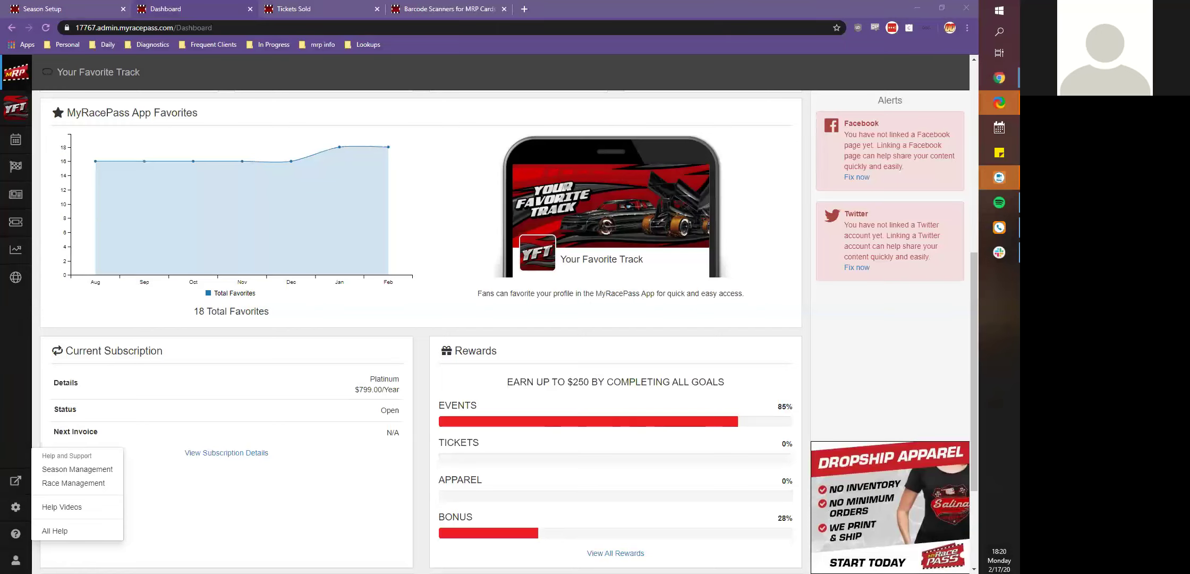
- Switch back to the MyRacePass window and select all the text on the Dashboard page
{"action": "key", "text": "alt+Tab"}
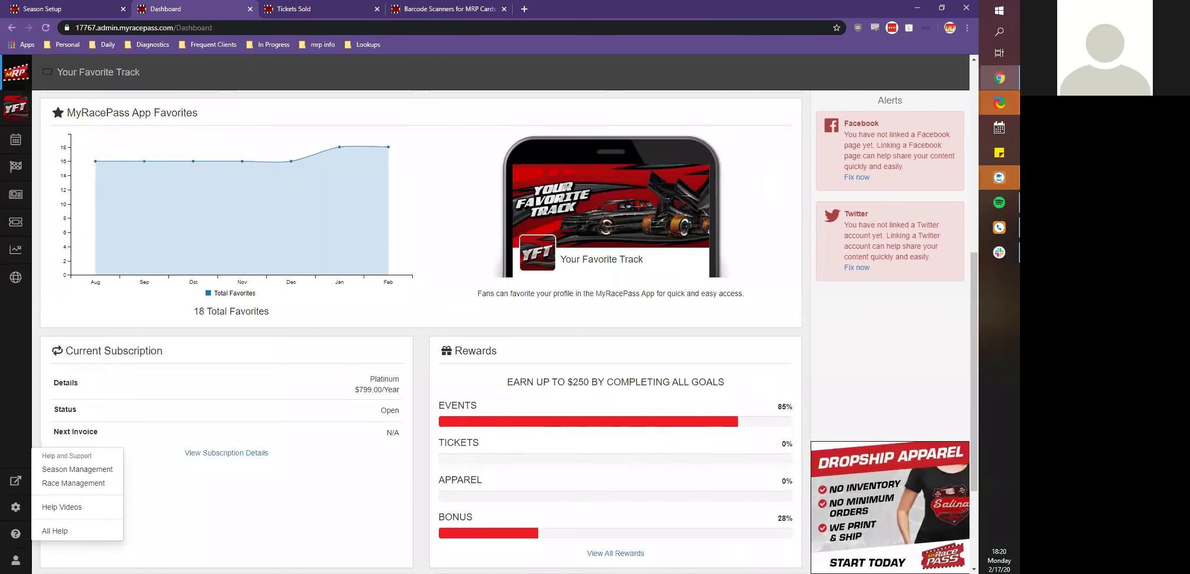
{"action": "key", "text": "ctrl+a"}
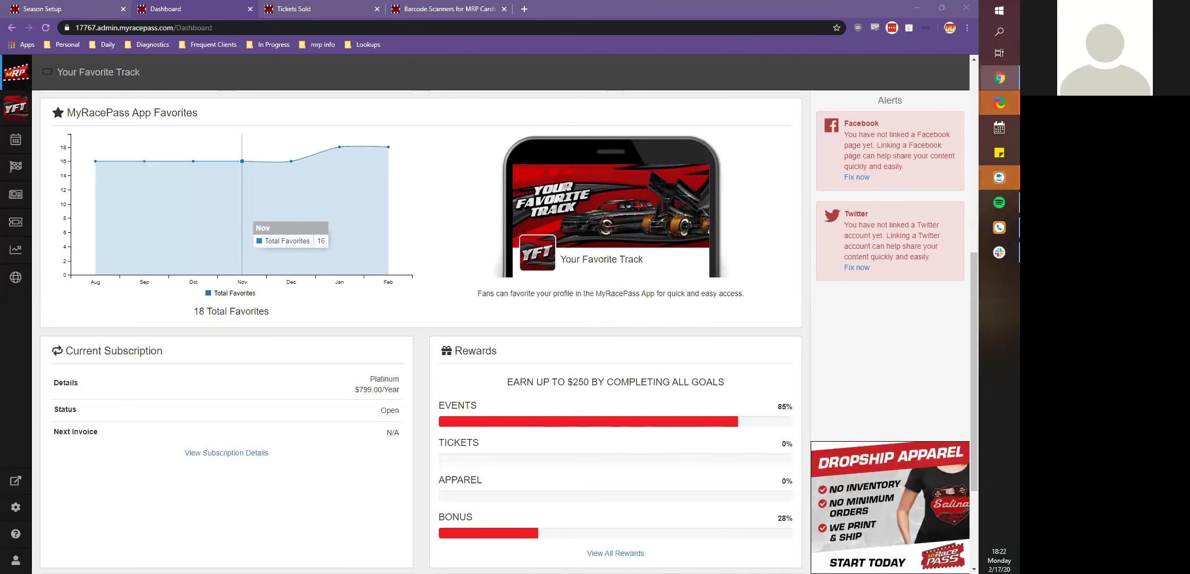
- Open the 2020 Your Favorite Track season overview and scroll down to its registration and suspension panels
{"action": "left_click", "coordinate": [15, 139]}
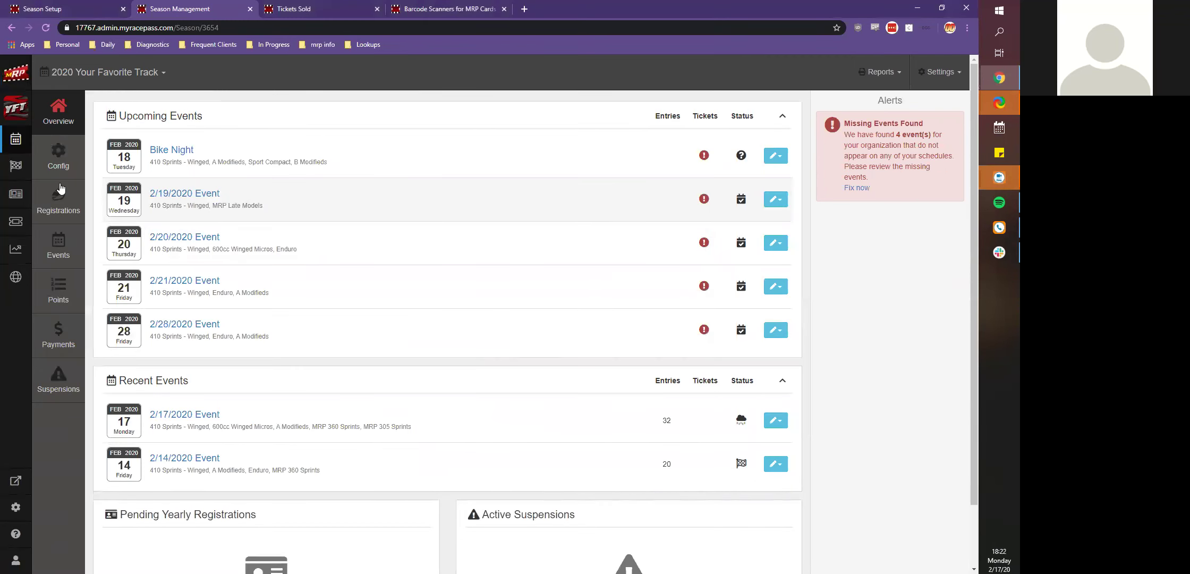
{"action": "scroll", "coordinate": [743, 373], "scroll_direction": "down", "scroll_amount": 2}
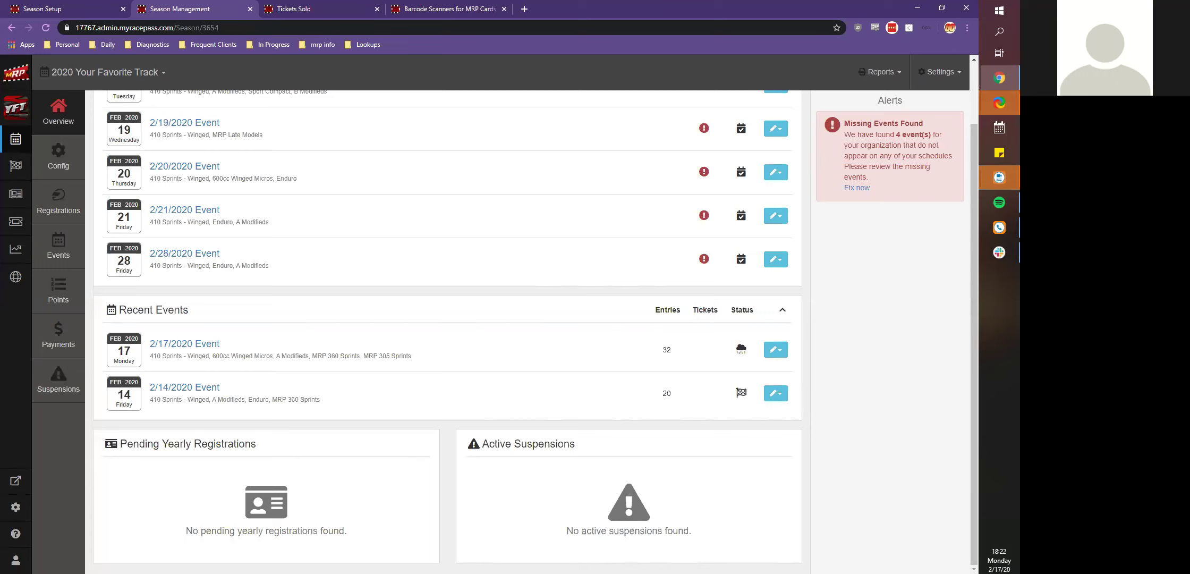
- Bring up the Help and Support resources list, then dismiss it to reveal the season overview
{"action": "left_click", "coordinate": [15, 533]}
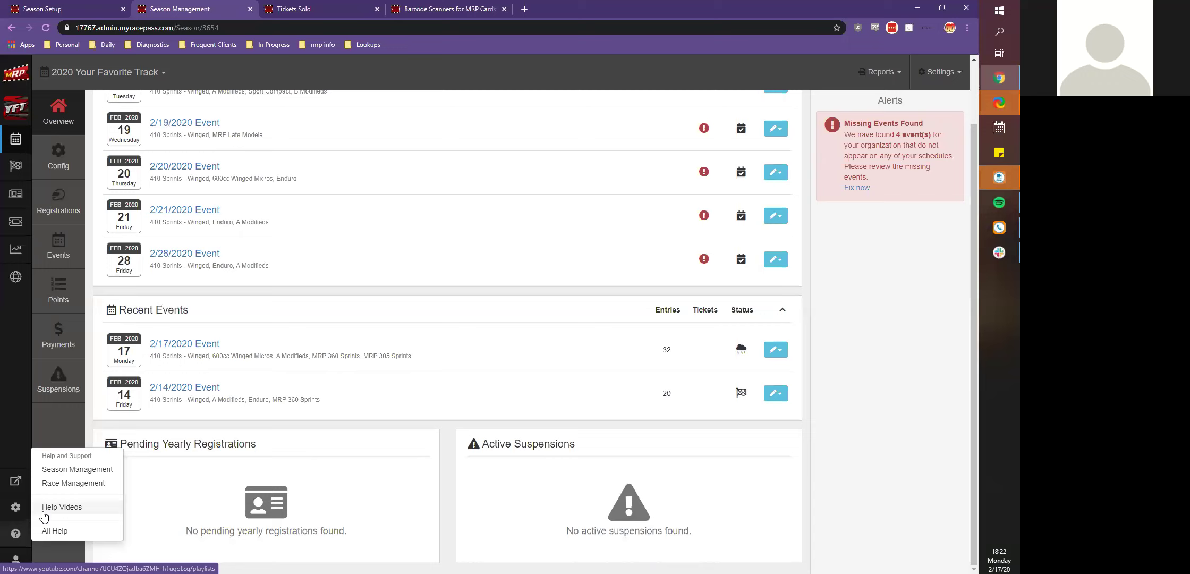
{"action": "left_click", "coordinate": [877, 392]}
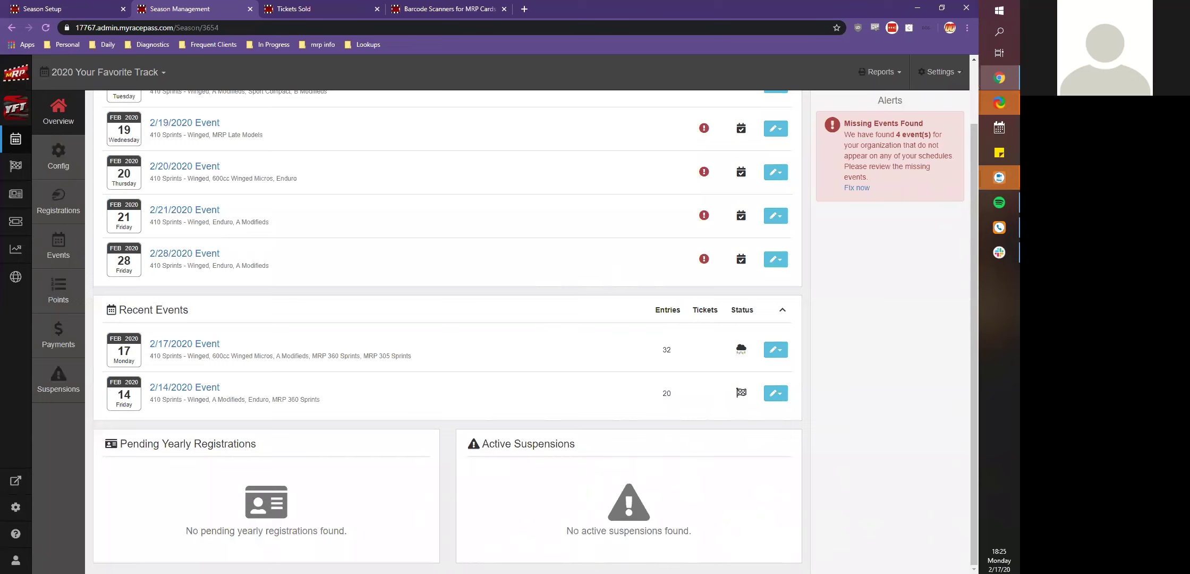
- Return to the Your Favorite Track Dashboard, preview the sandbox test site, then close its tab
{"action": "left_click", "coordinate": [23, 102]}
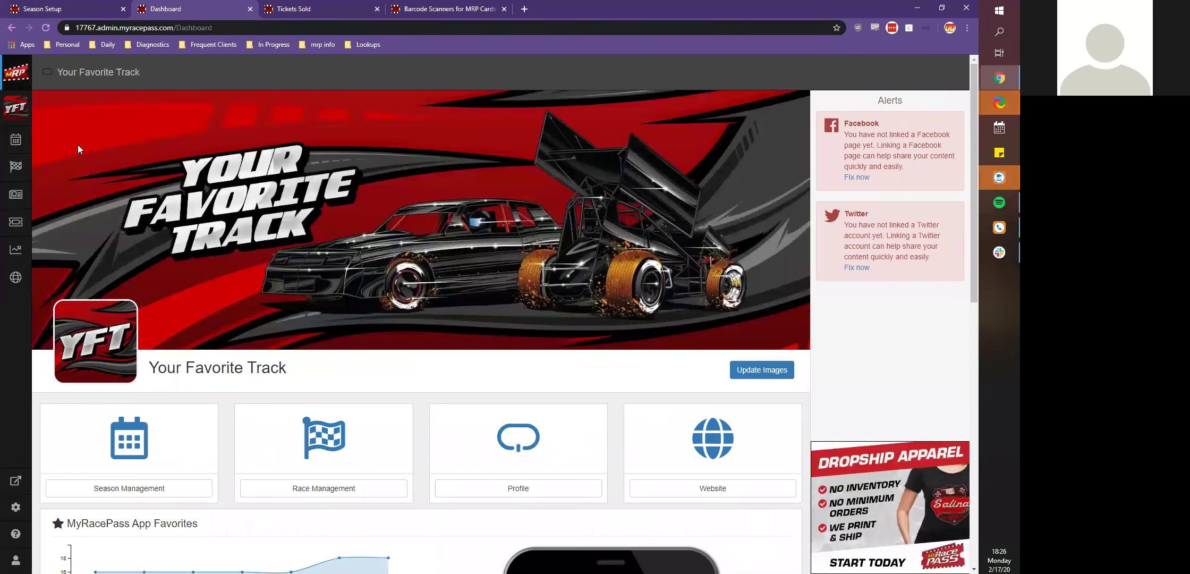
{"action": "scroll", "coordinate": [78, 149], "scroll_direction": "down", "scroll_amount": 10}
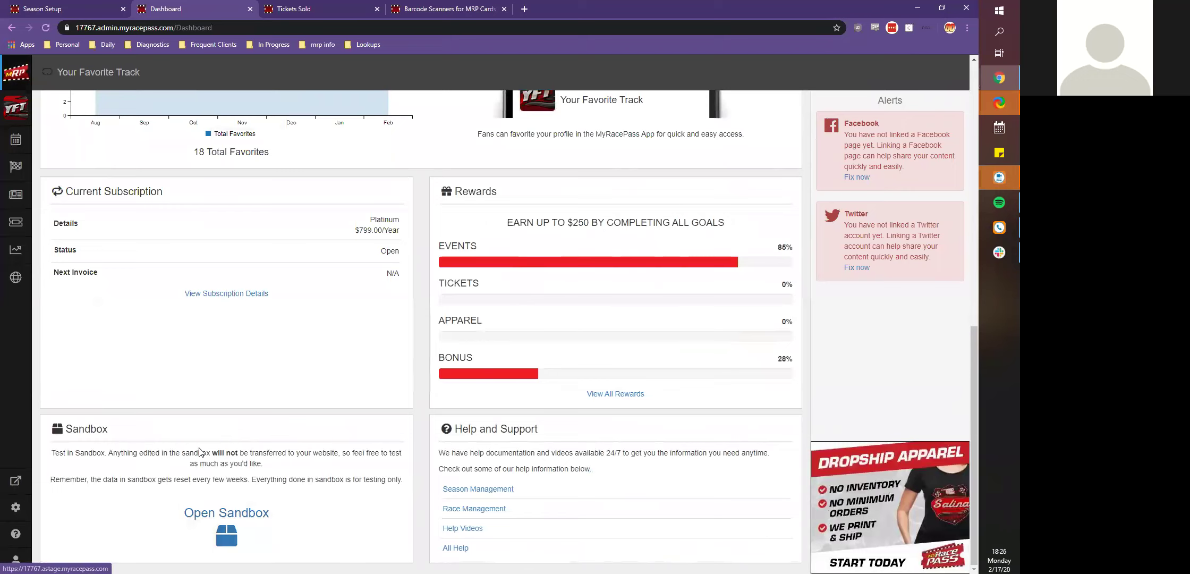
{"action": "left_click", "coordinate": [165, 542]}
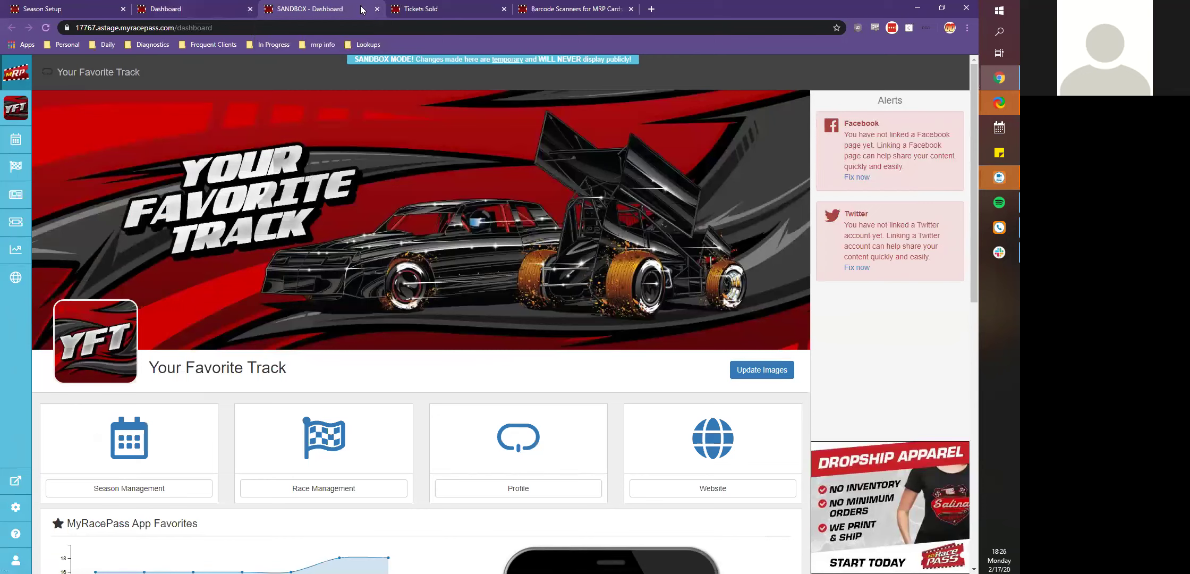
{"action": "left_click", "coordinate": [376, 9]}
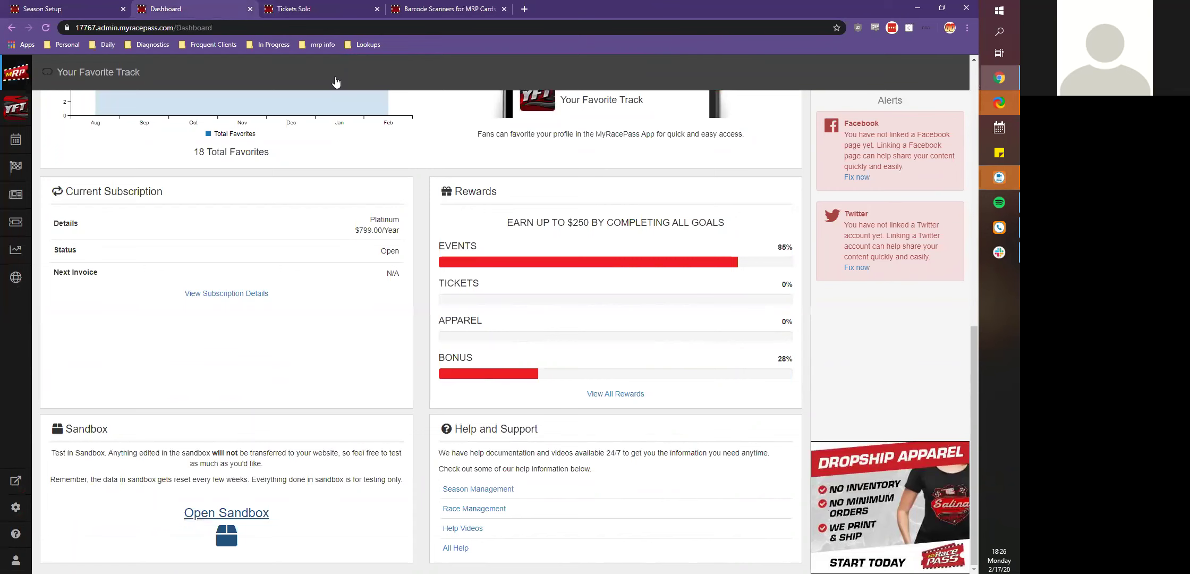
{"action": "scroll", "coordinate": [318, 430], "scroll_direction": "up", "scroll_amount": 8}
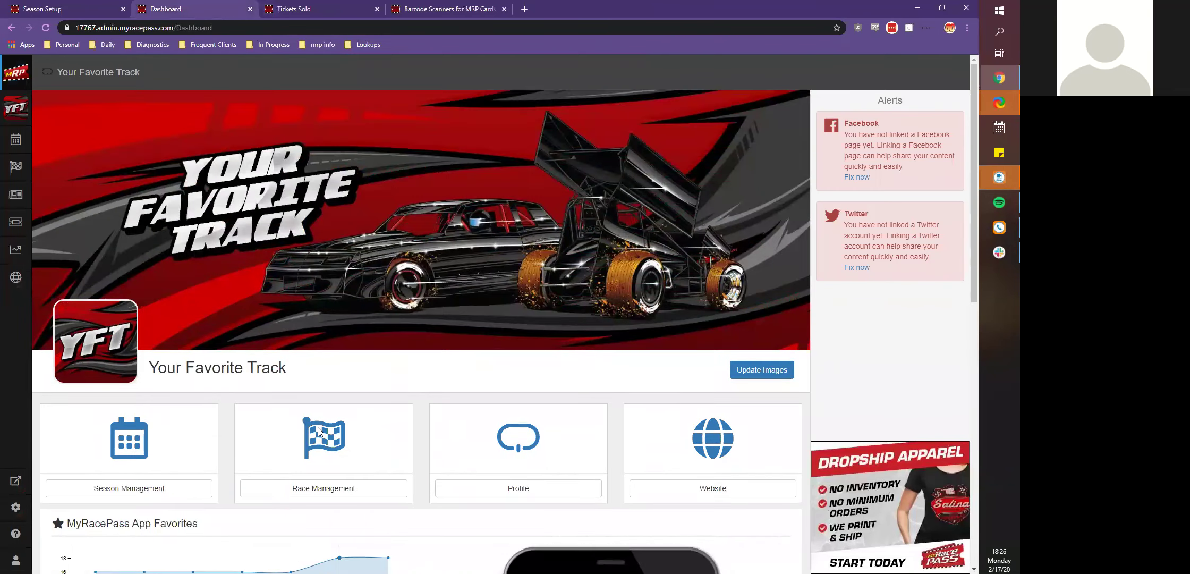